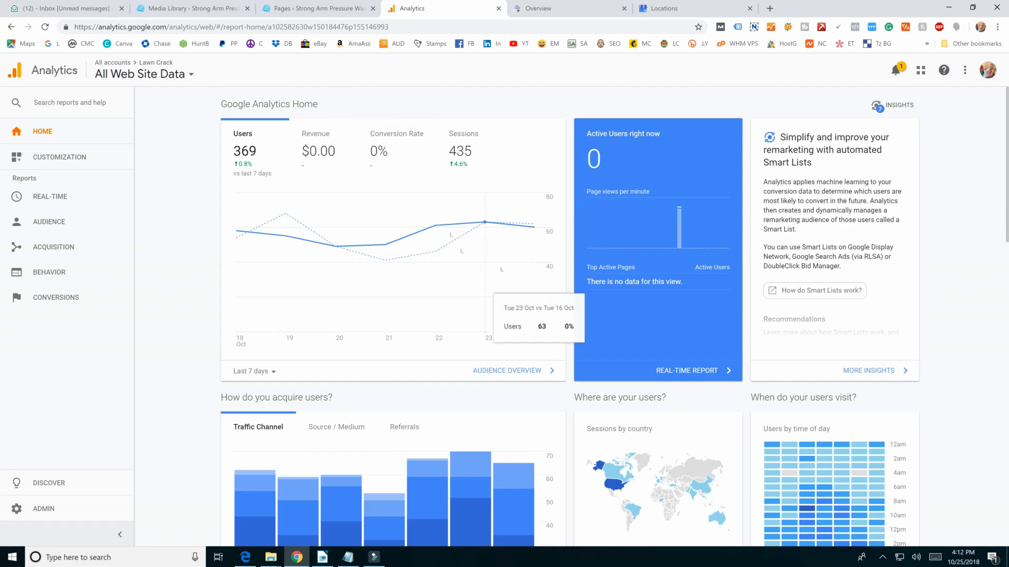
- Look over the Lawn Crack Home dashboard figures, then open the Admin page
{"action": "scroll", "coordinate": [488, 294], "scroll_direction": "down", "scroll_amount": 2}
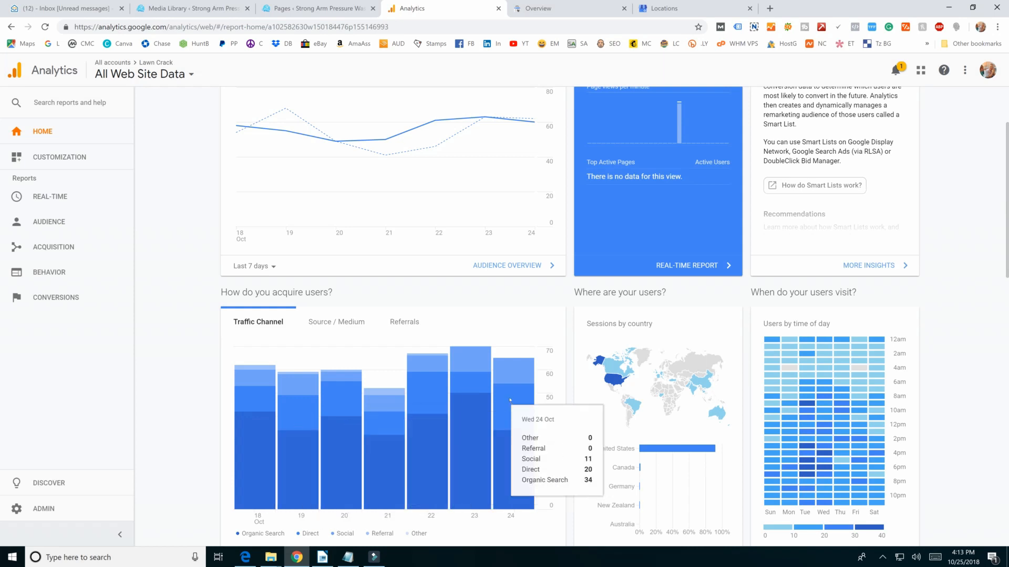
{"action": "scroll", "coordinate": [502, 410], "scroll_direction": "up", "scroll_amount": 2}
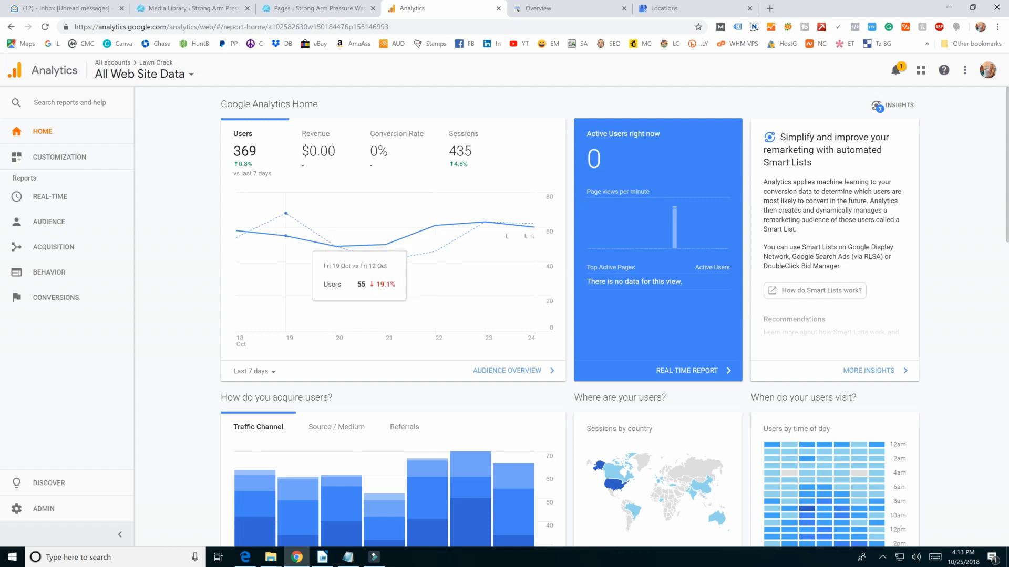
{"action": "scroll", "coordinate": [454, 279], "scroll_direction": "down", "scroll_amount": 1}
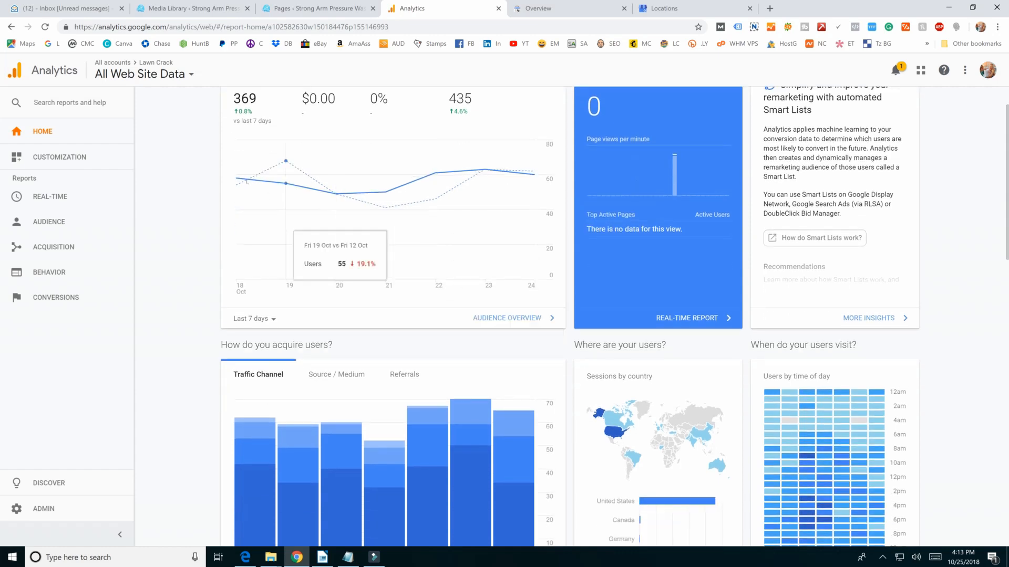
{"action": "scroll", "coordinate": [325, 175], "scroll_direction": "down", "scroll_amount": 2}
{"action": "scroll", "coordinate": [326, 175], "scroll_direction": "down", "scroll_amount": 5}
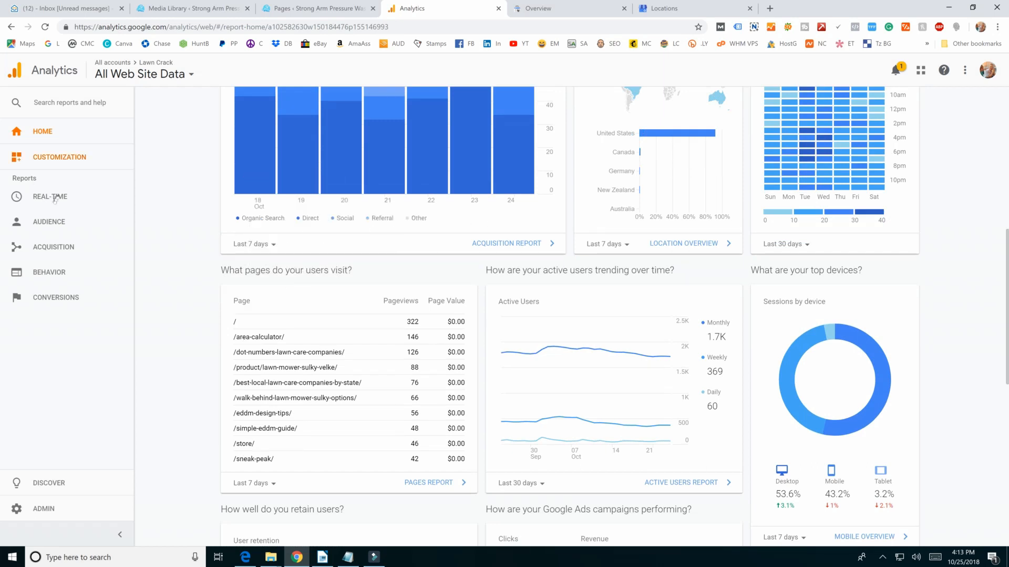
{"action": "left_click", "coordinate": [43, 510]}
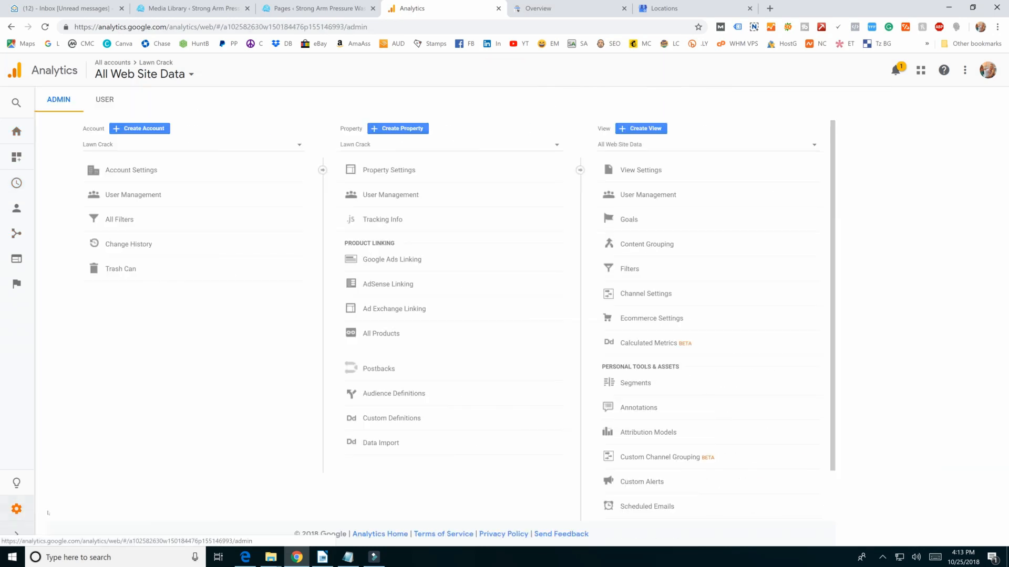
{"action": "left_click", "coordinate": [137, 130]}
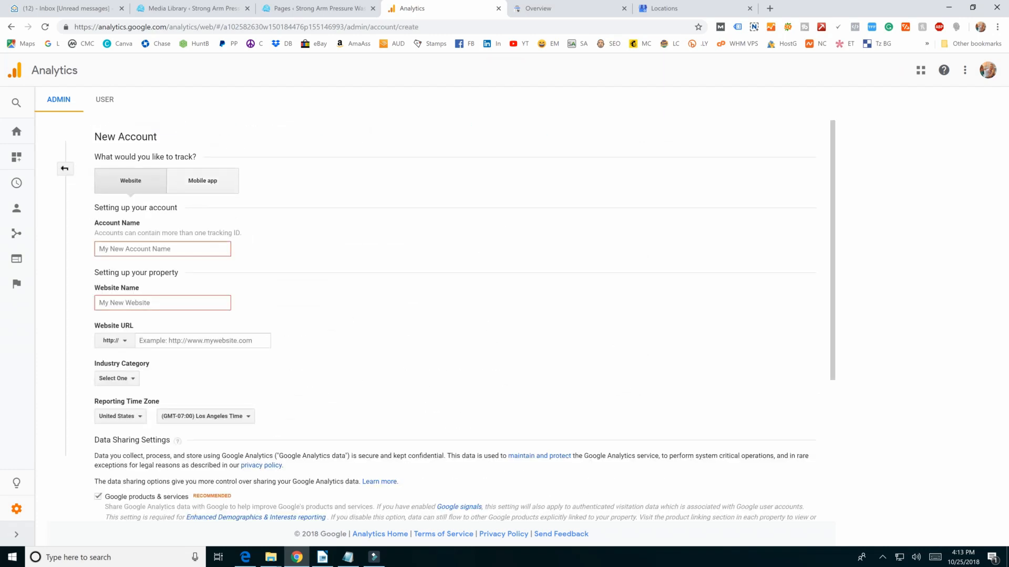
{"action": "left_click", "coordinate": [162, 249]}
{"action": "type", "text": "Strong Arm Pressure Washing"}
{"action": "key", "text": "Tab"}
{"action": "type", "text": "S"}
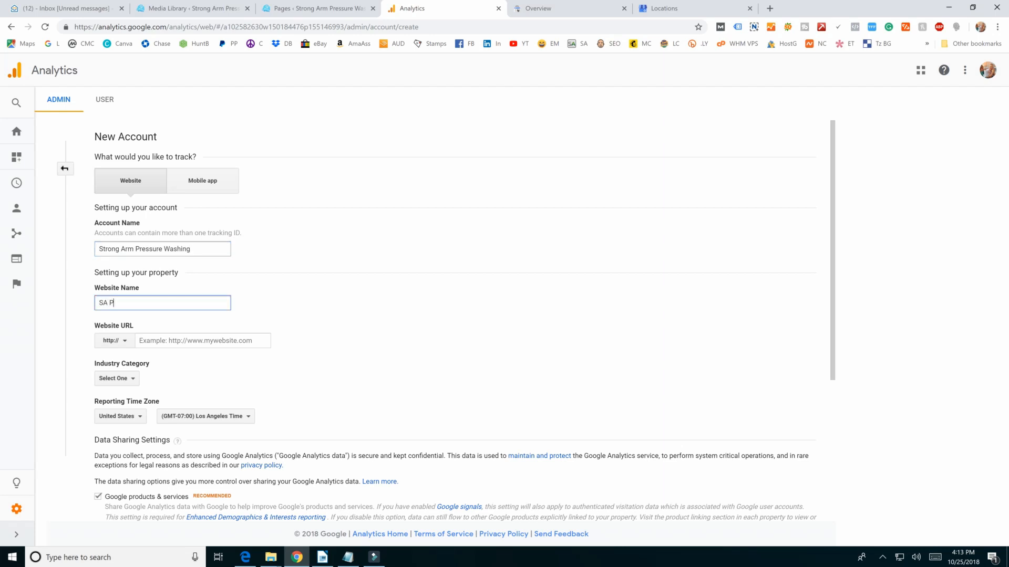
{"action": "key", "text": "Tab"}
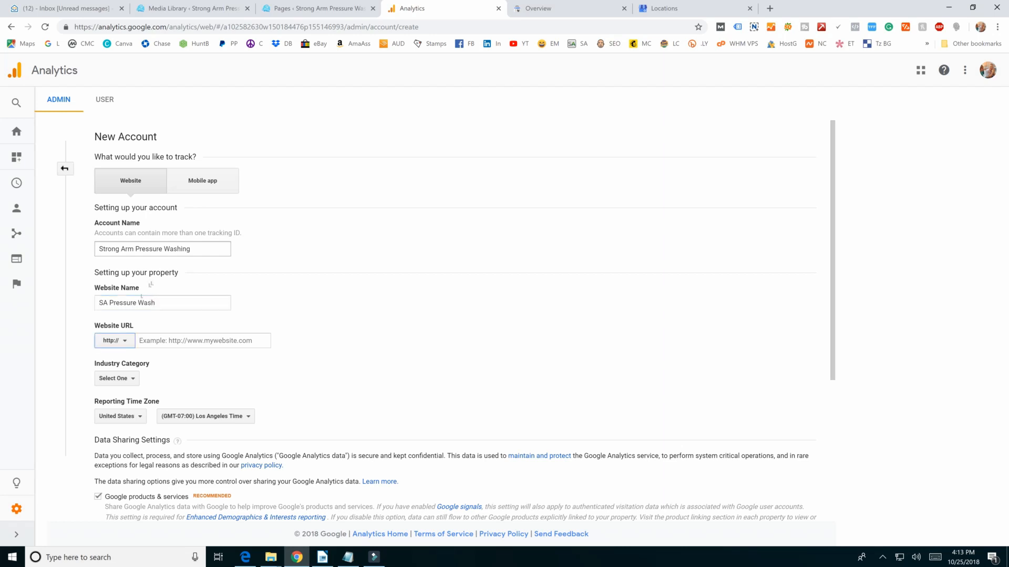
{"action": "left_click", "coordinate": [114, 340]}
{"action": "left_click", "coordinate": [122, 375]}
{"action": "left_click", "coordinate": [172, 341]}
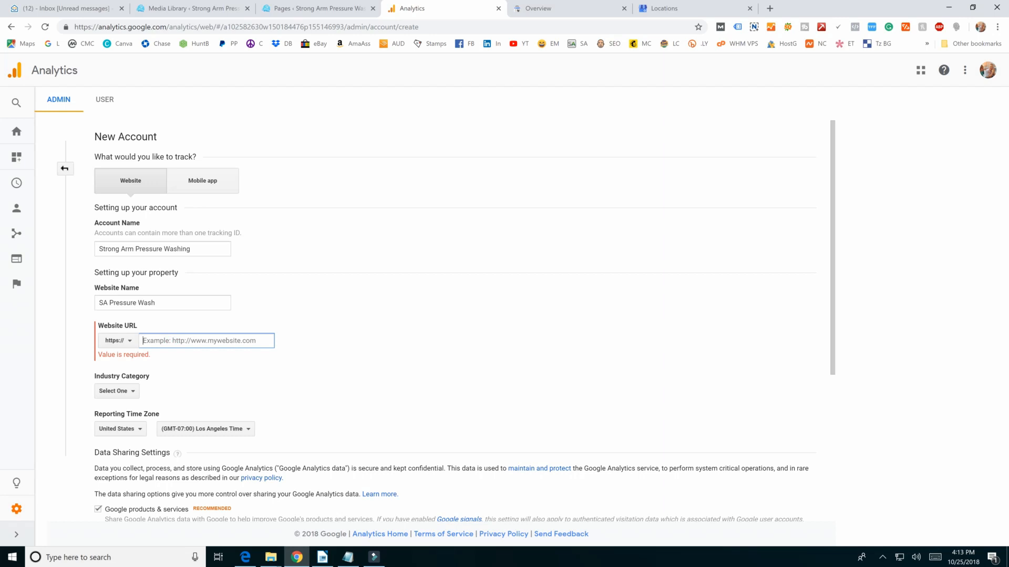
{"action": "type", "text": "sapre"}
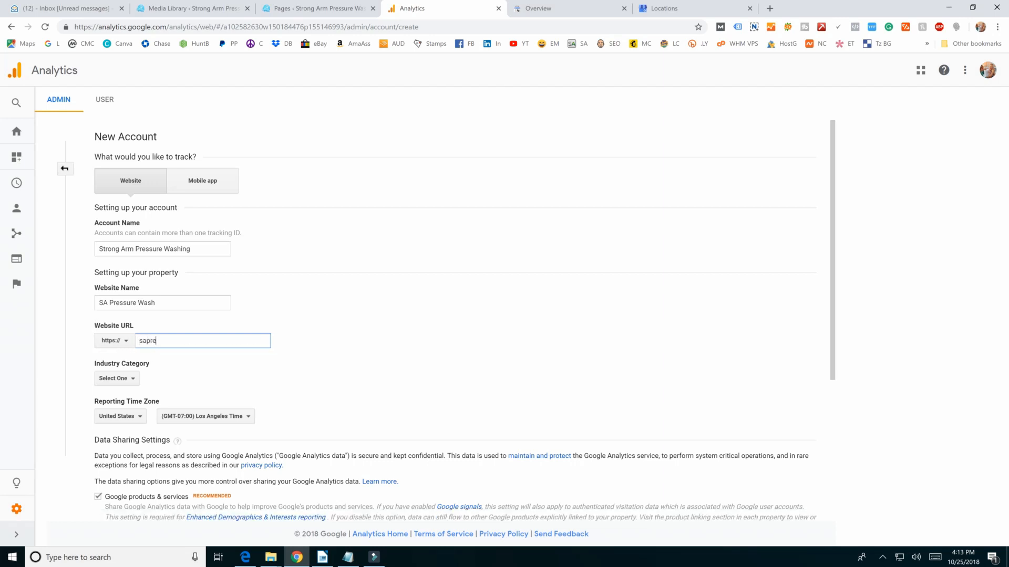
{"action": "type", "text": "ssurewash.com"}
- Set industry to Home and Garden and time zone to New York, then request the tracking ID
{"action": "left_click", "coordinate": [116, 379]}
{"action": "scroll", "coordinate": [172, 304], "scroll_direction": "down", "scroll_amount": 1}
{"action": "scroll", "coordinate": [172, 302], "scroll_direction": "down", "scroll_amount": 2}
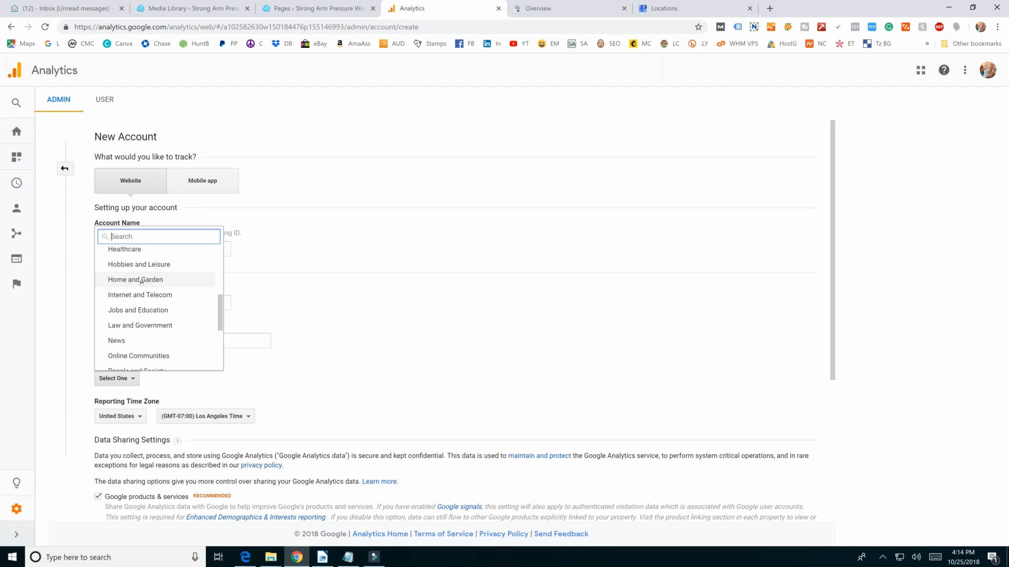
{"action": "scroll", "coordinate": [141, 282], "scroll_direction": "down", "scroll_amount": 2}
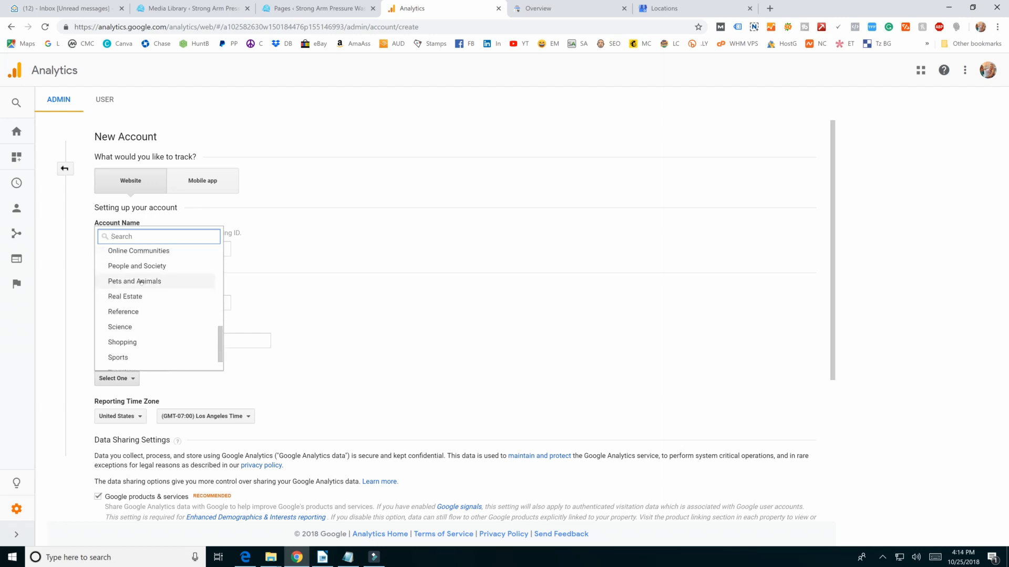
{"action": "scroll", "coordinate": [141, 282], "scroll_direction": "down", "scroll_amount": 1}
{"action": "scroll", "coordinate": [168, 288], "scroll_direction": "down", "scroll_amount": 1}
{"action": "scroll", "coordinate": [177, 298], "scroll_direction": "up", "scroll_amount": 2}
{"action": "scroll", "coordinate": [177, 297], "scroll_direction": "up", "scroll_amount": 4}
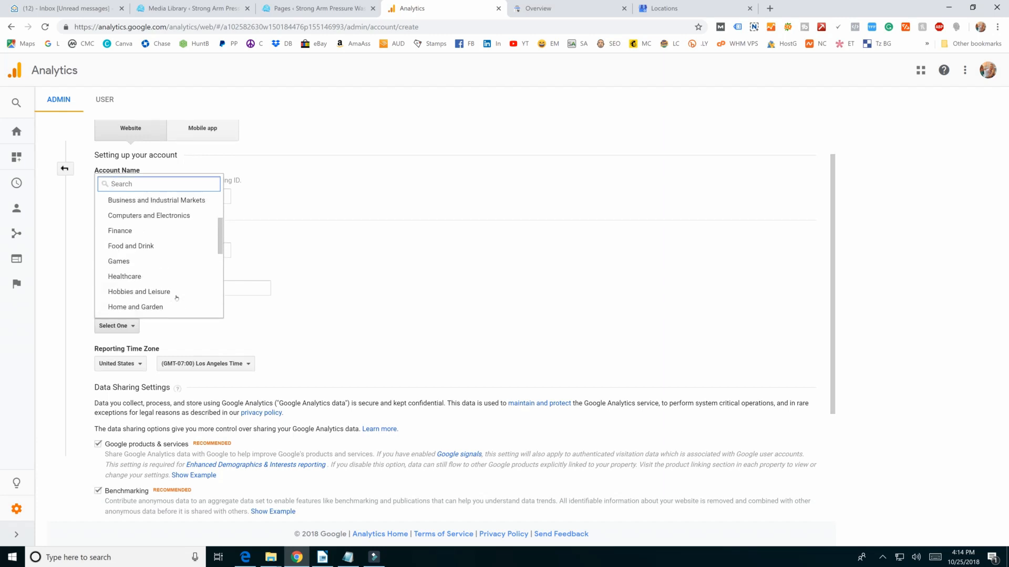
{"action": "scroll", "coordinate": [160, 293], "scroll_direction": "down", "scroll_amount": 1}
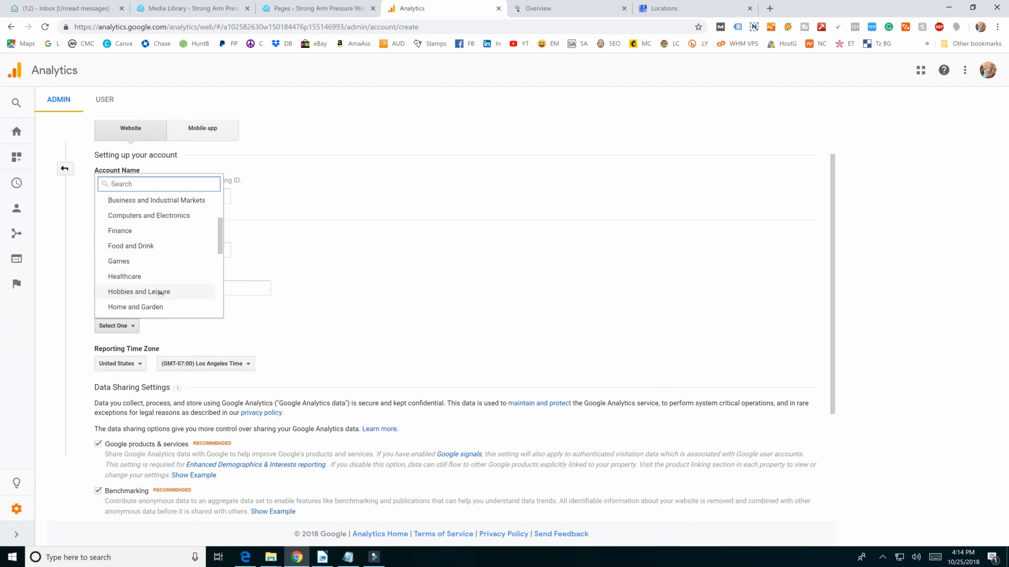
{"action": "left_click", "coordinate": [141, 305]}
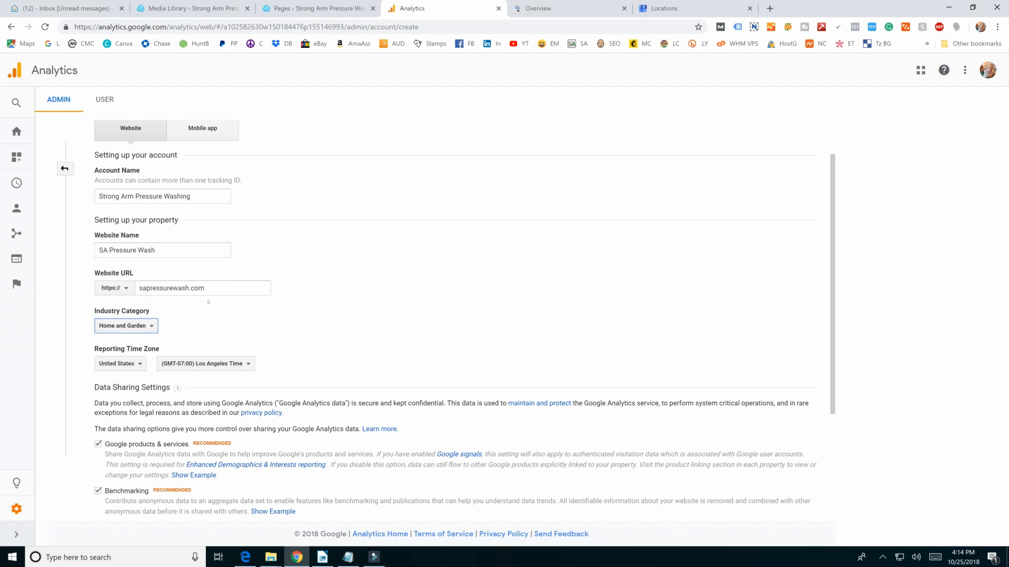
{"action": "scroll", "coordinate": [211, 301], "scroll_direction": "down", "scroll_amount": 1}
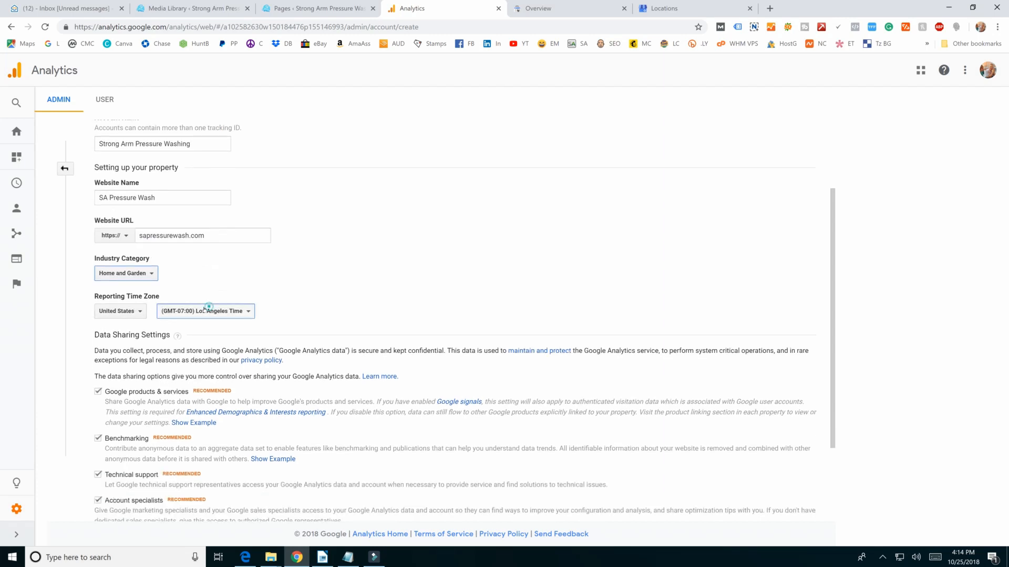
{"action": "left_click", "coordinate": [209, 310]}
{"action": "scroll", "coordinate": [227, 400], "scroll_direction": "down", "scroll_amount": 1}
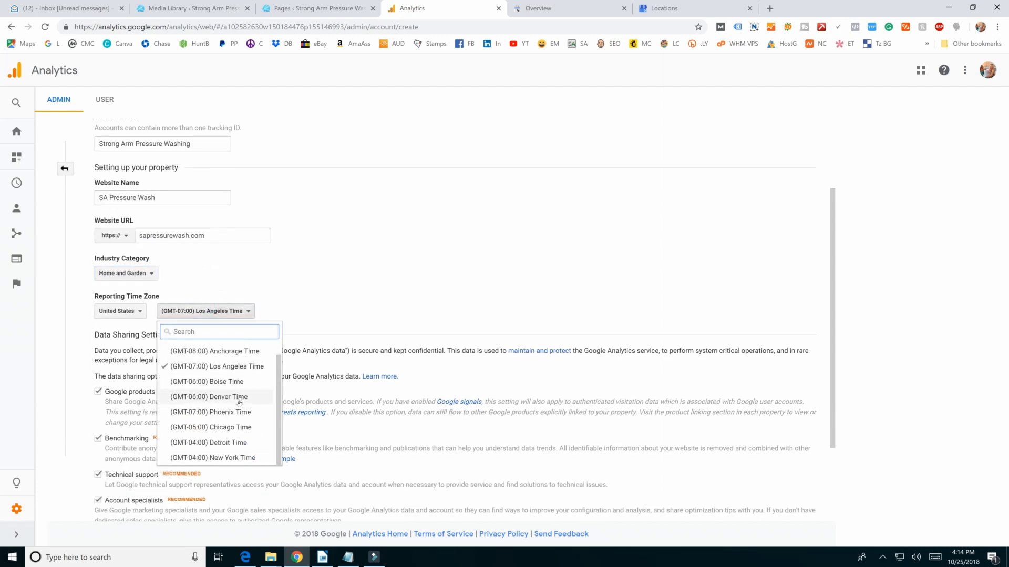
{"action": "scroll", "coordinate": [221, 445], "scroll_direction": "down", "scroll_amount": 2}
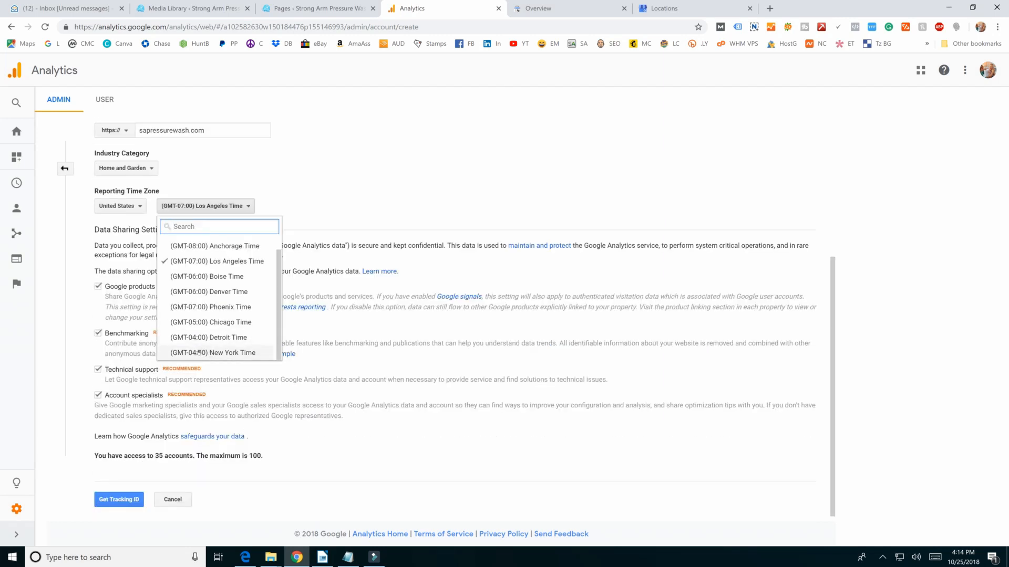
{"action": "left_click", "coordinate": [199, 352]}
{"action": "scroll", "coordinate": [175, 382], "scroll_direction": "down", "scroll_amount": 1}
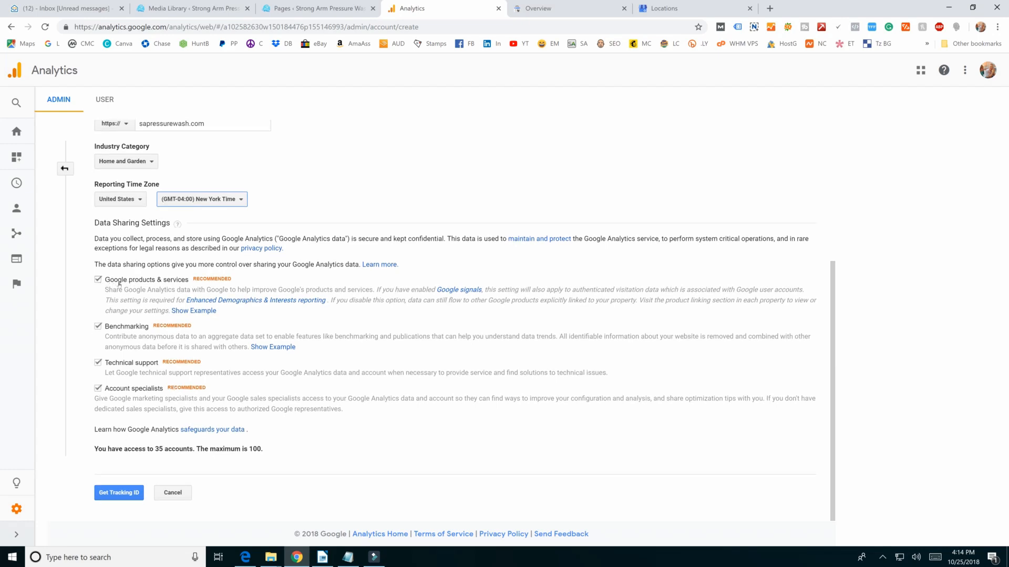
{"action": "scroll", "coordinate": [142, 283], "scroll_direction": "up", "scroll_amount": 4}
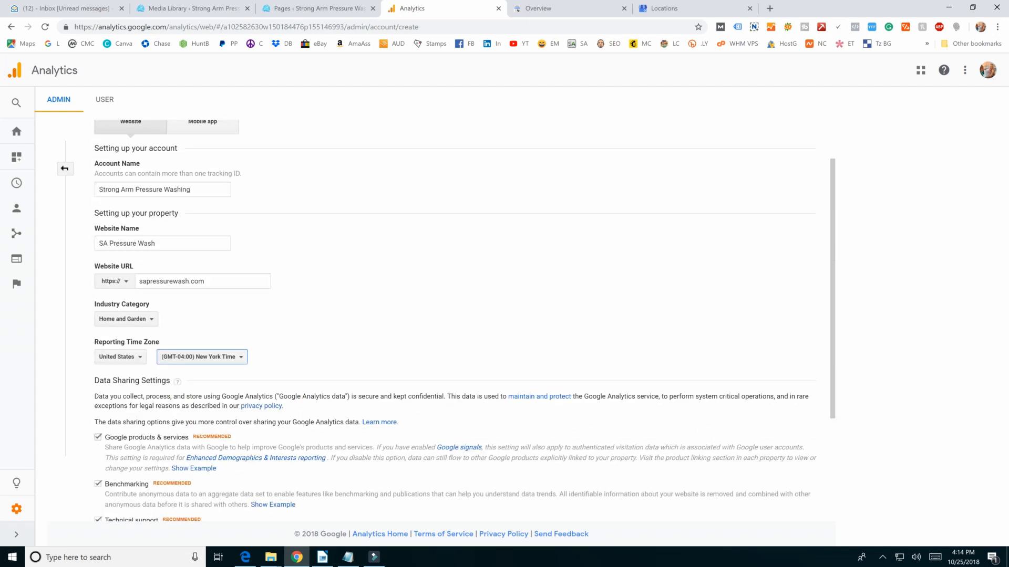
{"action": "scroll", "coordinate": [200, 281], "scroll_direction": "down", "scroll_amount": 4}
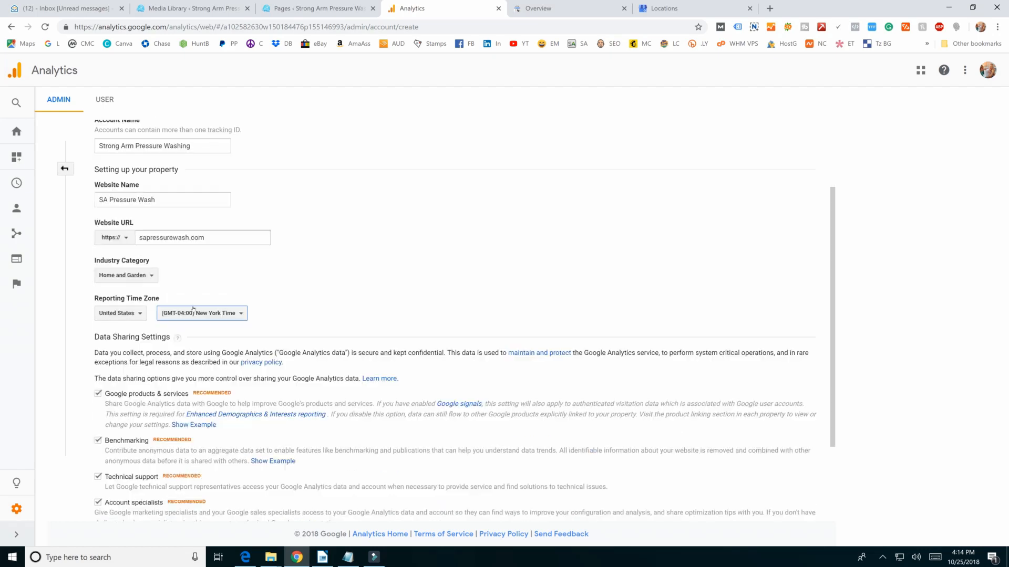
{"action": "left_click", "coordinate": [115, 495]}
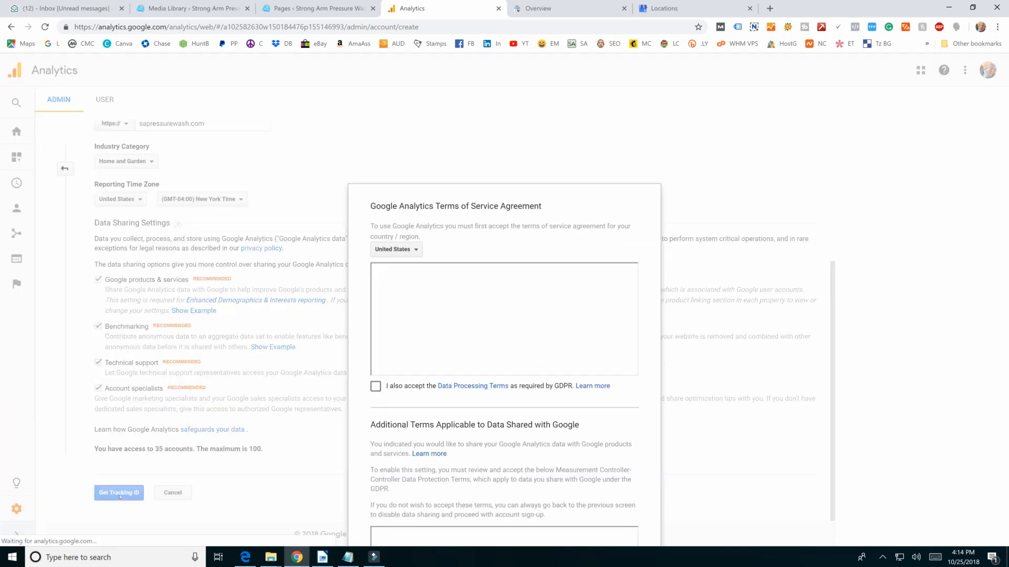
- Accept the GDPR and Measurement Controller terms and select the new gtag.js site tag snippet
{"action": "left_click", "coordinate": [375, 256]}
{"action": "scroll", "coordinate": [370, 367], "scroll_direction": "down", "scroll_amount": 1}
{"action": "left_click", "coordinate": [376, 489]}
{"action": "left_click", "coordinate": [387, 523]}
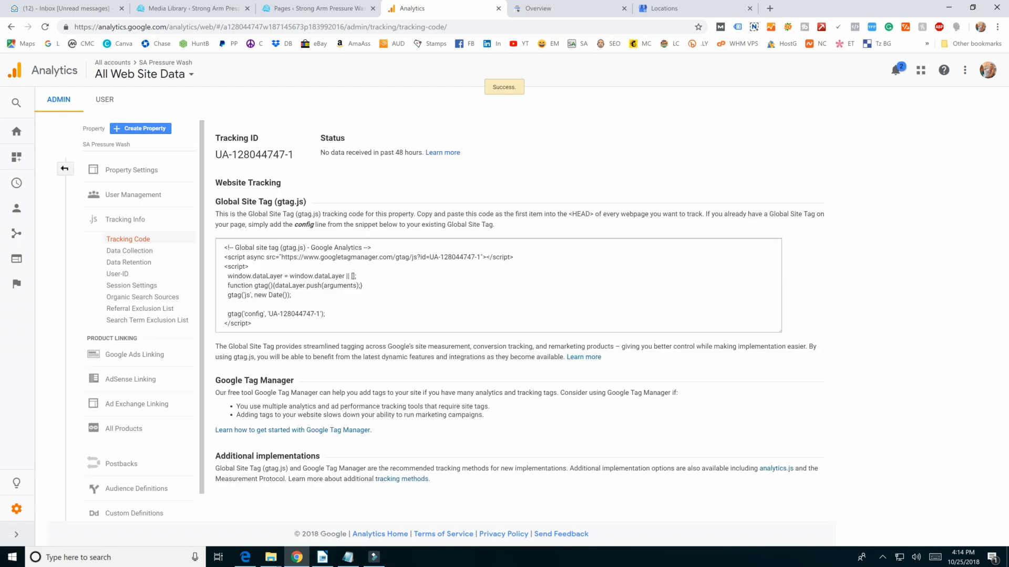
{"action": "left_click_drag", "start_coordinate": [224, 247], "coordinate": [255, 324]}
{"action": "key", "text": "ctrl+c"}
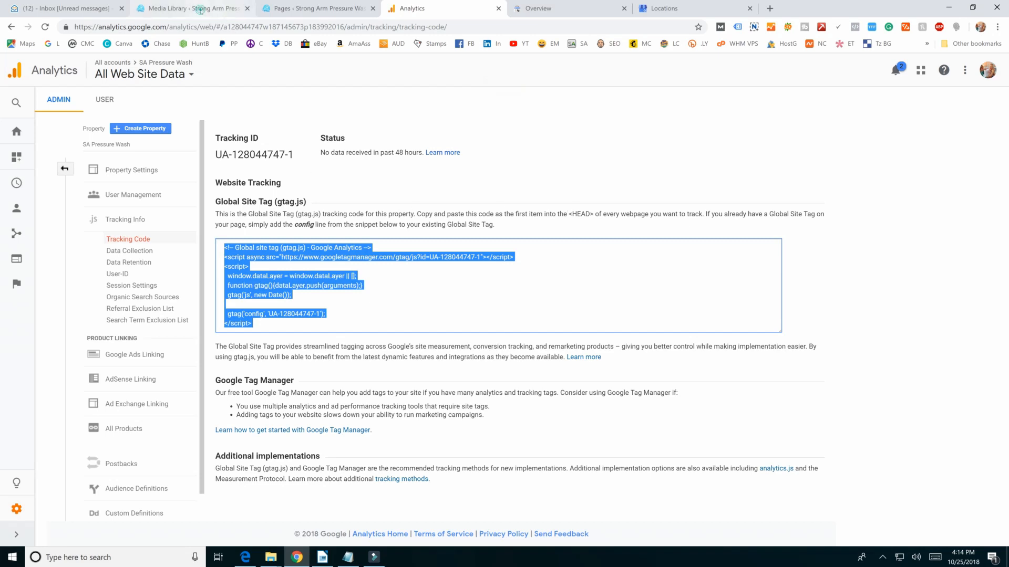
{"action": "left_click", "coordinate": [199, 8]}
- Open the Divi theme options' code integration settings
{"action": "mouse_move", "coordinate": [30, 420]}
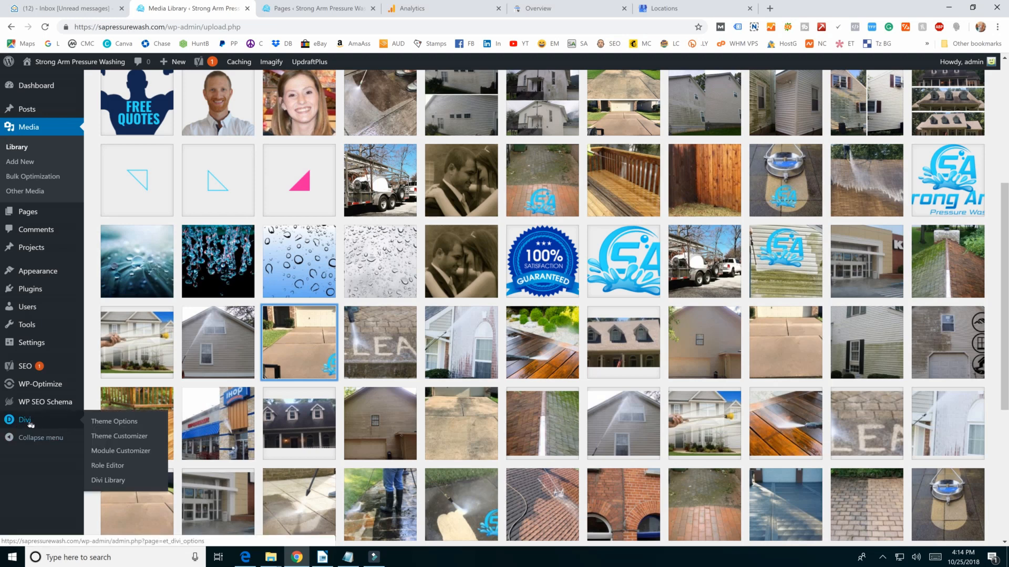
{"action": "left_click", "coordinate": [29, 424]}
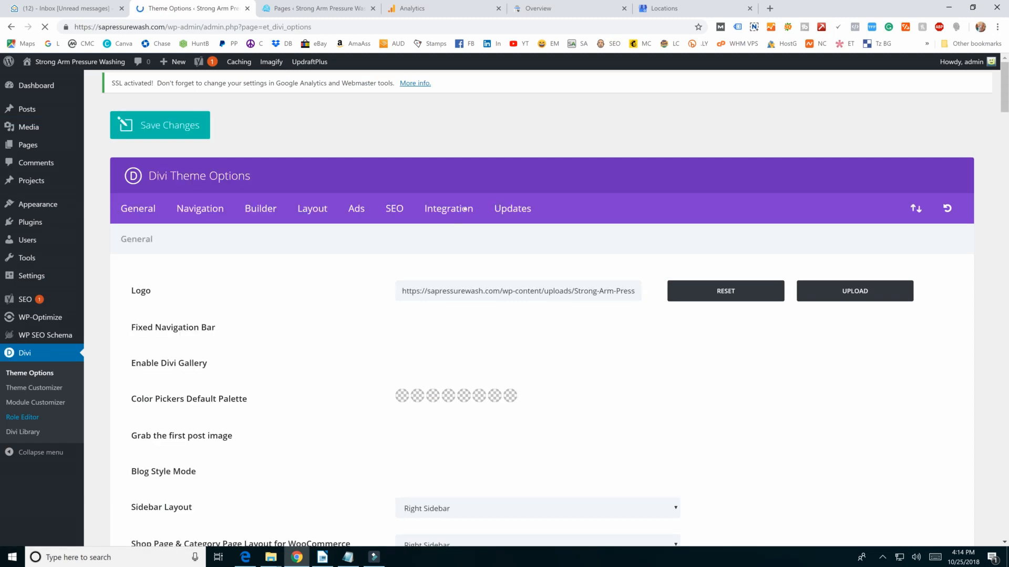
{"action": "left_click", "coordinate": [452, 211]}
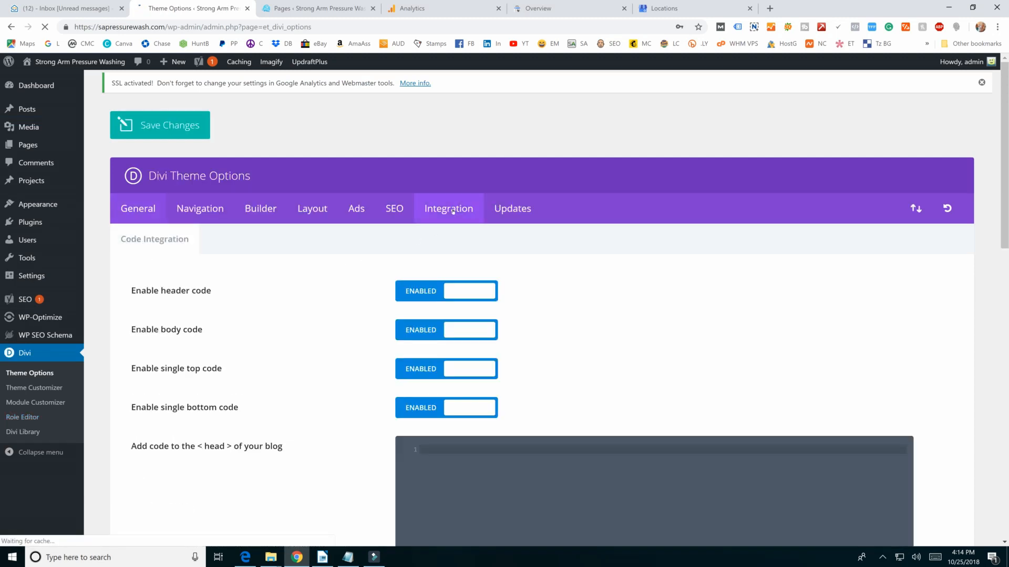
{"action": "scroll", "coordinate": [324, 349], "scroll_direction": "down", "scroll_amount": 3}
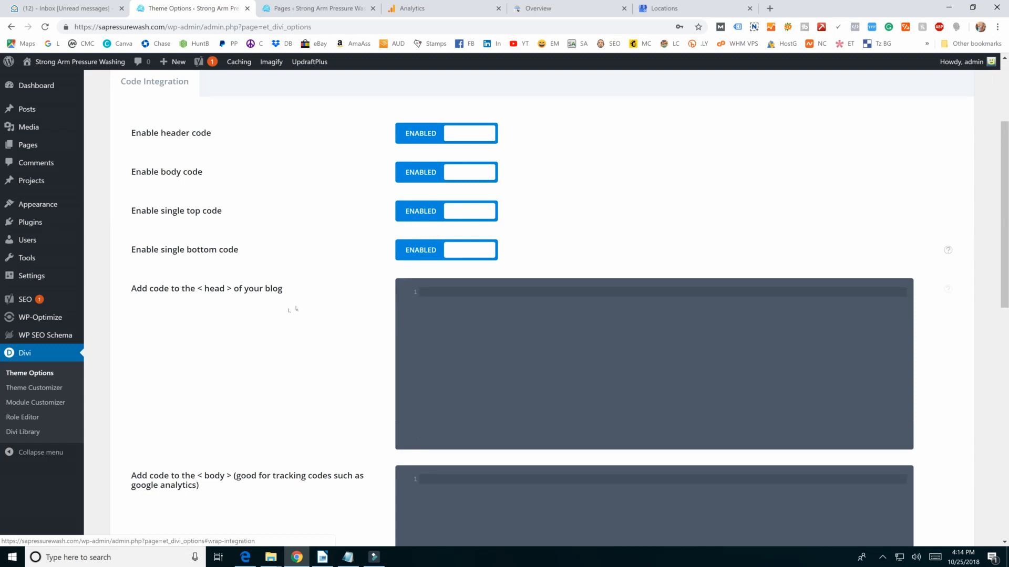
{"action": "scroll", "coordinate": [232, 226], "scroll_direction": "down", "scroll_amount": 1}
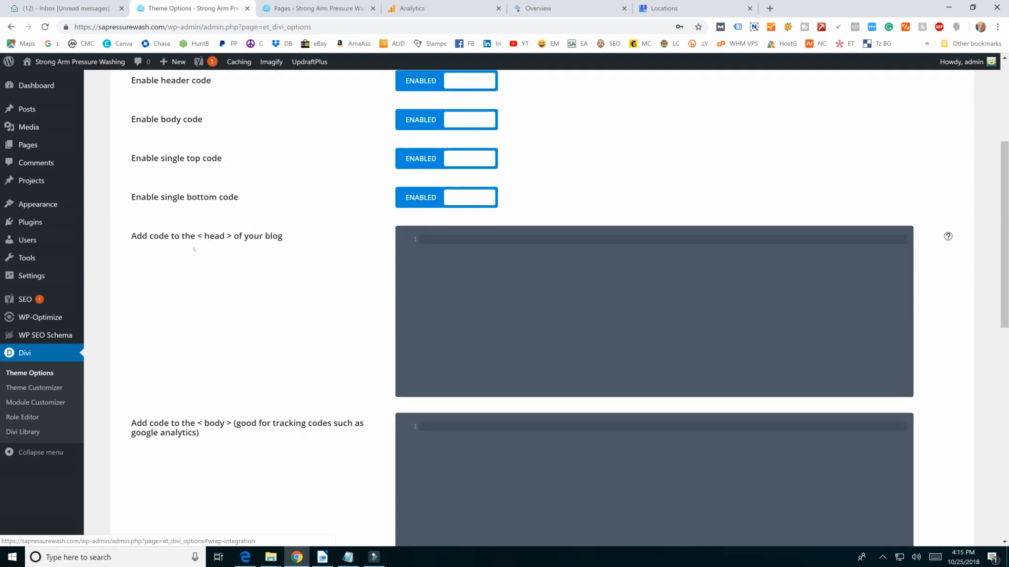
{"action": "scroll", "coordinate": [232, 257], "scroll_direction": "down", "scroll_amount": 4}
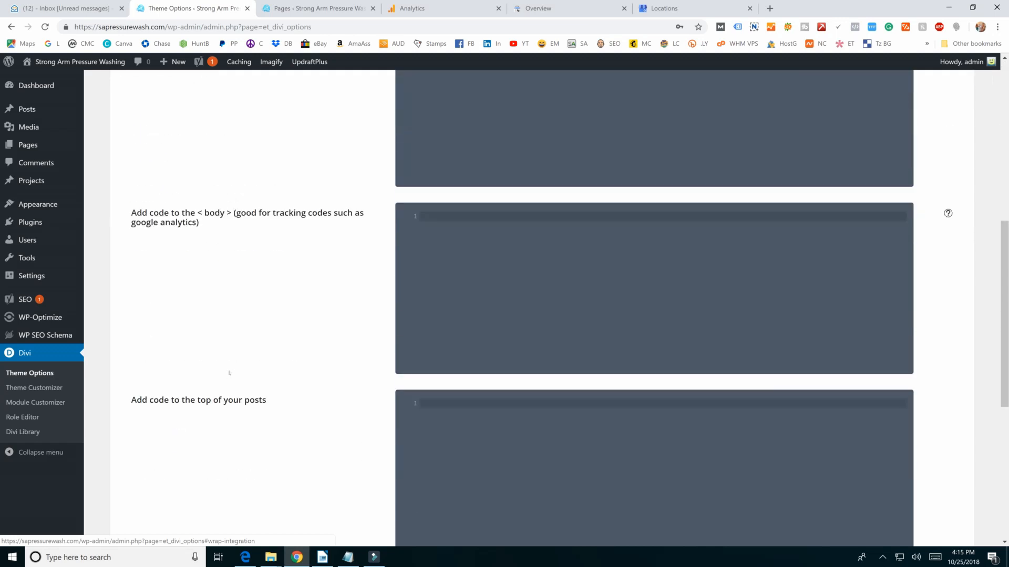
{"action": "scroll", "coordinate": [230, 373], "scroll_direction": "down", "scroll_amount": 3}
{"action": "scroll", "coordinate": [200, 260], "scroll_direction": "down", "scroll_amount": 1}
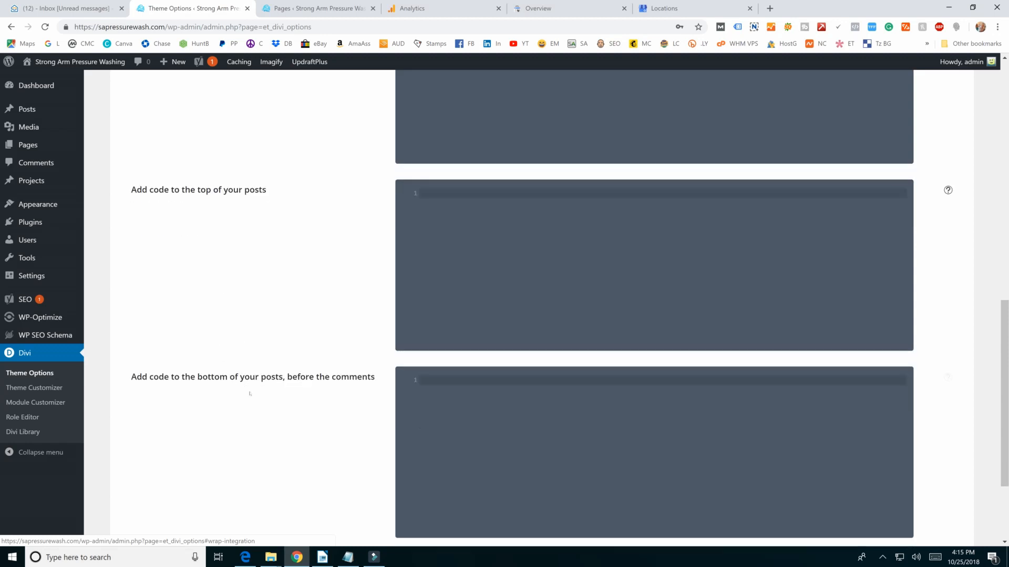
{"action": "scroll", "coordinate": [250, 393], "scroll_direction": "down", "scroll_amount": 3}
{"action": "scroll", "coordinate": [354, 362], "scroll_direction": "up", "scroll_amount": 9}
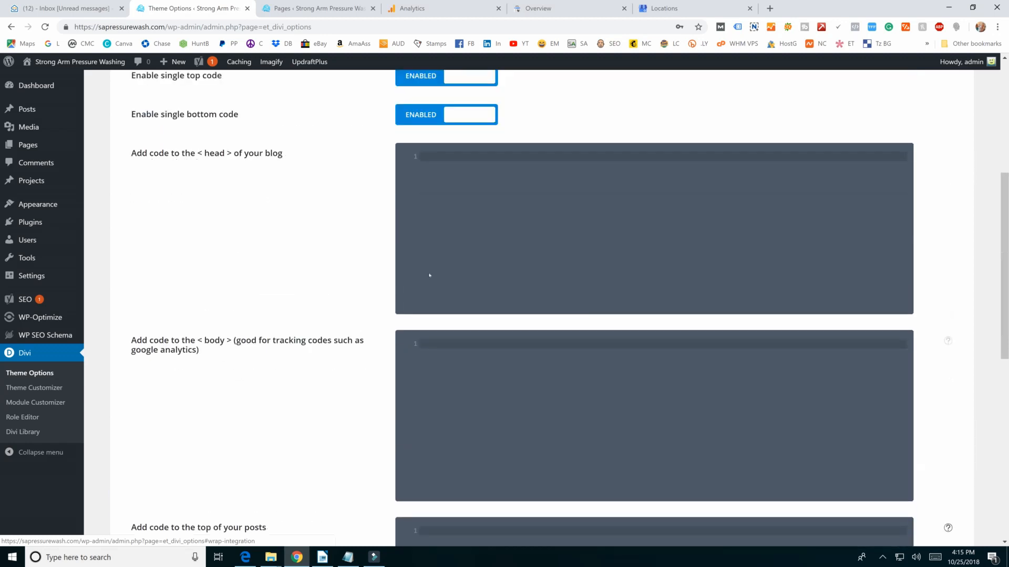
- Paste the gtag snippet into the head code field and save the changes
{"action": "left_click", "coordinate": [448, 157]}
{"action": "key", "text": "ctrl+v"}
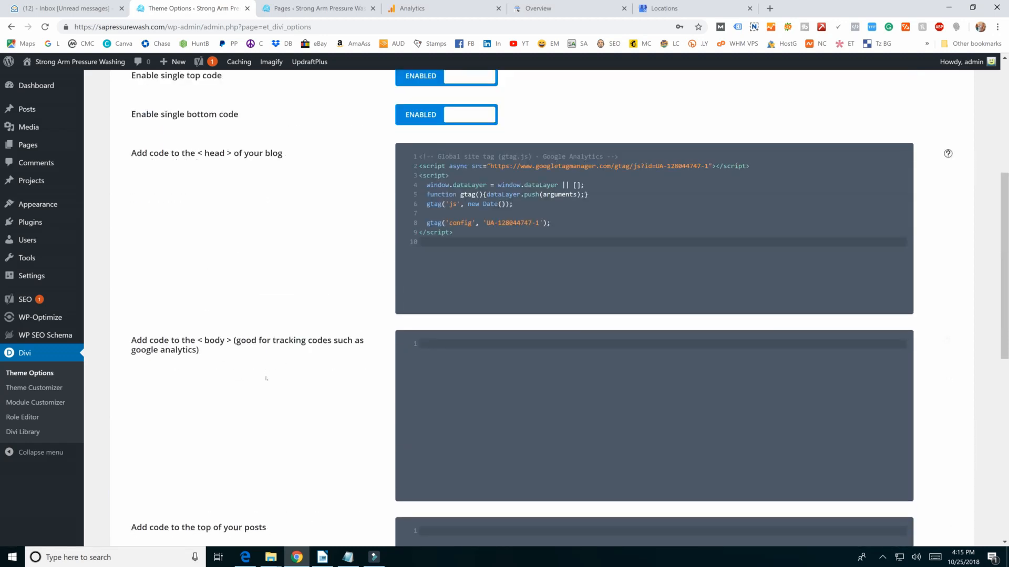
{"action": "scroll", "coordinate": [266, 378], "scroll_direction": "down", "scroll_amount": 9}
{"action": "left_click", "coordinate": [185, 458]}
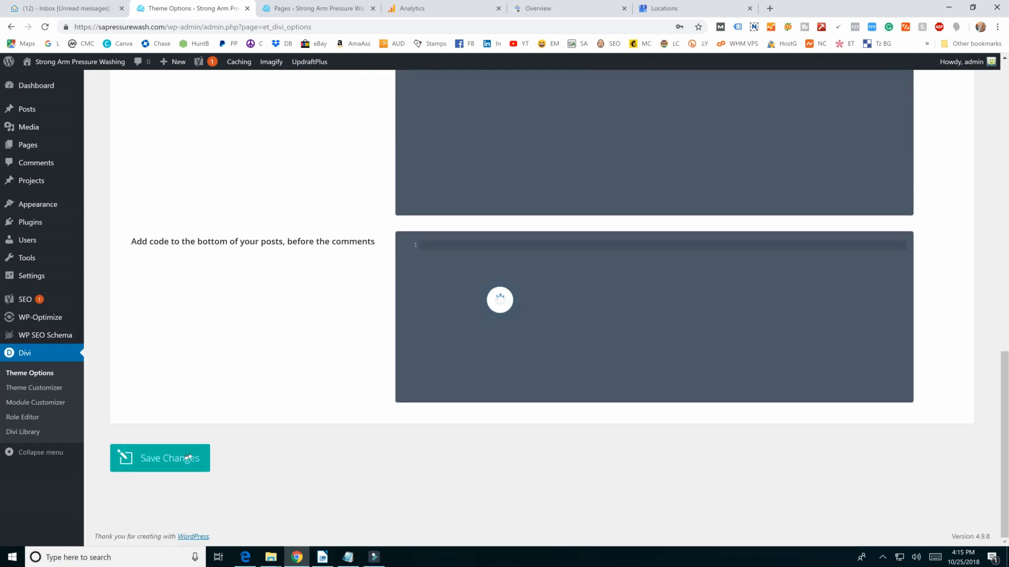
{"action": "scroll", "coordinate": [302, 305], "scroll_direction": "up", "scroll_amount": 11}
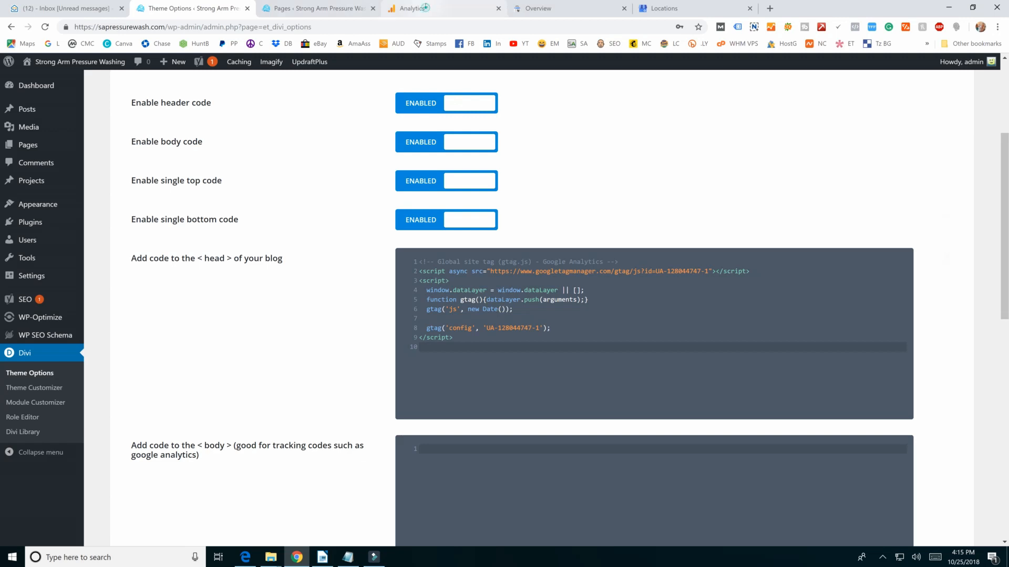
{"action": "left_click", "coordinate": [415, 8]}
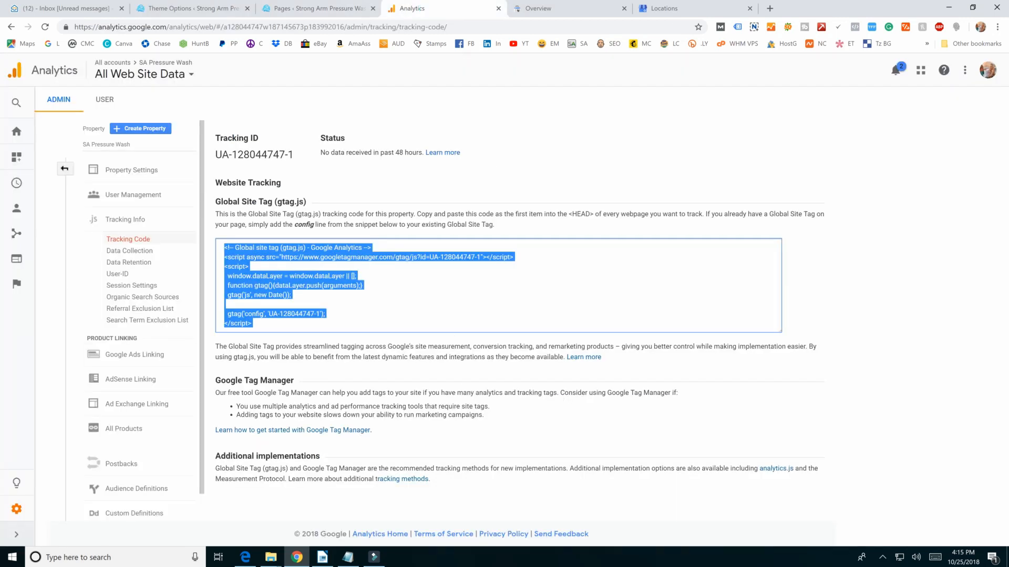
- Switch Remarketing and Advertising Reporting Features on under Data Collection and save
{"action": "left_click", "coordinate": [120, 251]}
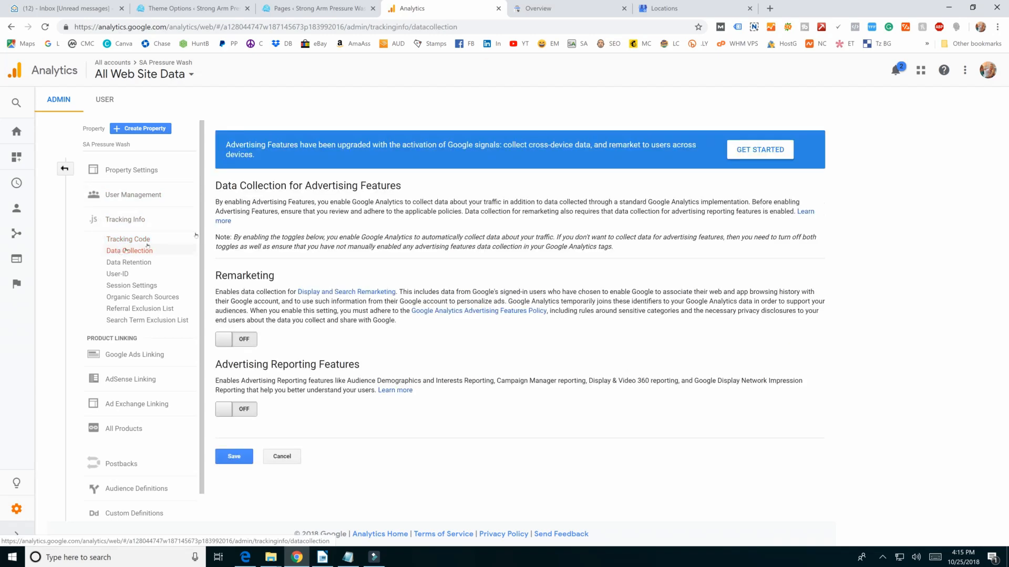
{"action": "left_click", "coordinate": [252, 345]}
{"action": "left_click", "coordinate": [231, 463]}
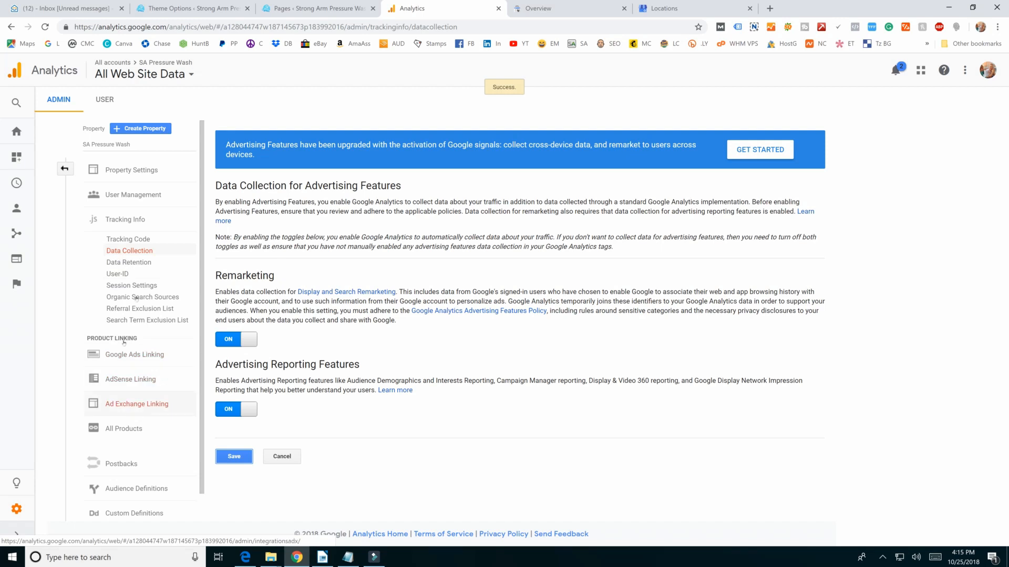
{"action": "scroll", "coordinate": [147, 378], "scroll_direction": "down", "scroll_amount": 1}
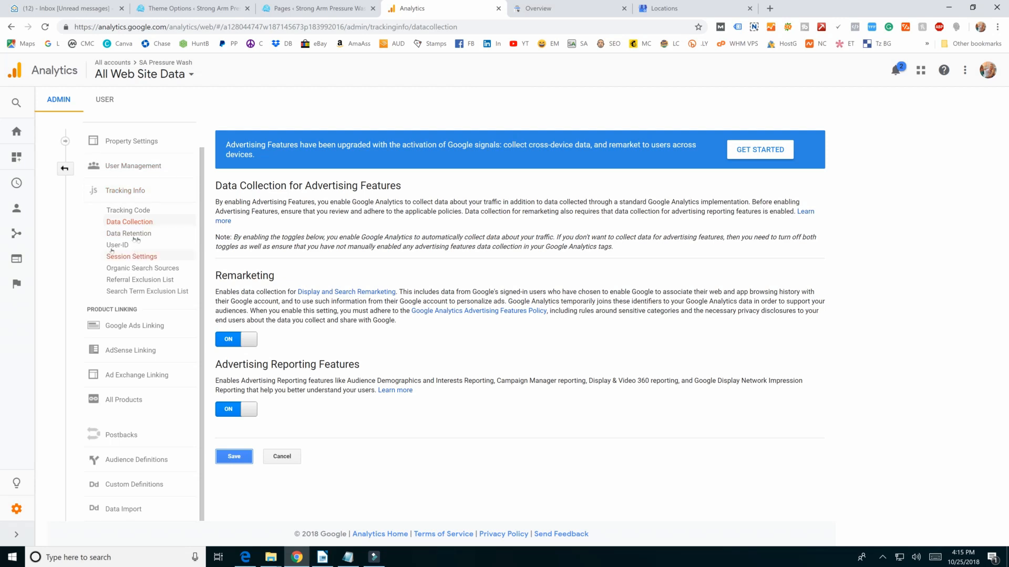
- Find Search Console among All Products, choose Link Search Console, then go to Search Console
{"action": "left_click", "coordinate": [115, 399]}
{"action": "scroll", "coordinate": [325, 333], "scroll_direction": "down", "scroll_amount": 6}
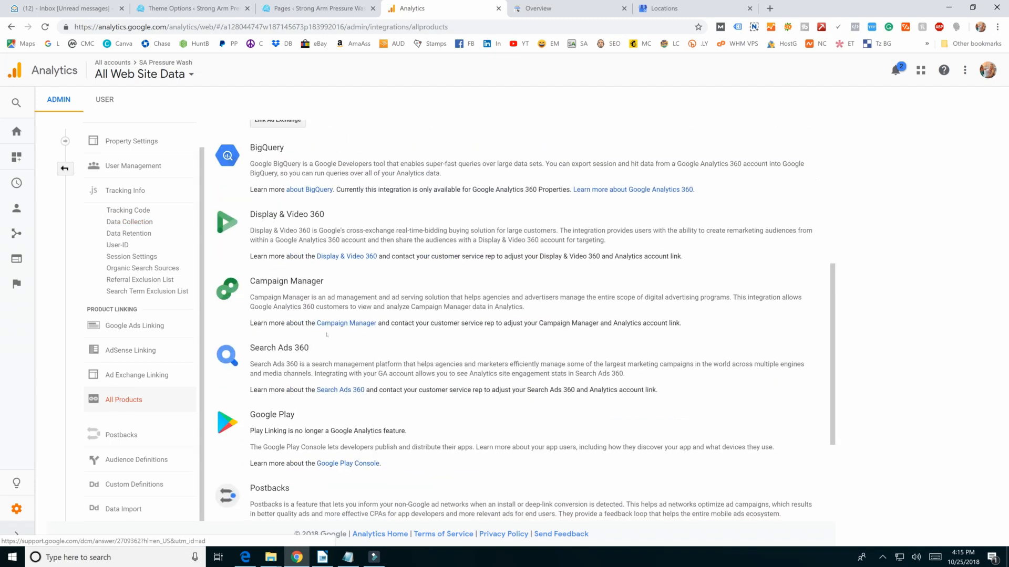
{"action": "scroll", "coordinate": [327, 334], "scroll_direction": "down", "scroll_amount": 3}
{"action": "left_click", "coordinate": [271, 463]}
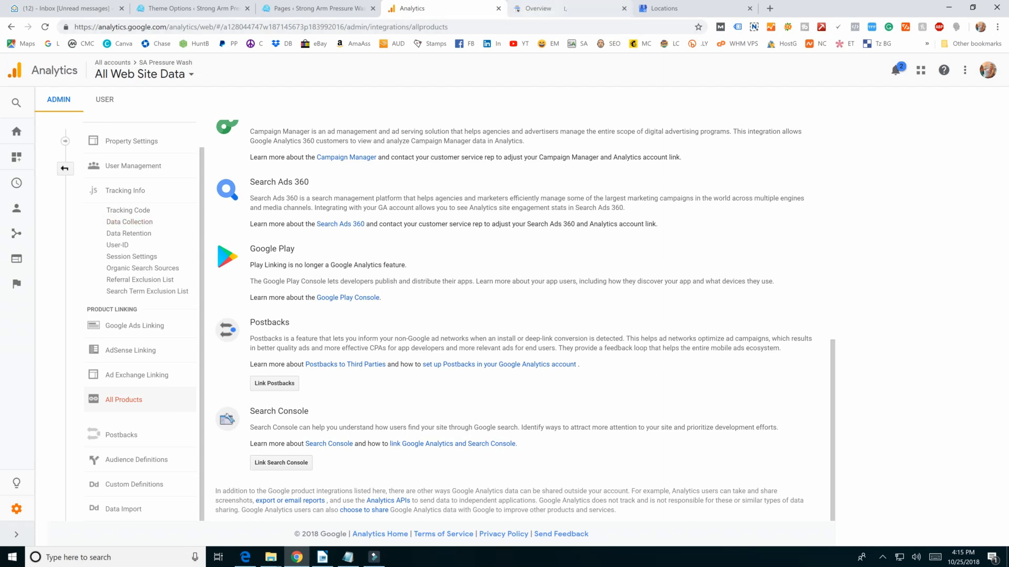
{"action": "left_click", "coordinate": [526, 11]}
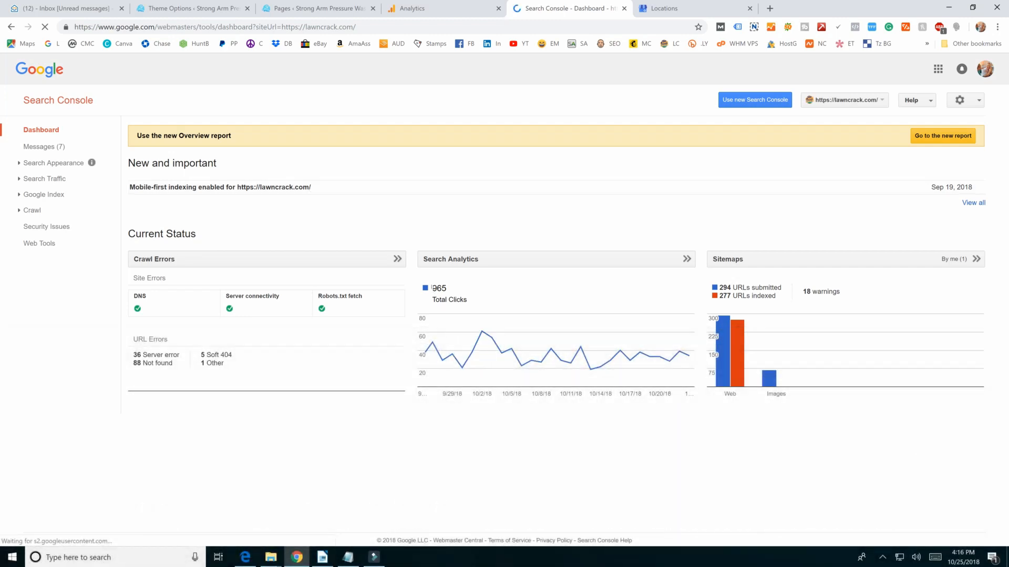
- Go to Search Console Home and scroll through the list of managed properties
{"action": "left_click_drag", "start_coordinate": [431, 288], "coordinate": [462, 289]}
{"action": "mouse_move", "coordinate": [336, 185]}
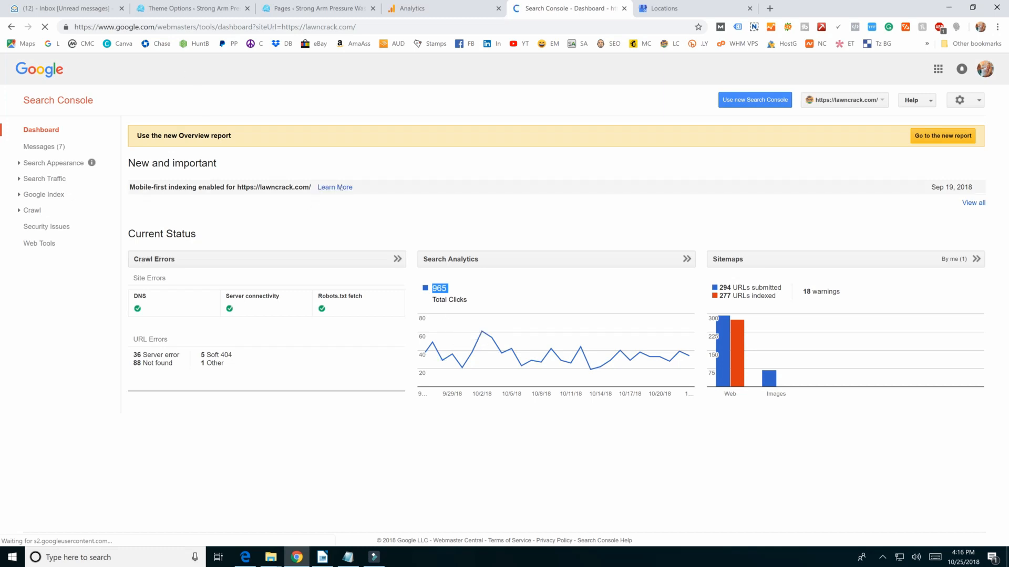
{"action": "left_click", "coordinate": [60, 101]}
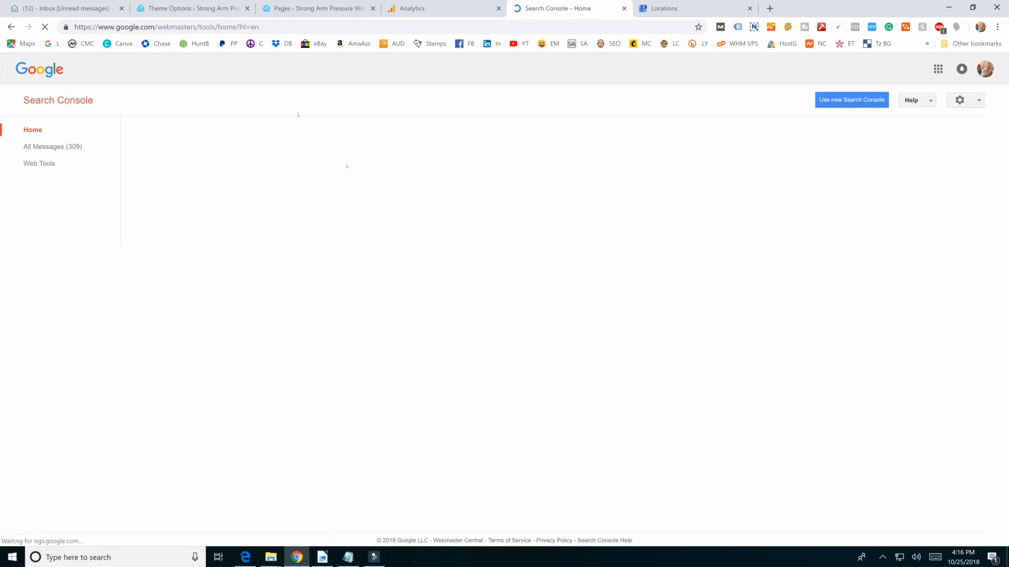
{"action": "scroll", "coordinate": [376, 287], "scroll_direction": "down", "scroll_amount": 5}
{"action": "scroll", "coordinate": [376, 287], "scroll_direction": "down", "scroll_amount": 20}
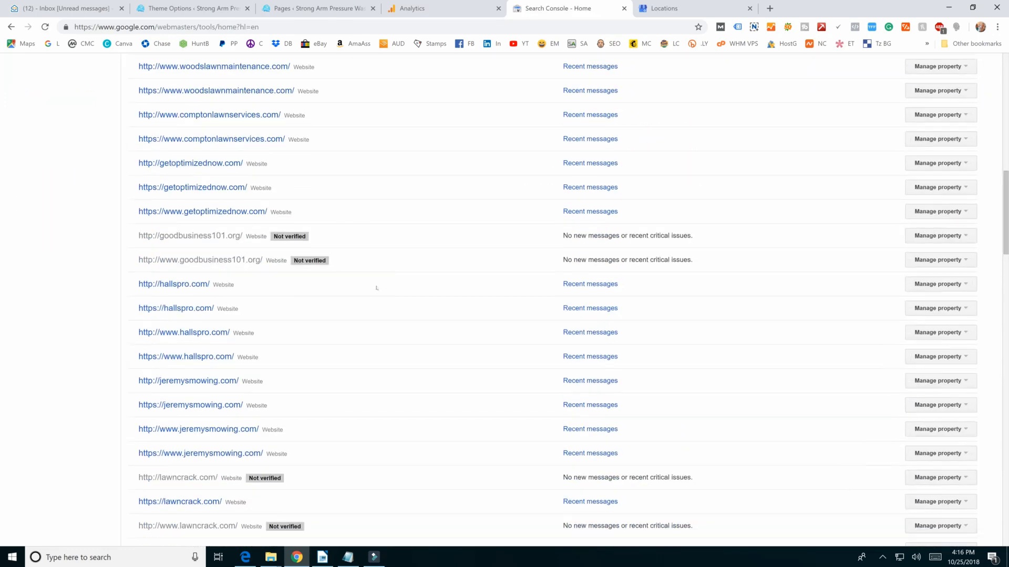
{"action": "scroll", "coordinate": [375, 288], "scroll_direction": "down", "scroll_amount": 9}
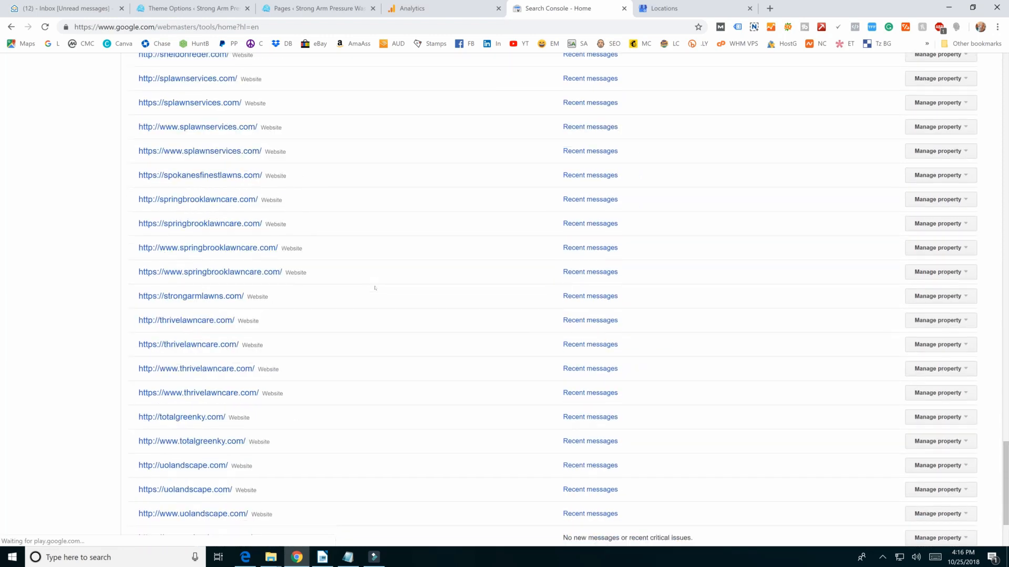
{"action": "scroll", "coordinate": [376, 289], "scroll_direction": "down", "scroll_amount": 3}
{"action": "scroll", "coordinate": [363, 302], "scroll_direction": "up", "scroll_amount": 2}
{"action": "scroll", "coordinate": [358, 312], "scroll_direction": "down", "scroll_amount": 2}
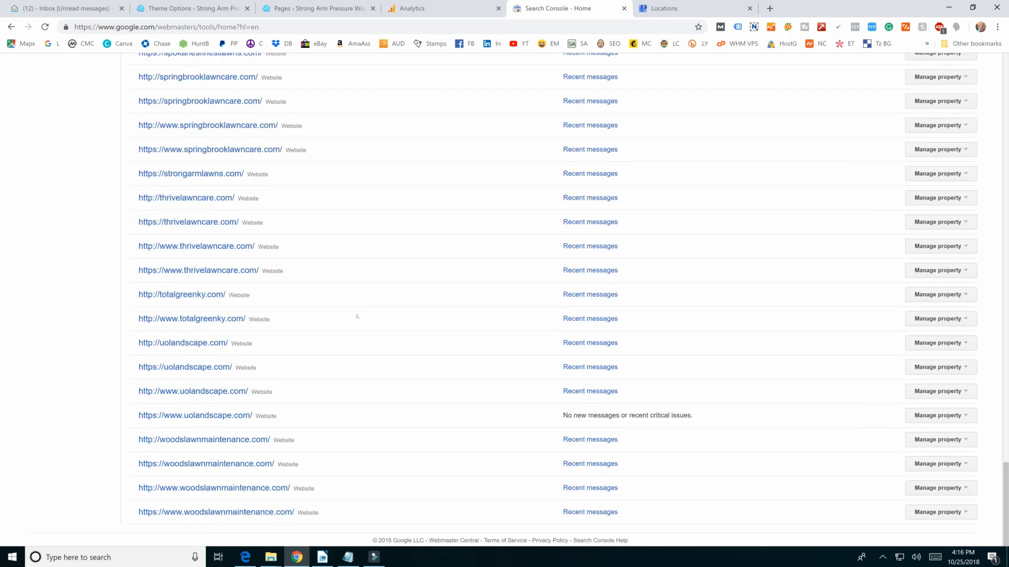
{"action": "scroll", "coordinate": [357, 317], "scroll_direction": "up", "scroll_amount": 20}
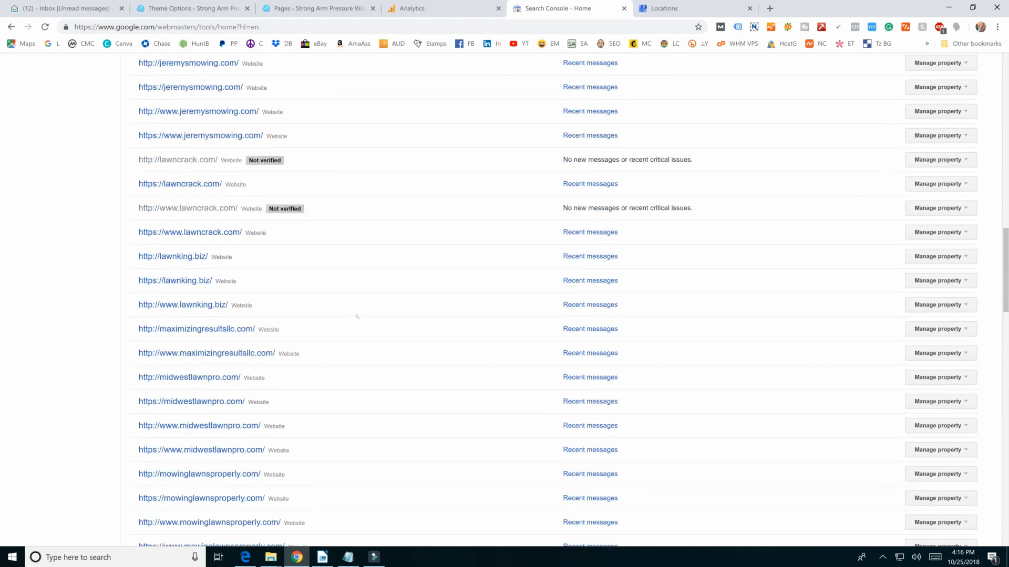
{"action": "scroll", "coordinate": [357, 316], "scroll_direction": "up", "scroll_amount": 10}
{"action": "left_click", "coordinate": [864, 138]}
{"action": "type", "text": "https:"}
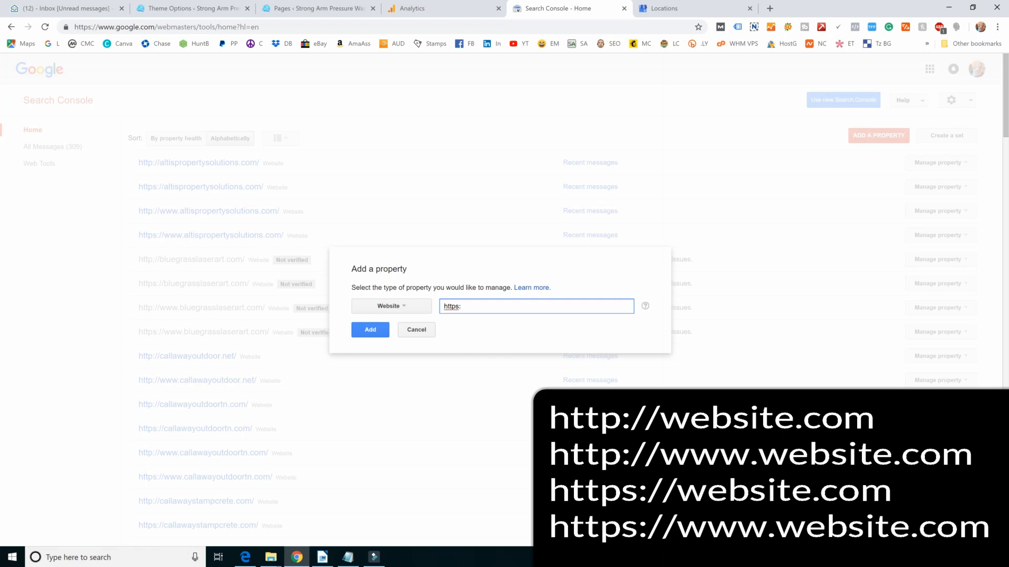
{"action": "type", "text": "//sapressurewash.com"}
{"action": "left_click_drag", "start_coordinate": [530, 306], "coordinate": [415, 306]}
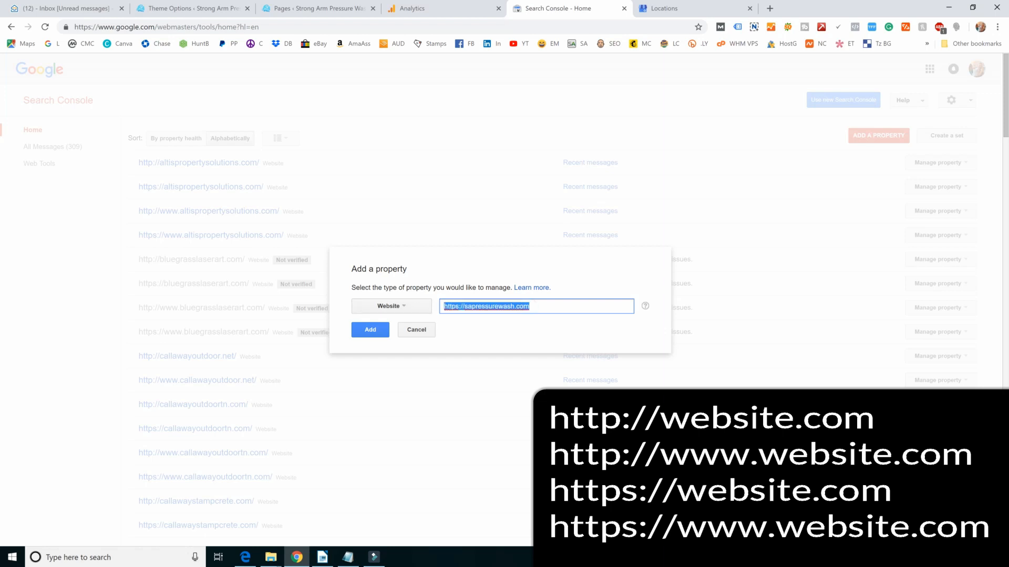
{"action": "left_click", "coordinate": [490, 328]}
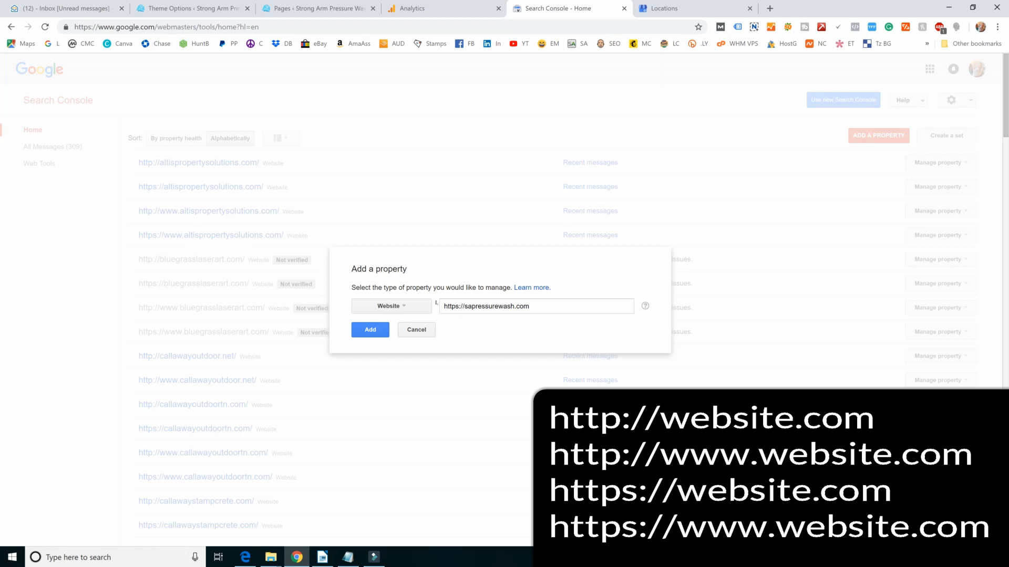
{"action": "left_click", "coordinate": [365, 330]}
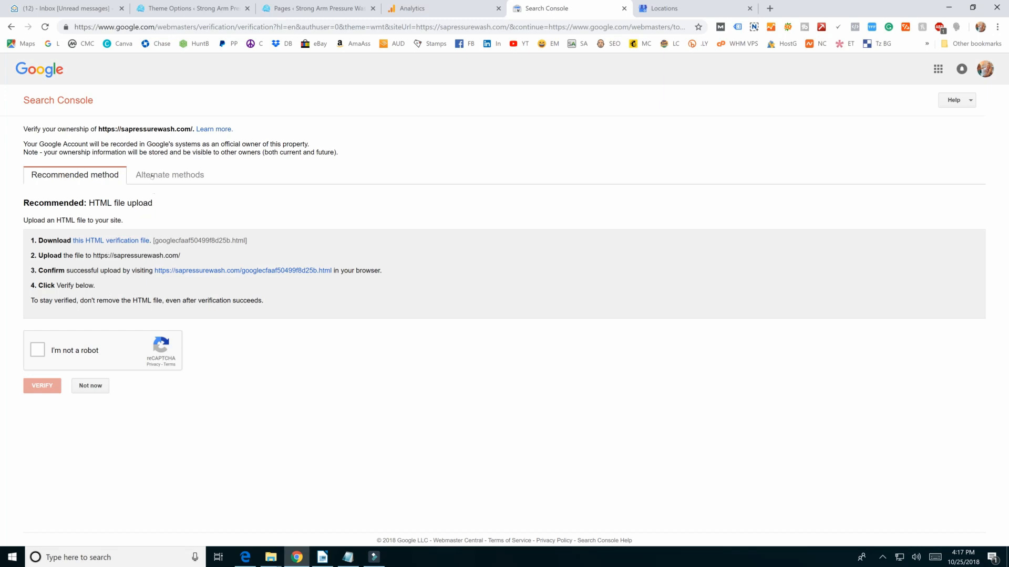
- Verify site ownership with the Google Analytics alternate method
{"action": "left_click", "coordinate": [153, 176]}
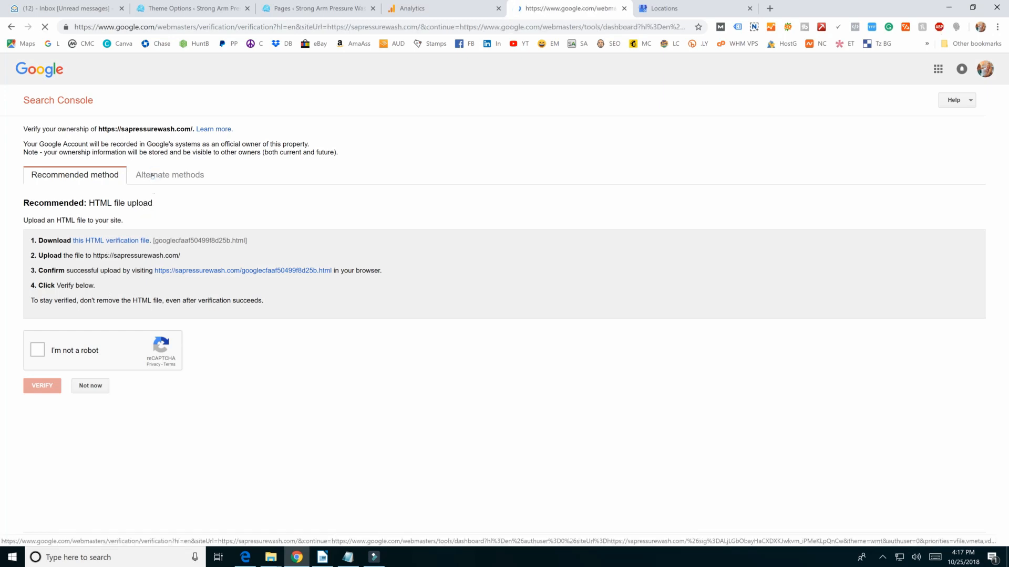
{"action": "left_click", "coordinate": [28, 252]}
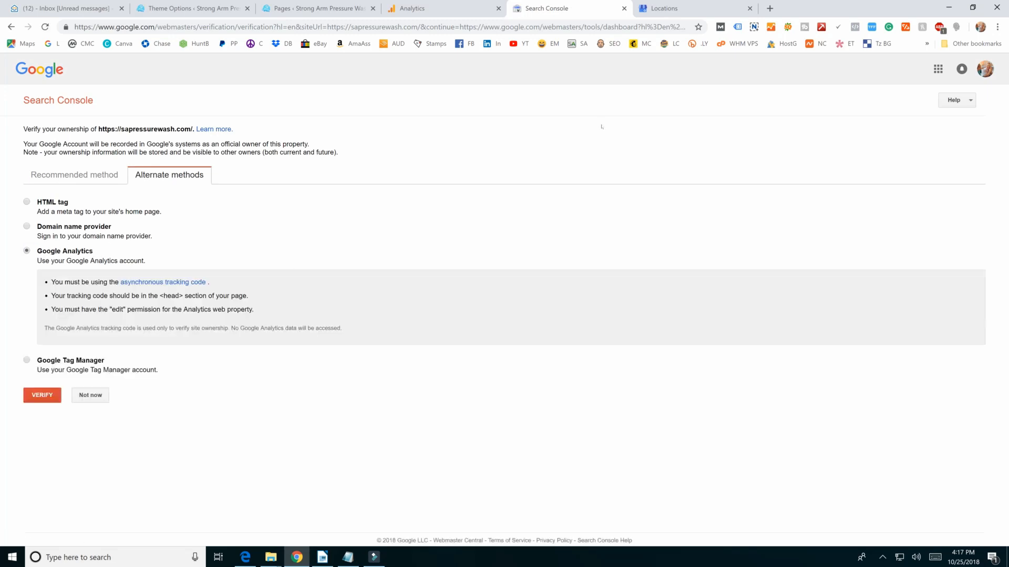
{"action": "left_click", "coordinate": [43, 395]}
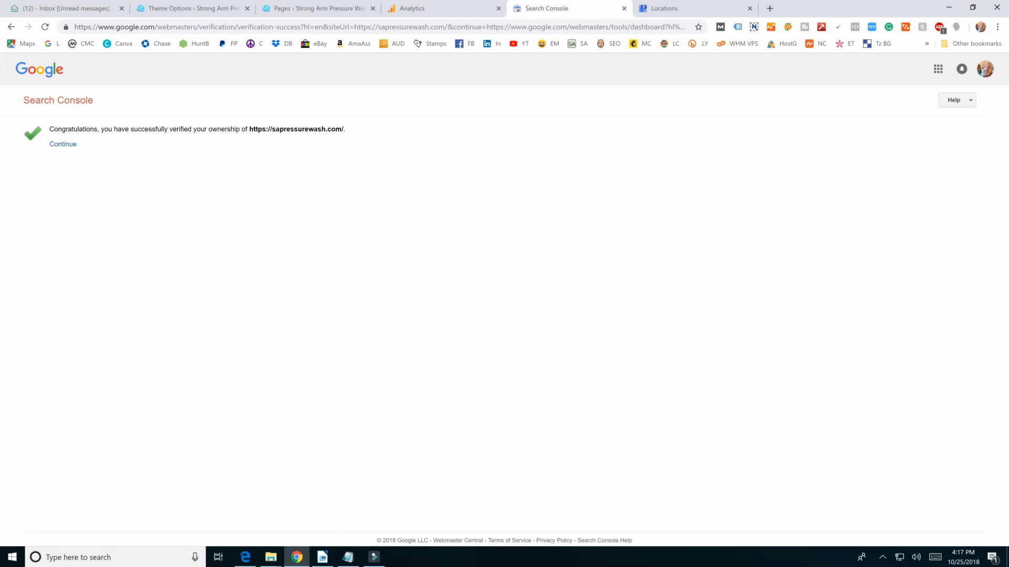
- Continue from the verification success page to the sapressurewash.com dashboard
{"action": "left_click", "coordinate": [62, 146]}
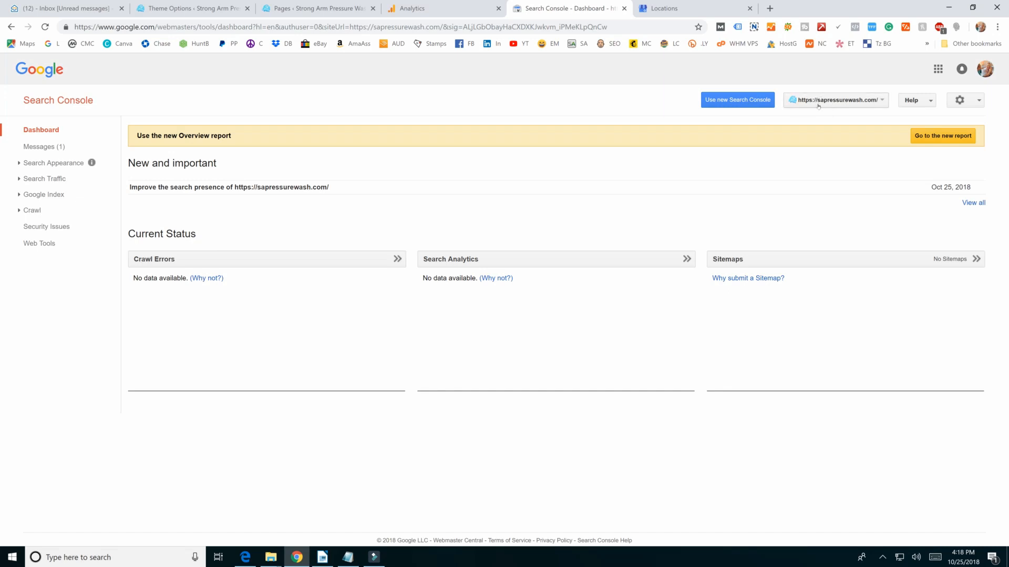
- Set International Targeting to target users in the United States and save
{"action": "left_click", "coordinate": [46, 179]}
{"action": "left_click", "coordinate": [67, 242]}
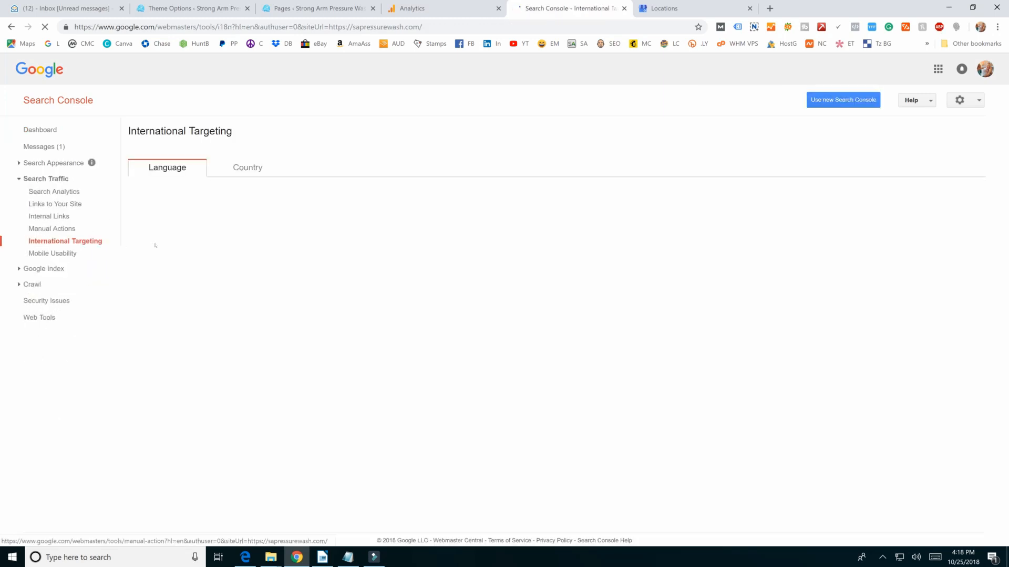
{"action": "left_click", "coordinate": [248, 168]}
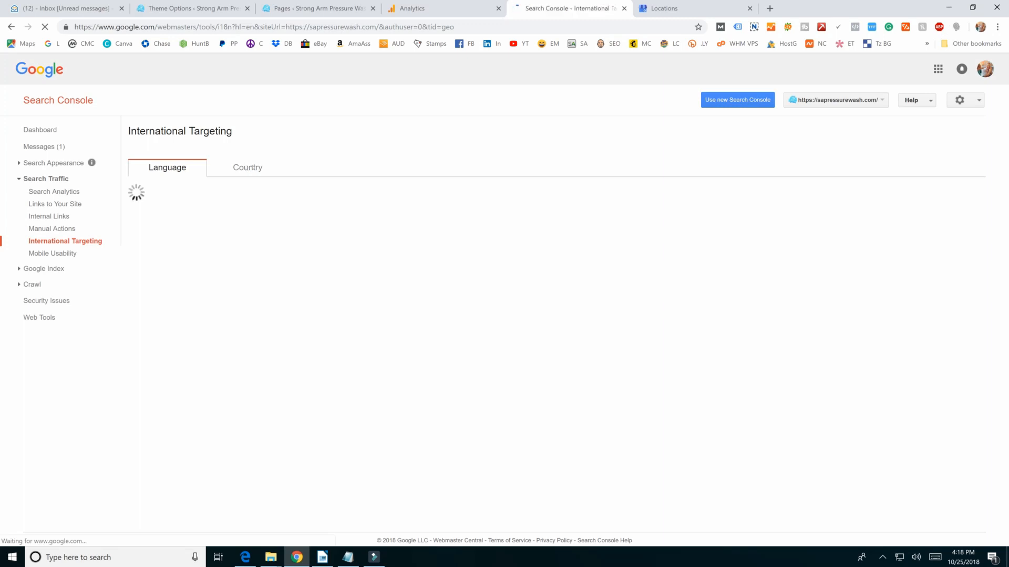
{"action": "left_click", "coordinate": [138, 200]}
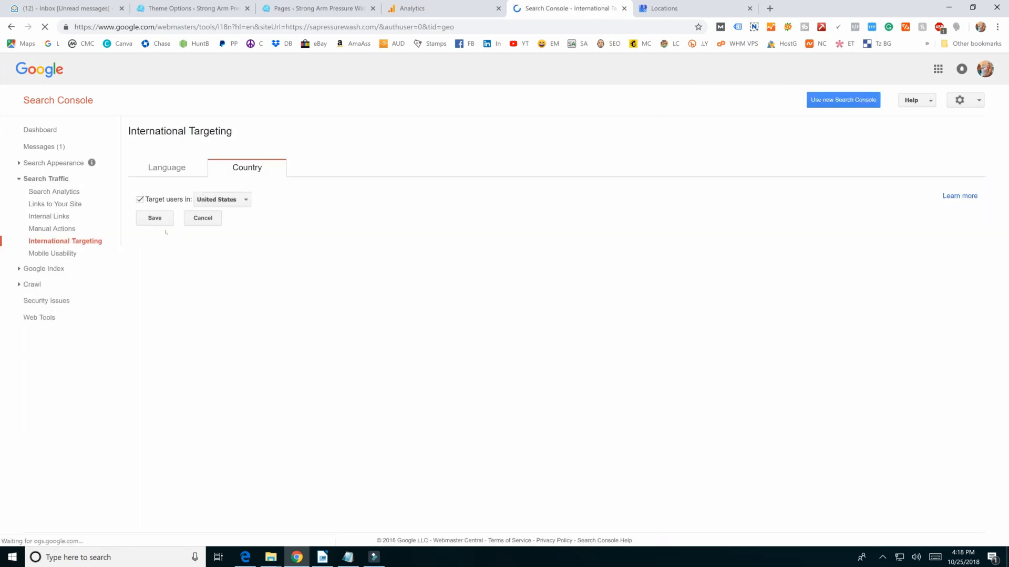
{"action": "left_click", "coordinate": [155, 218]}
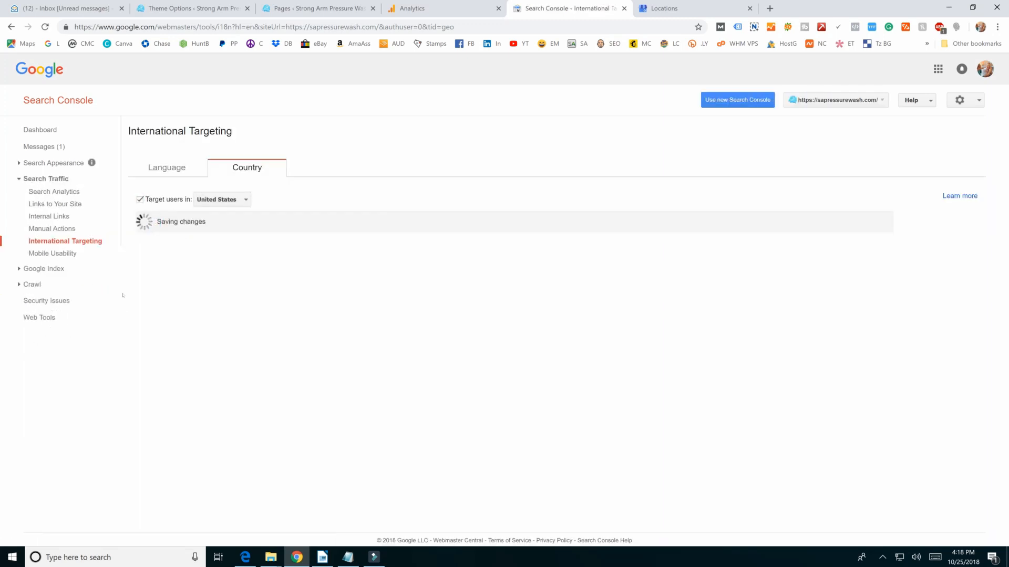
- Open the Crawl > Sitemaps report, then go to the WordPress Divi Theme Options
{"action": "left_click", "coordinate": [40, 286]}
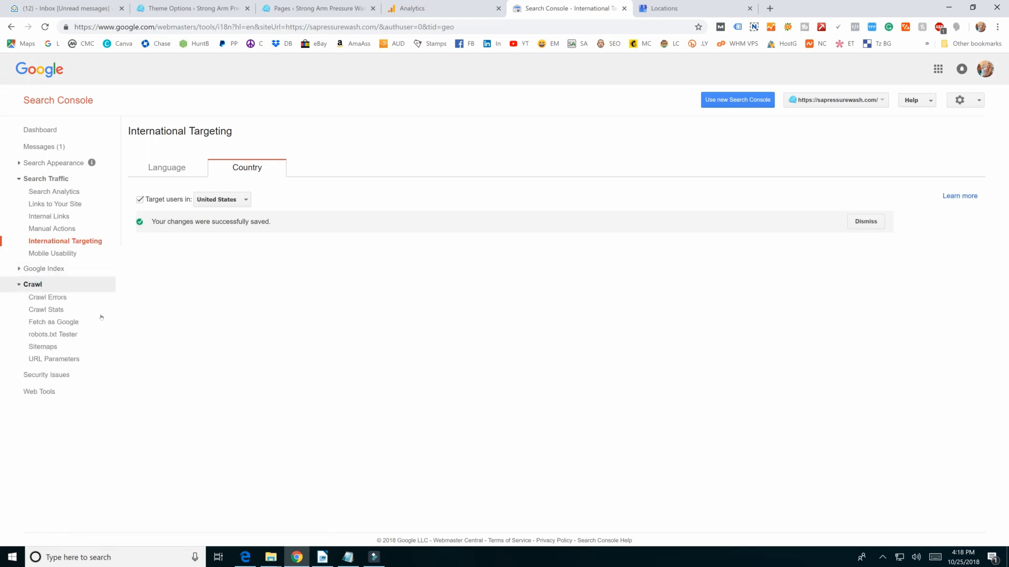
{"action": "left_click", "coordinate": [46, 346]}
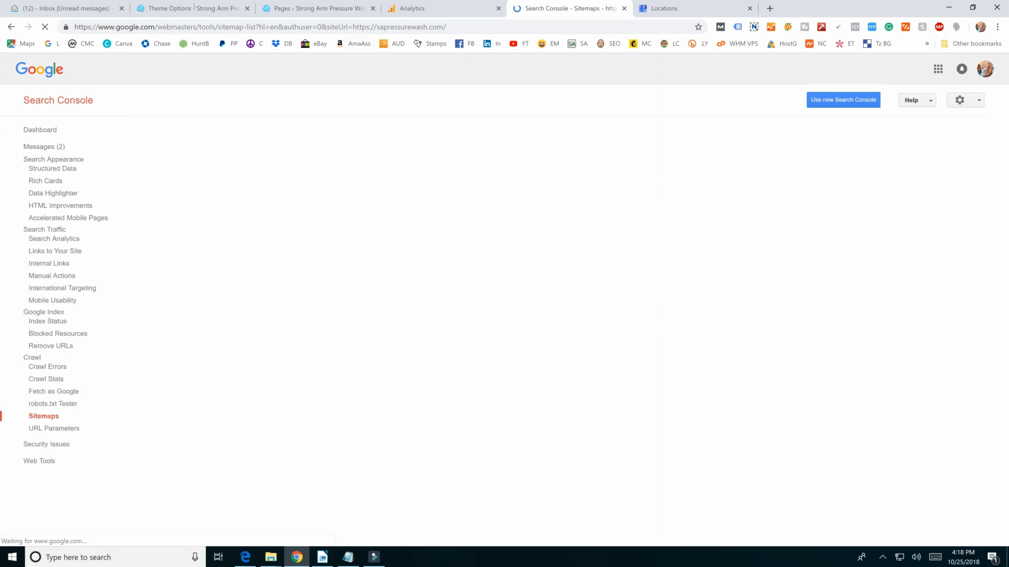
{"action": "left_click", "coordinate": [192, 8]}
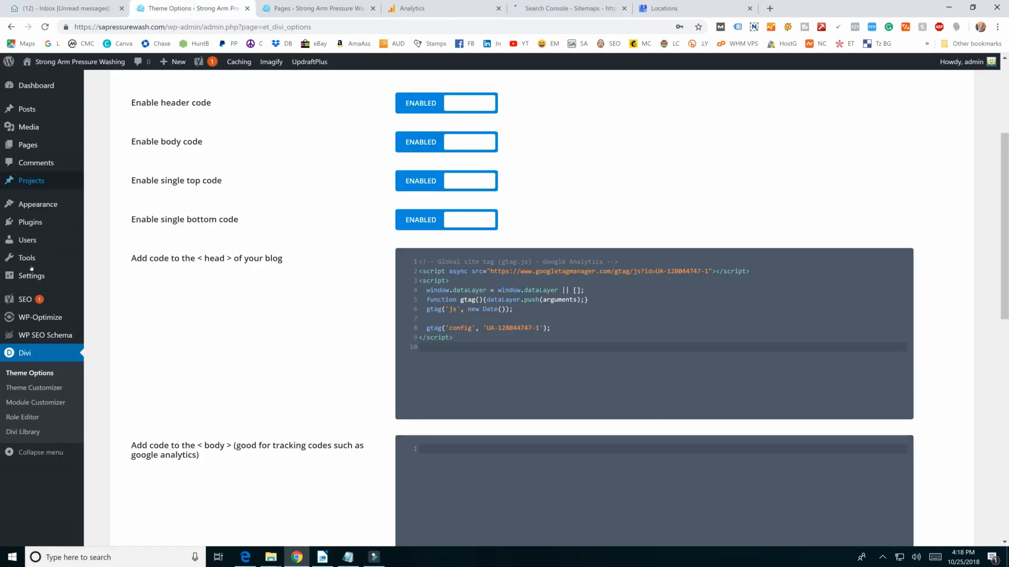
- Open Yoast SEO General's XML sitemap from Features and select sitemap_index.xml in the address
{"action": "right_click", "coordinate": [19, 299]}
{"action": "left_click", "coordinate": [52, 303]}
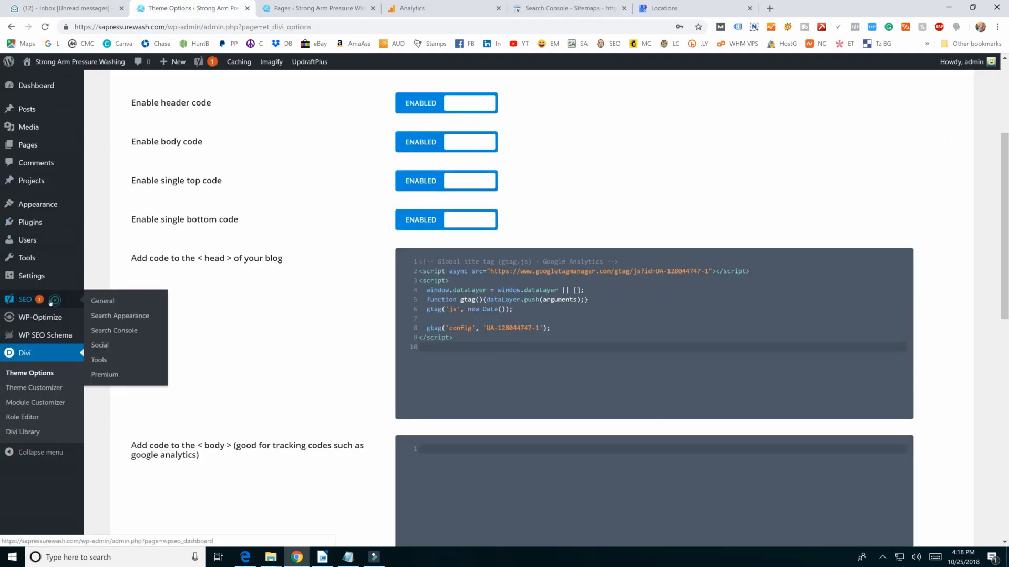
{"action": "left_click", "coordinate": [311, 7]}
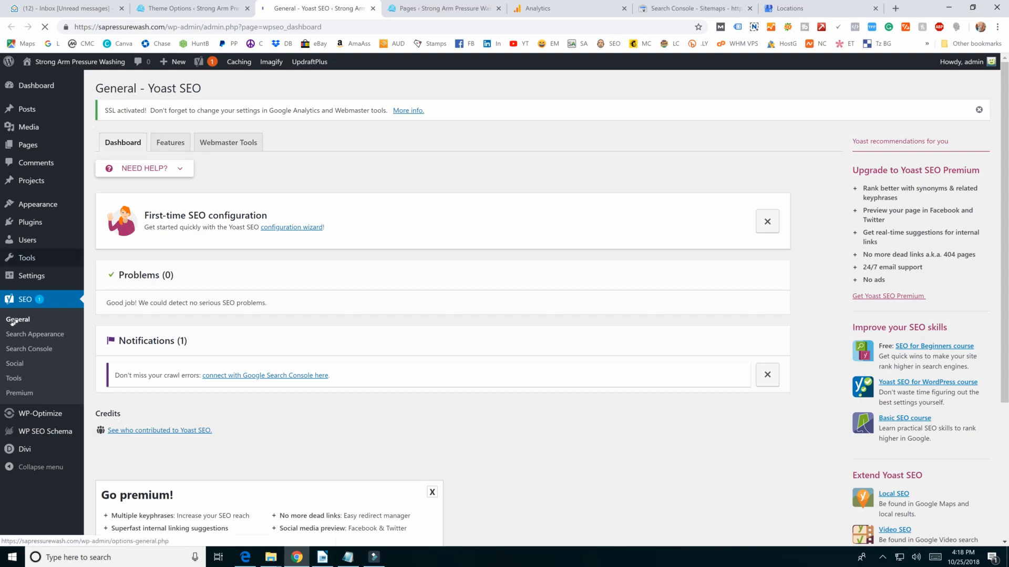
{"action": "left_click", "coordinate": [164, 145]}
{"action": "left_click", "coordinate": [148, 407]}
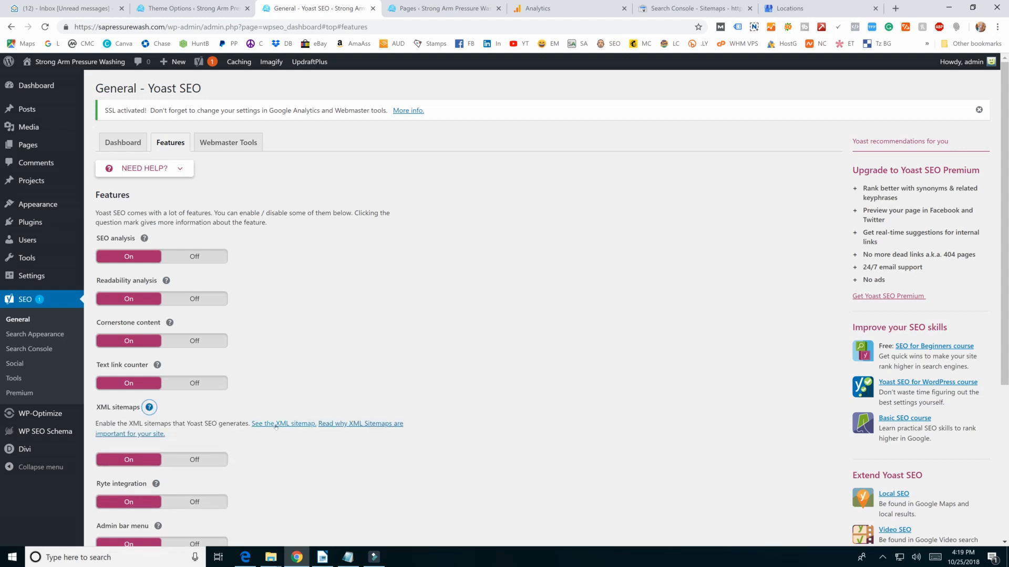
{"action": "left_click", "coordinate": [281, 424]}
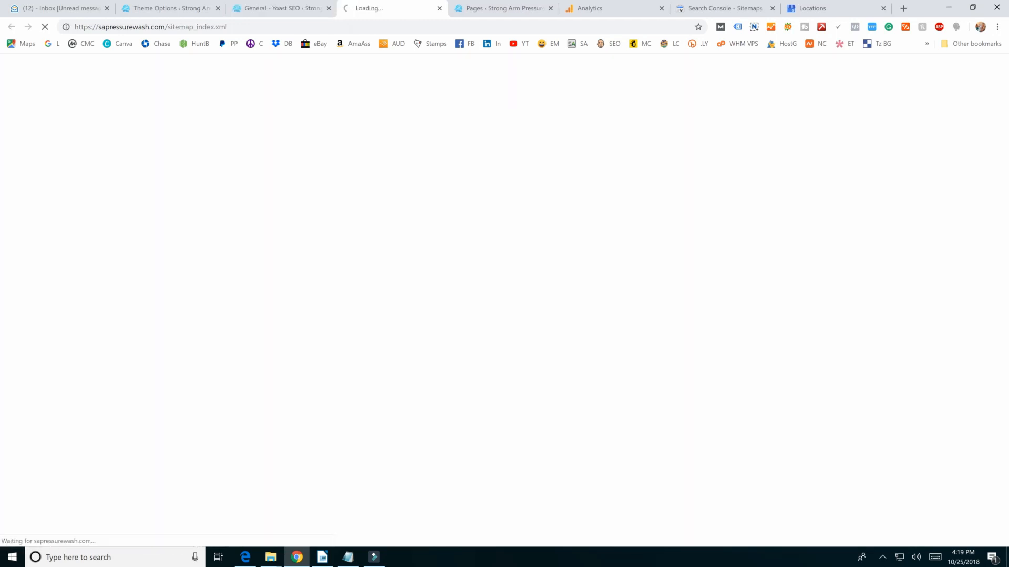
{"action": "left_click_drag", "start_coordinate": [168, 27], "coordinate": [228, 27]}
{"action": "key", "text": "ctrl+c"}
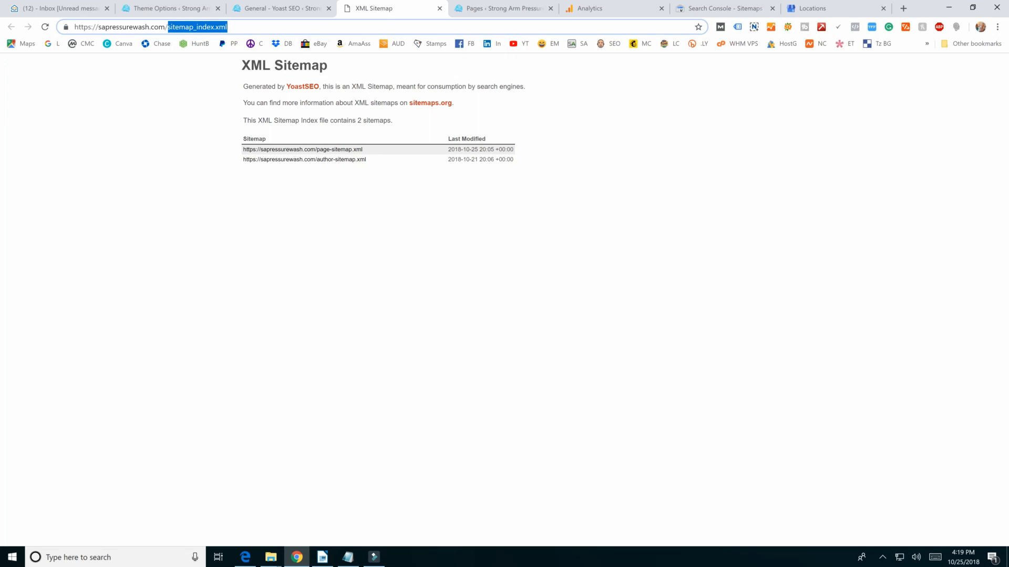
- Paste sitemap_index.xml into Add/Test Sitemap, submit it, and refresh the sitemap list
{"action": "left_click", "coordinate": [696, 9]}
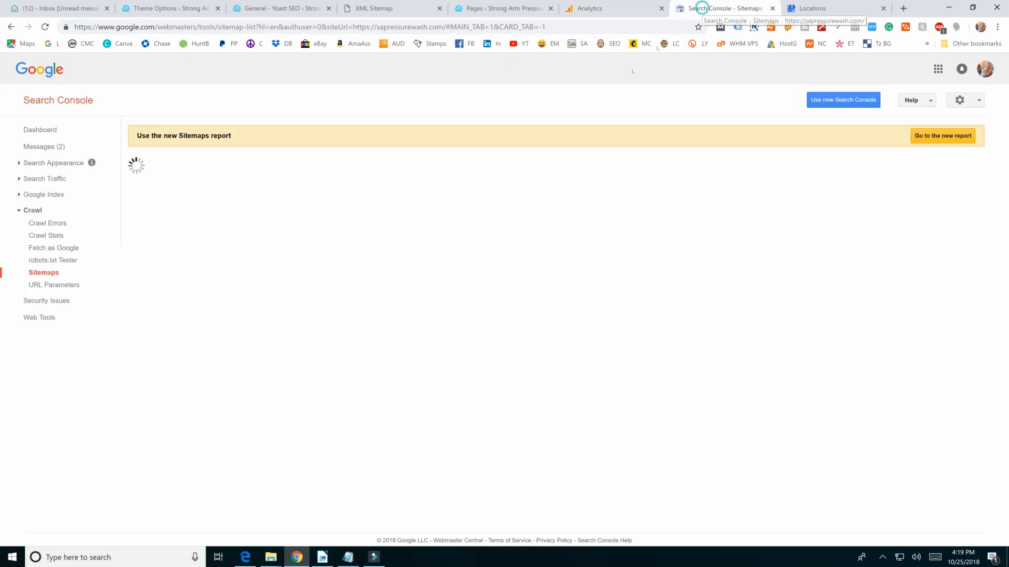
{"action": "left_click", "coordinate": [933, 163]}
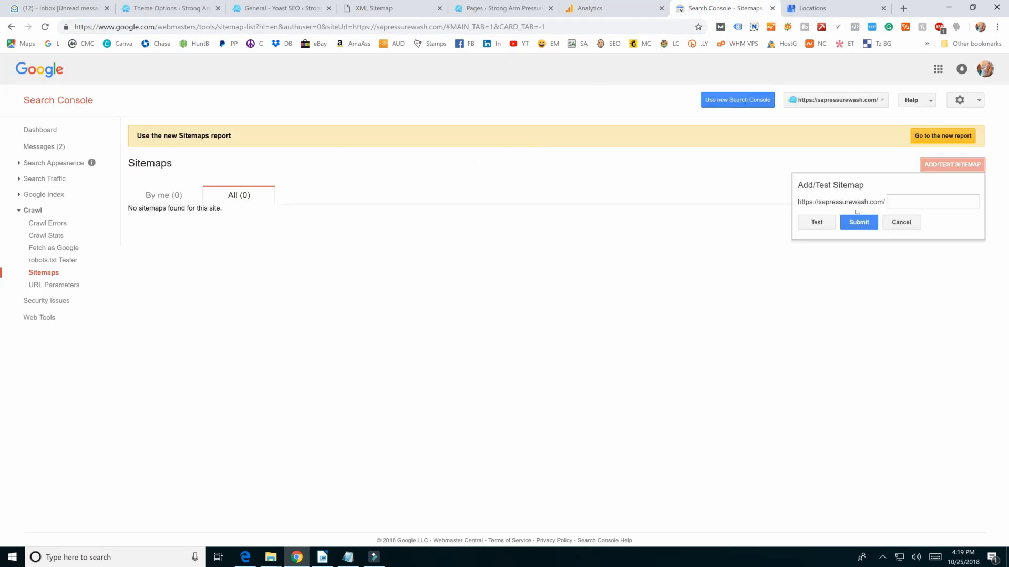
{"action": "key", "text": "ctrl+v"}
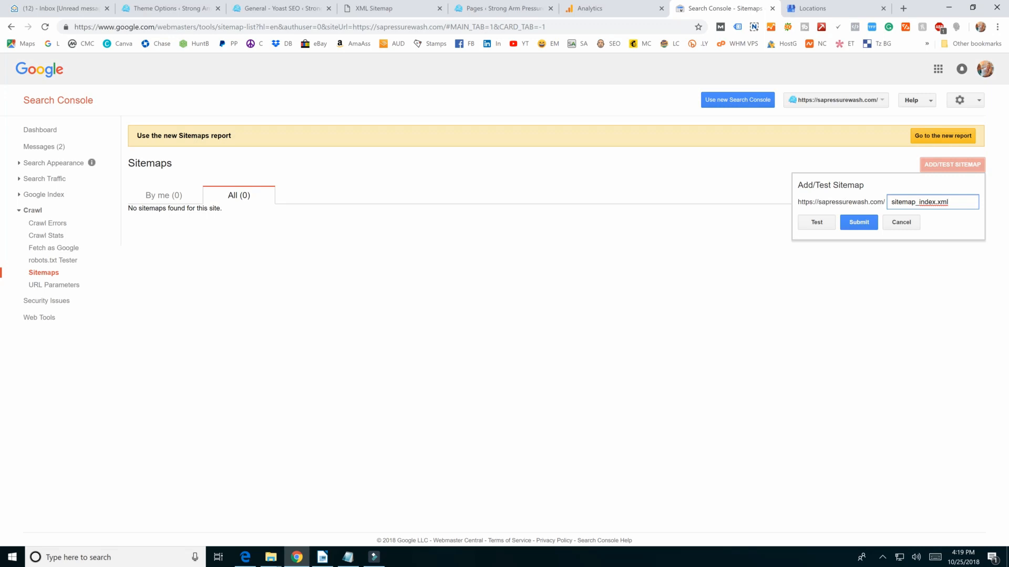
{"action": "left_click", "coordinate": [854, 227]}
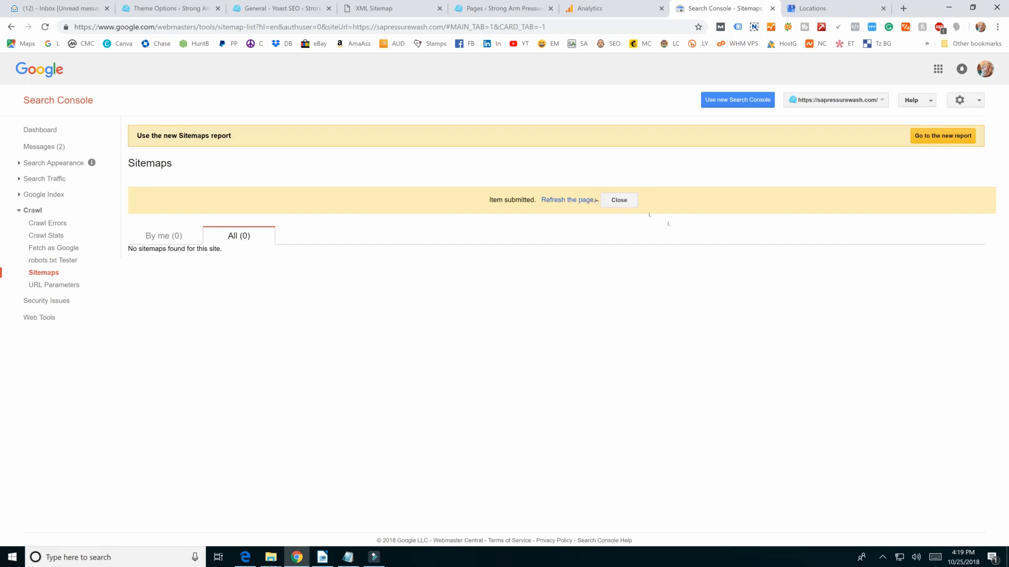
{"action": "left_click", "coordinate": [581, 200]}
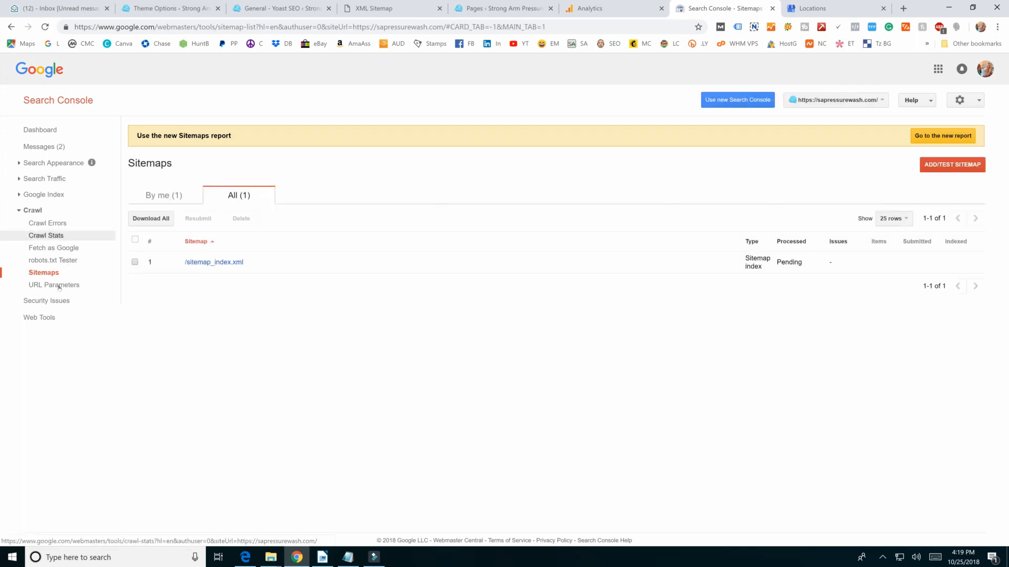
- Test the homepage in robots.txt Tester, queue its Fetch and Render, and open console home in a new tab
{"action": "left_click", "coordinate": [59, 262]}
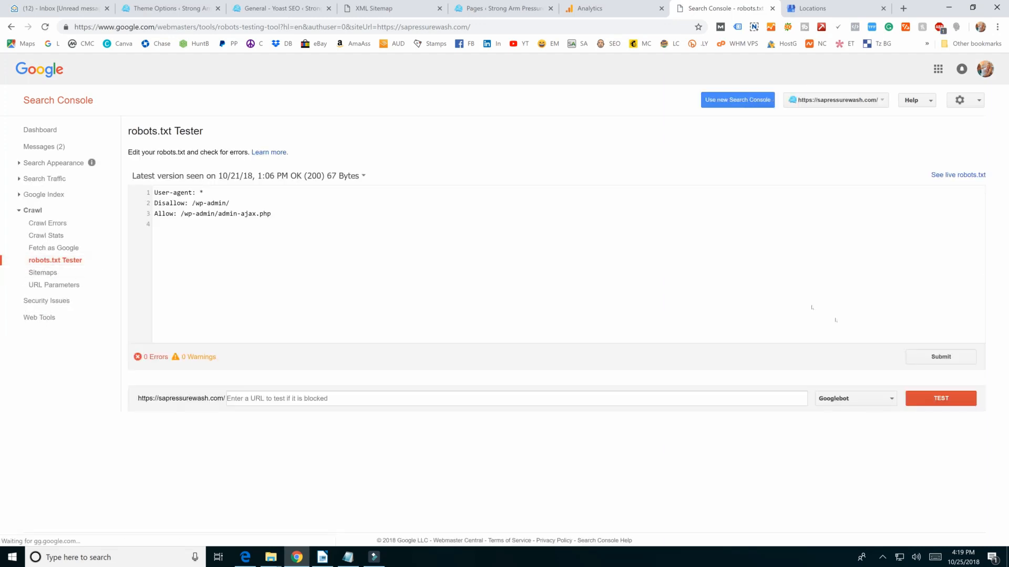
{"action": "left_click", "coordinate": [941, 398]}
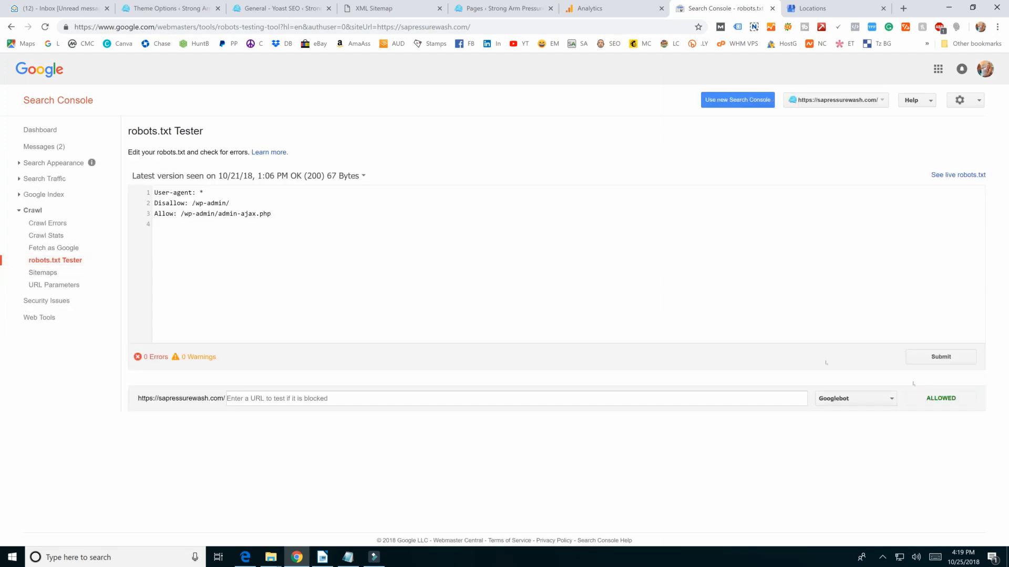
{"action": "left_click", "coordinate": [48, 248]}
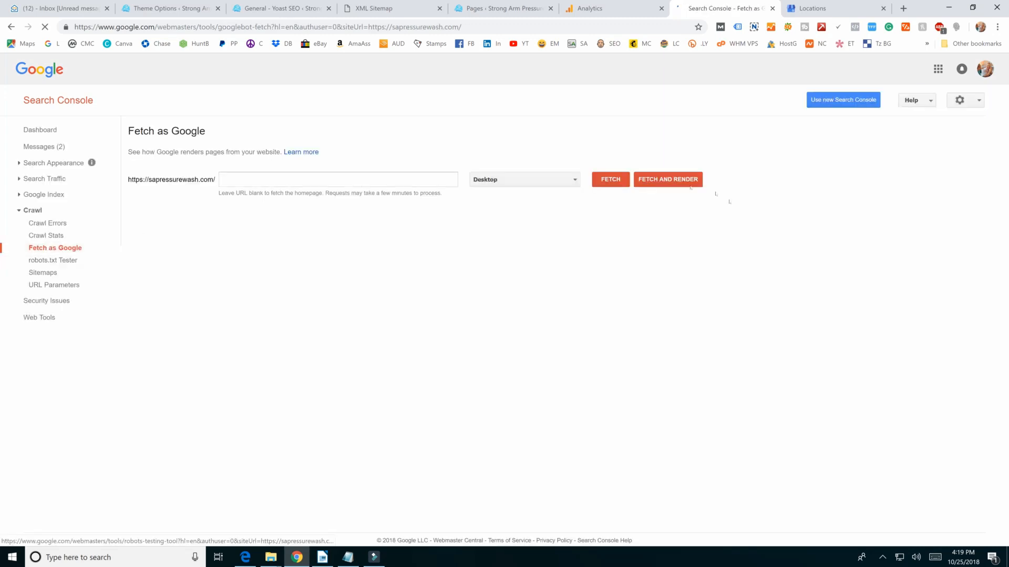
{"action": "left_click", "coordinate": [661, 181]}
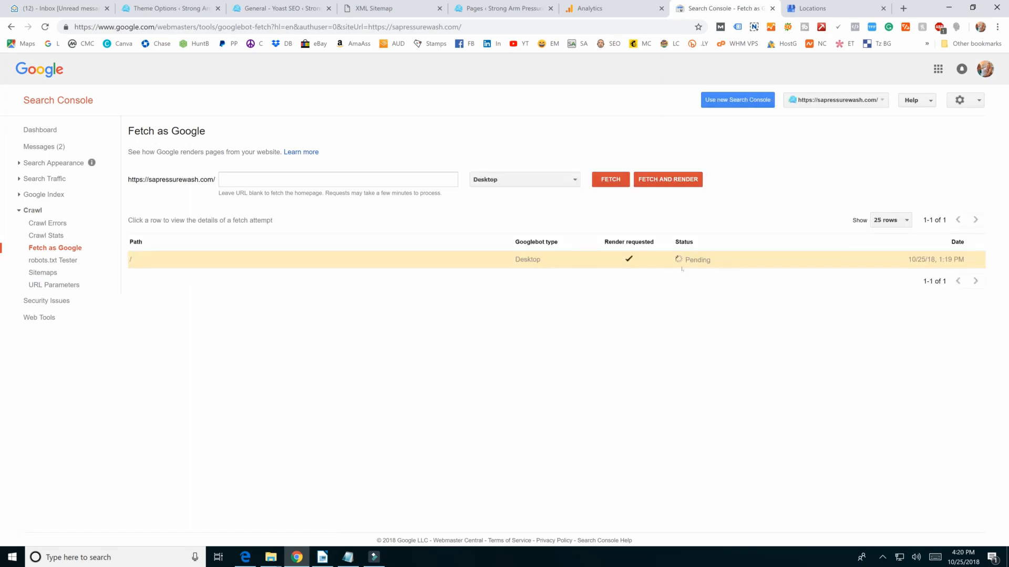
{"action": "right_click", "coordinate": [65, 99]}
{"action": "left_click", "coordinate": [99, 106]}
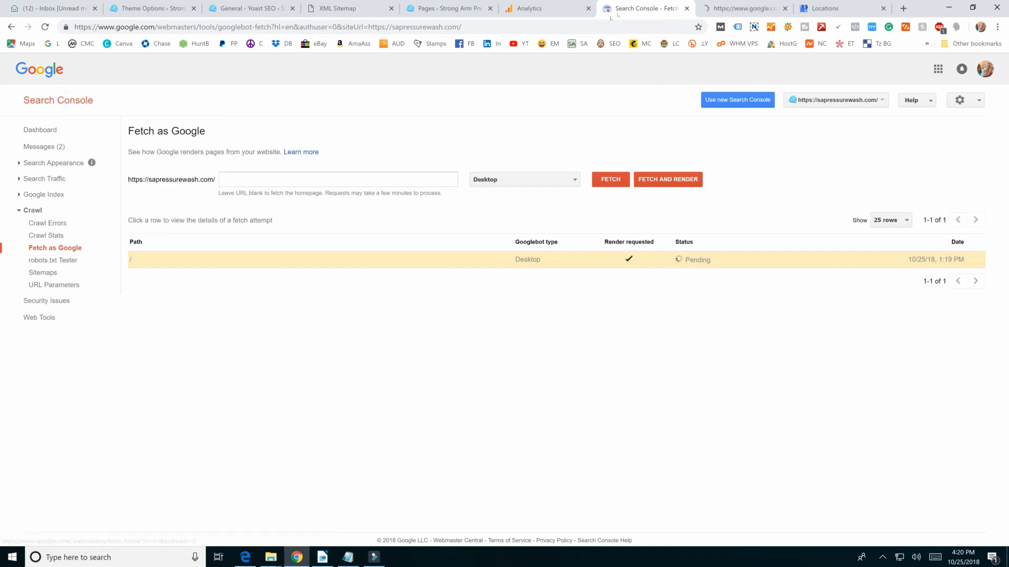
{"action": "left_click", "coordinate": [741, 8]}
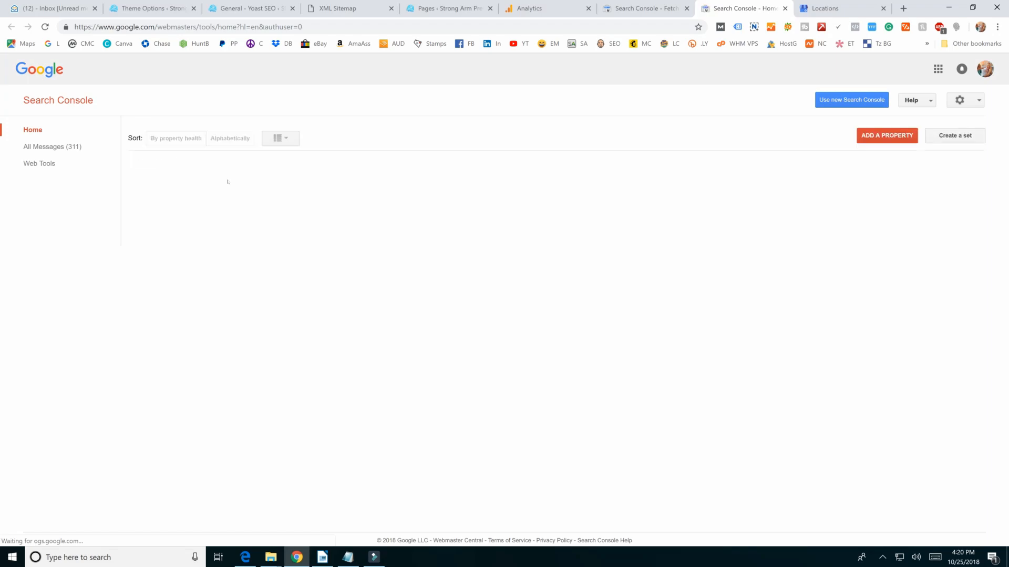
{"action": "left_click", "coordinate": [886, 136]}
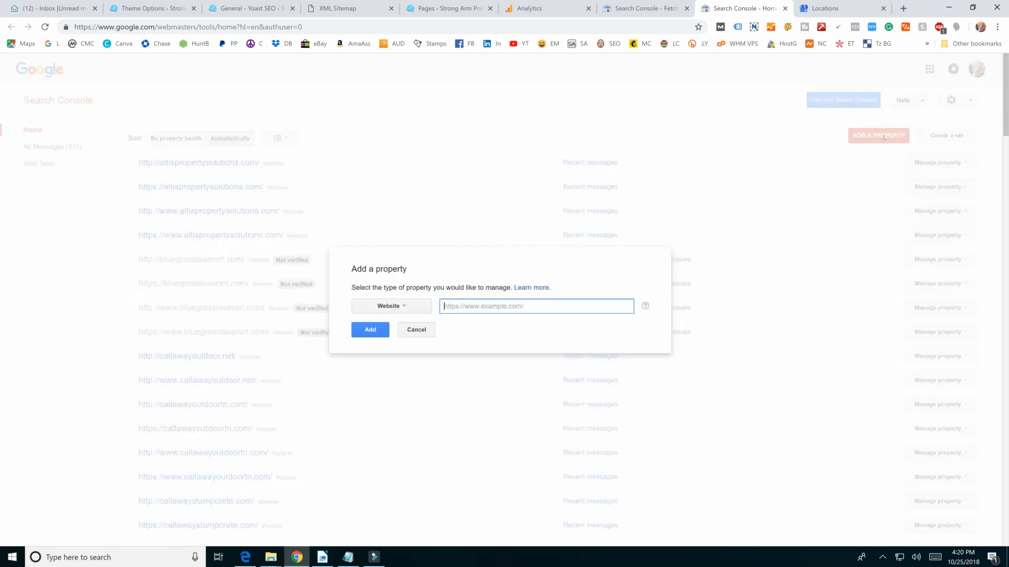
{"action": "key", "text": "ctrl+v"}
{"action": "key", "text": "BackSpace"}
{"action": "key", "text": "BackSpace"}
{"action": "key", "text": "BackSpace"}
{"action": "key", "text": "BackSpace"}
{"action": "key", "text": "BackSpace"}
{"action": "key", "text": "BackSpace"}
{"action": "key", "text": "BackSpace"}
{"action": "key", "text": "BackSpace"}
{"action": "key", "text": "BackSpace"}
{"action": "key", "text": "BackSpace"}
{"action": "key", "text": "BackSpace"}
{"action": "key", "text": "BackSpace"}
{"action": "key", "text": "BackSpace"}
{"action": "key", "text": "BackSpace"}
{"action": "key", "text": "BackSpace"}
{"action": "key", "text": "BackSpace"}
{"action": "key", "text": "BackSpace"}
{"action": "type", "text": "https://www.sap"}
{"action": "type", "text": "ressurewash.com"}
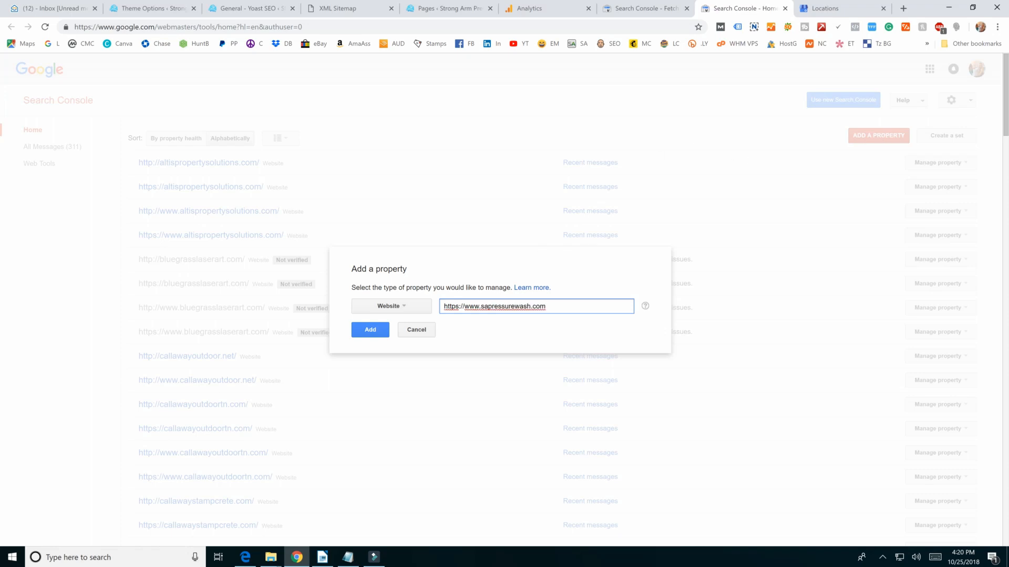
{"action": "left_click_drag", "start_coordinate": [546, 305], "coordinate": [408, 308]}
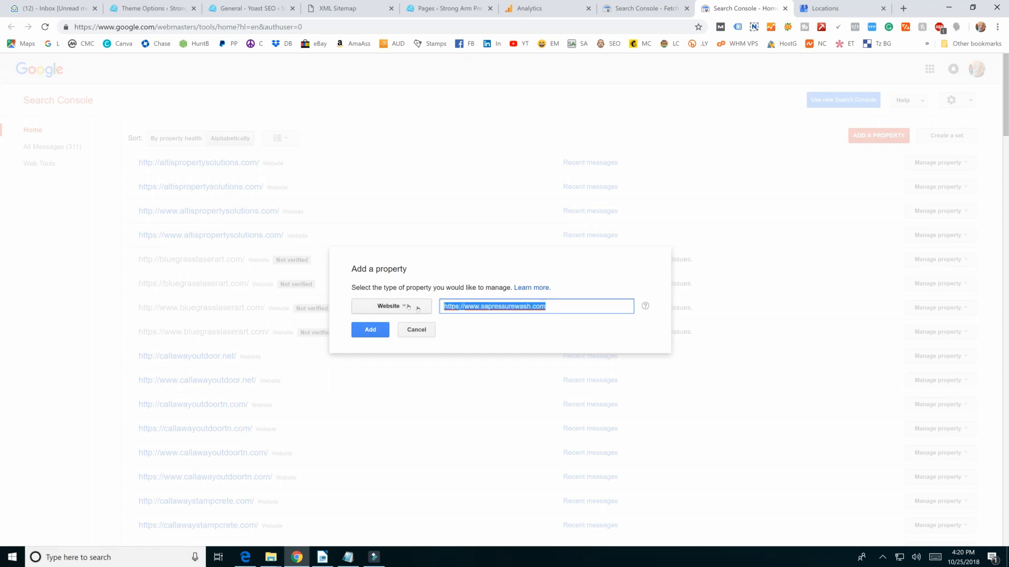
{"action": "left_click", "coordinate": [474, 340]}
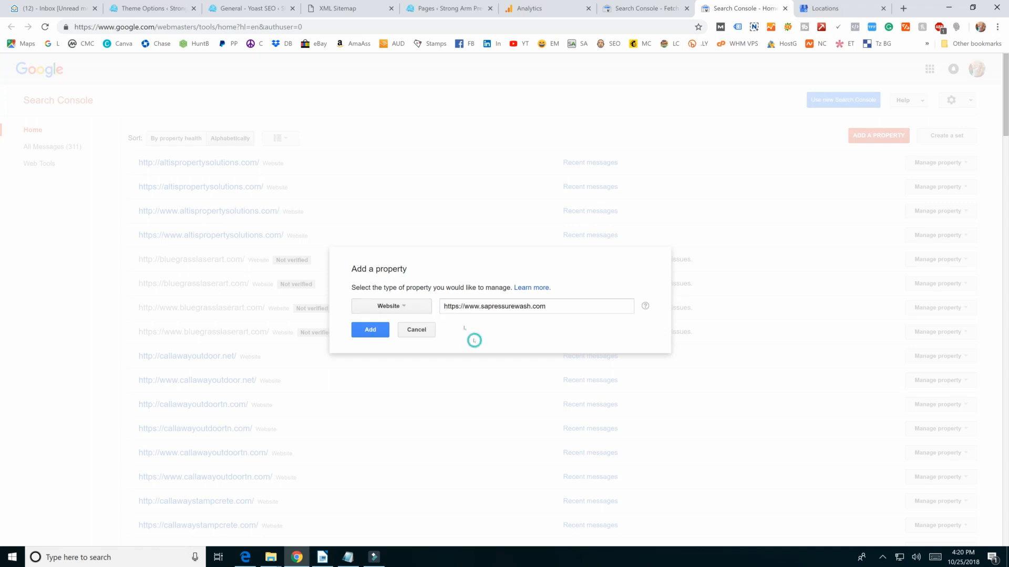
{"action": "left_click", "coordinate": [358, 336]}
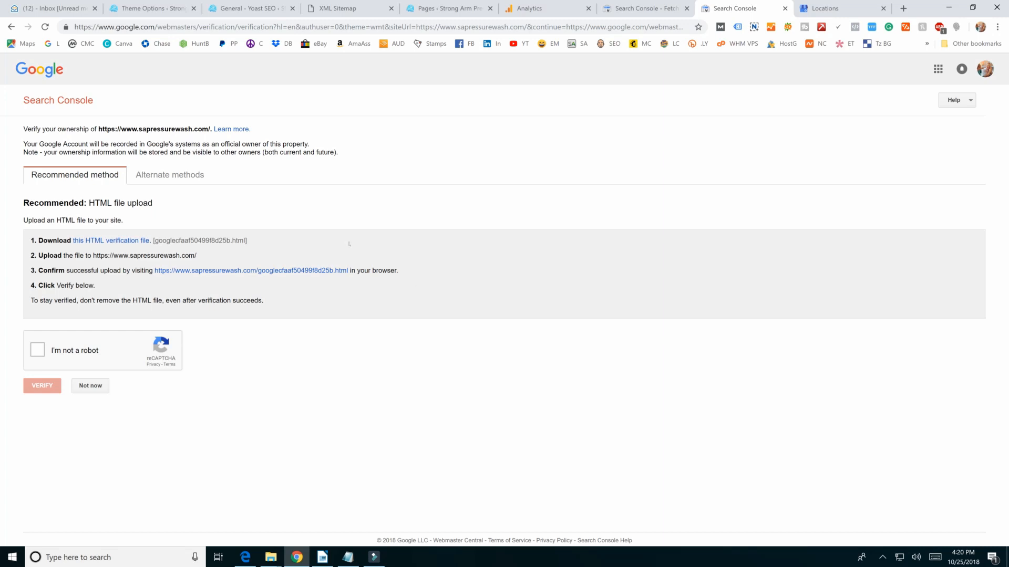
{"action": "left_click", "coordinate": [164, 176]}
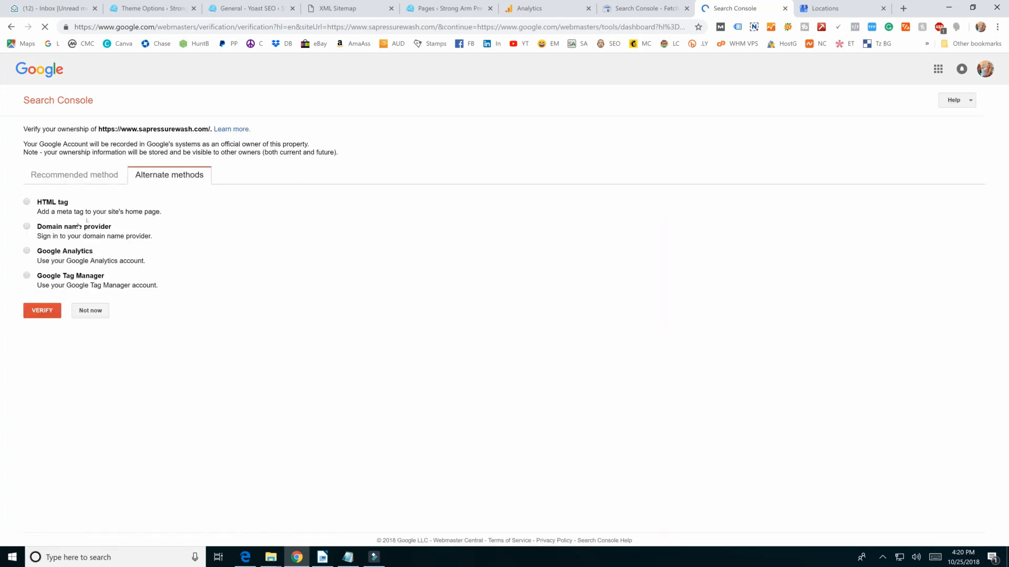
{"action": "left_click", "coordinate": [27, 251]}
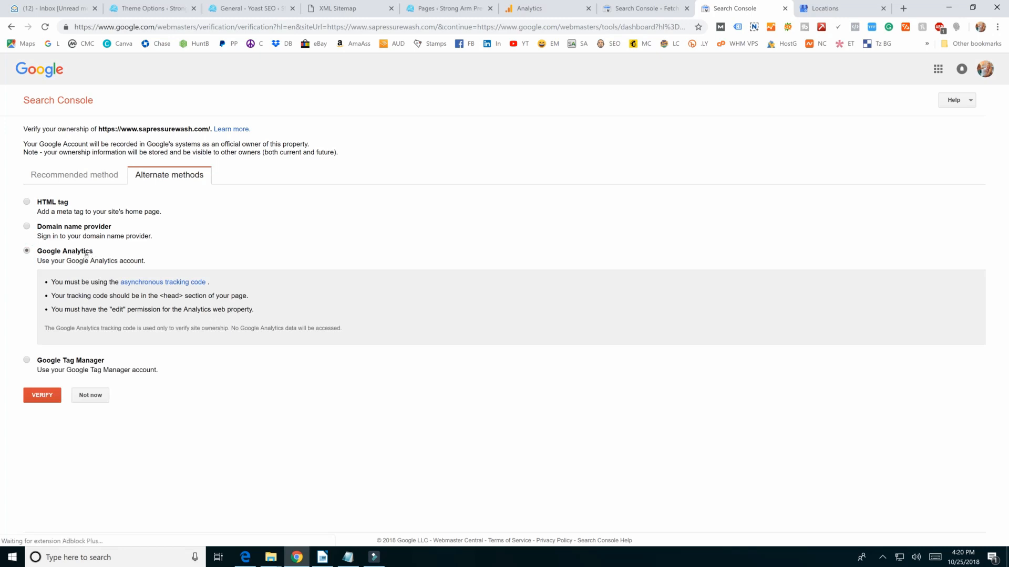
{"action": "left_click", "coordinate": [42, 394]}
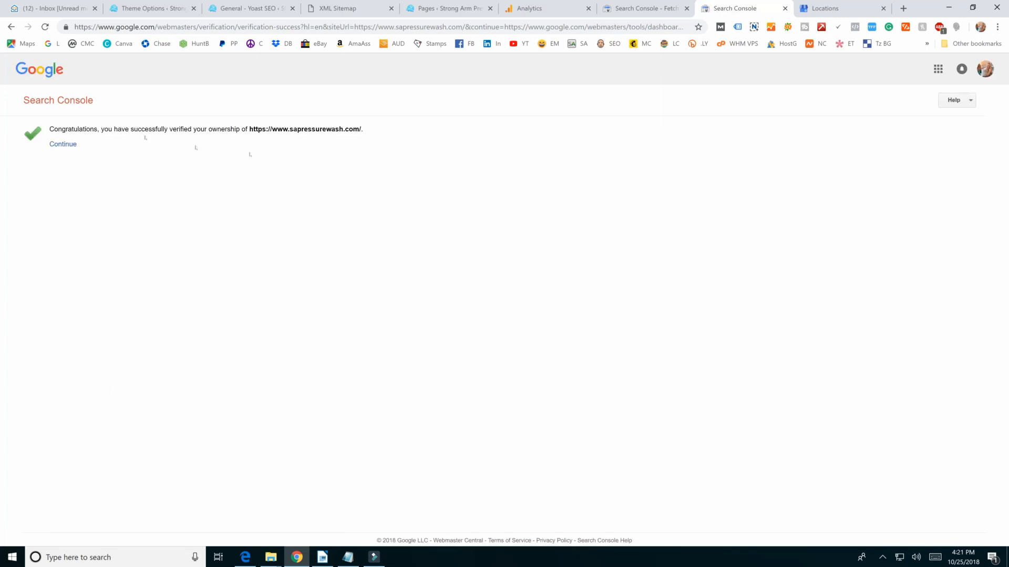
{"action": "left_click", "coordinate": [64, 144]}
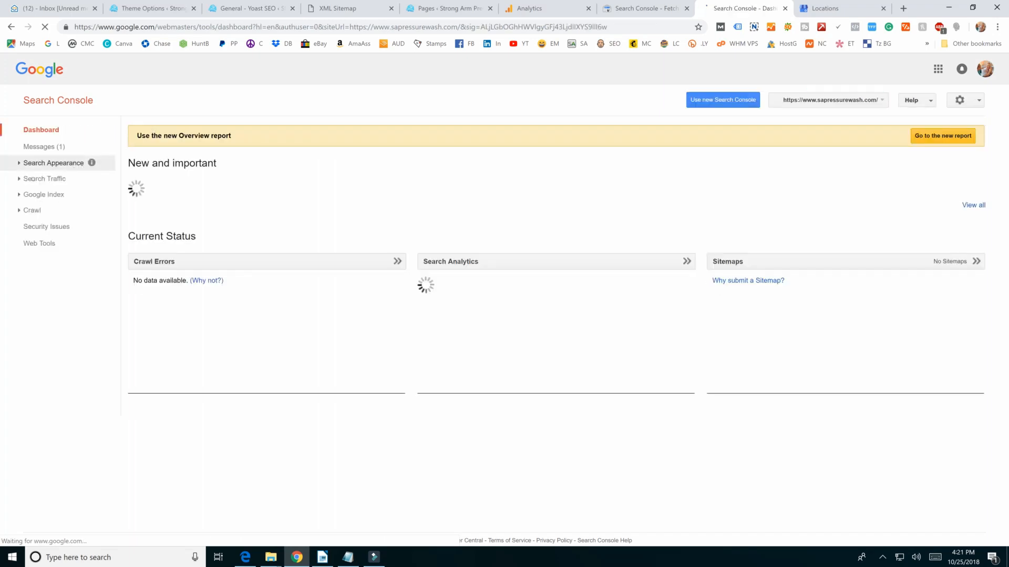
- Target United States users in the www property's International Targeting and save
{"action": "left_click", "coordinate": [32, 178]}
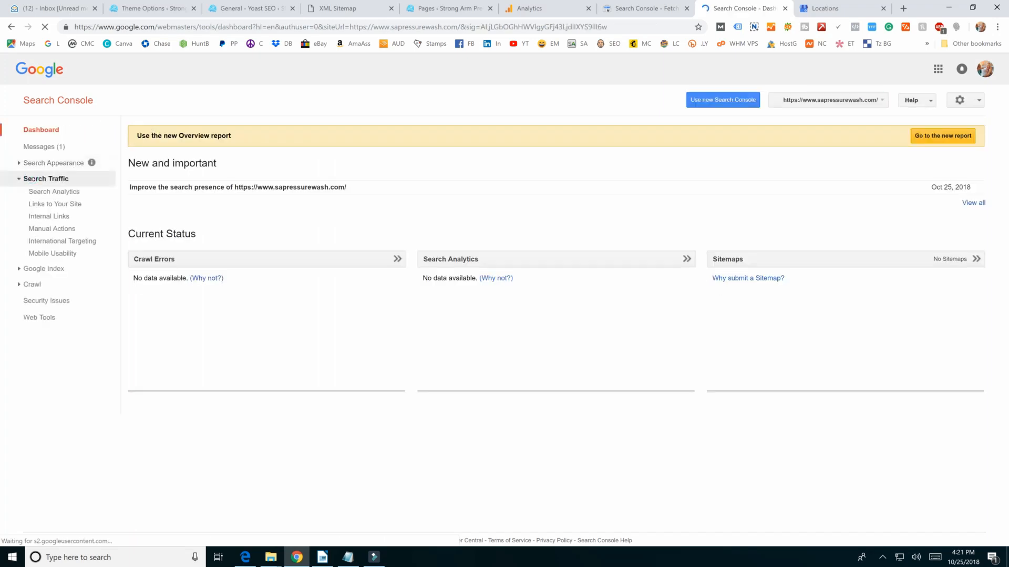
{"action": "left_click", "coordinate": [56, 243]}
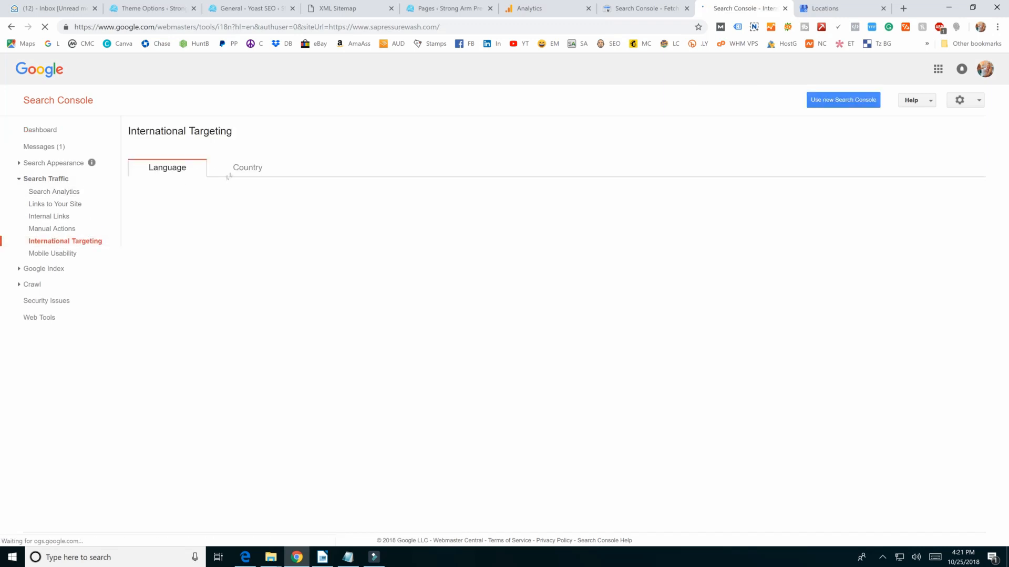
{"action": "left_click", "coordinate": [236, 168]}
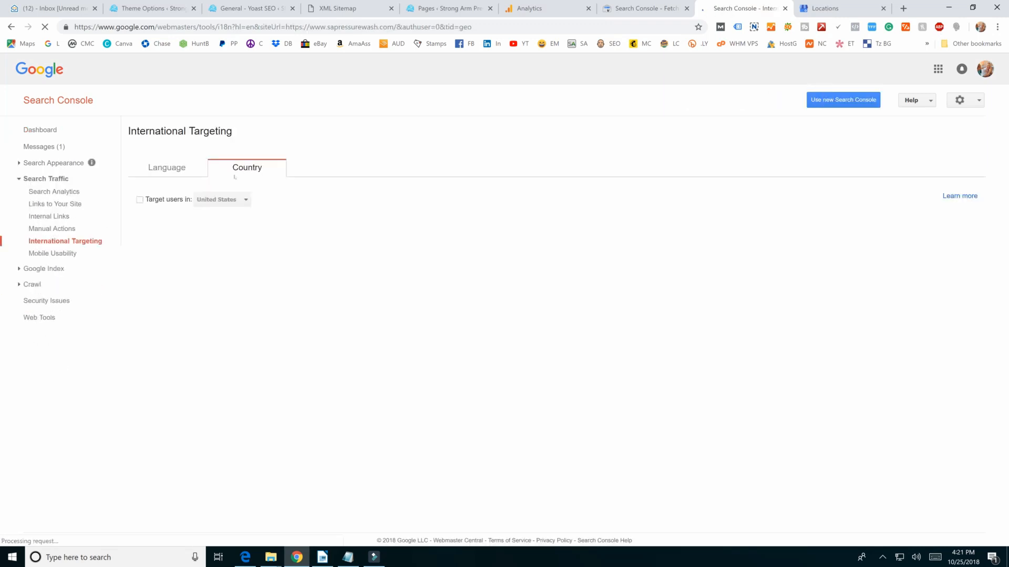
{"action": "left_click", "coordinate": [141, 200]}
{"action": "left_click", "coordinate": [154, 217]}
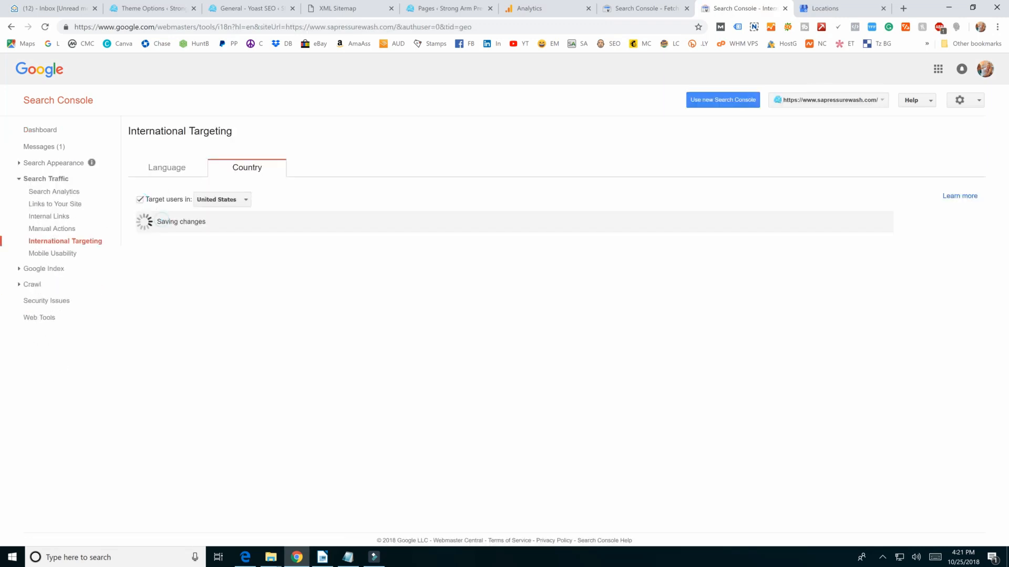
- Submit sitemap_index.xml in Crawl > Sitemaps and reload to list it
{"action": "left_click", "coordinate": [37, 284]}
{"action": "left_click", "coordinate": [44, 347]}
{"action": "left_click", "coordinate": [332, 7]}
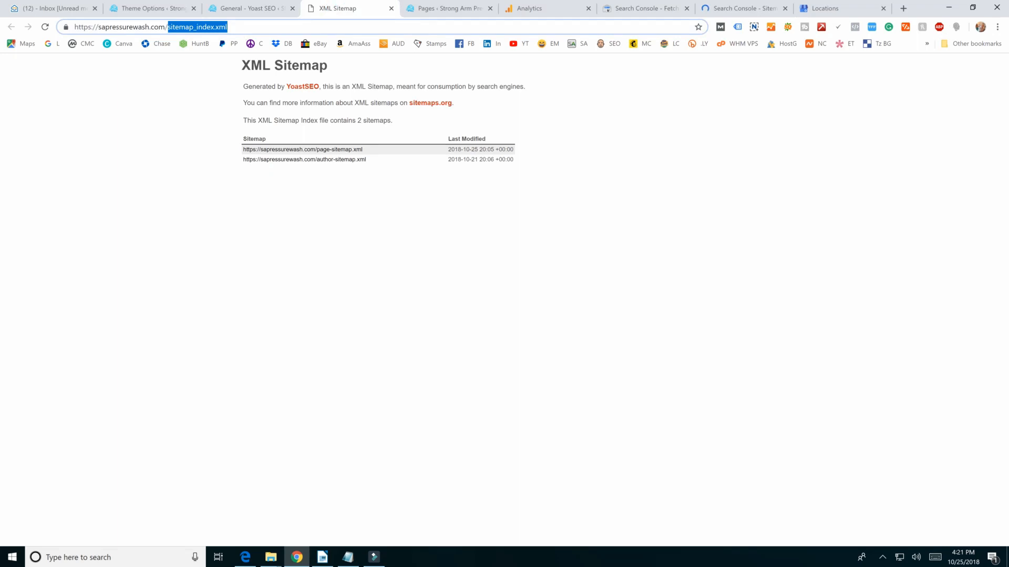
{"action": "left_click", "coordinate": [744, 8]}
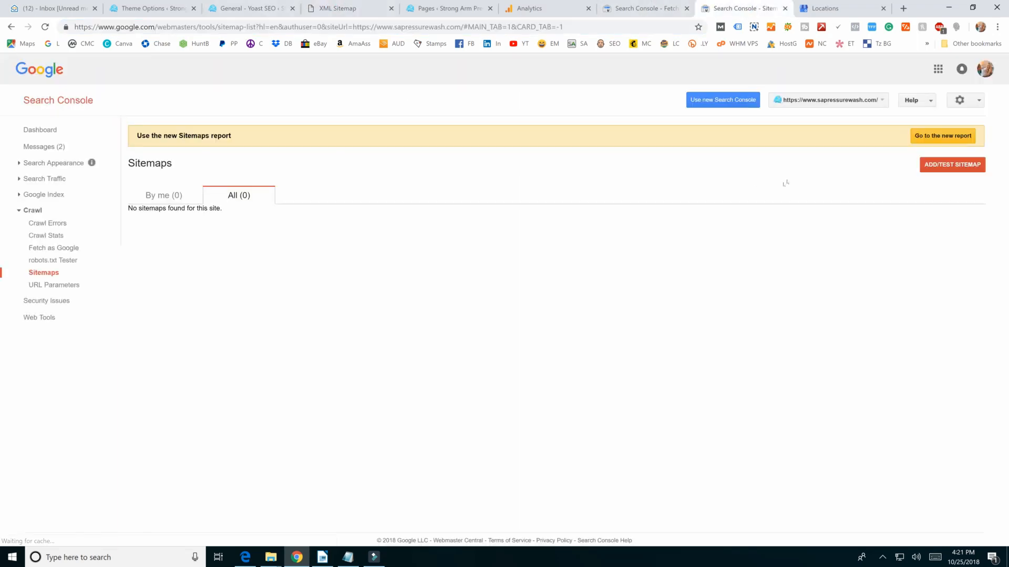
{"action": "left_click", "coordinate": [965, 163]}
{"action": "type", "text": "sitemap_index.xml"}
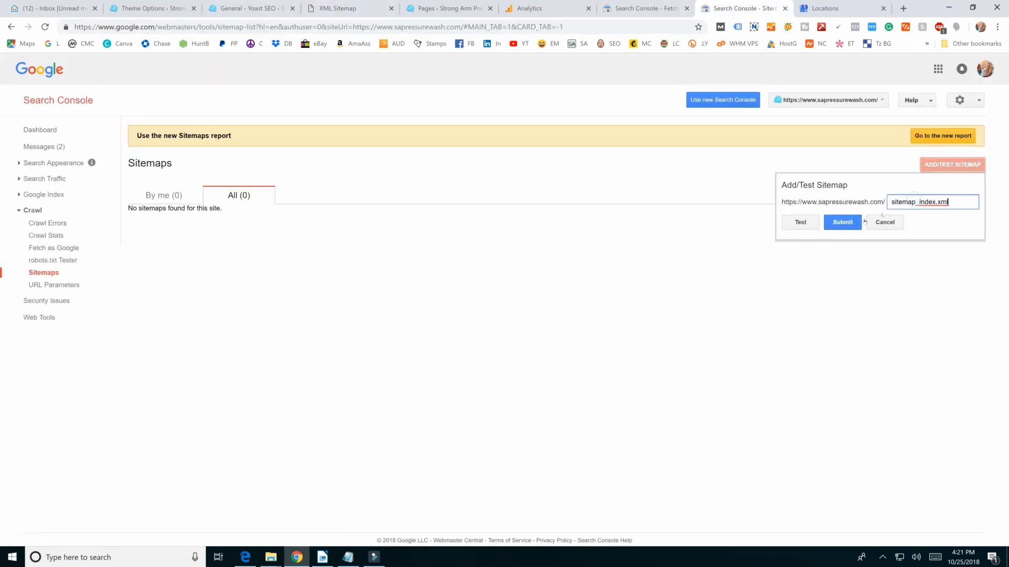
{"action": "left_click", "coordinate": [836, 223]}
{"action": "left_click", "coordinate": [575, 199]}
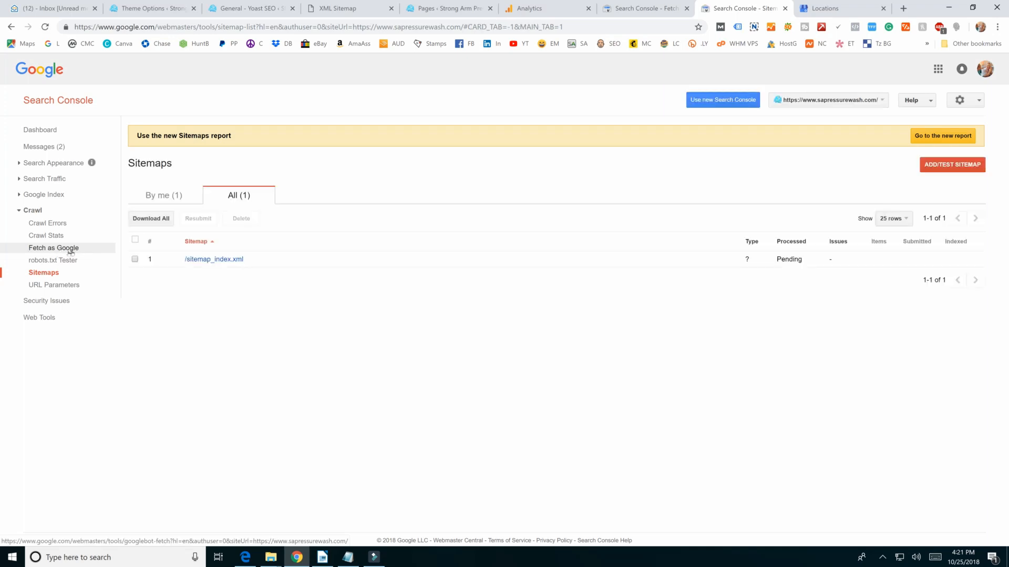
- Request a Fetch and Render of the www homepage and view the pending fetch
{"action": "left_click", "coordinate": [74, 249]}
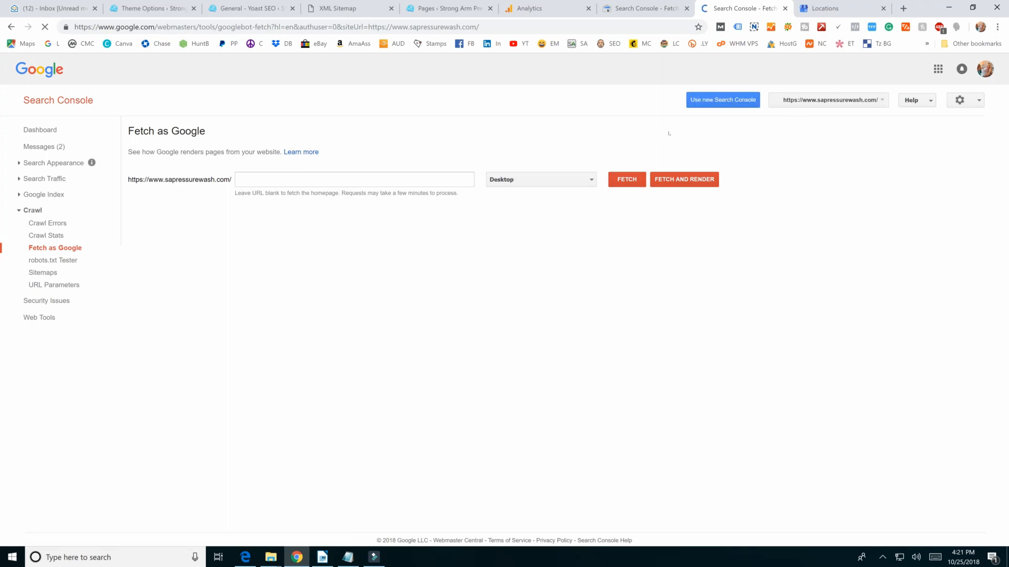
{"action": "left_click", "coordinate": [680, 185]}
{"action": "left_click", "coordinate": [633, 8]}
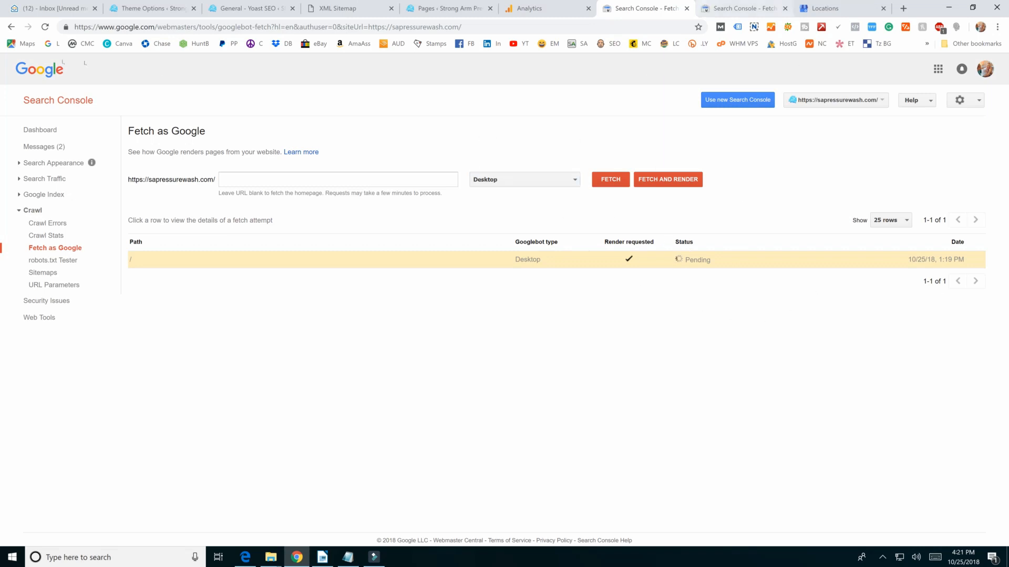
- Open Search Console home in a new tab and move that tab after the others
{"action": "right_click", "coordinate": [46, 92]}
{"action": "left_click", "coordinate": [79, 104]}
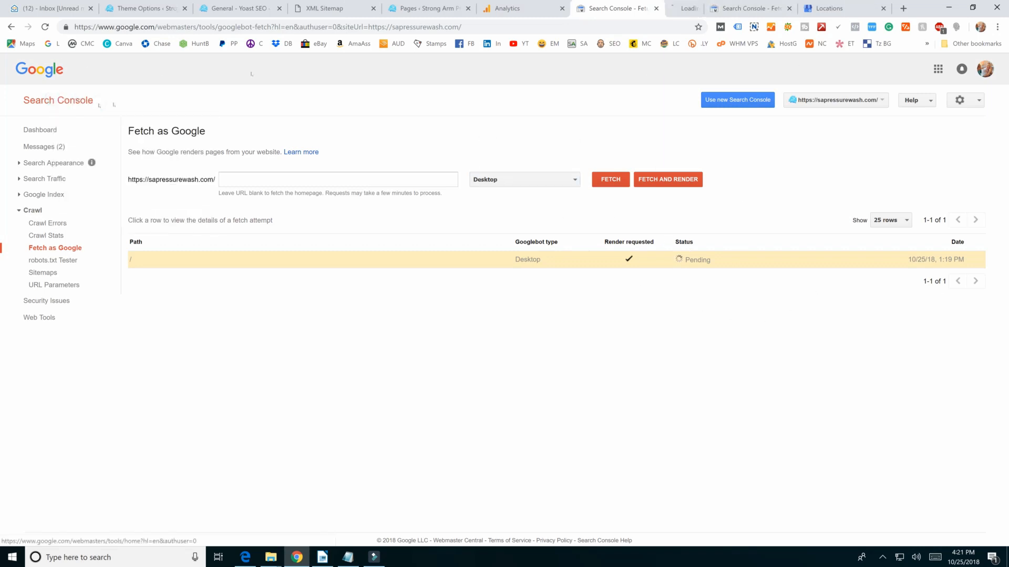
{"action": "left_click_drag", "start_coordinate": [669, 8], "coordinate": [750, 8]}
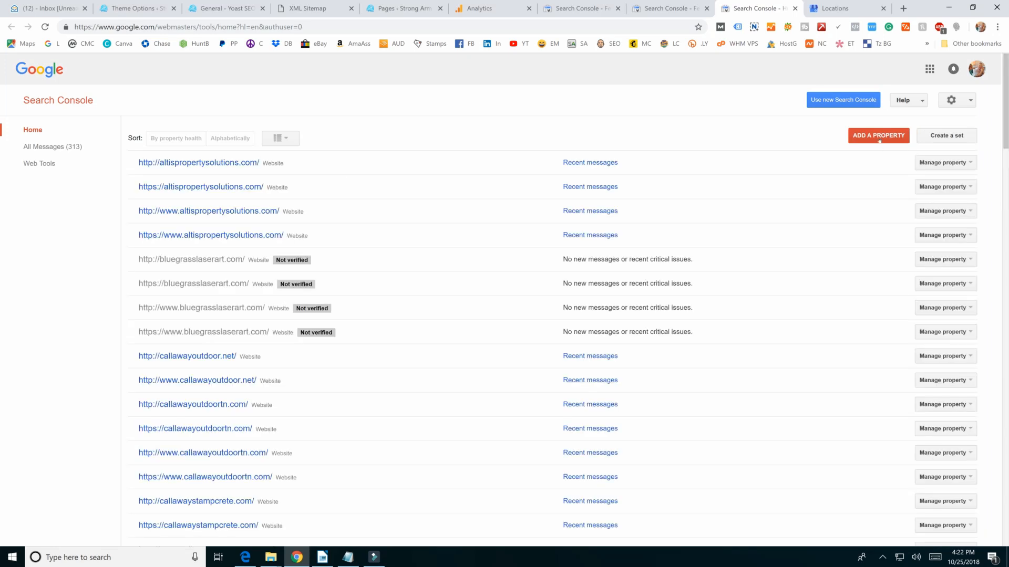
{"action": "left_click", "coordinate": [882, 136]}
{"action": "type", "text": "http://sapressurewash.com"}
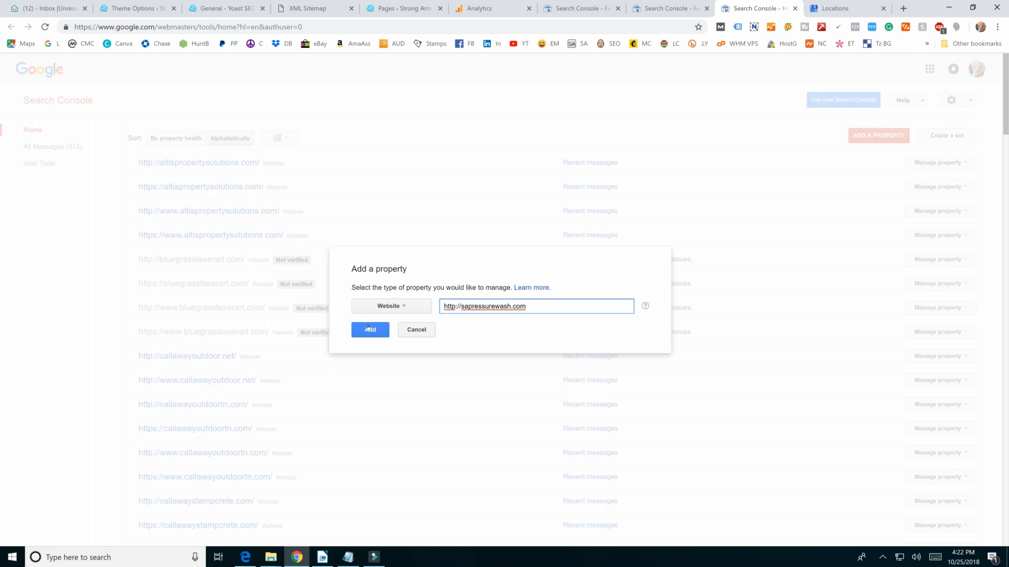
{"action": "left_click", "coordinate": [376, 334]}
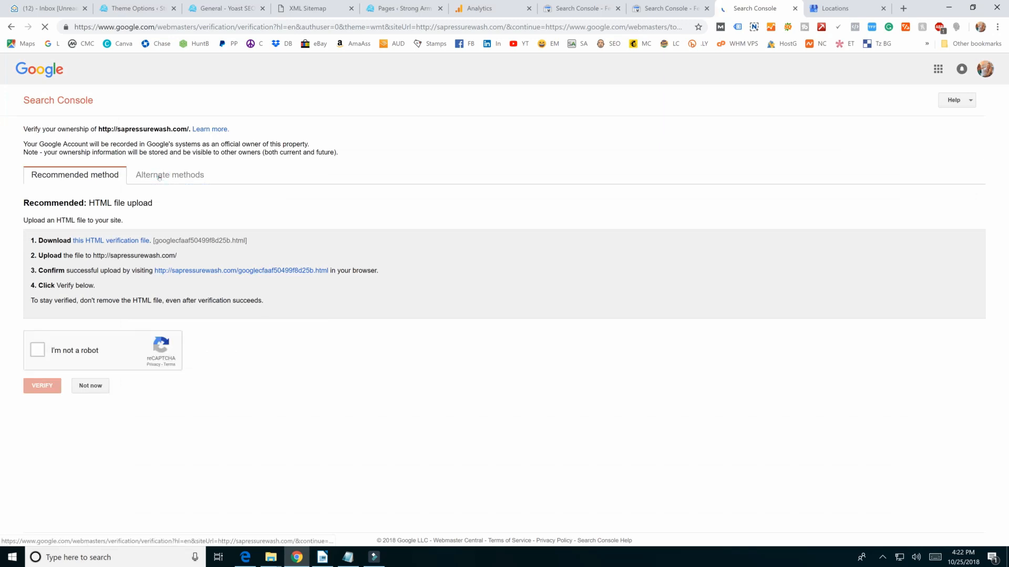
- Verify its ownership using the Google Analytics alternate method
{"action": "left_click", "coordinate": [160, 176]}
{"action": "left_click", "coordinate": [30, 255]}
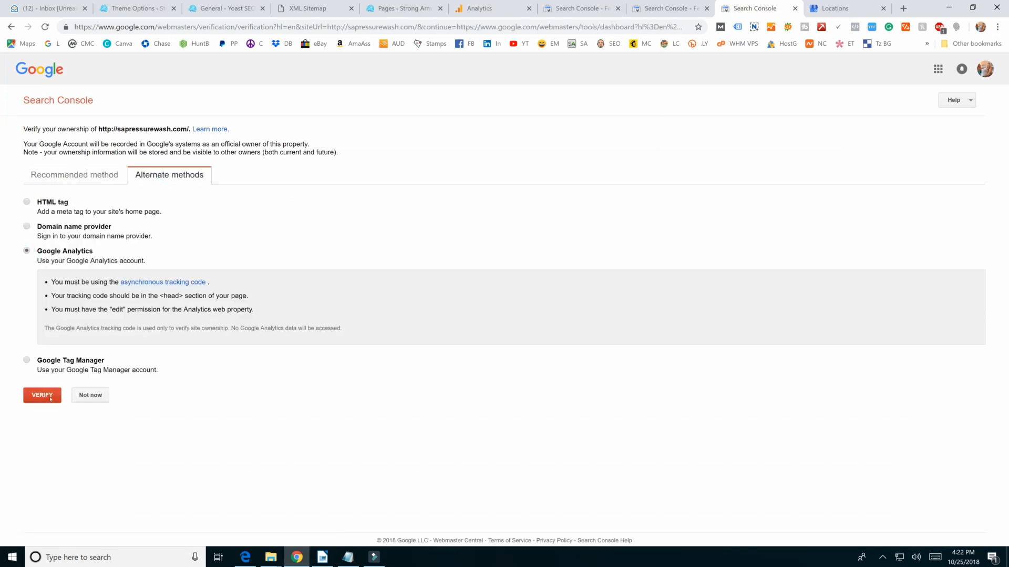
{"action": "left_click", "coordinate": [43, 398]}
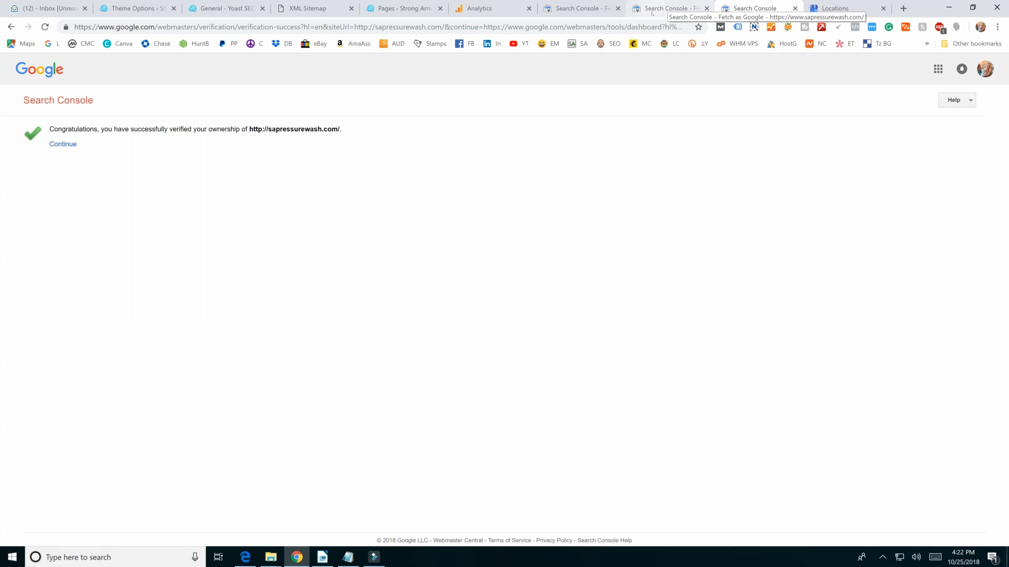
- Add a blank line after the Analytics script in Divi's head code, then continue to the http property's dashboard
{"action": "left_click", "coordinate": [137, 9]}
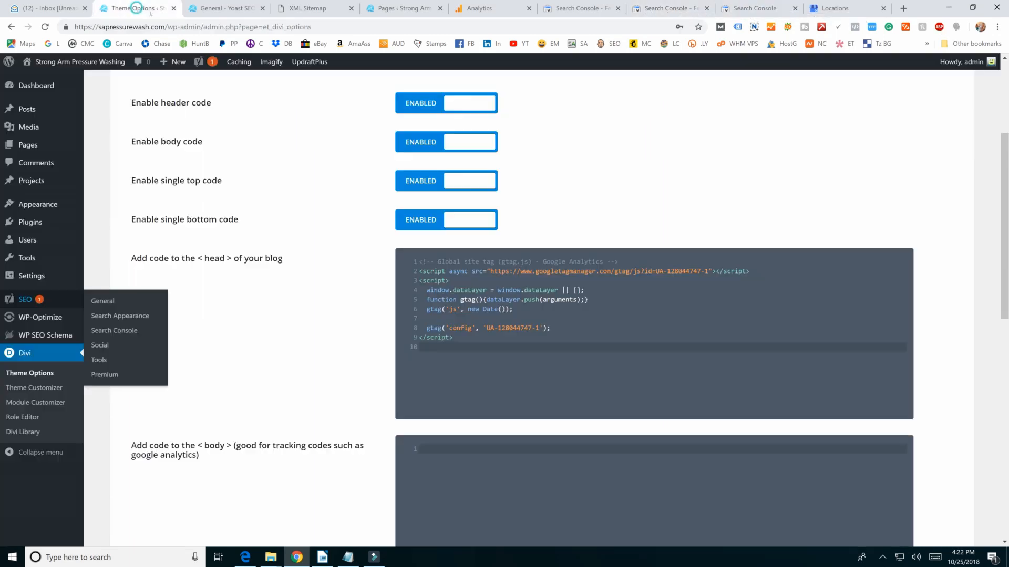
{"action": "left_click", "coordinate": [458, 339]}
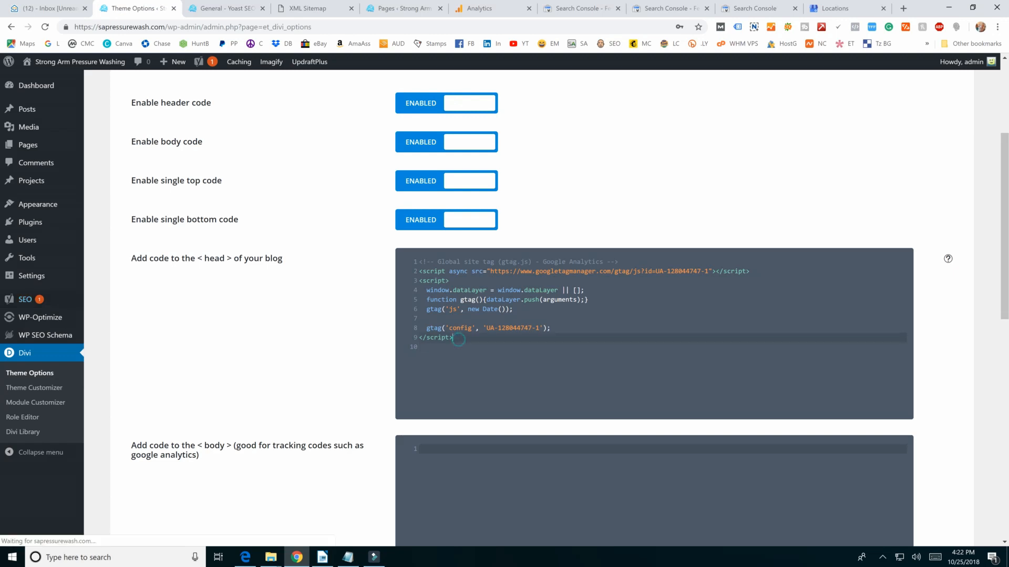
{"action": "key", "text": "Return"}
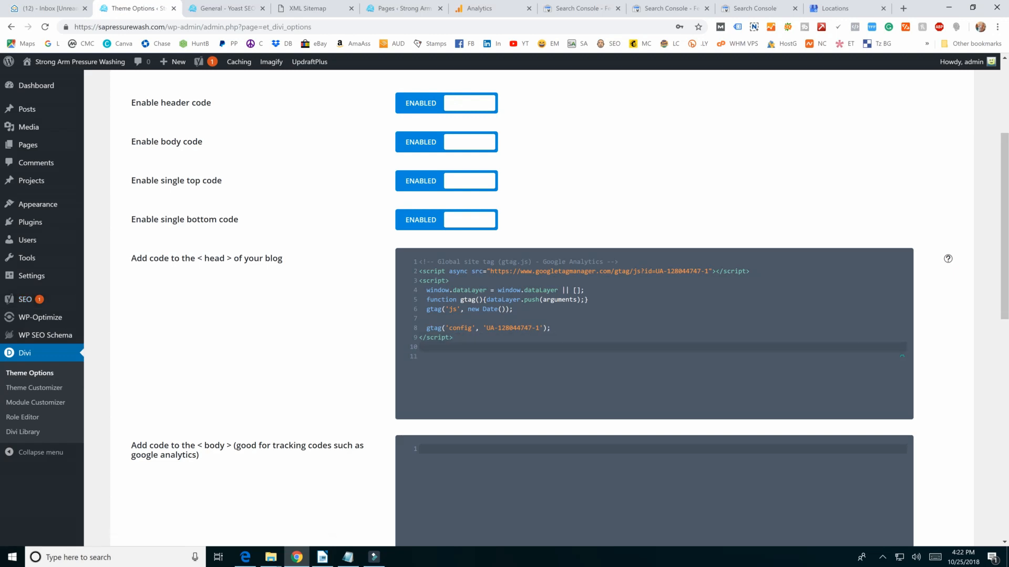
{"action": "key", "text": "Down"}
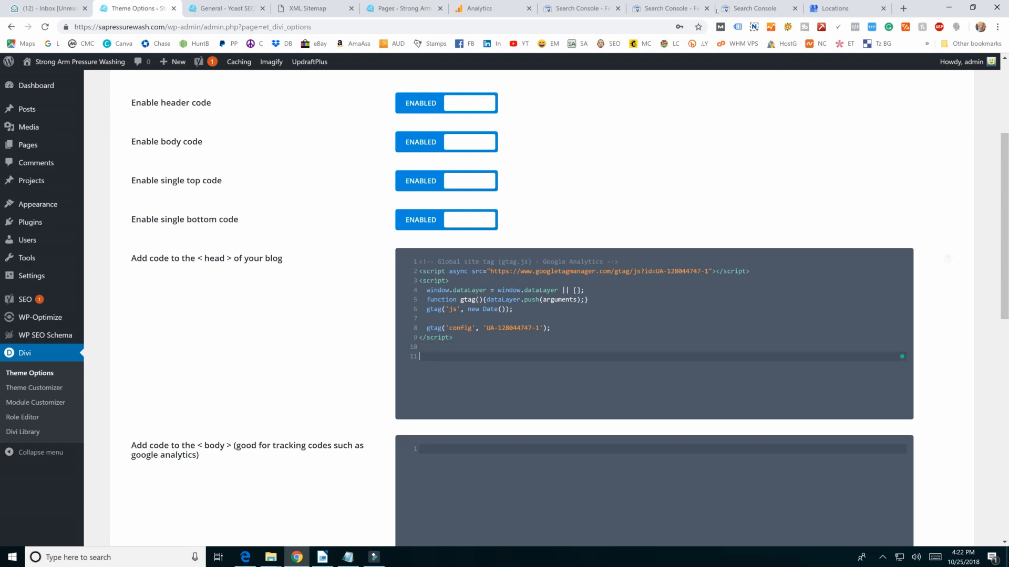
{"action": "left_click", "coordinate": [756, 8]}
{"action": "left_click", "coordinate": [67, 148]}
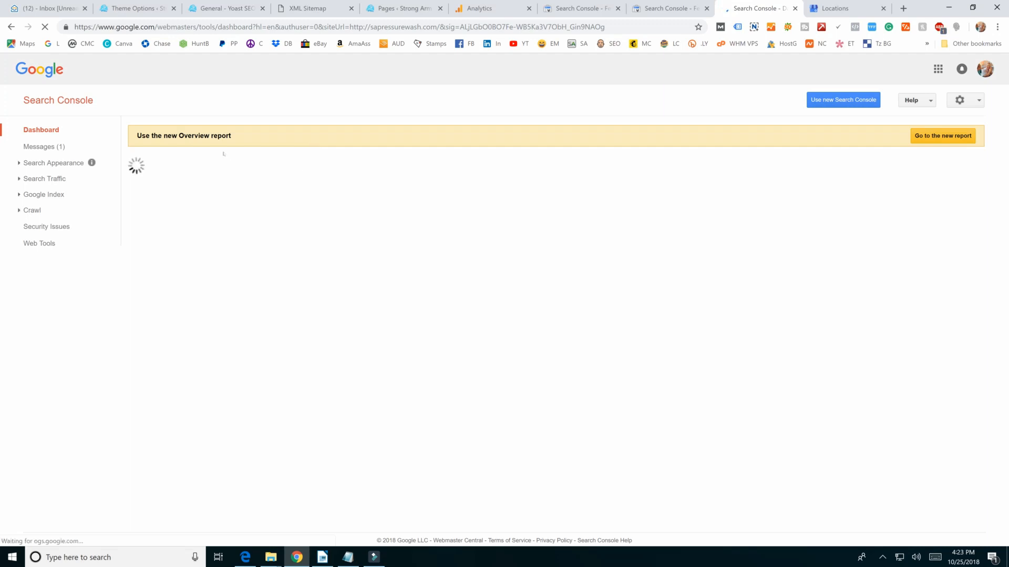
- Target United States users in the non-www property's International Targeting country settings
{"action": "left_click", "coordinate": [38, 179]}
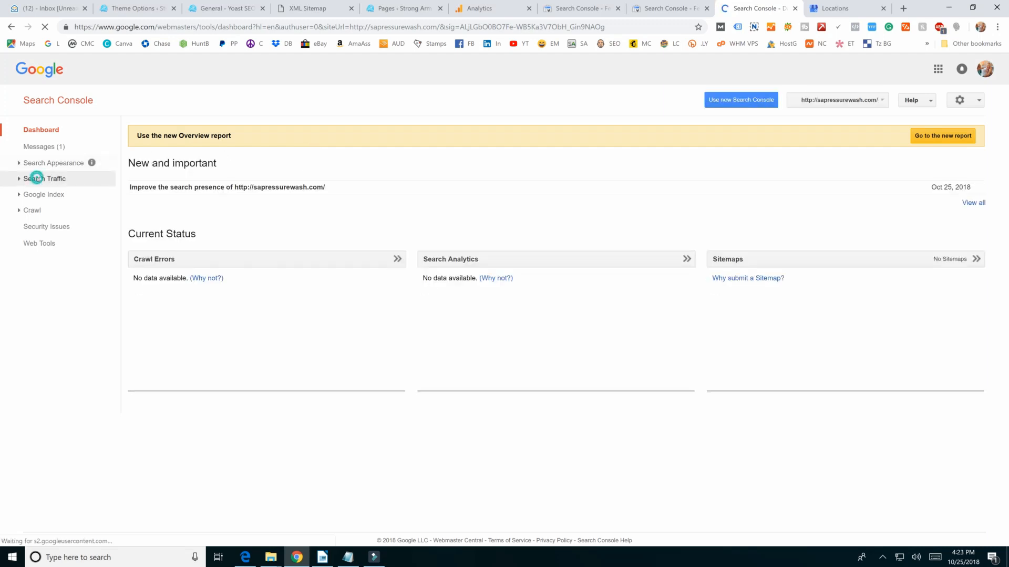
{"action": "left_click", "coordinate": [64, 242]}
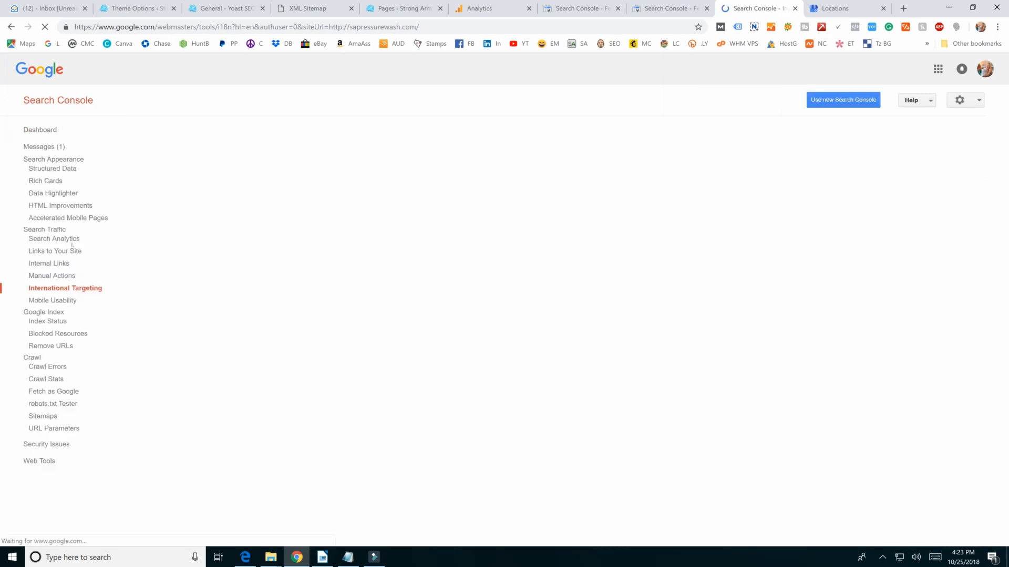
{"action": "left_click", "coordinate": [239, 167]}
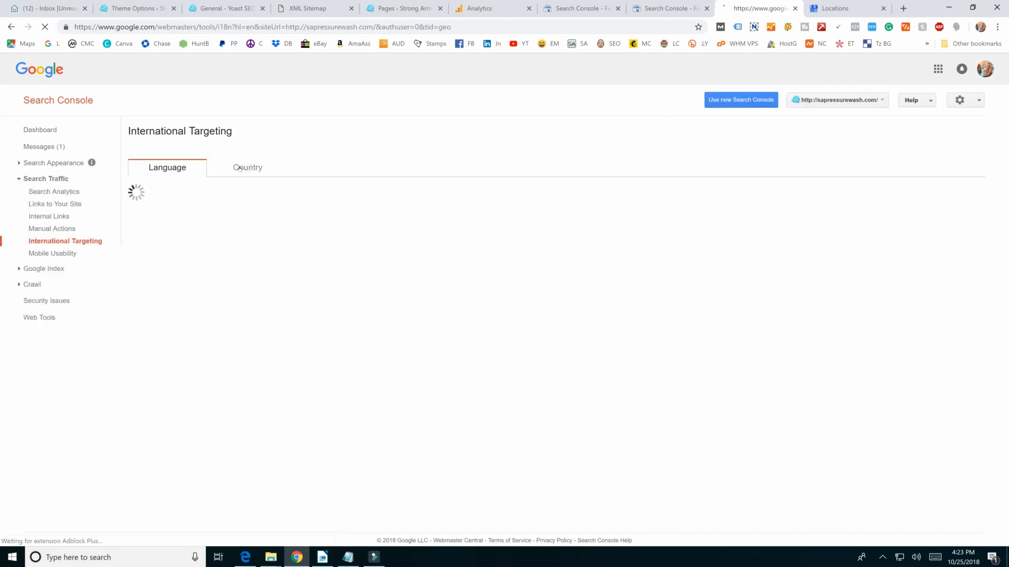
{"action": "left_click", "coordinate": [142, 200]}
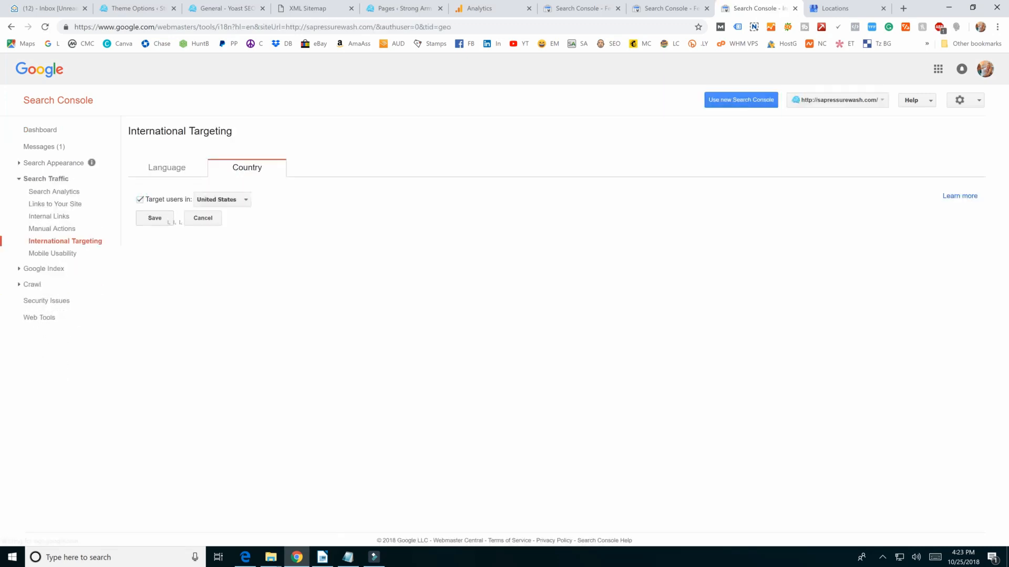
{"action": "left_click", "coordinate": [153, 219]}
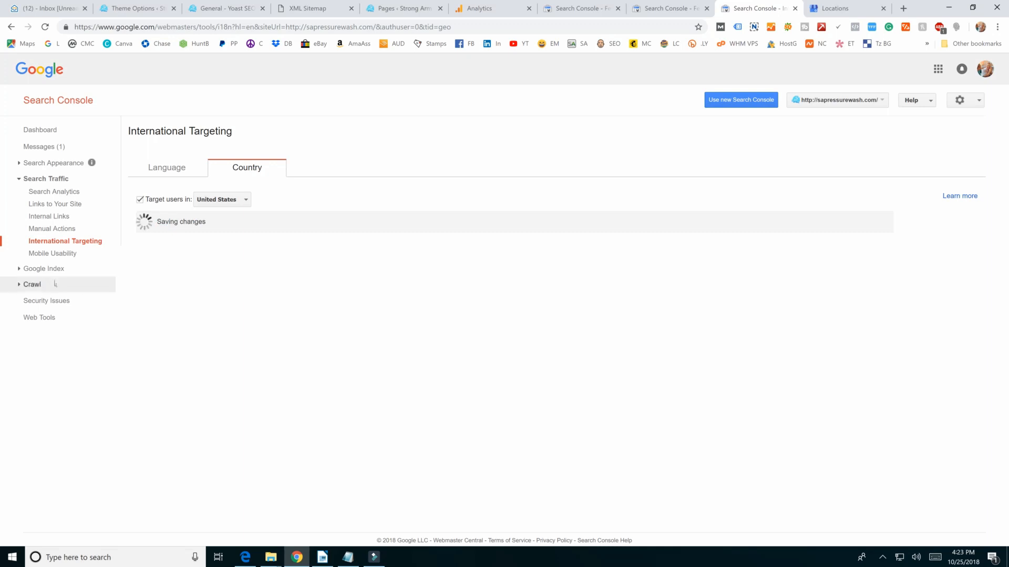
- Submit sitemap_index.xml under Crawl > Sitemaps and reload to see it pending
{"action": "left_click", "coordinate": [46, 270]}
{"action": "left_click", "coordinate": [43, 269]}
{"action": "left_click", "coordinate": [33, 321]}
{"action": "left_click", "coordinate": [51, 384]}
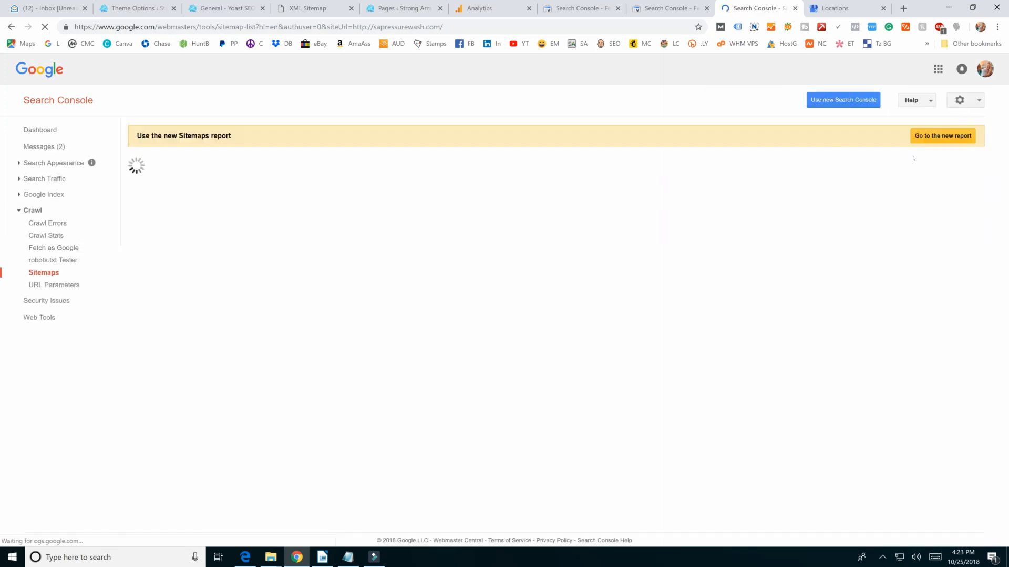
{"action": "left_click", "coordinate": [949, 164]}
{"action": "left_click", "coordinate": [904, 204]}
{"action": "type", "text": "sitemap_index.xml"}
{"action": "left_click", "coordinate": [848, 221]}
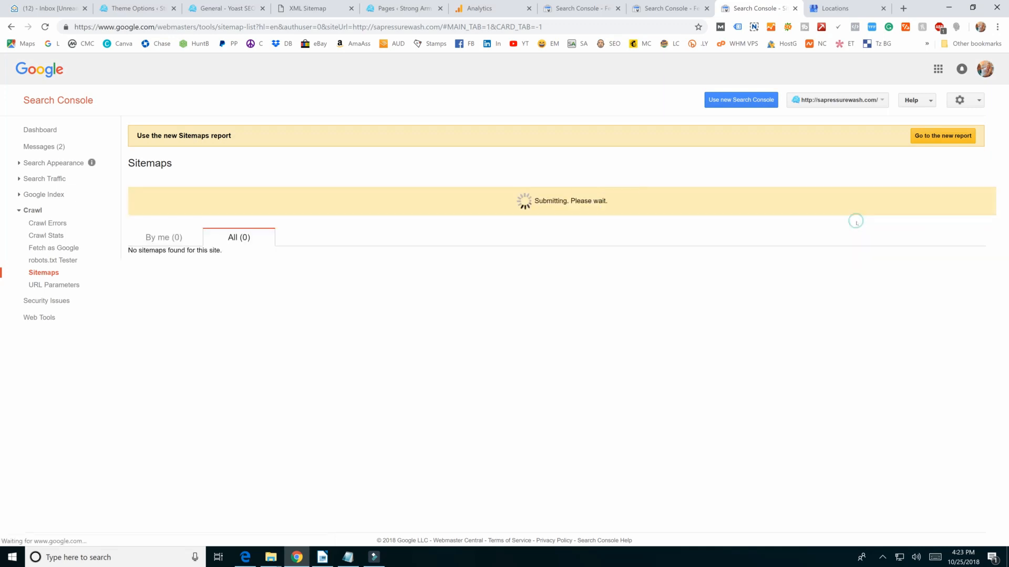
{"action": "left_click", "coordinate": [569, 199]}
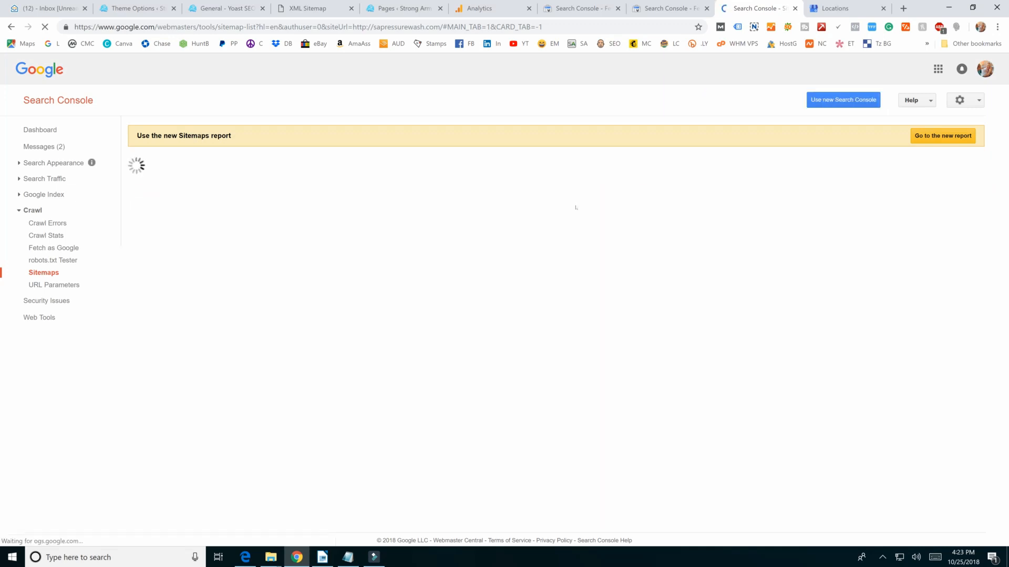
- Fetch and render the homepage, then request indexing of it and its direct links
{"action": "left_click", "coordinate": [45, 247]}
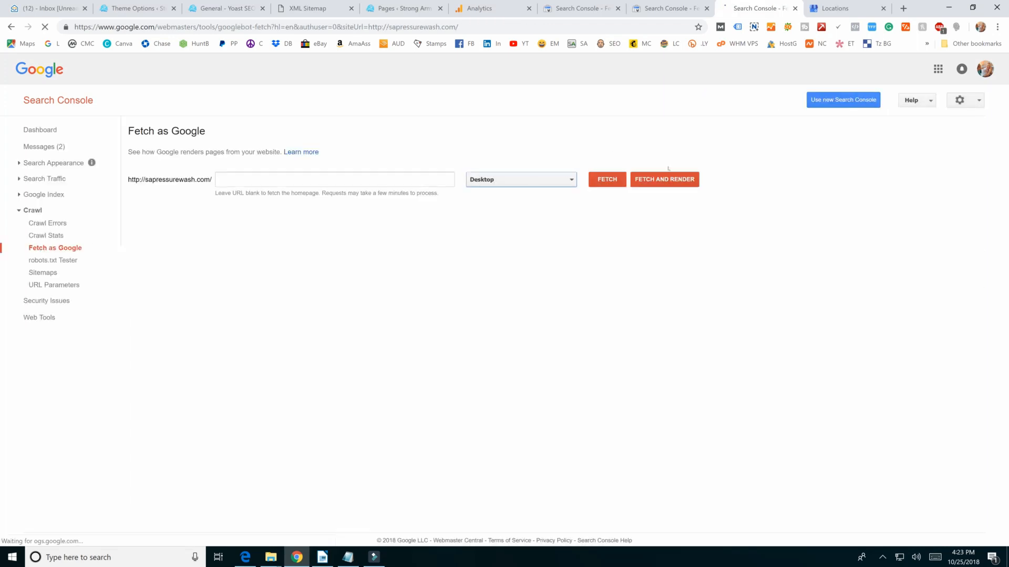
{"action": "left_click", "coordinate": [670, 182]}
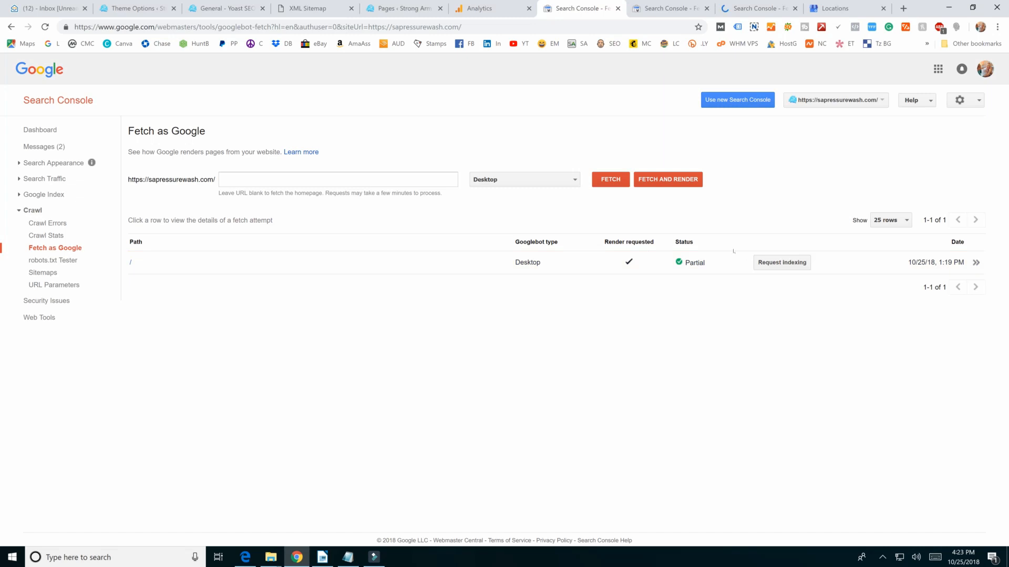
{"action": "left_click", "coordinate": [786, 264]}
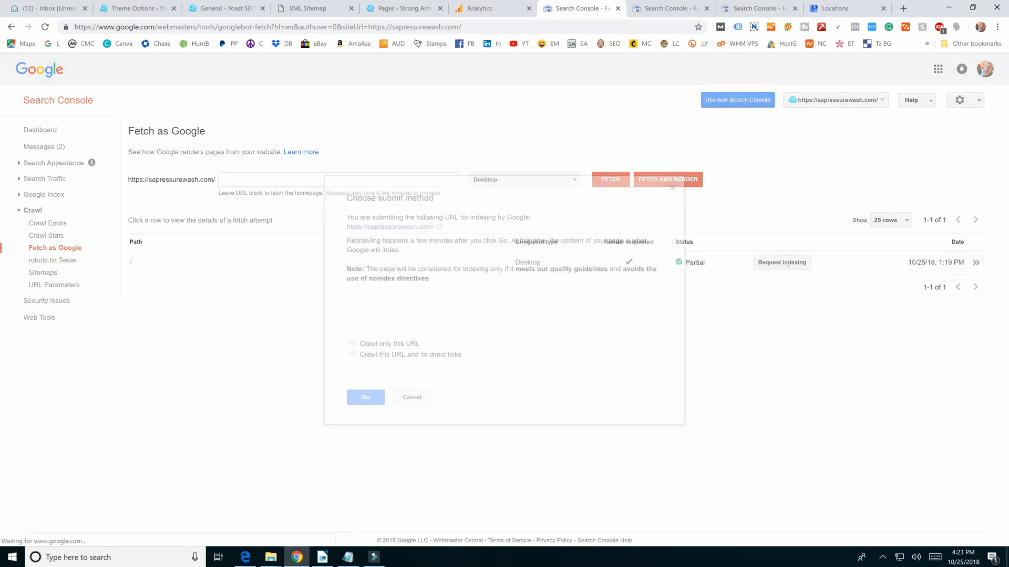
{"action": "left_click", "coordinate": [362, 311]}
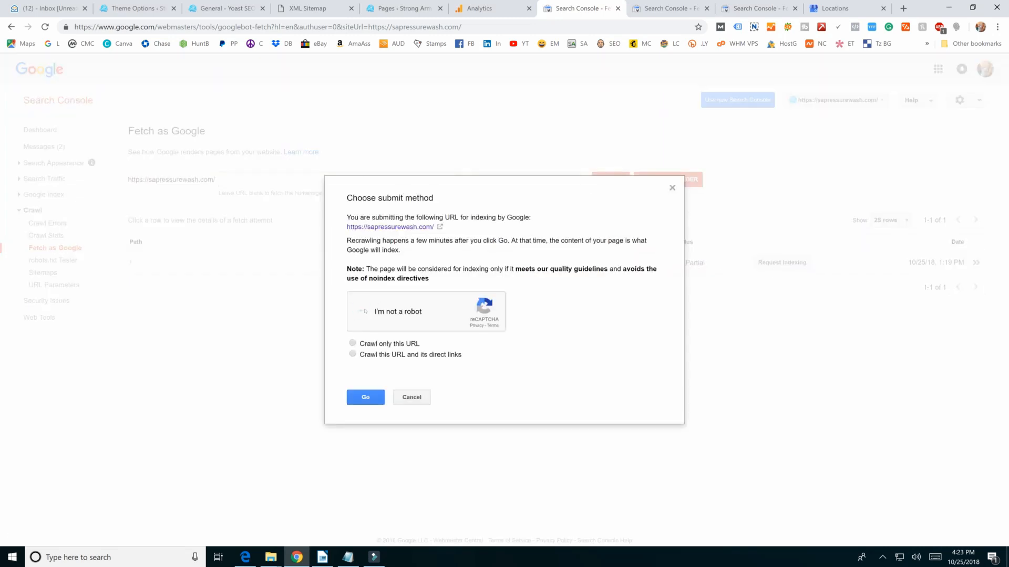
{"action": "mouse_move", "coordinate": [391, 357]}
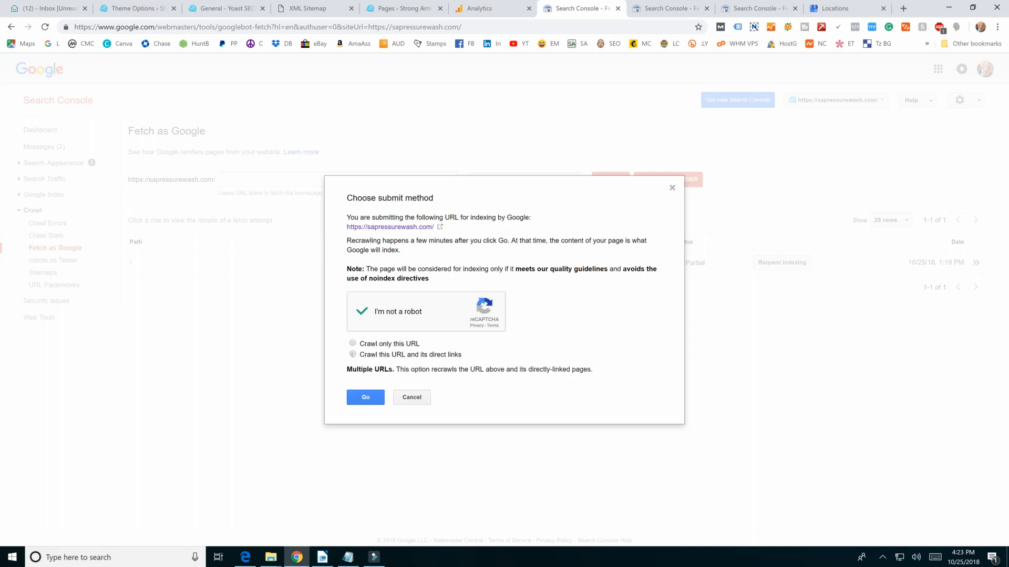
{"action": "left_click", "coordinate": [352, 354]}
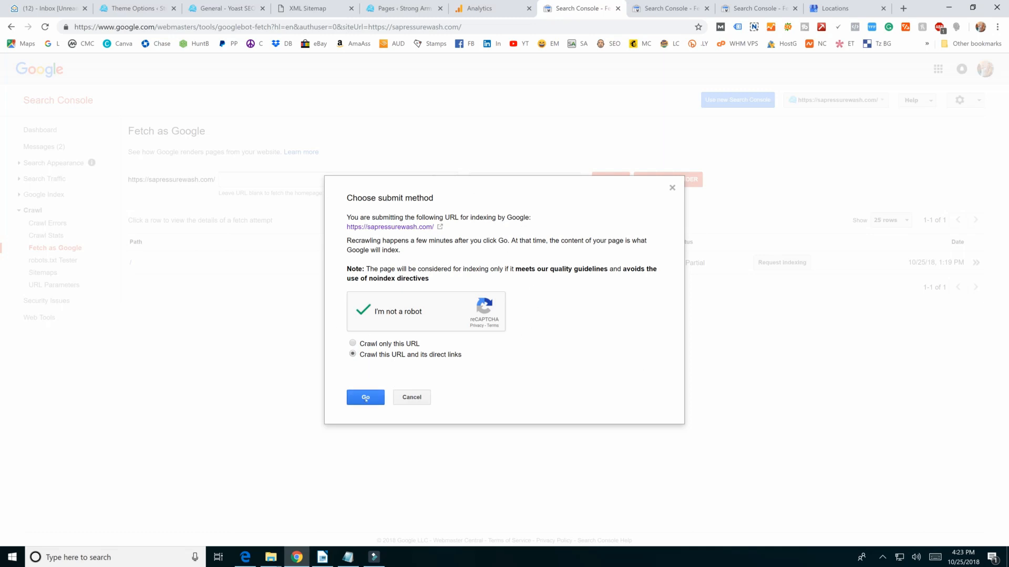
{"action": "left_click", "coordinate": [366, 397]}
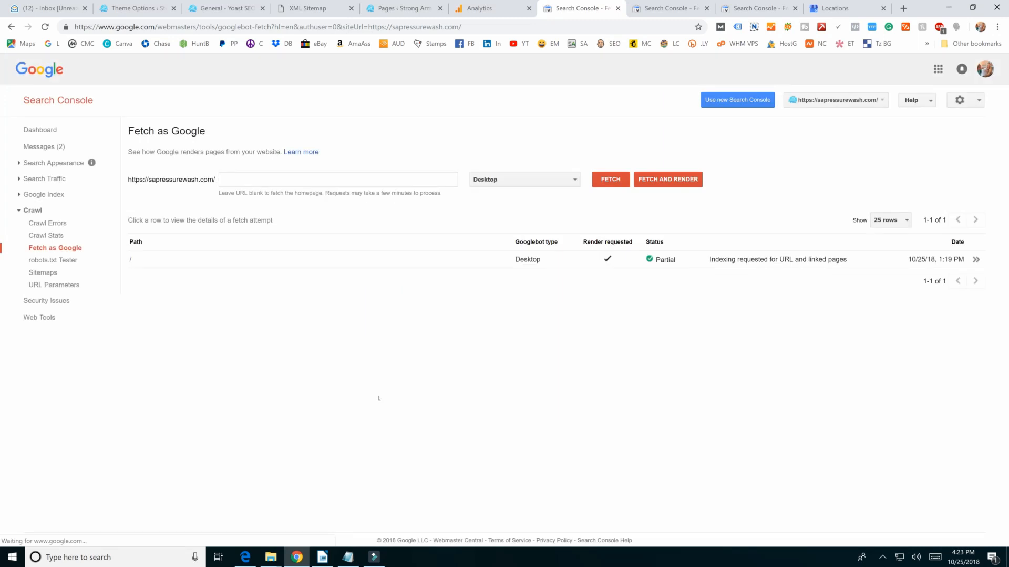
- Check the other properties' fetch status and open Search Console home in a new tab
{"action": "left_click", "coordinate": [677, 8]}
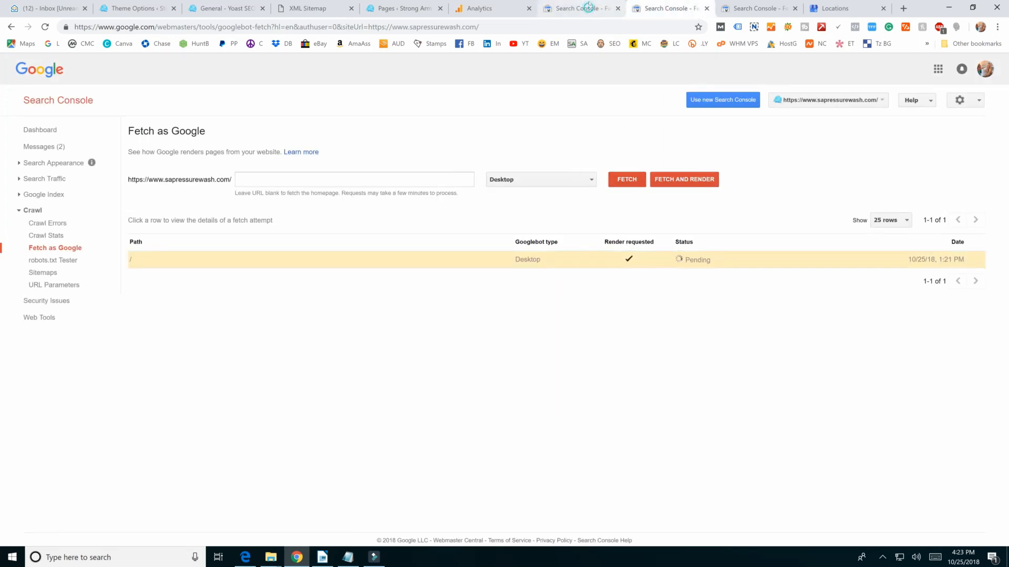
{"action": "left_click", "coordinate": [592, 6]}
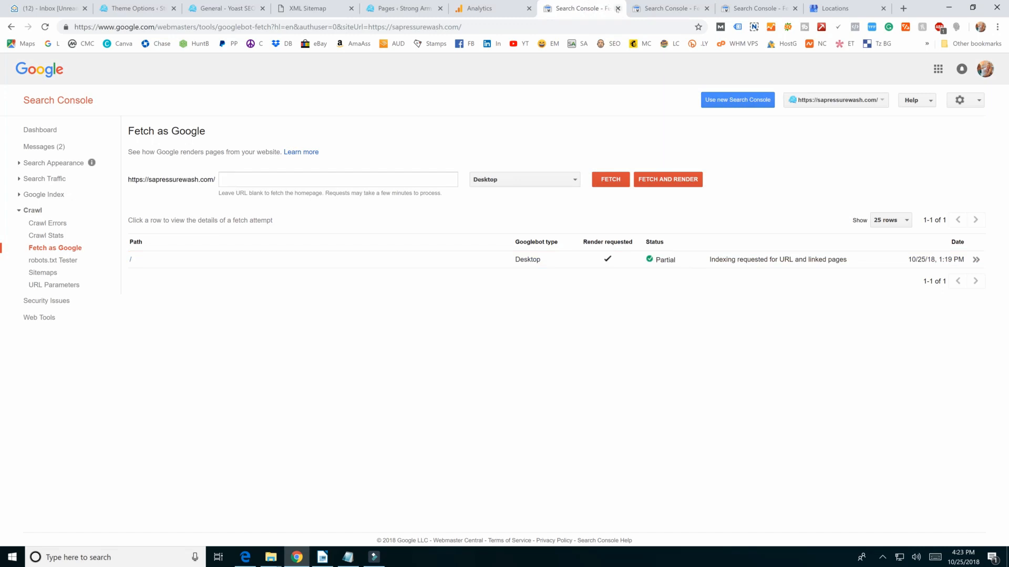
{"action": "left_click", "coordinate": [618, 8]}
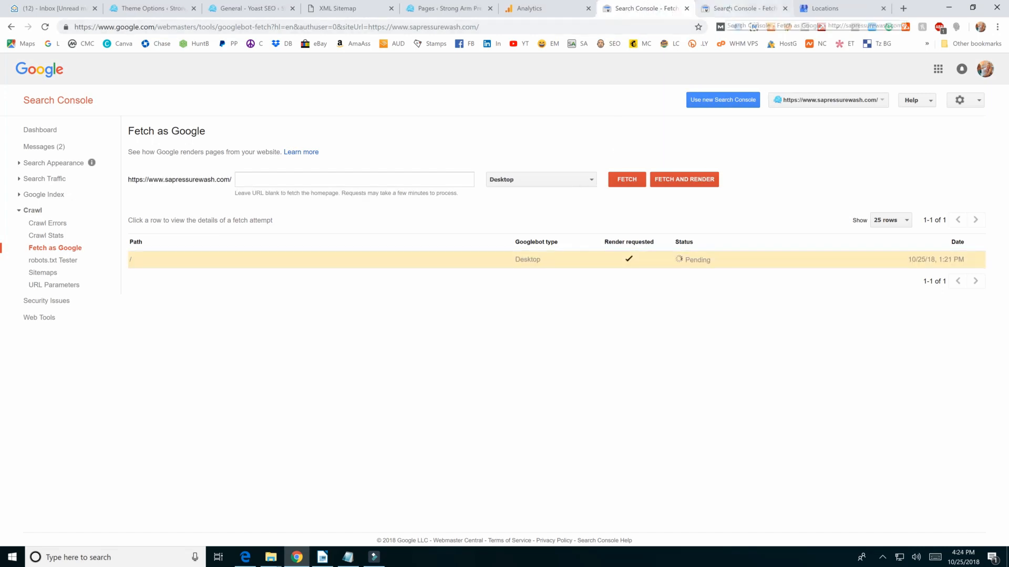
{"action": "left_click", "coordinate": [726, 11]}
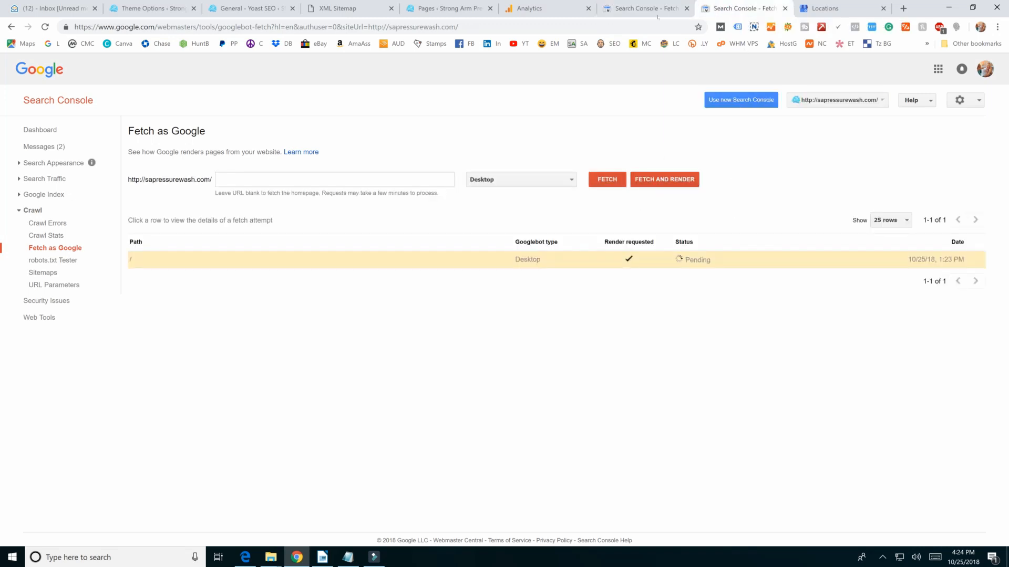
{"action": "right_click", "coordinate": [75, 101]}
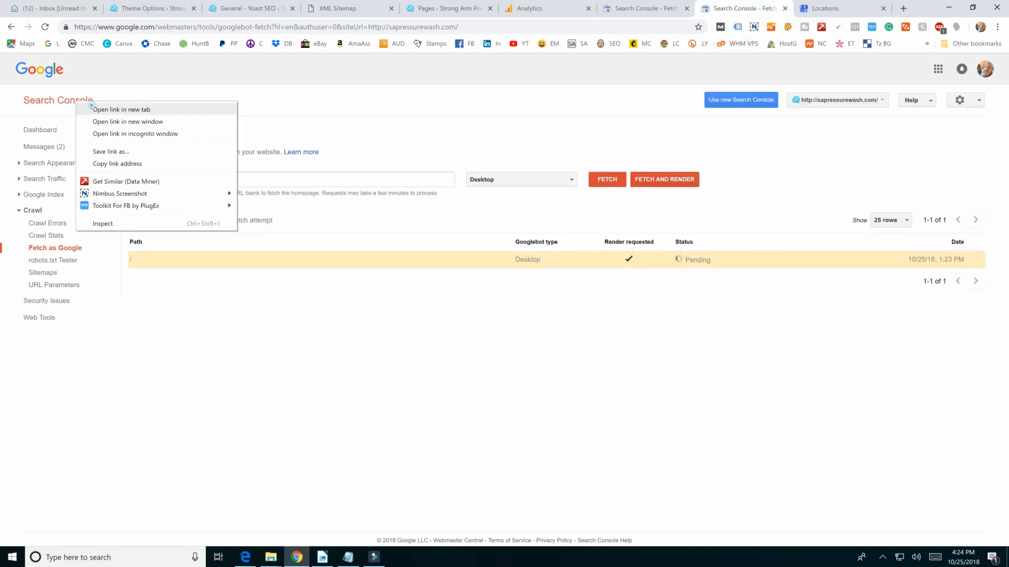
{"action": "left_click", "coordinate": [91, 106]}
{"action": "left_click", "coordinate": [755, 8]}
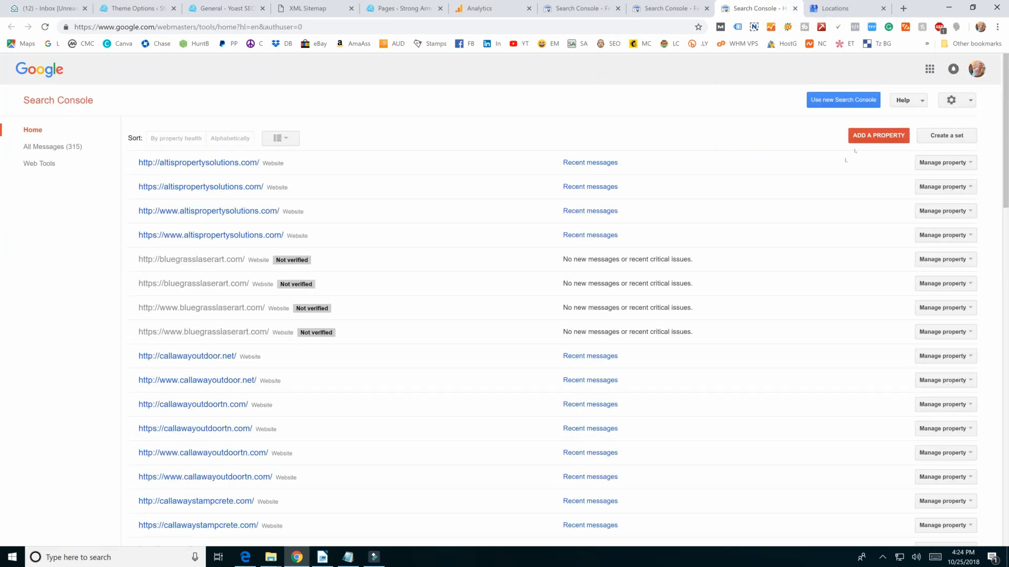
{"action": "left_click", "coordinate": [870, 137]}
{"action": "type", "text": "ht"}
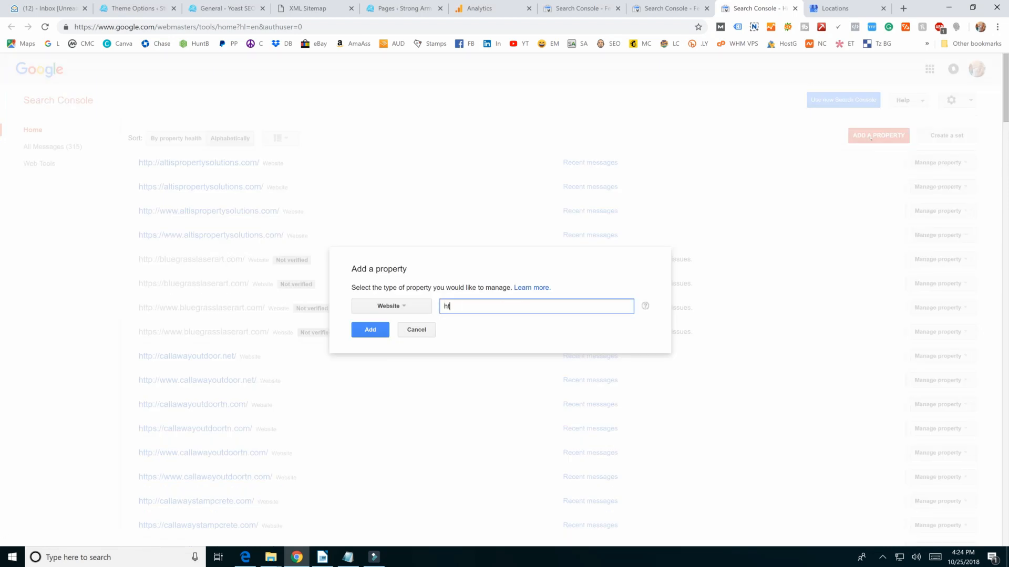
{"action": "type", "text": "tp://www.sapressurewash.com"}
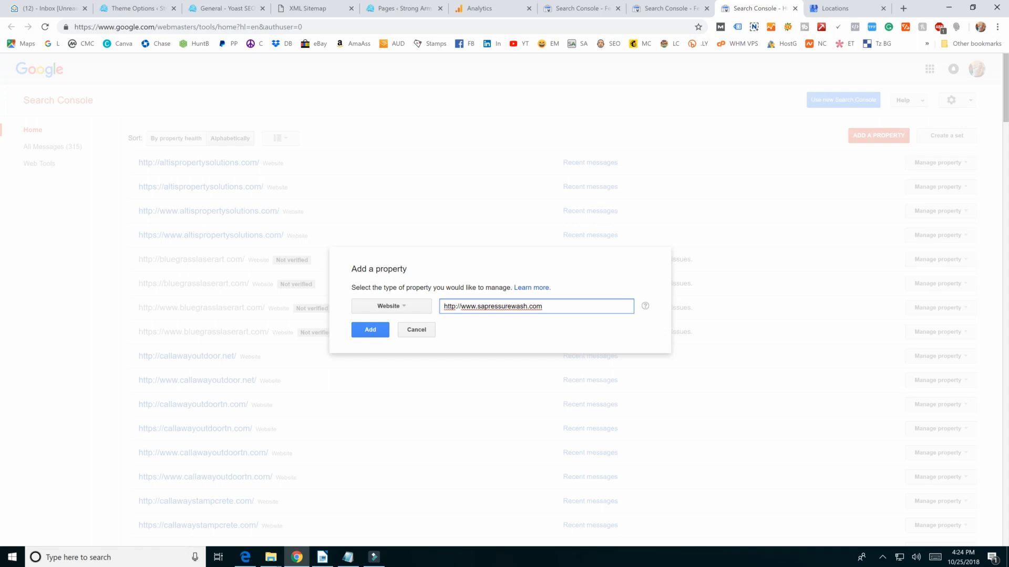
{"action": "left_click", "coordinate": [370, 329]}
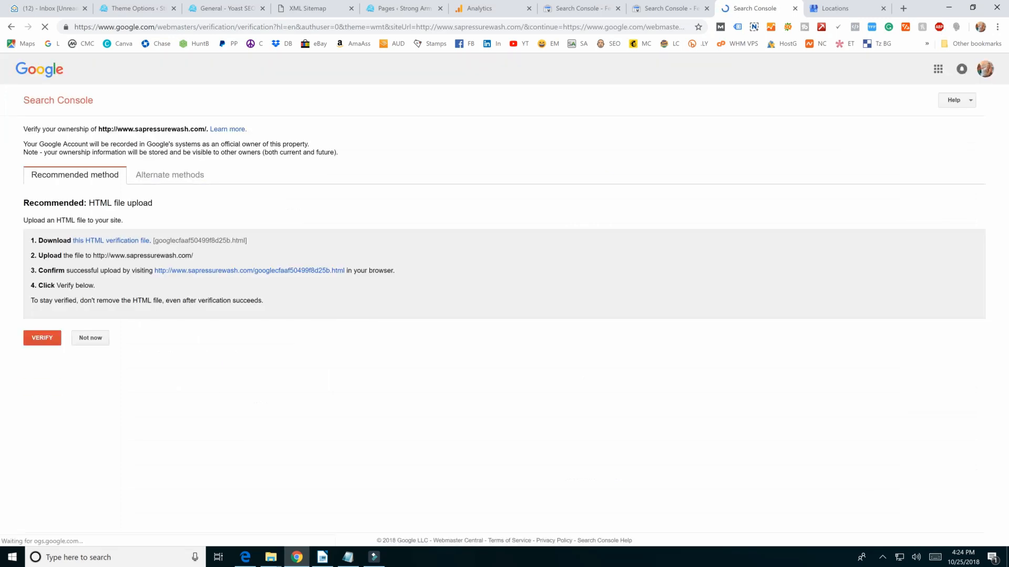
- Reveal the HTML tag verification method and select the full meta tag code
{"action": "left_click", "coordinate": [163, 179]}
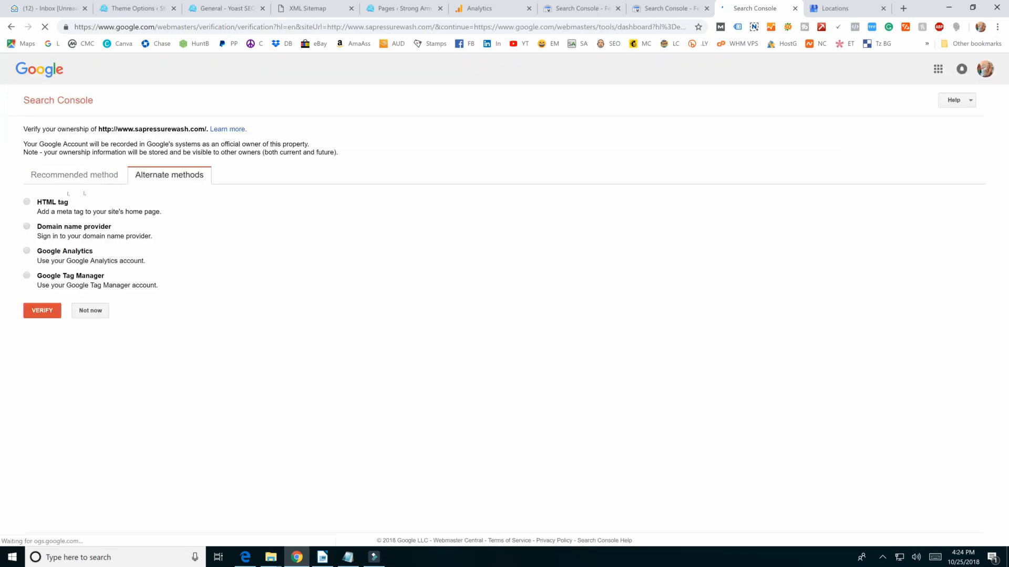
{"action": "left_click", "coordinate": [26, 203]}
{"action": "left_click_drag", "start_coordinate": [294, 252], "coordinate": [724, 251]}
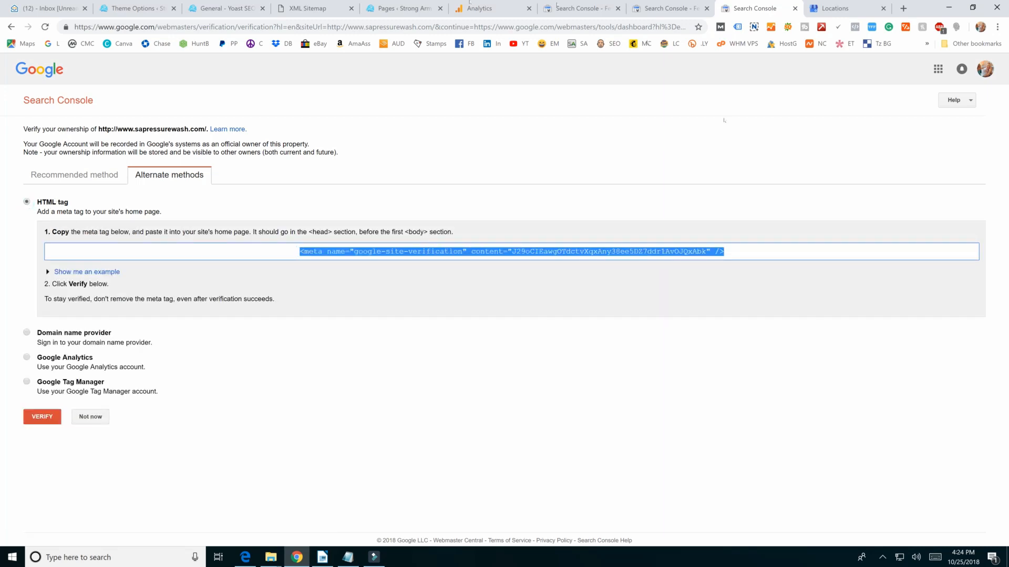
{"action": "left_click", "coordinate": [134, 9]}
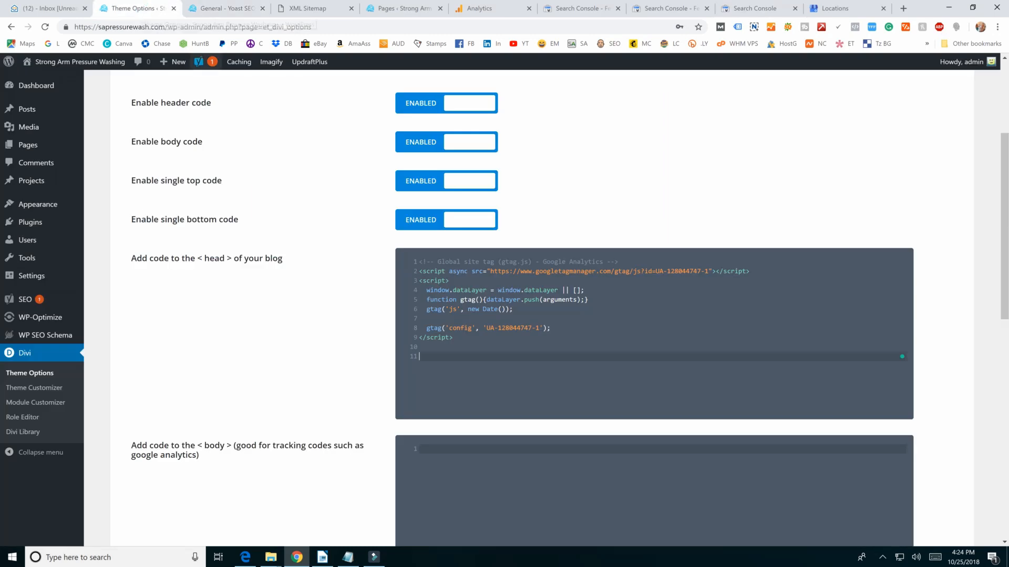
{"action": "scroll", "coordinate": [272, 399], "scroll_direction": "down", "scroll_amount": 2}
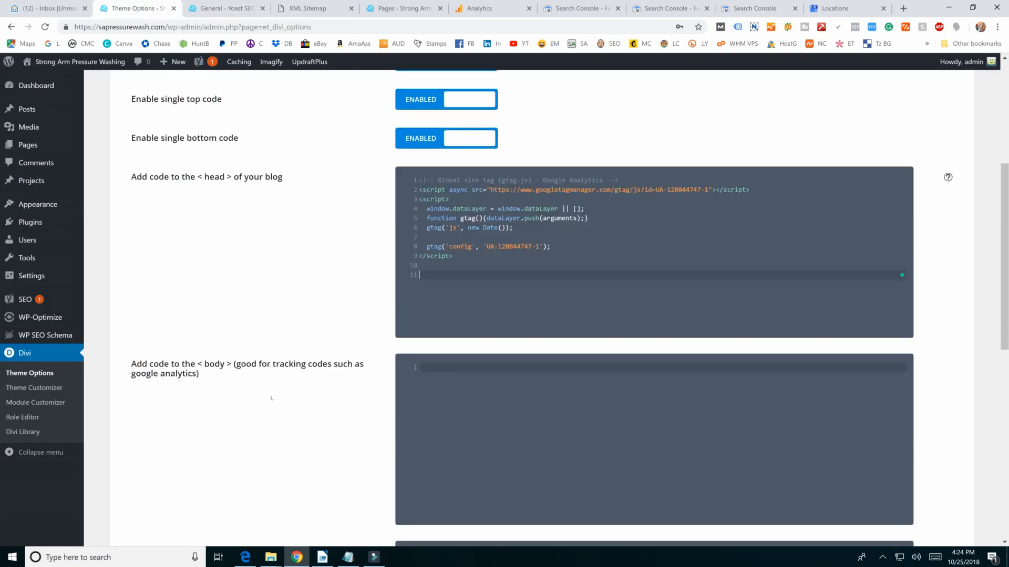
{"action": "scroll", "coordinate": [271, 398], "scroll_direction": "down", "scroll_amount": 9}
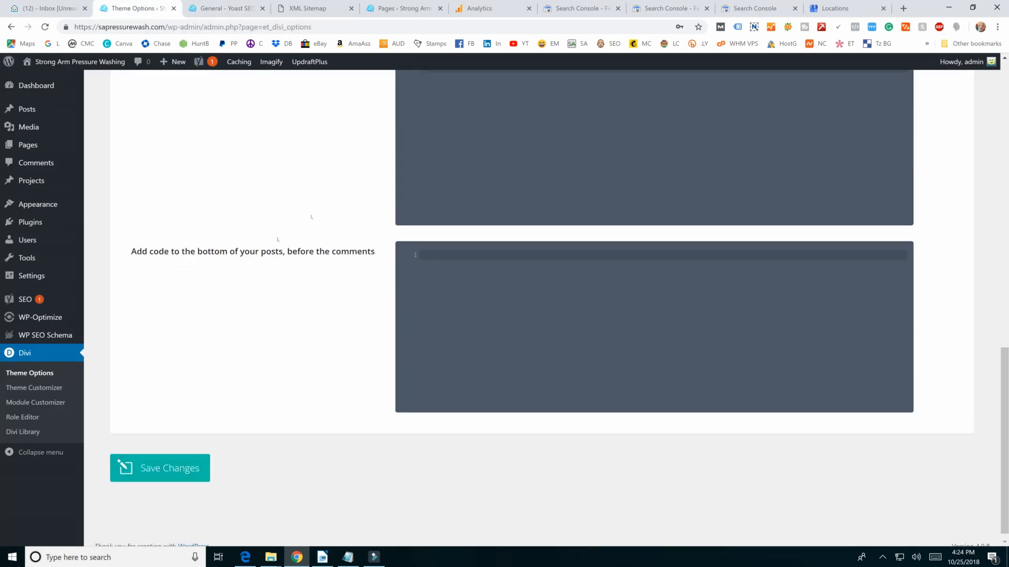
{"action": "scroll", "coordinate": [311, 217], "scroll_direction": "up", "scroll_amount": 10}
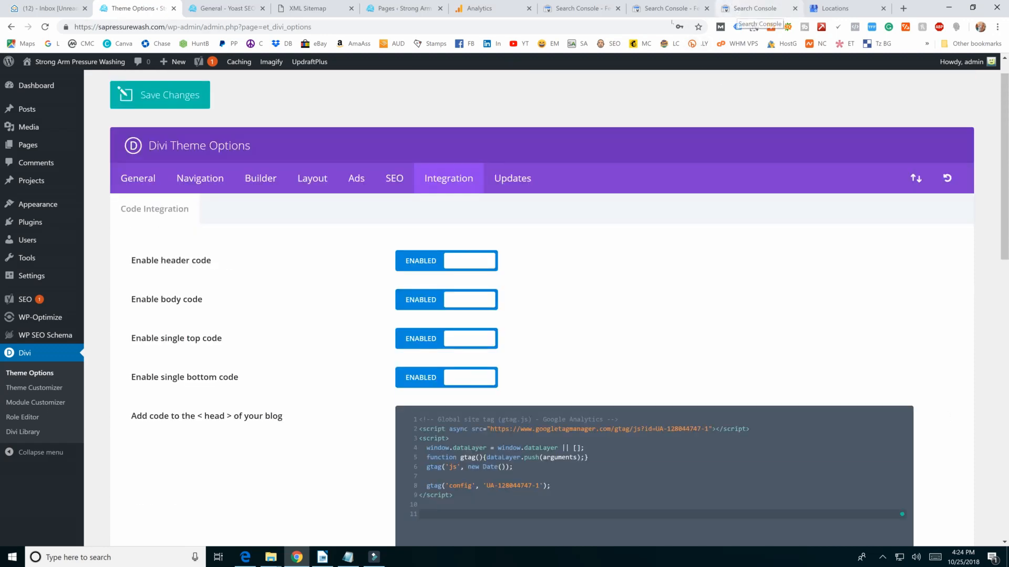
{"action": "left_click", "coordinate": [742, 9]}
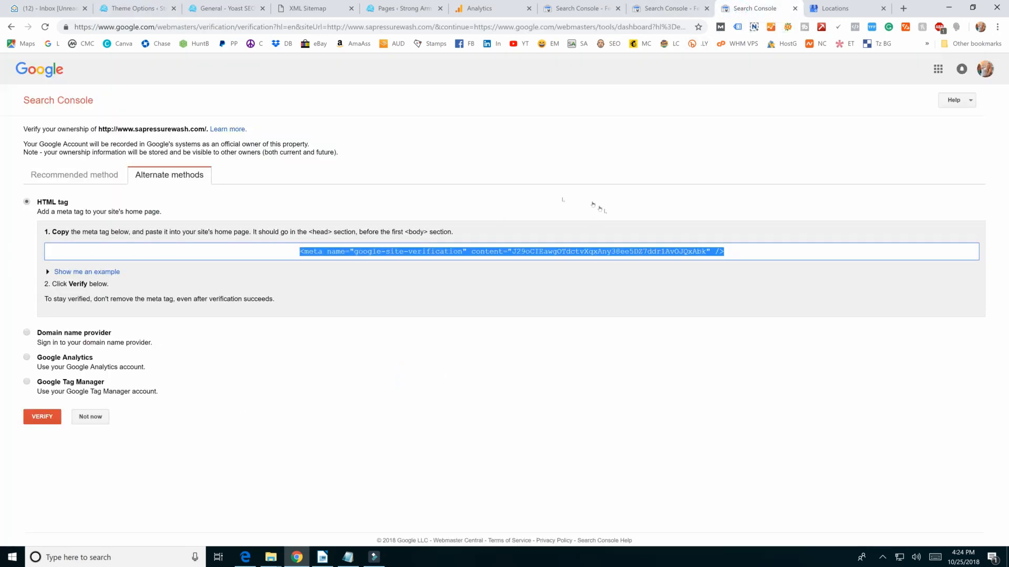
{"action": "left_click", "coordinate": [27, 357]}
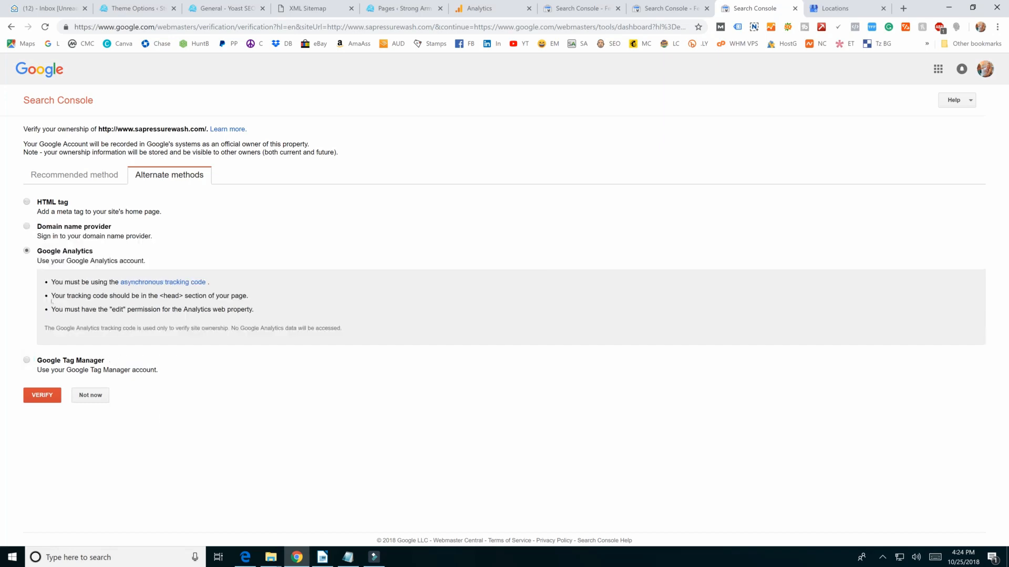
{"action": "left_click", "coordinate": [42, 397]}
{"action": "left_click", "coordinate": [583, 9]}
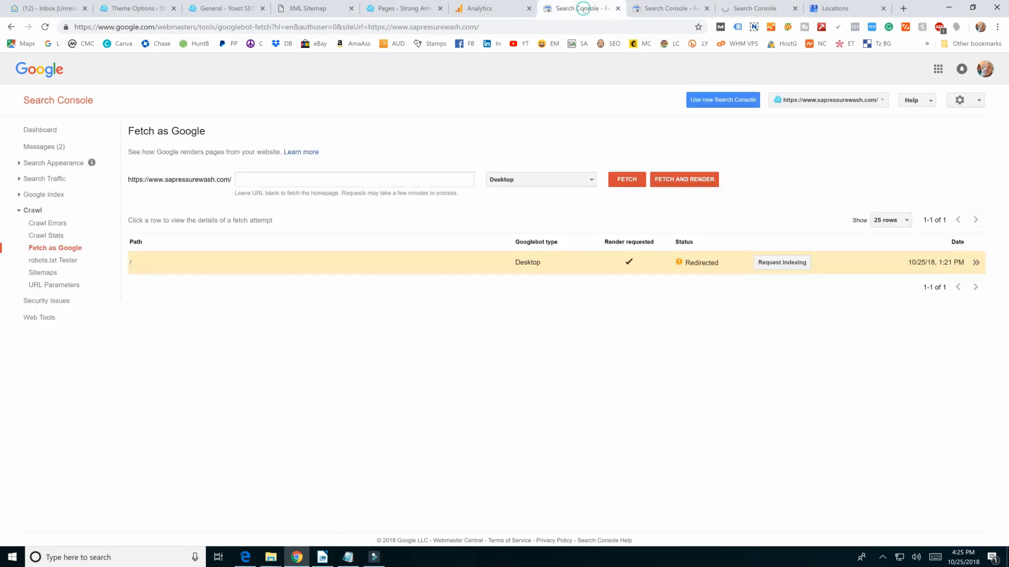
- Request indexing of the www homepage and its direct links, then check the verification result
{"action": "left_click", "coordinate": [782, 262]}
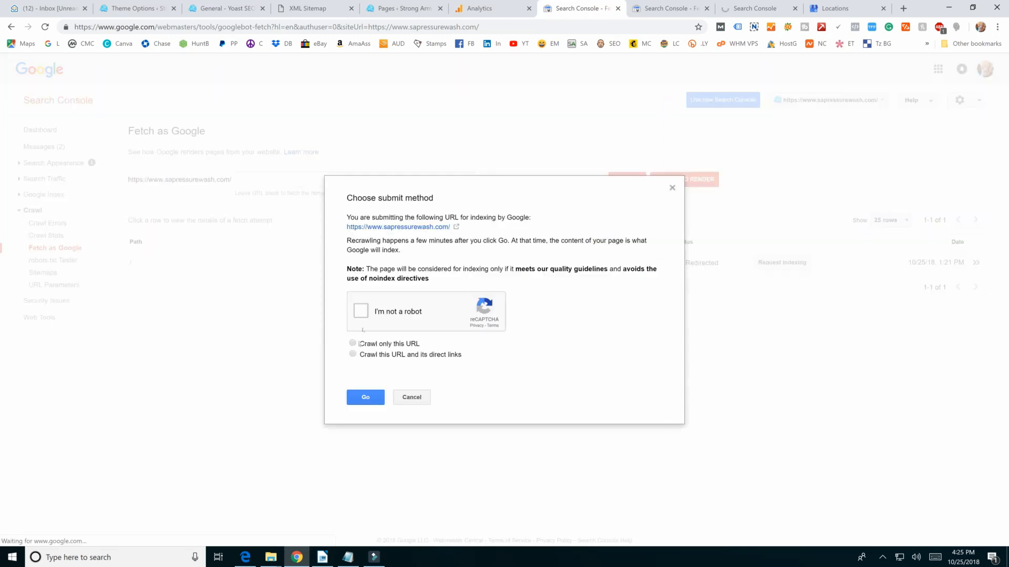
{"action": "left_click", "coordinate": [360, 310]}
{"action": "left_click", "coordinate": [353, 355]}
{"action": "left_click", "coordinate": [368, 400]}
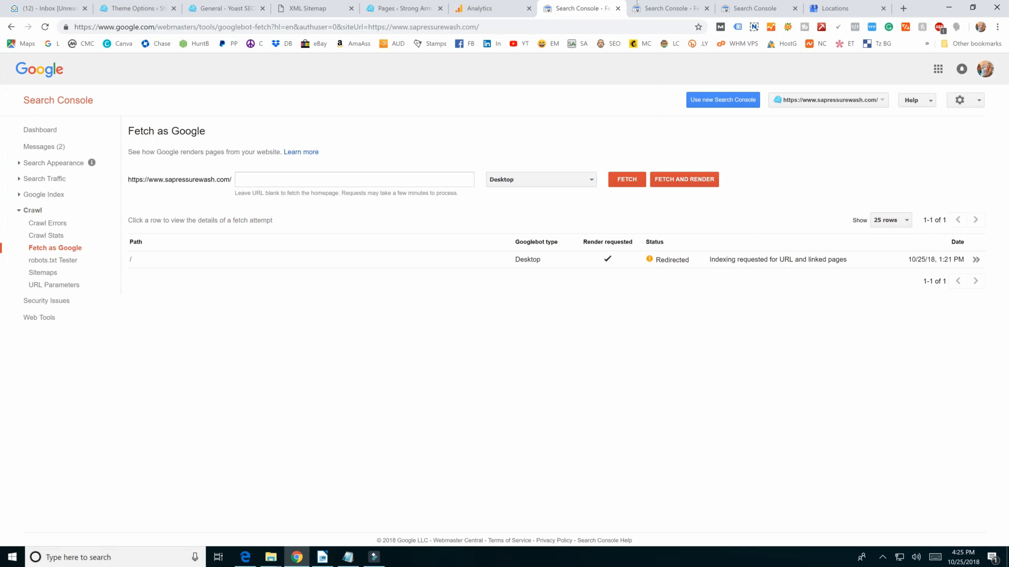
{"action": "left_click", "coordinate": [661, 9]}
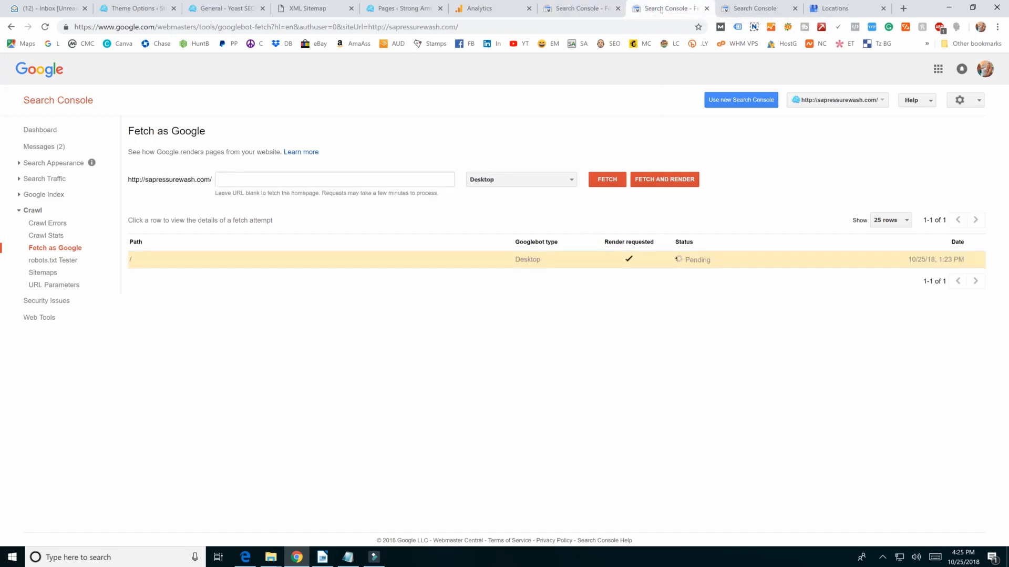
{"action": "left_click", "coordinate": [735, 8]}
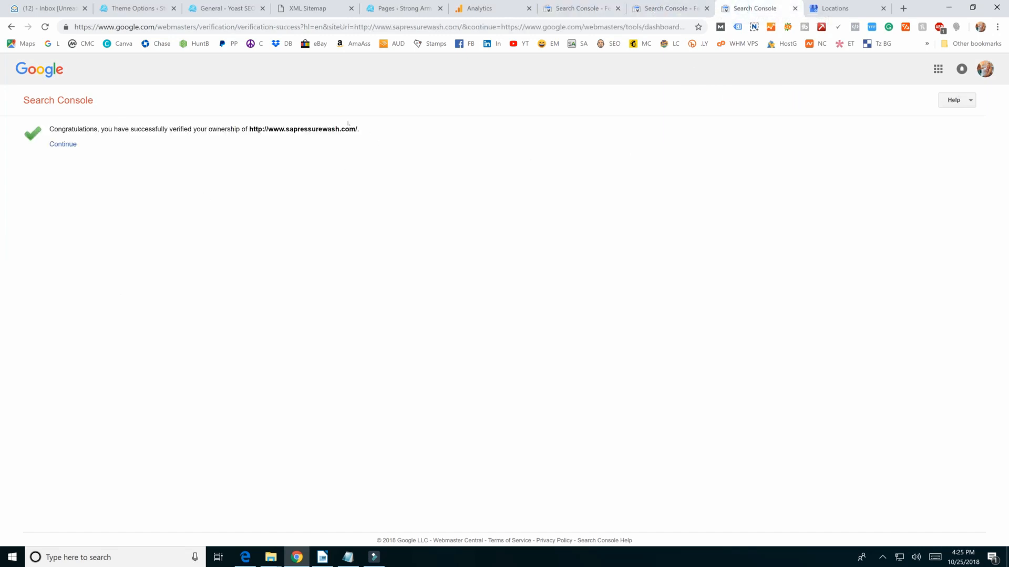
- On the verified www property, target United States users and save the country setting
{"action": "left_click_drag", "start_coordinate": [249, 129], "coordinate": [300, 148]}
{"action": "left_click", "coordinate": [64, 144]}
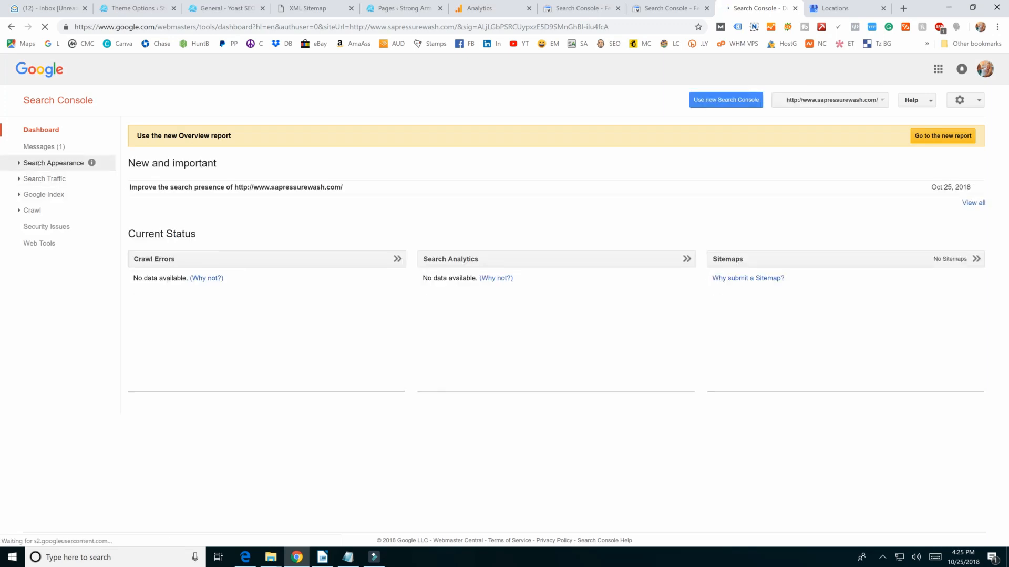
{"action": "left_click", "coordinate": [41, 180]}
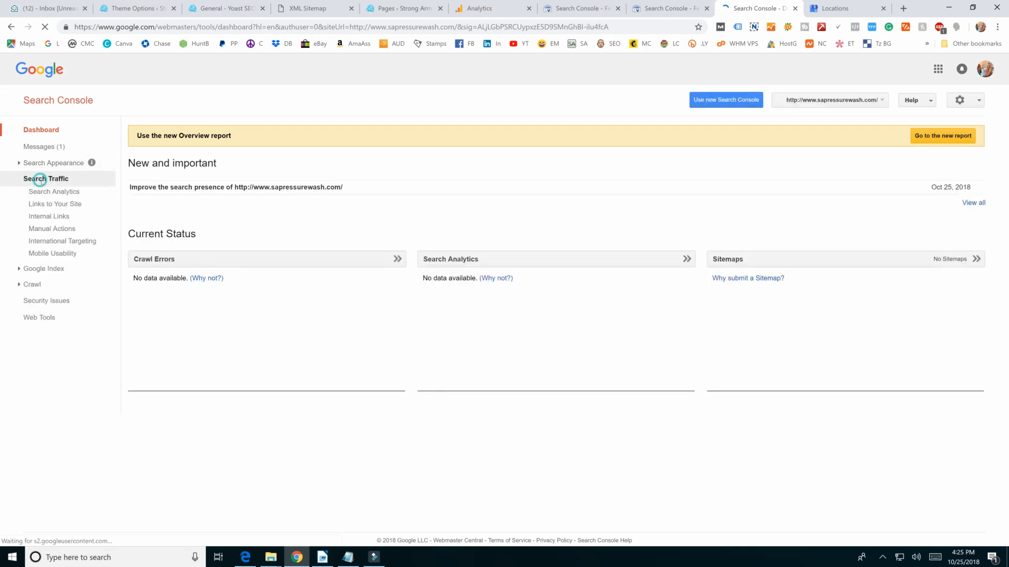
{"action": "left_click", "coordinate": [54, 241]}
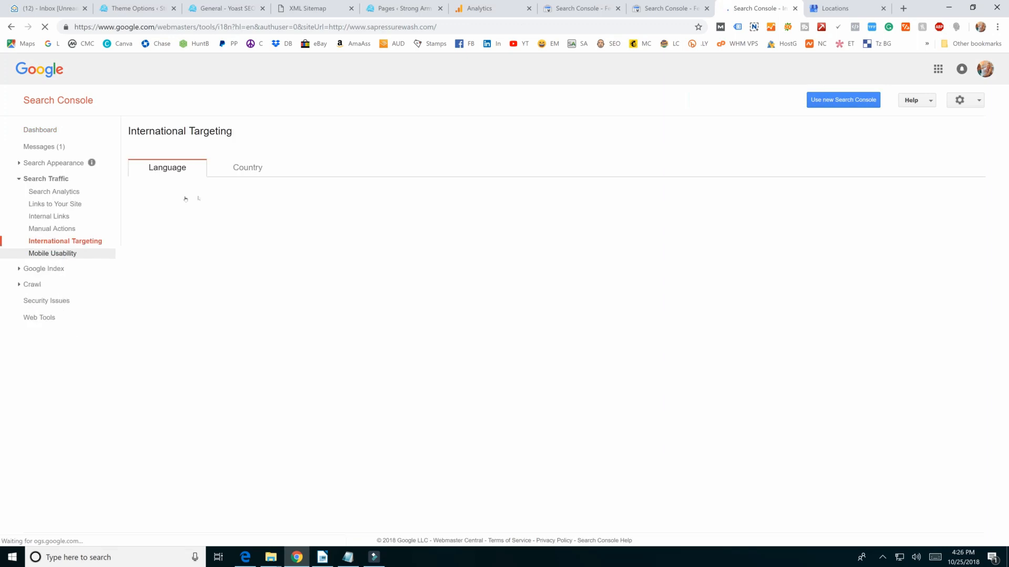
{"action": "left_click", "coordinate": [248, 169]}
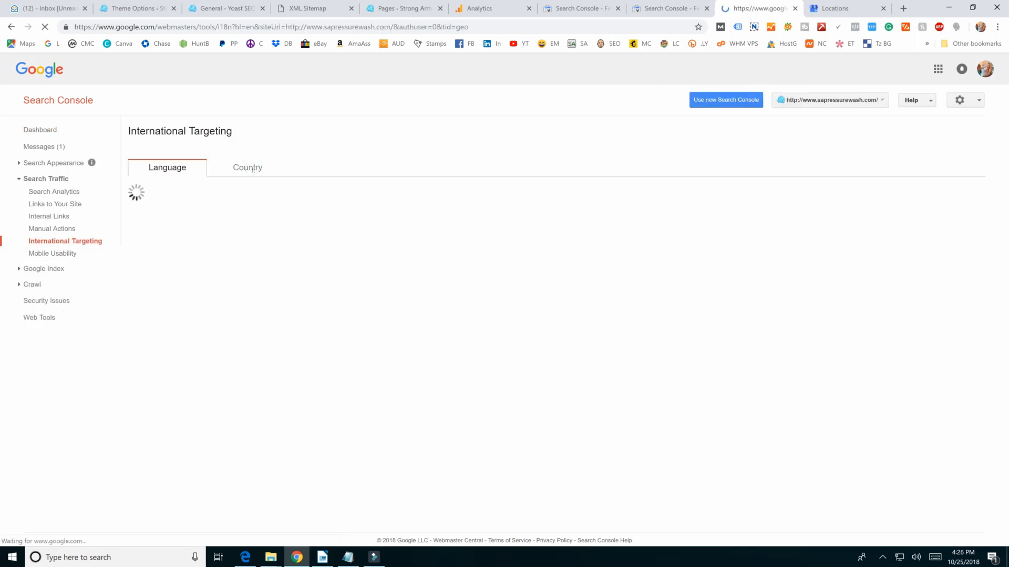
{"action": "left_click", "coordinate": [140, 200]}
{"action": "left_click", "coordinate": [157, 216]}
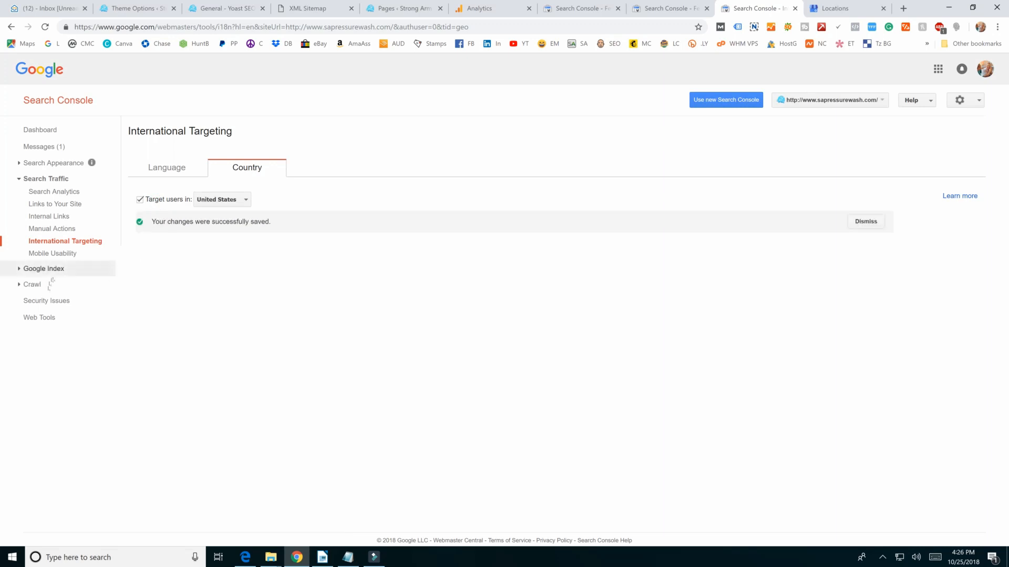
- Submit sitemap_index.xml, reload to see it pending, and bring up Fetch as Google
{"action": "left_click", "coordinate": [47, 287]}
{"action": "left_click", "coordinate": [41, 346]}
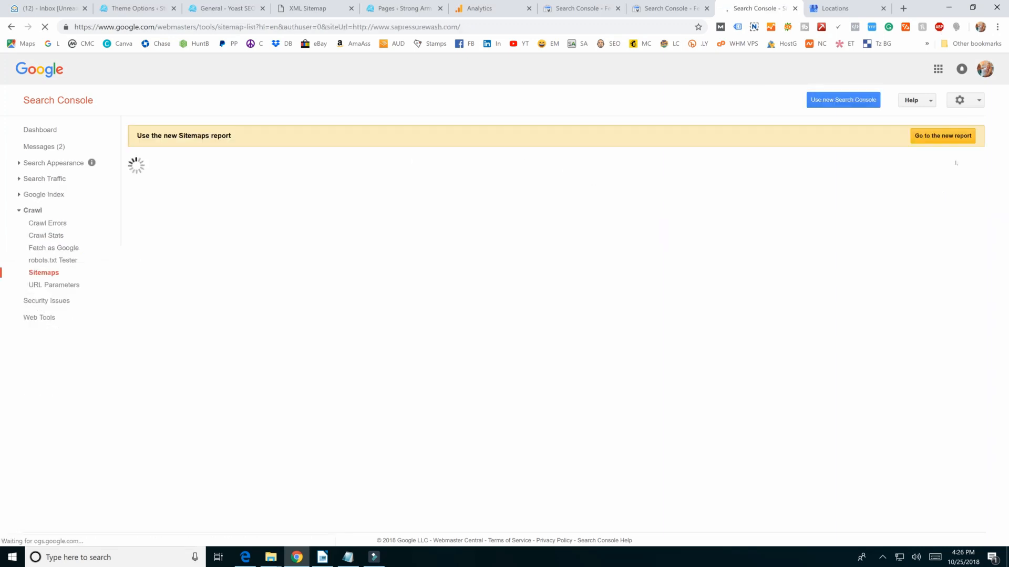
{"action": "left_click", "coordinate": [938, 164]}
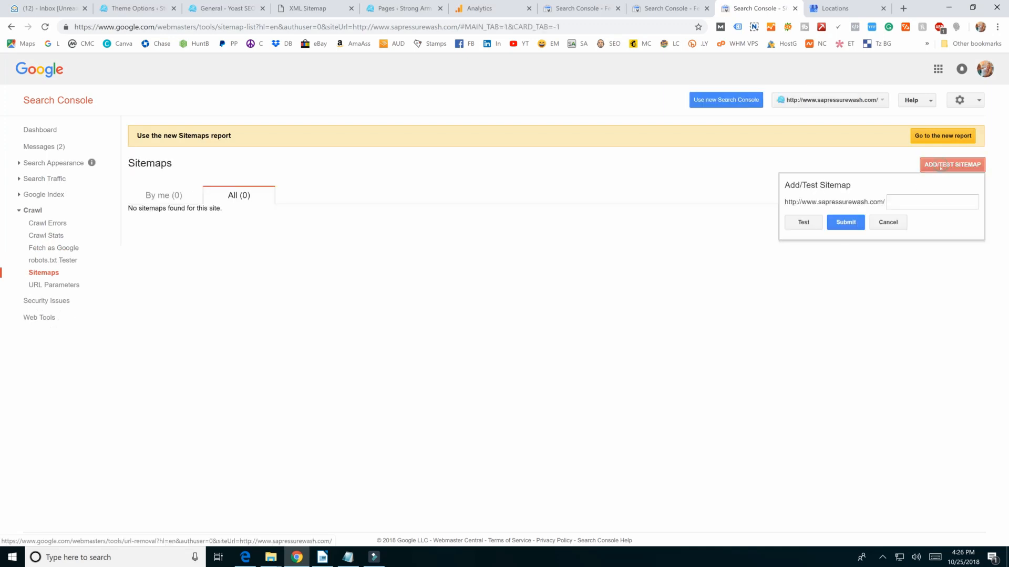
{"action": "type", "text": "sitemap_index.xml"}
{"action": "left_click", "coordinate": [848, 223]}
{"action": "left_click", "coordinate": [578, 200]}
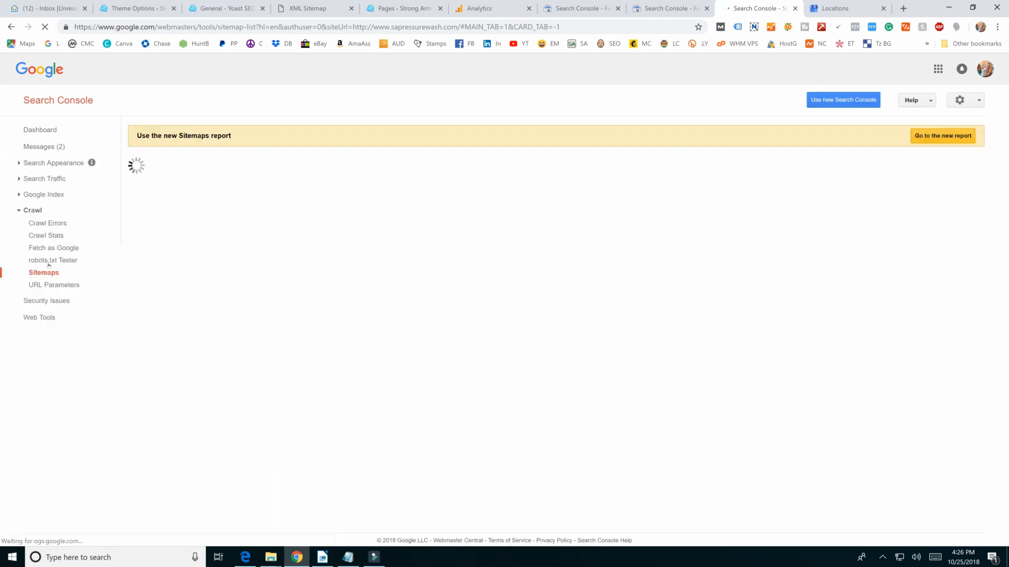
{"action": "left_click", "coordinate": [73, 249]}
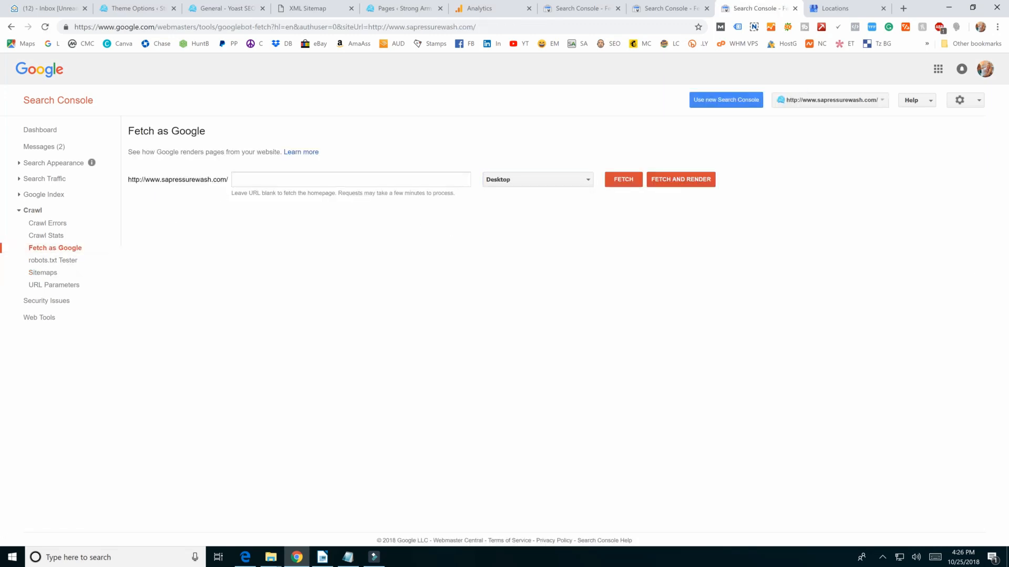
- Fetch and render the sapressurewash.com homepage as Googlebot
{"action": "left_click", "coordinate": [691, 180]}
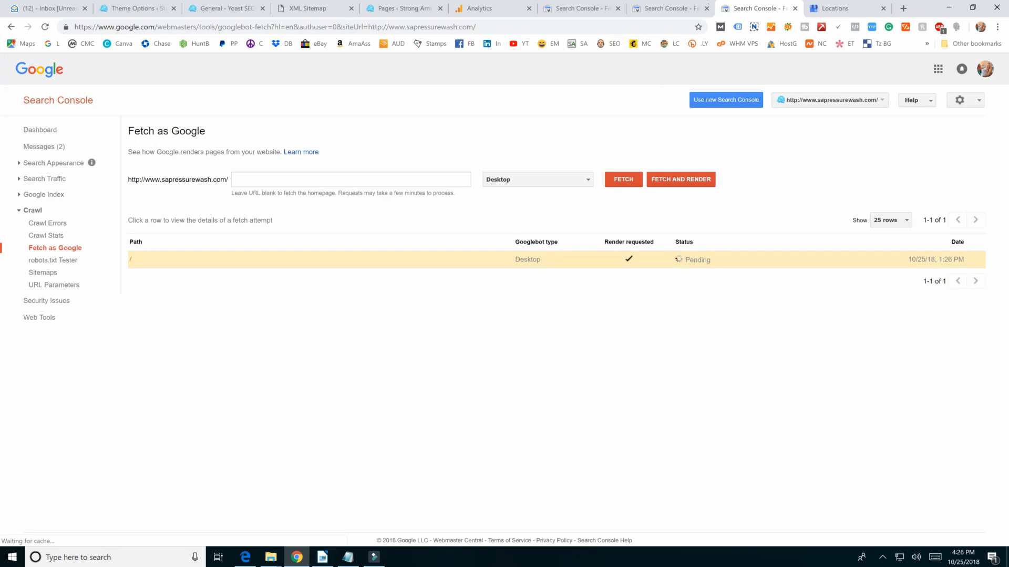
{"action": "left_click", "coordinate": [568, 9]}
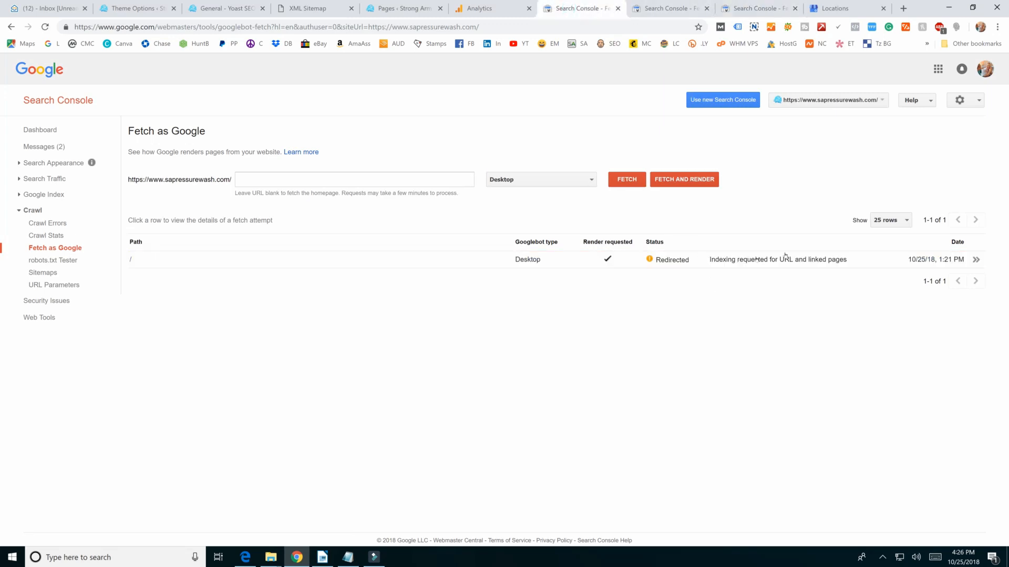
{"action": "left_click", "coordinate": [618, 8]}
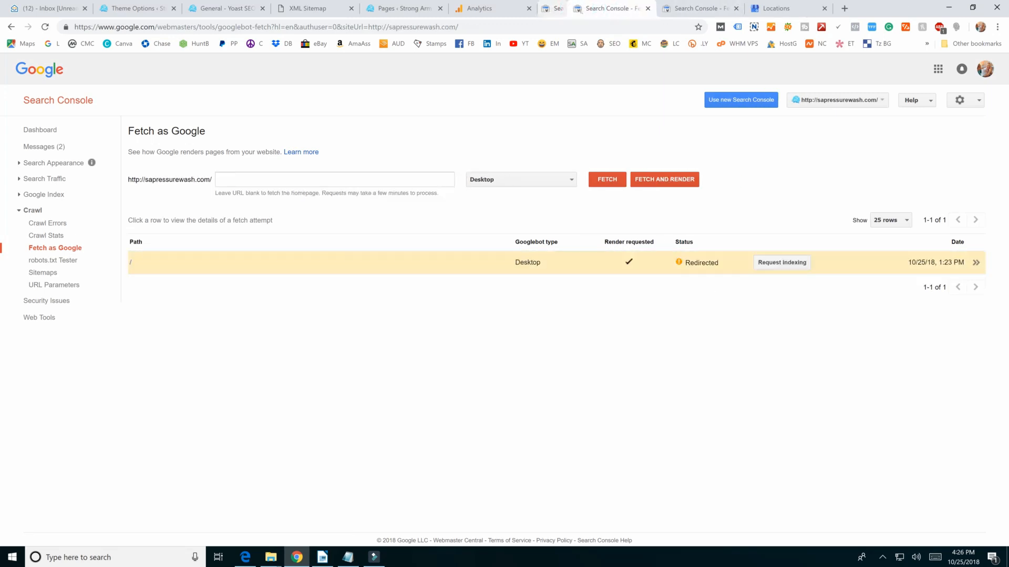
- Request indexing of the homepage and its direct links, then return to Analytics' product linking page
{"action": "left_click", "coordinate": [780, 262]}
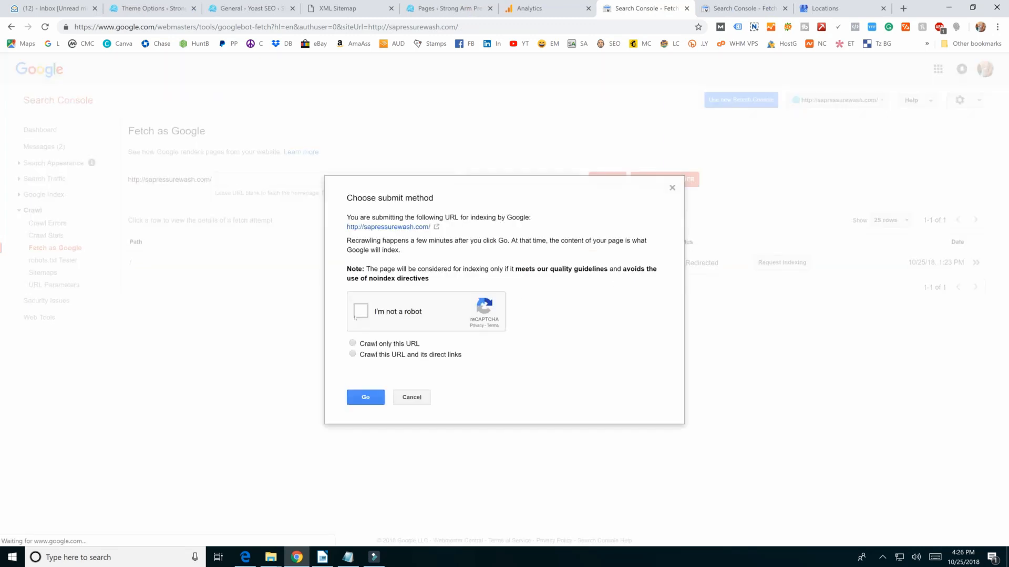
{"action": "left_click", "coordinate": [360, 310]}
{"action": "left_click", "coordinate": [351, 354]}
{"action": "left_click", "coordinate": [373, 398]}
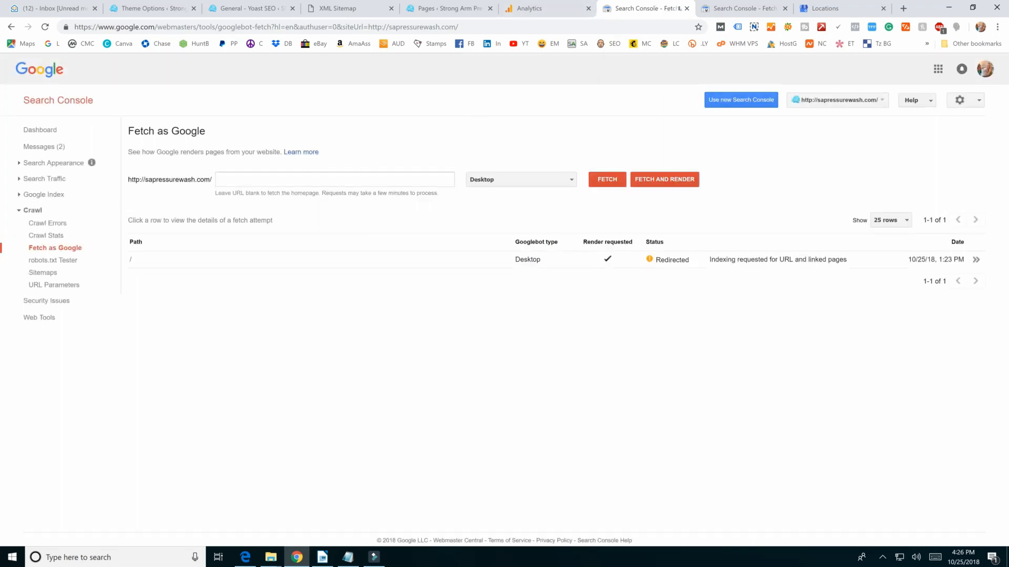
{"action": "left_click", "coordinate": [687, 8]}
{"action": "left_click", "coordinate": [537, 8]}
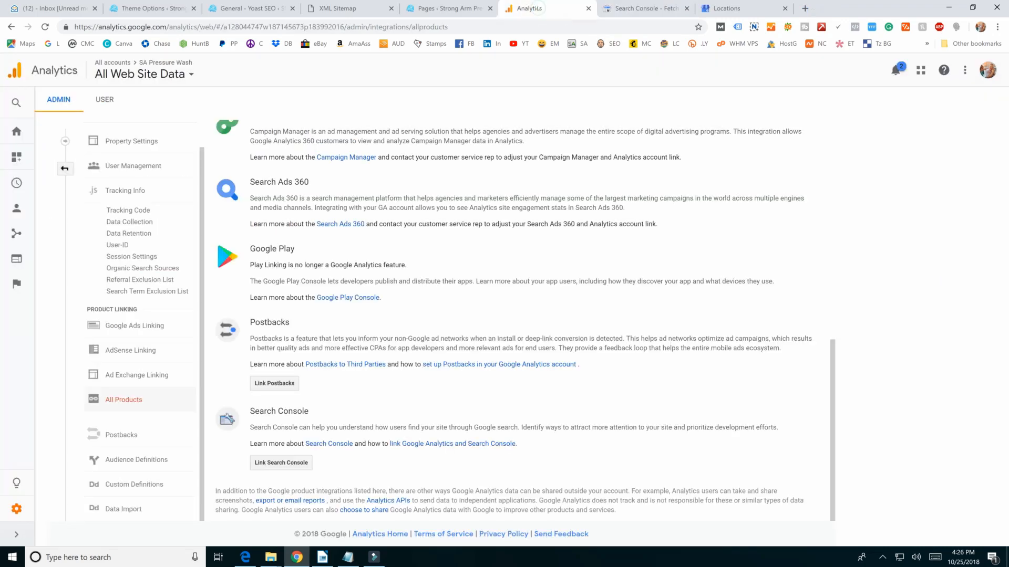
- Start linking Search Console from Analytics and browse the list of sites to associate
{"action": "left_click", "coordinate": [280, 465]}
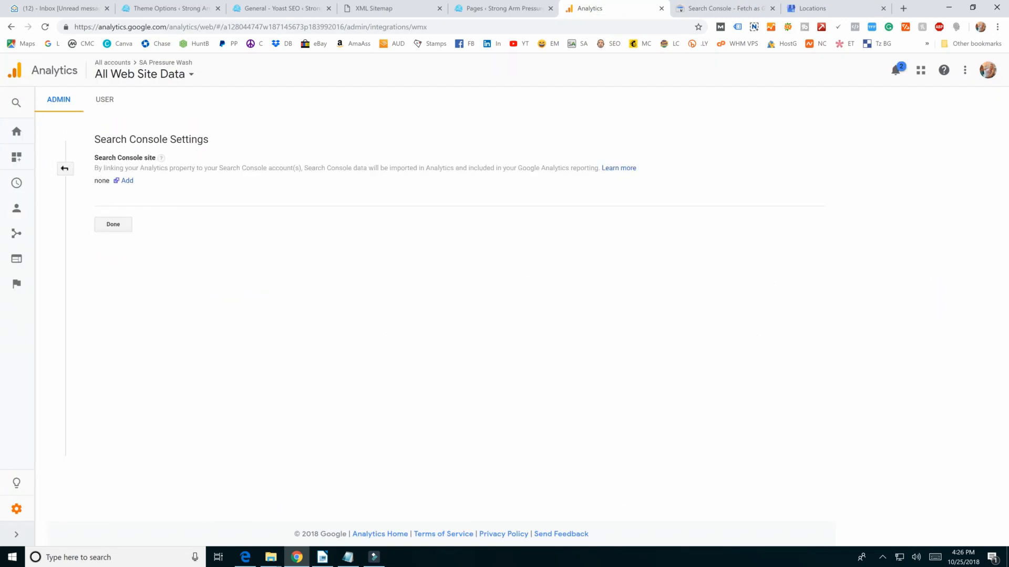
{"action": "left_click", "coordinate": [122, 180]}
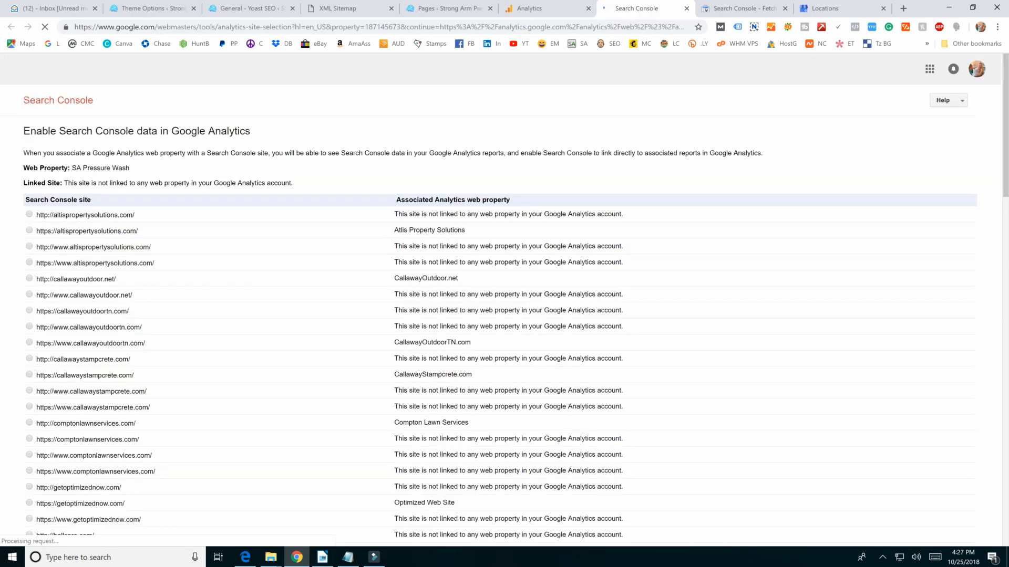
{"action": "scroll", "coordinate": [123, 310], "scroll_direction": "down", "scroll_amount": 20}
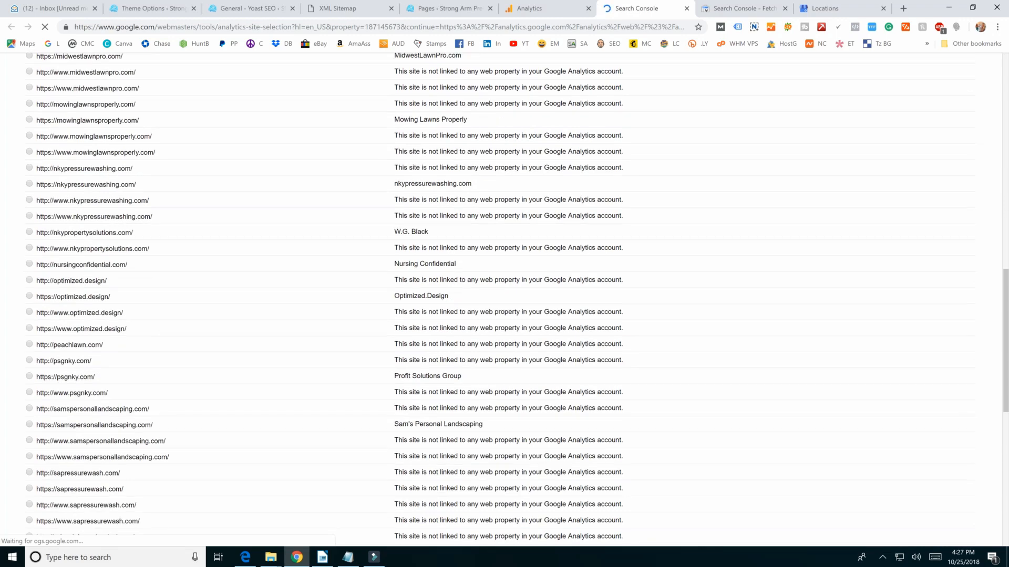
{"action": "scroll", "coordinate": [122, 319], "scroll_direction": "down", "scroll_amount": 2}
{"action": "scroll", "coordinate": [96, 372], "scroll_direction": "down", "scroll_amount": 3}
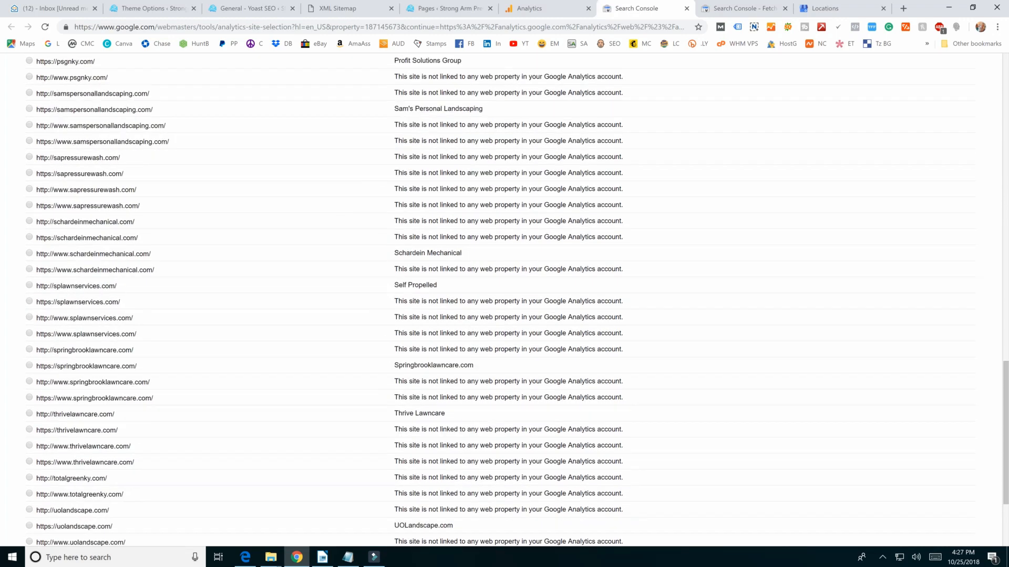
{"action": "scroll", "coordinate": [108, 367], "scroll_direction": "down", "scroll_amount": 3}
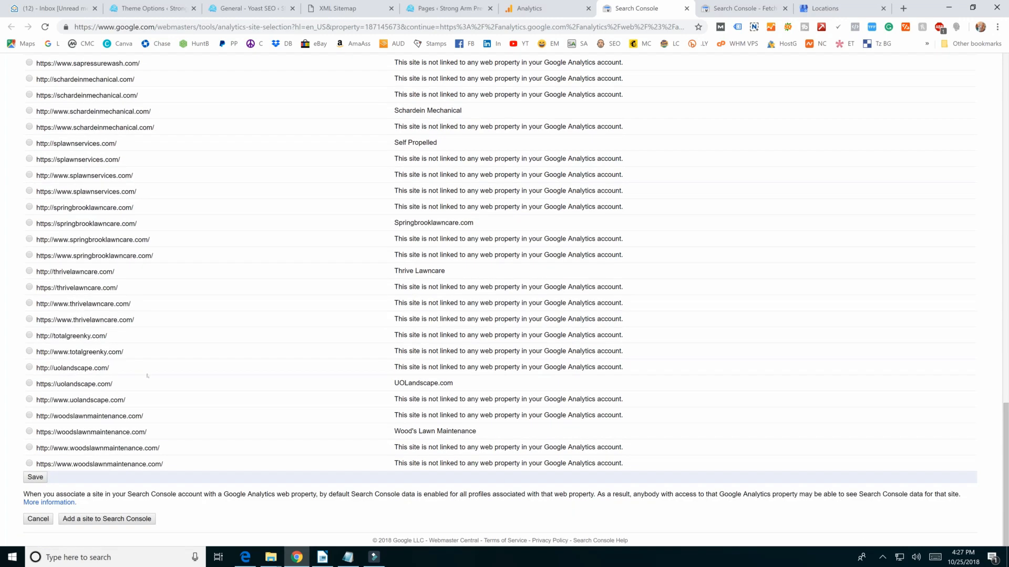
{"action": "scroll", "coordinate": [147, 375], "scroll_direction": "up", "scroll_amount": 6}
{"action": "scroll", "coordinate": [147, 376], "scroll_direction": "up", "scroll_amount": 7}
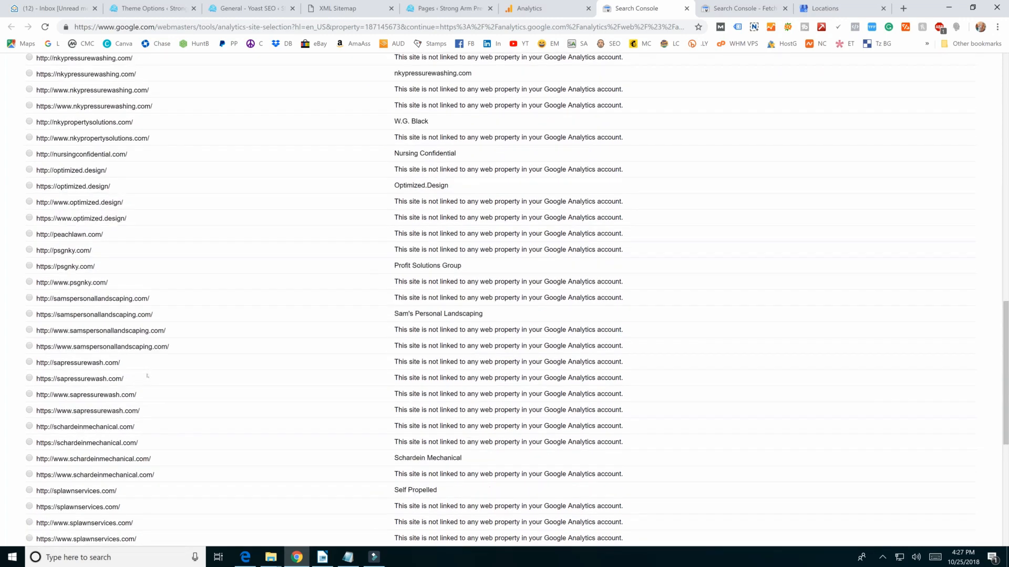
{"action": "scroll", "coordinate": [147, 376], "scroll_direction": "up", "scroll_amount": 9}
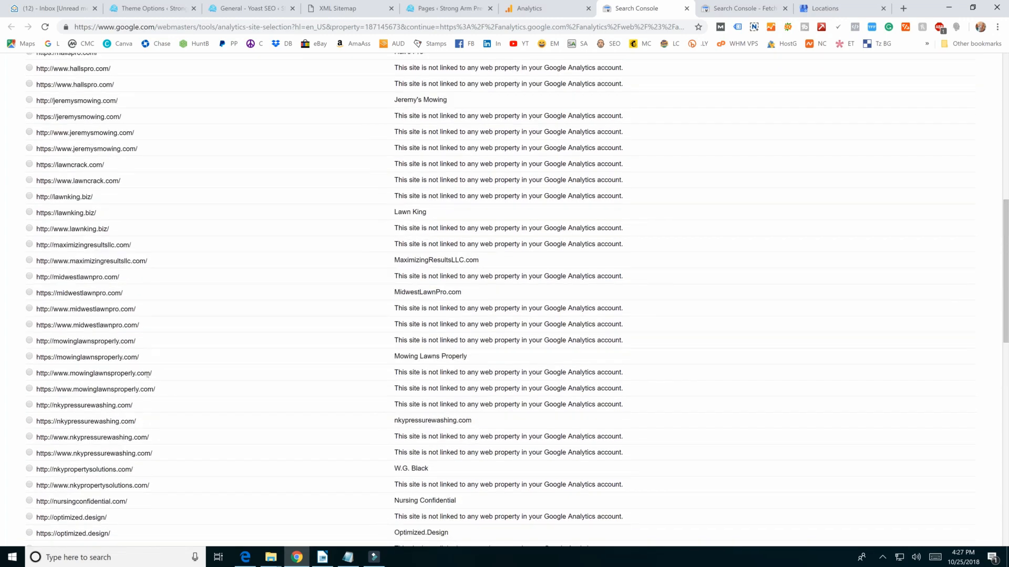
{"action": "scroll", "coordinate": [504, 299], "scroll_direction": "down", "scroll_amount": 14}
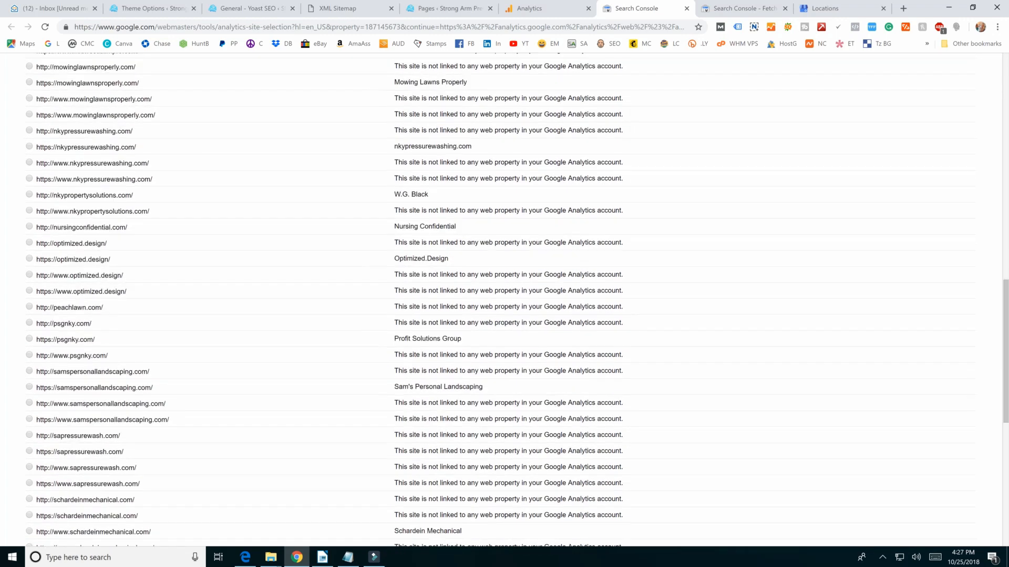
{"action": "scroll", "coordinate": [147, 376], "scroll_direction": "down", "scroll_amount": 1}
{"action": "scroll", "coordinate": [148, 376], "scroll_direction": "down", "scroll_amount": 3}
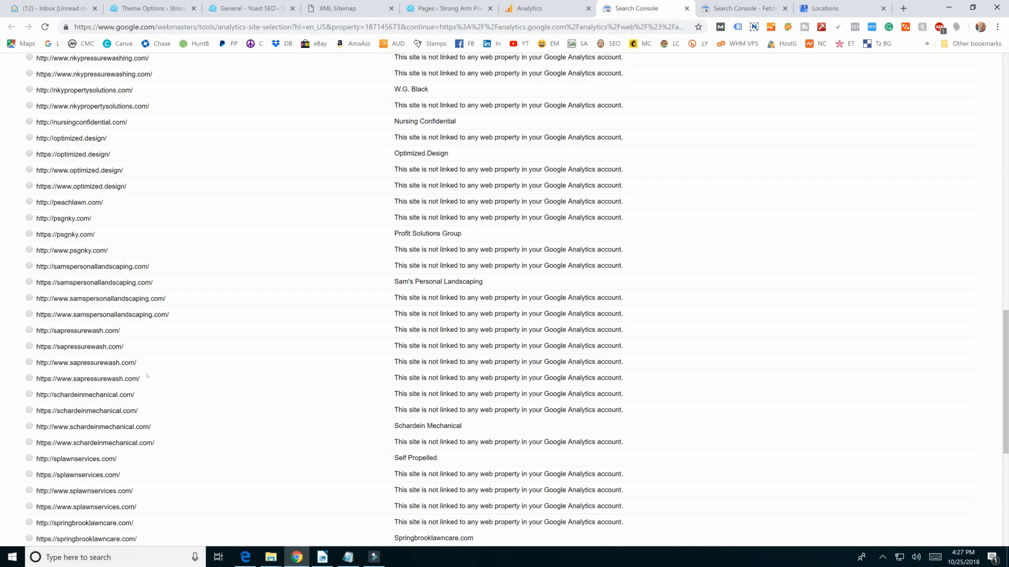
{"action": "scroll", "coordinate": [147, 376], "scroll_direction": "down", "scroll_amount": 4}
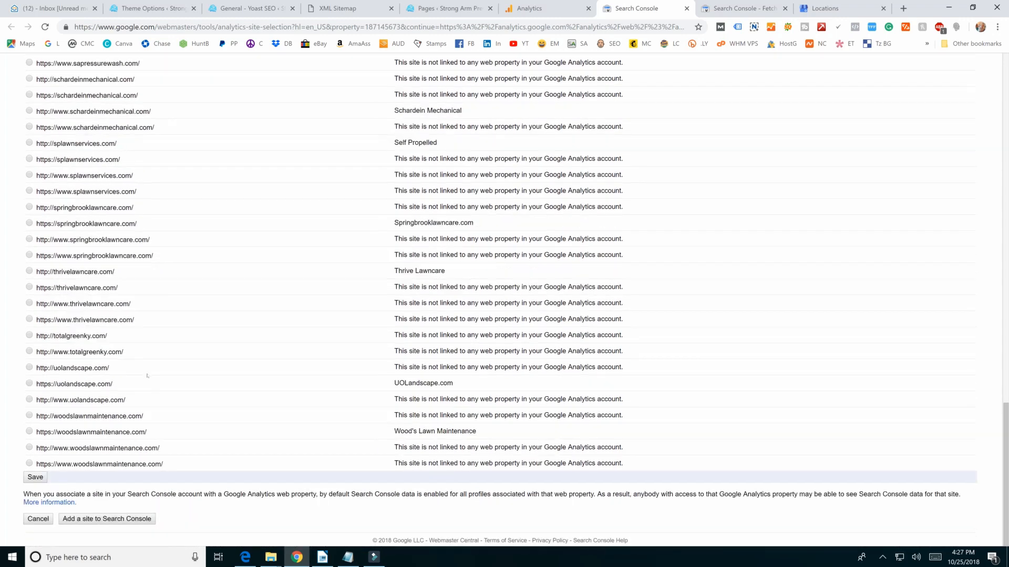
{"action": "scroll", "coordinate": [147, 375], "scroll_direction": "up", "scroll_amount": 20}
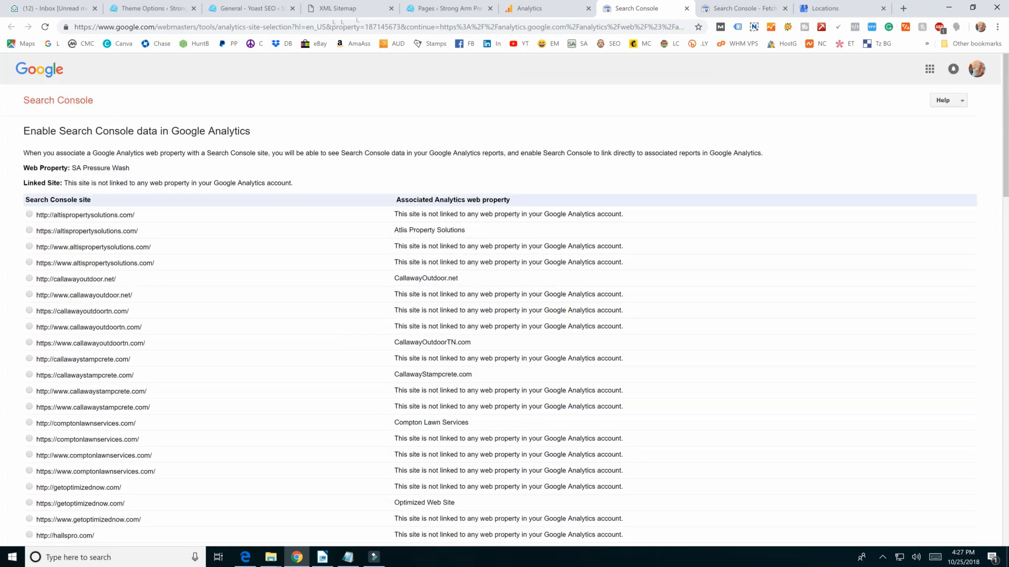
- Select the sapressurewash.com site and save its association with the Analytics property
{"action": "left_click", "coordinate": [45, 27]}
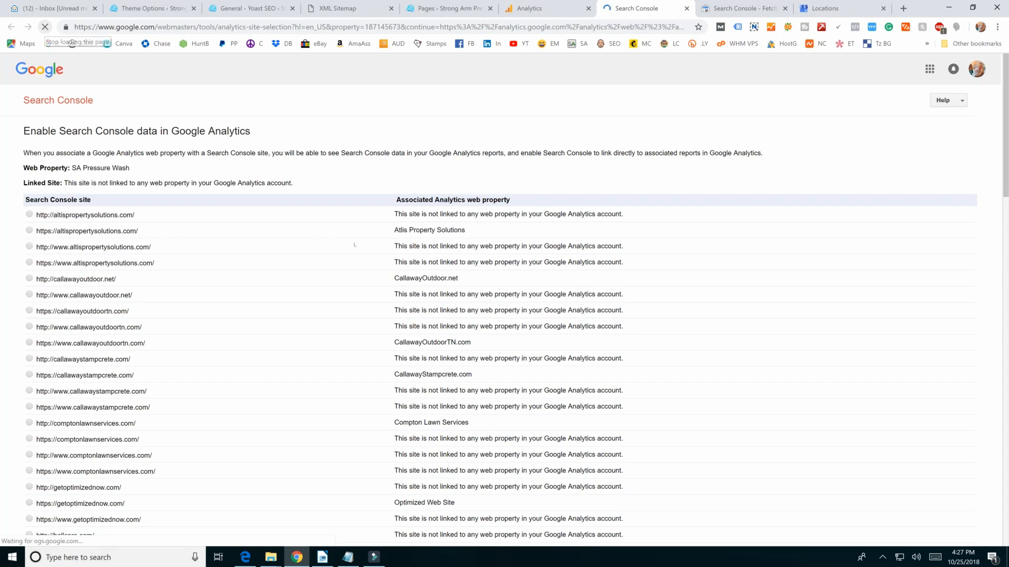
{"action": "scroll", "coordinate": [212, 326], "scroll_direction": "down", "scroll_amount": 20}
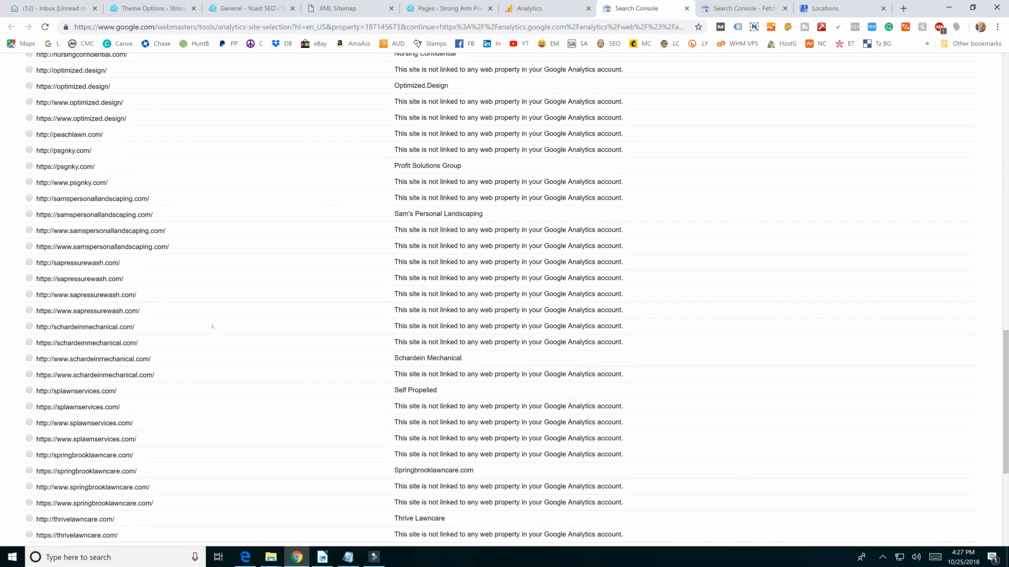
{"action": "scroll", "coordinate": [212, 326], "scroll_direction": "down", "scroll_amount": 1}
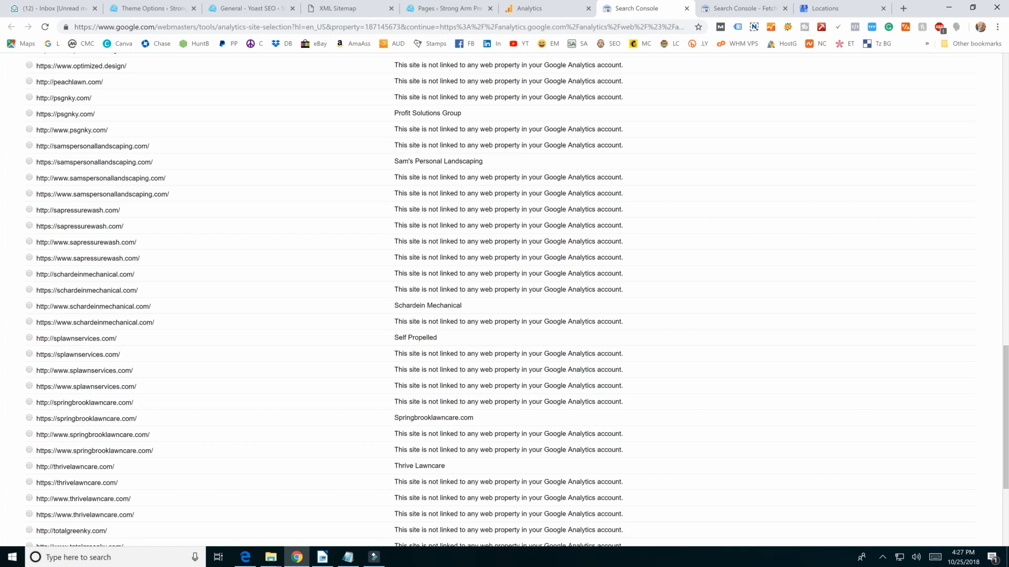
{"action": "left_click_drag", "start_coordinate": [40, 226], "coordinate": [57, 227]}
{"action": "scroll", "coordinate": [24, 242], "scroll_direction": "down", "scroll_amount": 4}
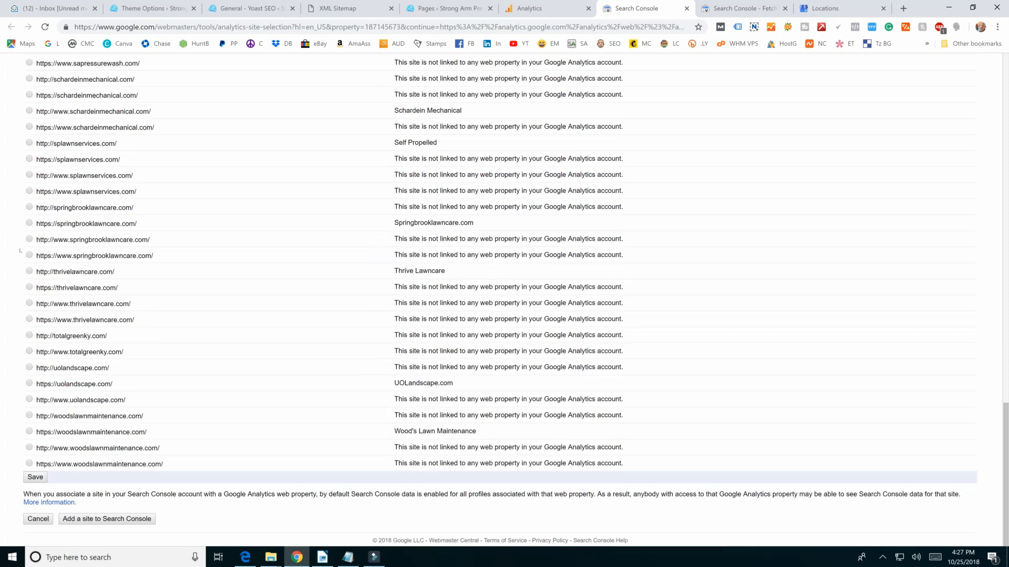
{"action": "left_click", "coordinate": [40, 478]}
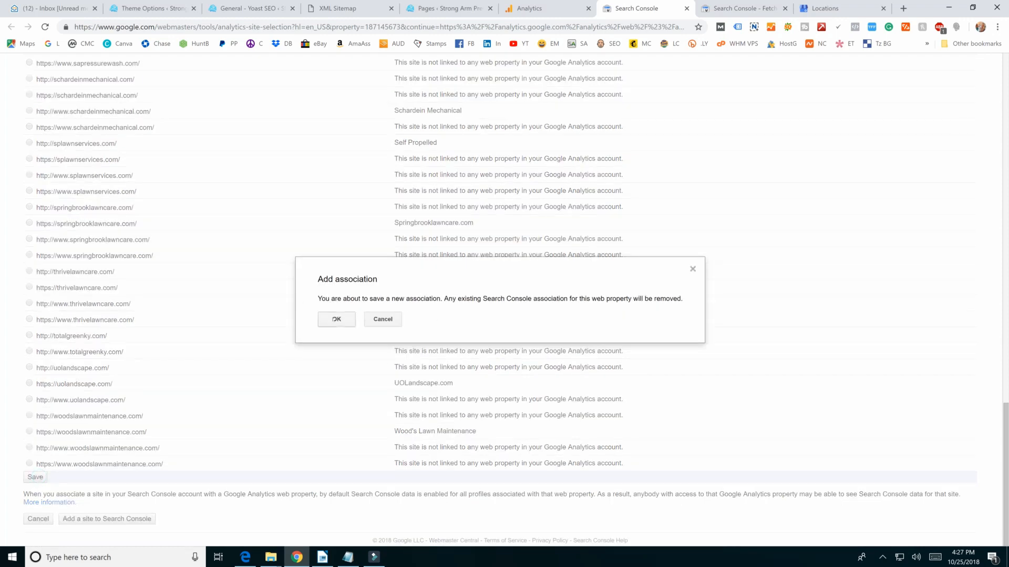
{"action": "left_click", "coordinate": [335, 319]}
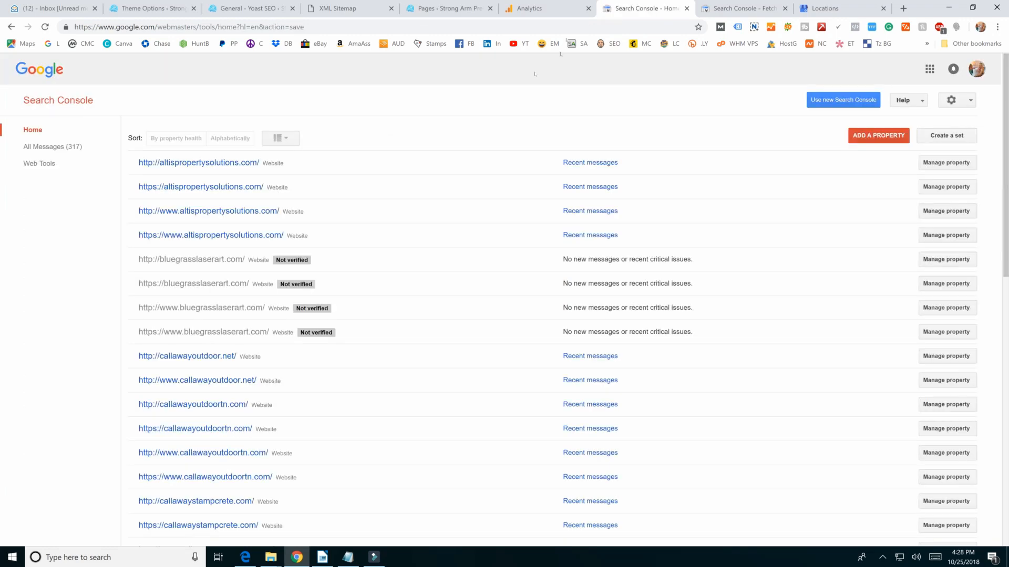
- Back on the www Fetch as Google page, request indexing of the homepage and direct links
{"action": "left_click", "coordinate": [558, 8]}
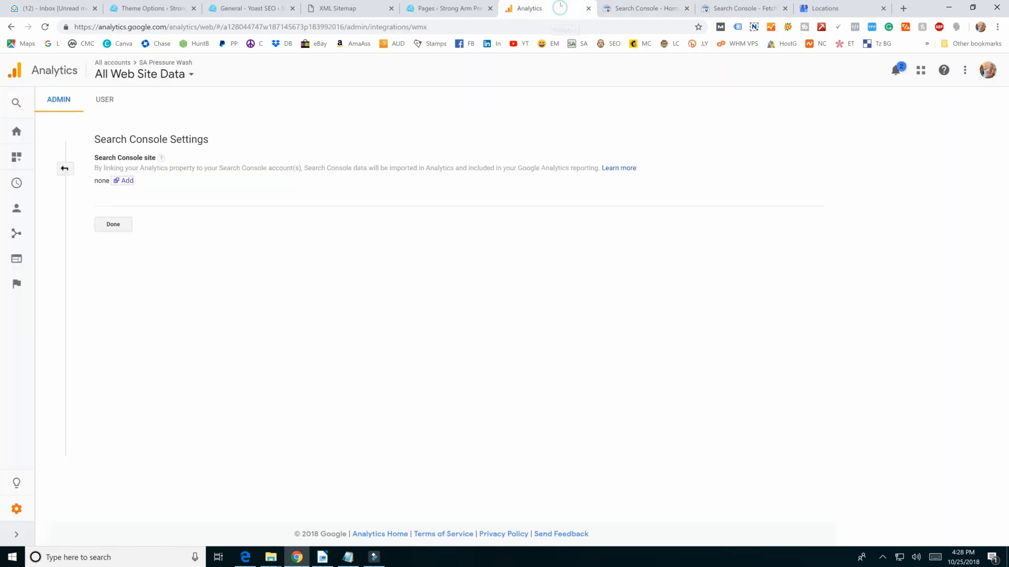
{"action": "left_click", "coordinate": [588, 8]}
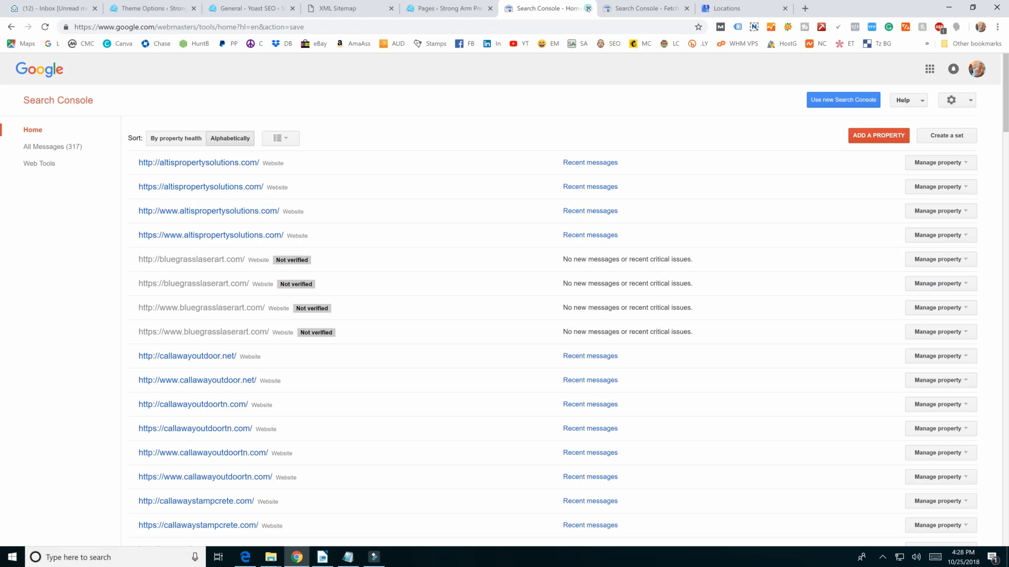
{"action": "left_click", "coordinate": [588, 9]}
{"action": "left_click", "coordinate": [777, 263]}
{"action": "left_click", "coordinate": [352, 354]}
{"action": "left_click", "coordinate": [361, 311]}
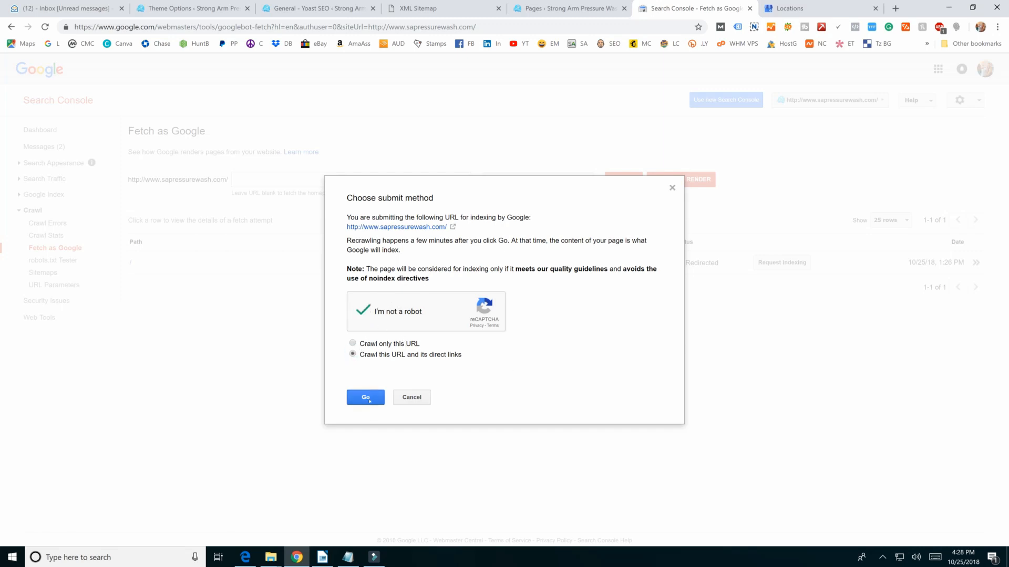
{"action": "left_click", "coordinate": [369, 401]}
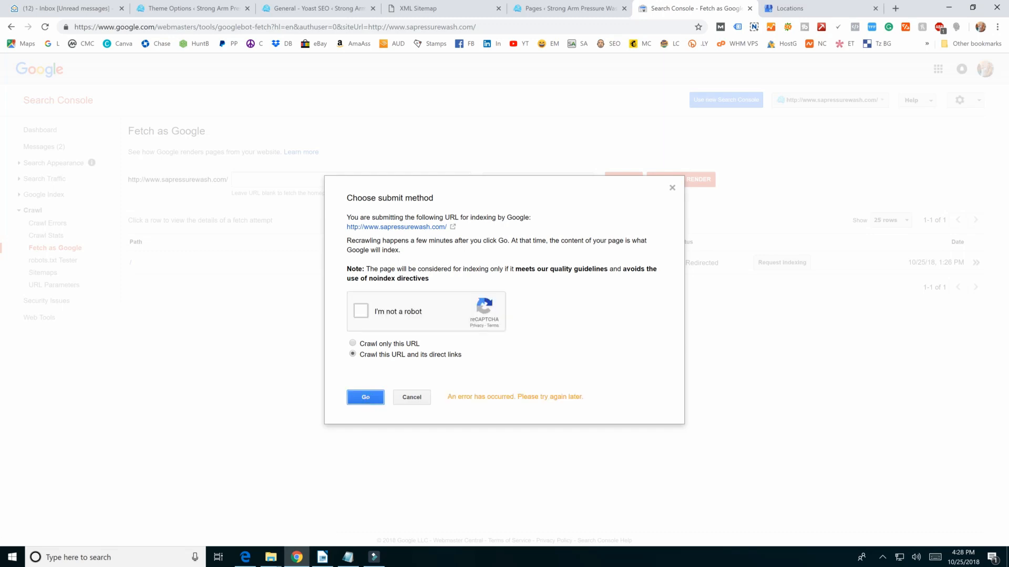
- Dismiss the indexing submission error with Cancel
{"action": "left_click_drag", "start_coordinate": [457, 398], "coordinate": [551, 400]}
{"action": "left_click", "coordinate": [567, 400]}
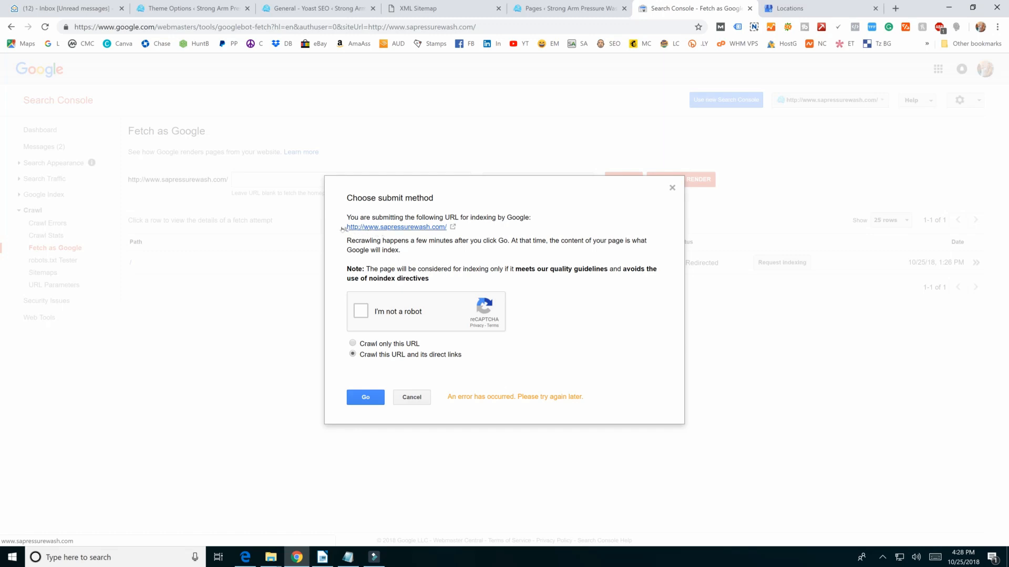
{"action": "left_click", "coordinate": [412, 397]}
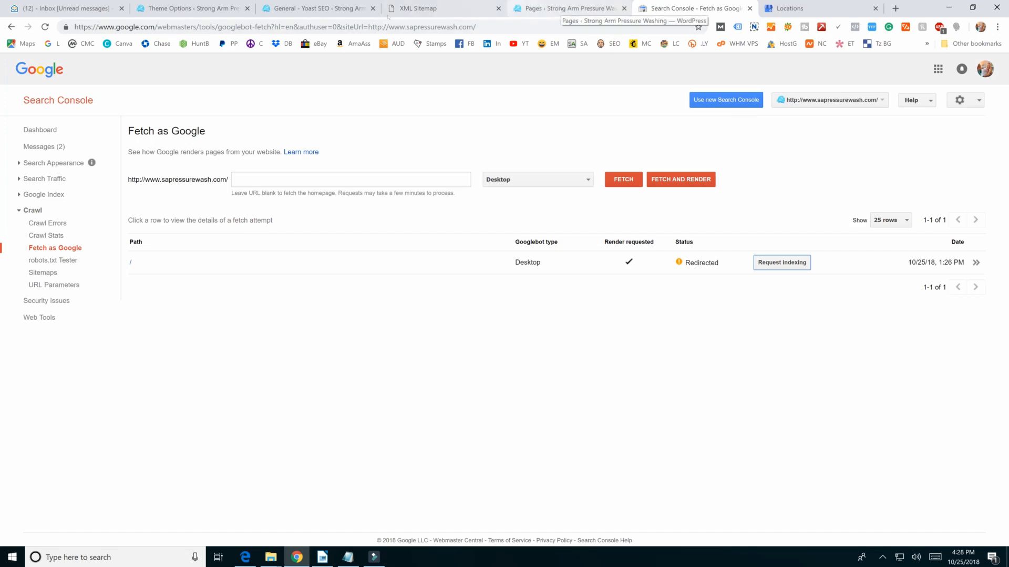
- From Yoast's Search Console settings, get a Google authorization code and allow Yoast access
{"action": "left_click", "coordinate": [207, 7]}
{"action": "left_click", "coordinate": [277, 8]}
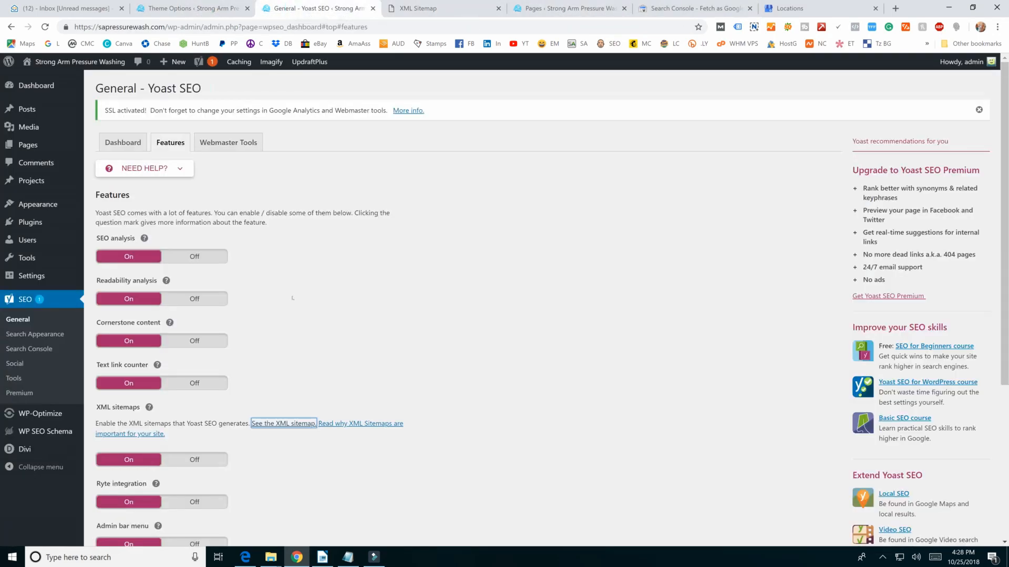
{"action": "left_click", "coordinate": [32, 349]}
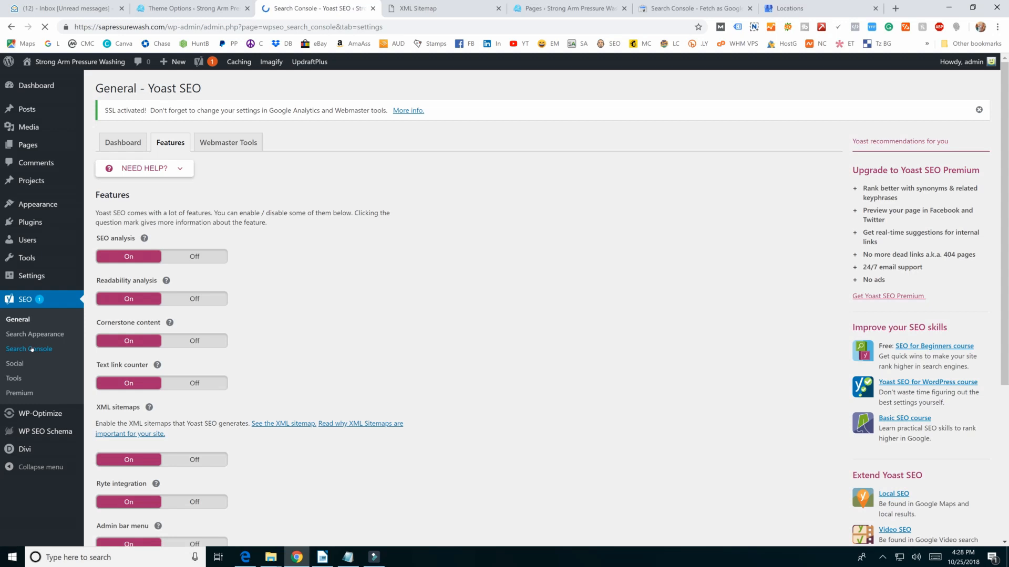
{"action": "left_click", "coordinate": [140, 224]}
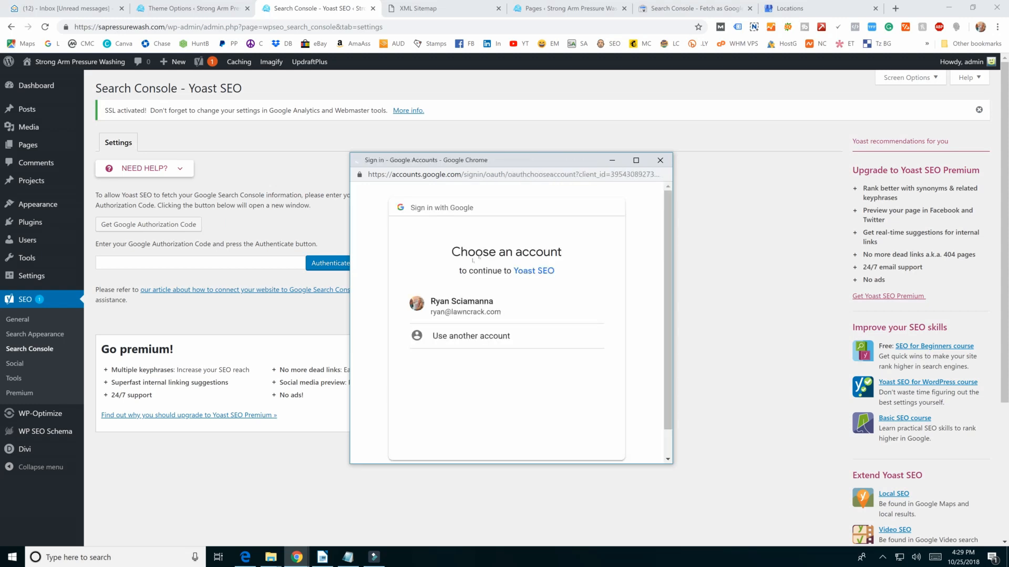
{"action": "left_click", "coordinate": [471, 309]}
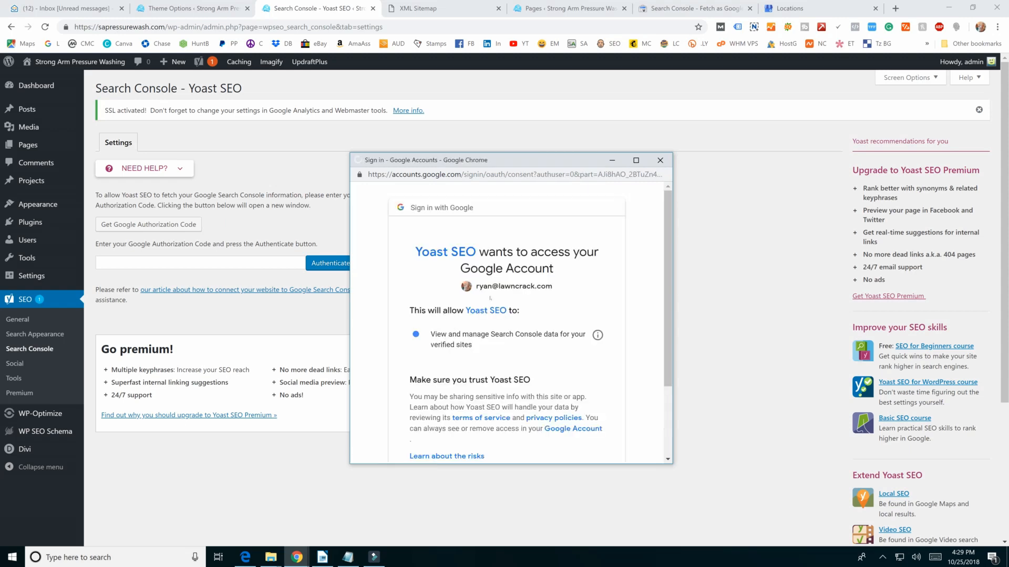
{"action": "scroll", "coordinate": [477, 319], "scroll_direction": "down", "scroll_amount": 1}
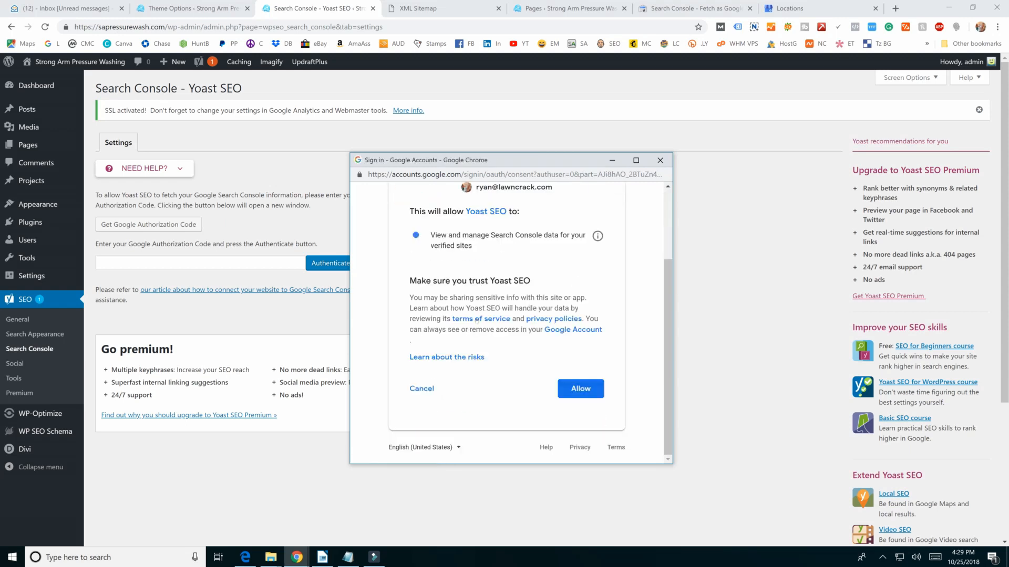
{"action": "left_click", "coordinate": [580, 389]}
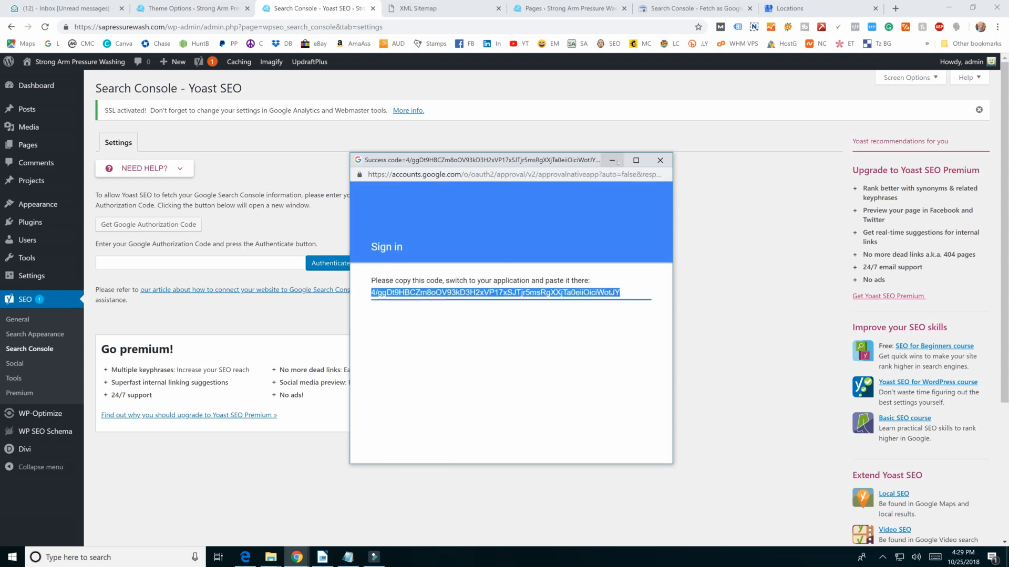
- Paste the authorization code into Yoast and authenticate
{"action": "left_click", "coordinate": [515, 325]}
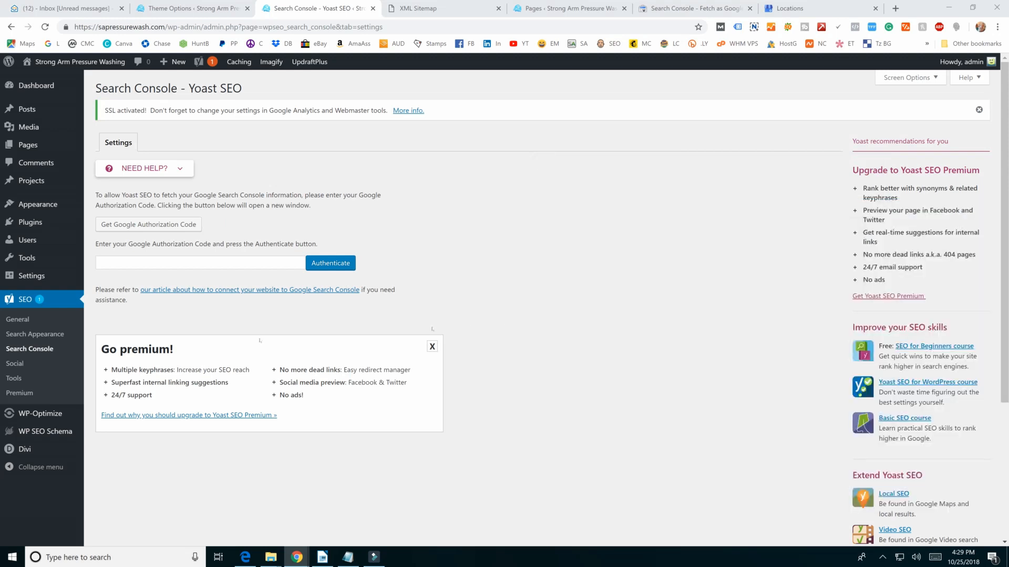
{"action": "left_click", "coordinate": [235, 262]}
{"action": "key", "text": "ctrl+v"}
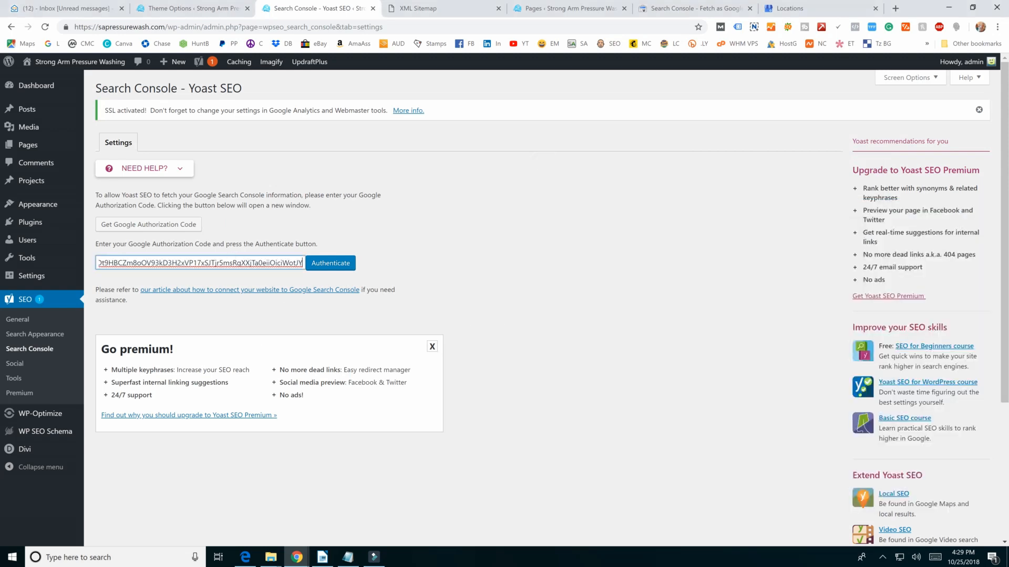
{"action": "left_click", "coordinate": [314, 266]}
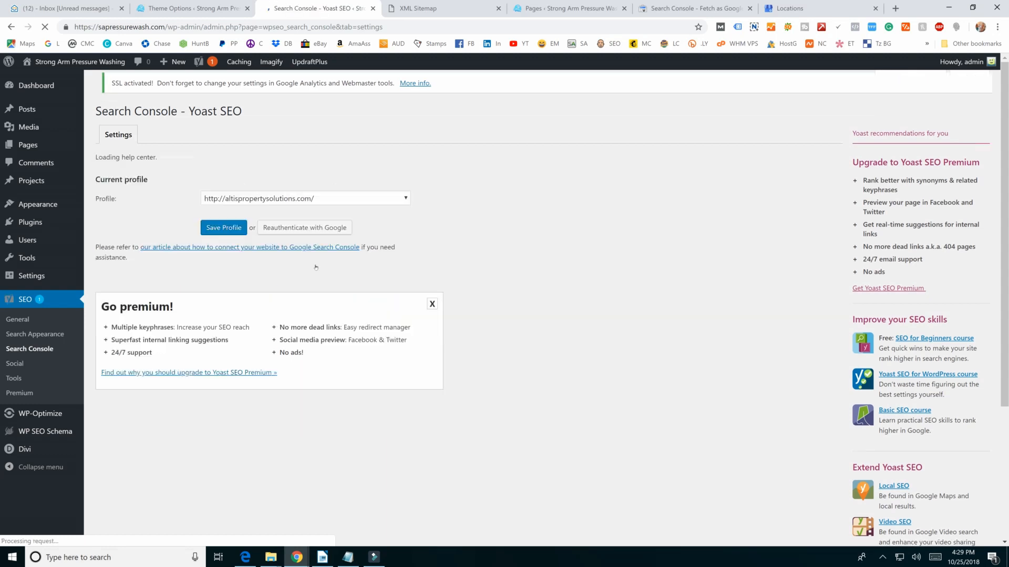
{"action": "left_click", "coordinate": [354, 212]}
{"action": "scroll", "coordinate": [316, 286], "scroll_direction": "down", "scroll_amount": 3}
{"action": "scroll", "coordinate": [305, 289], "scroll_direction": "up", "scroll_amount": 5}
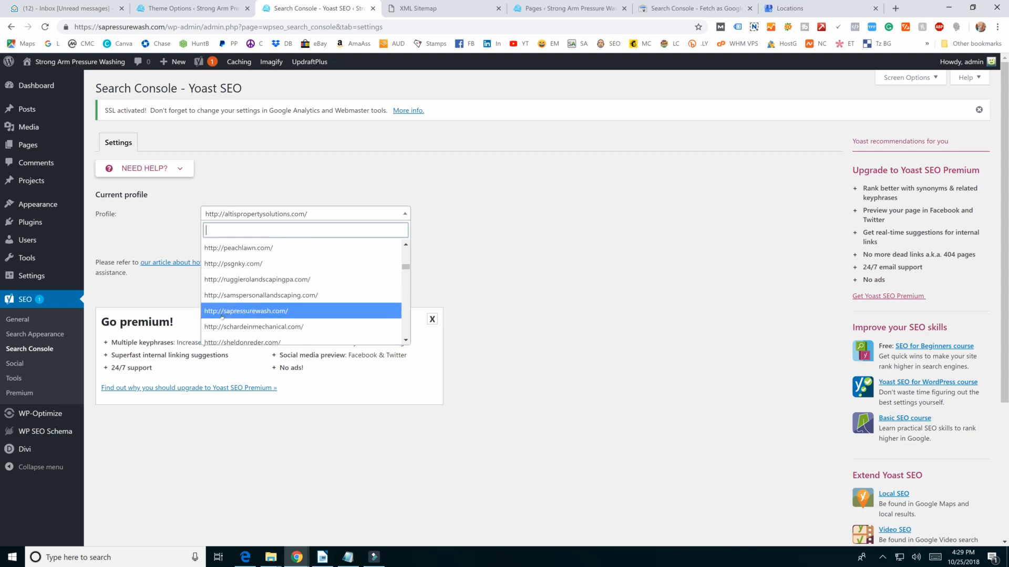
{"action": "scroll", "coordinate": [223, 325], "scroll_direction": "down", "scroll_amount": 8}
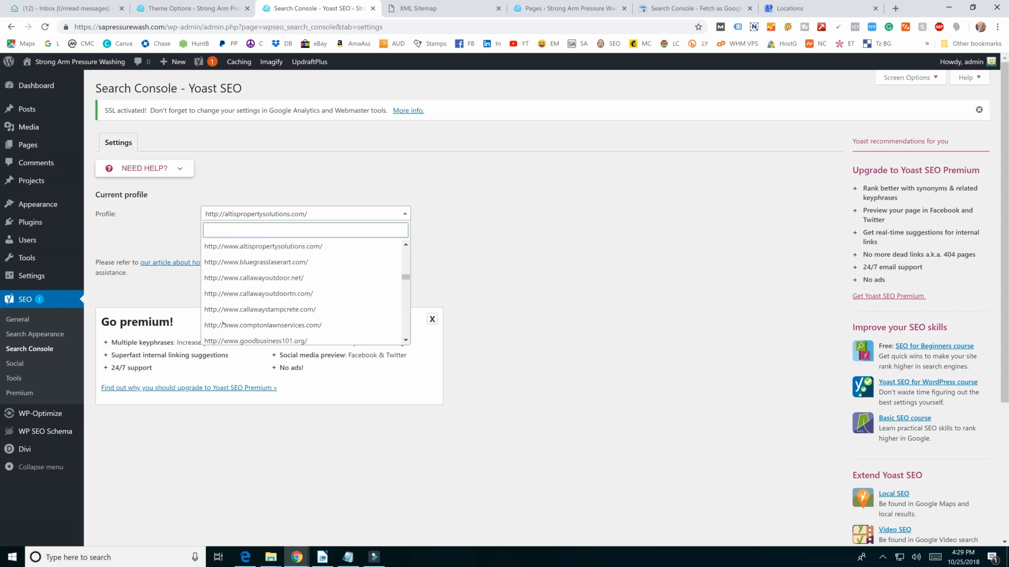
{"action": "scroll", "coordinate": [249, 304], "scroll_direction": "down", "scroll_amount": 3}
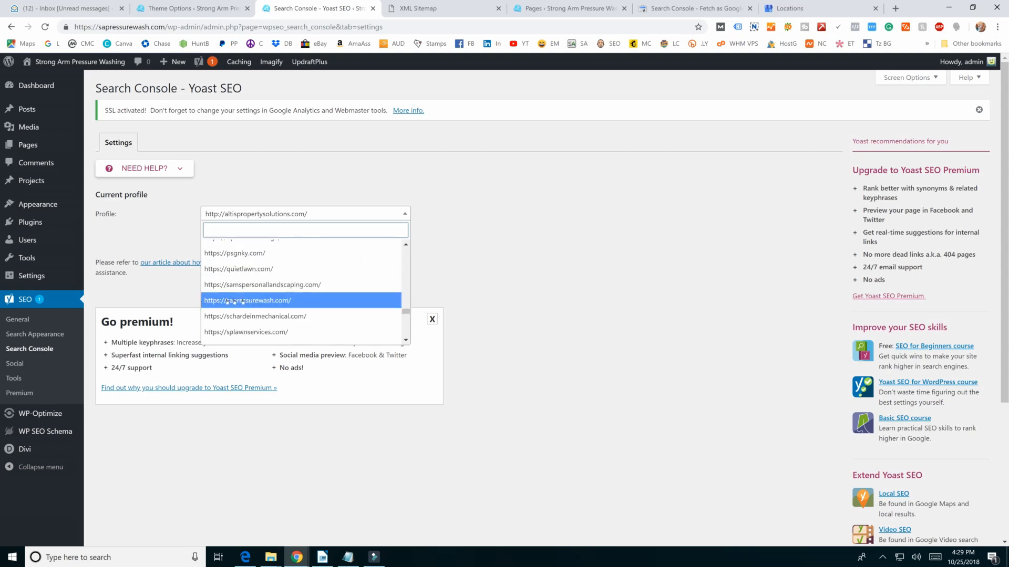
{"action": "left_click", "coordinate": [224, 304]}
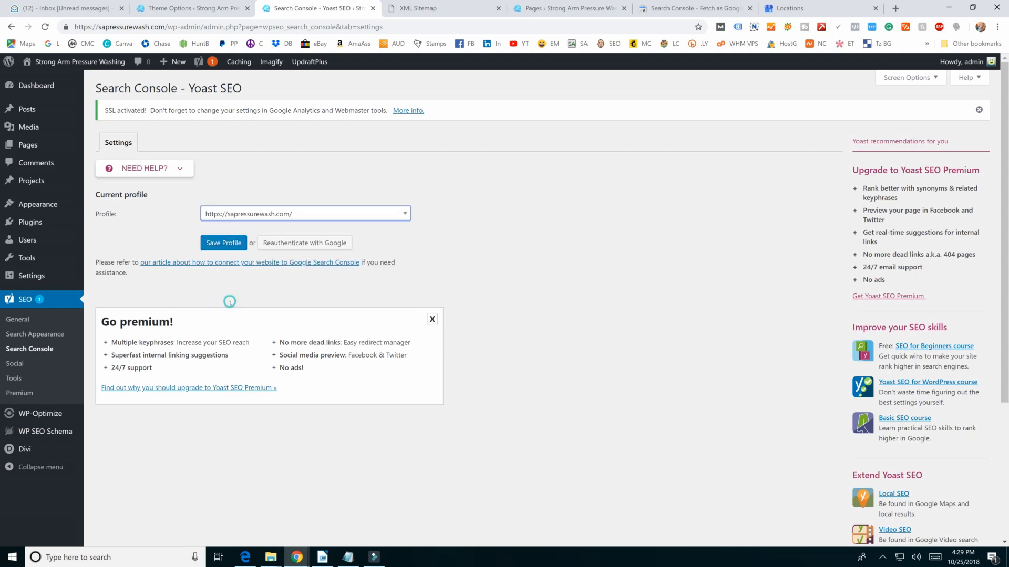
{"action": "left_click", "coordinate": [229, 245]}
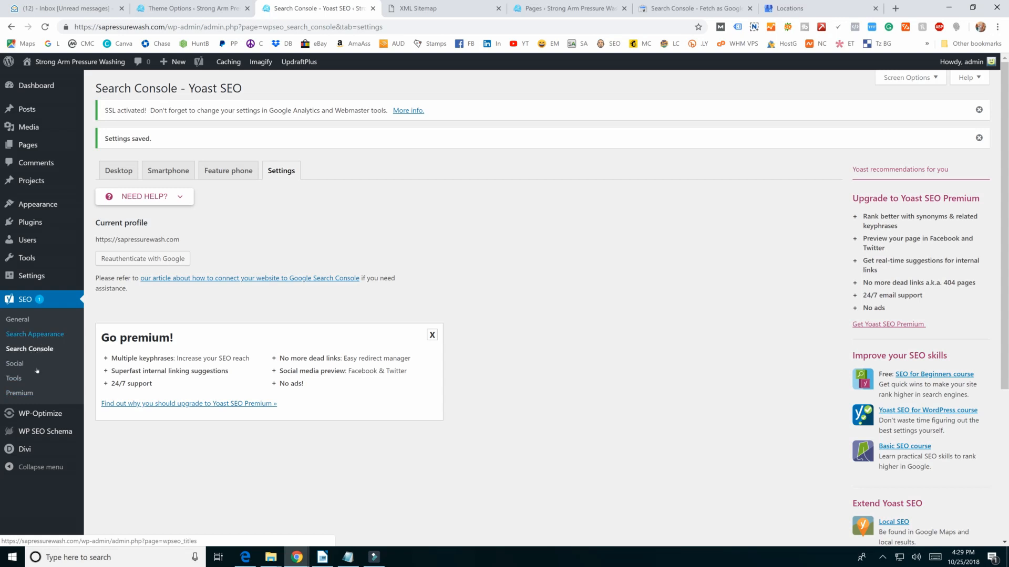
- In Yoast Search Appearance, choose the ⋆ title separator and declare the site a Company
{"action": "left_click", "coordinate": [38, 338]}
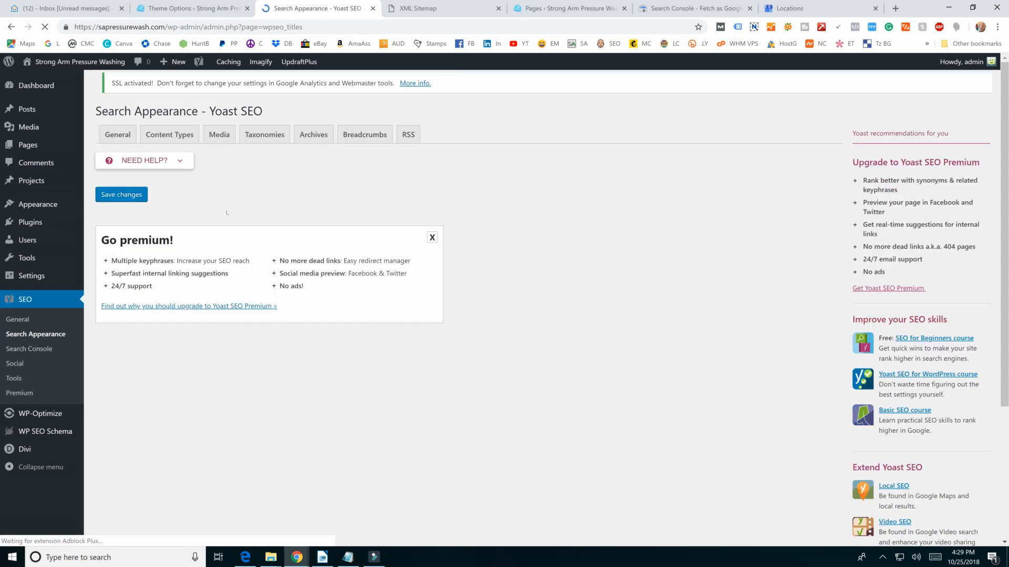
{"action": "left_click", "coordinate": [289, 248]}
{"action": "left_click", "coordinate": [347, 392]}
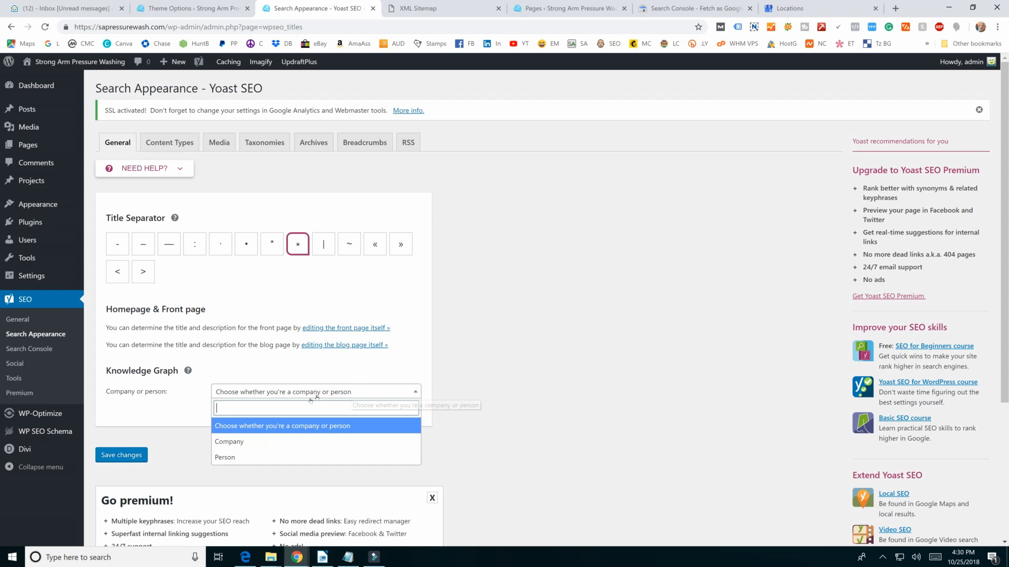
{"action": "left_click", "coordinate": [252, 440]}
- Name the company Strong Arm Pressure Washing, use SA-Pressure-Wash-Logo.png as its logo, and save
{"action": "left_click", "coordinate": [250, 433]}
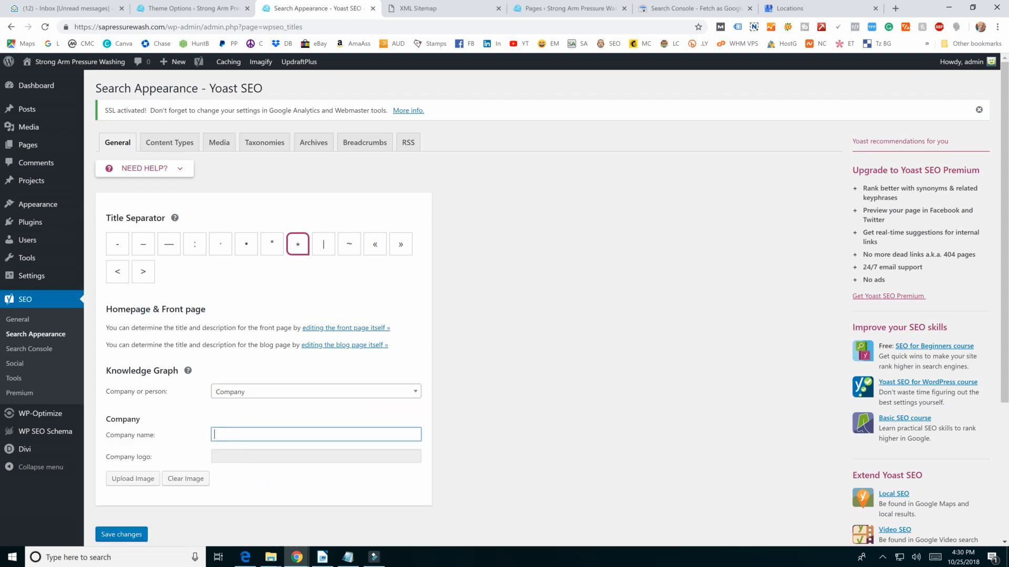
{"action": "type", "text": "Strong Arm Pressure Washing"}
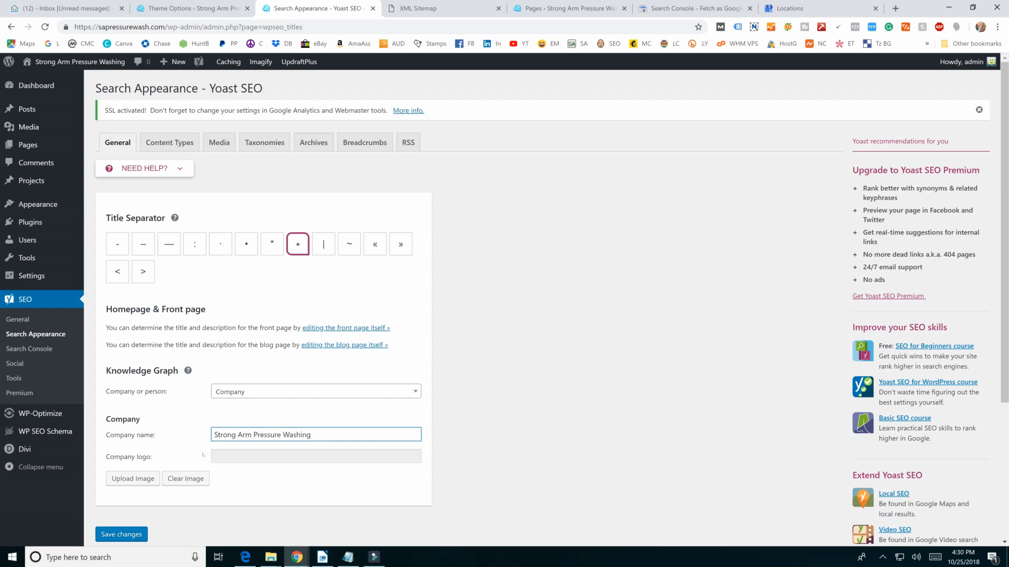
{"action": "left_click", "coordinate": [133, 479]}
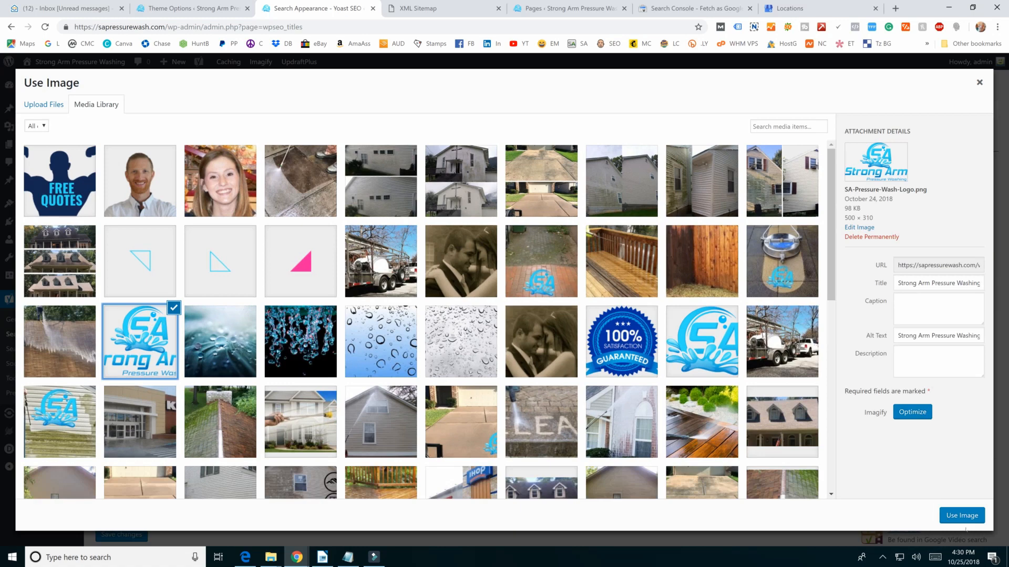
{"action": "left_click", "coordinate": [962, 515]}
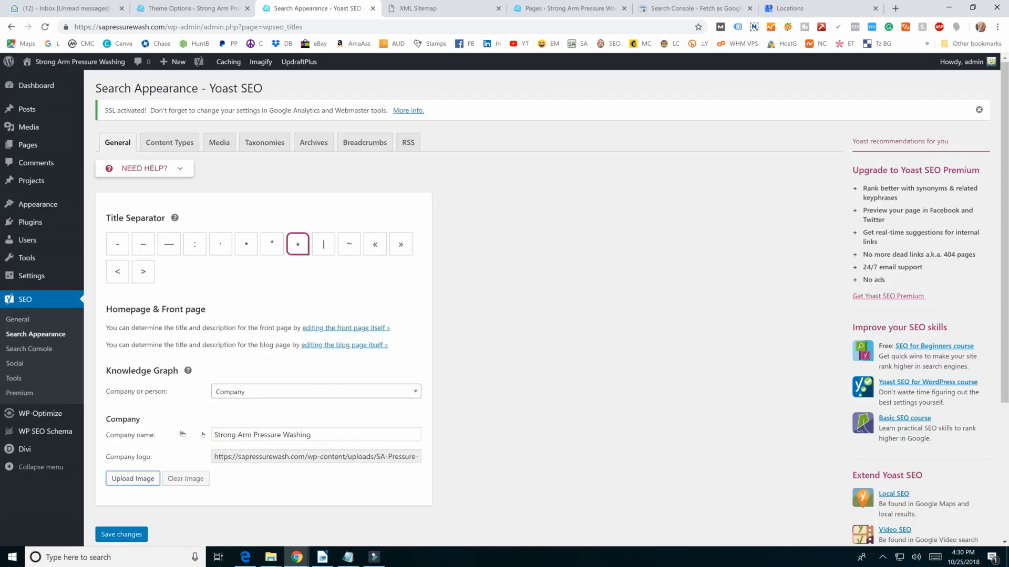
{"action": "left_click", "coordinate": [121, 534]}
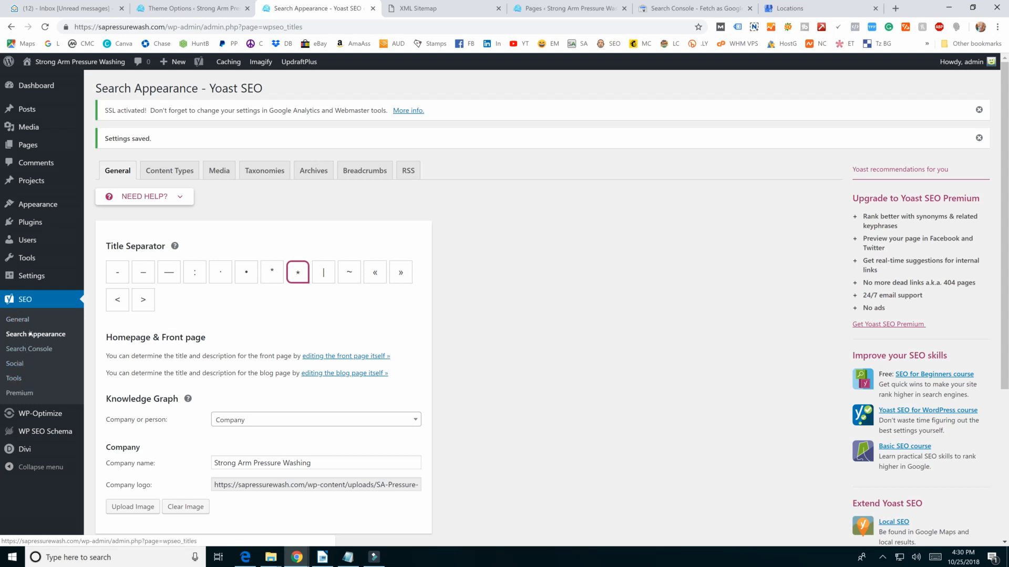
{"action": "left_click", "coordinate": [676, 9]}
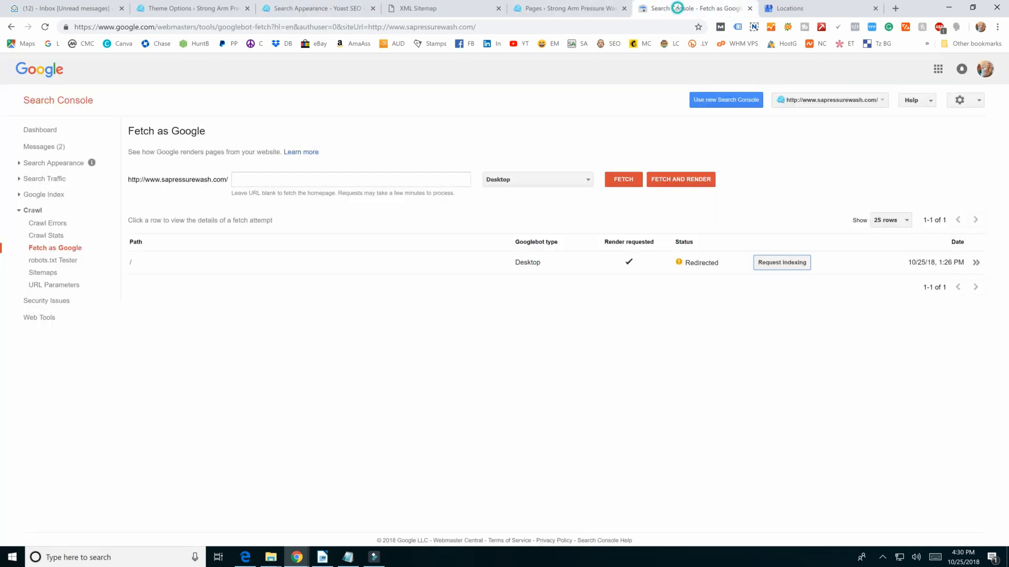
{"action": "left_click", "coordinate": [782, 262]}
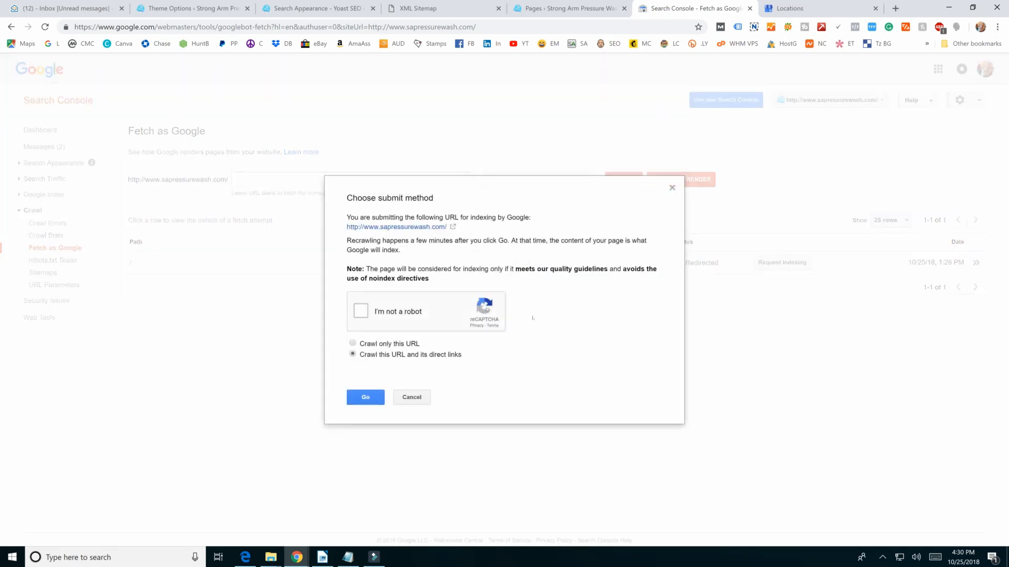
{"action": "left_click", "coordinate": [359, 312]}
{"action": "left_click", "coordinate": [365, 400]}
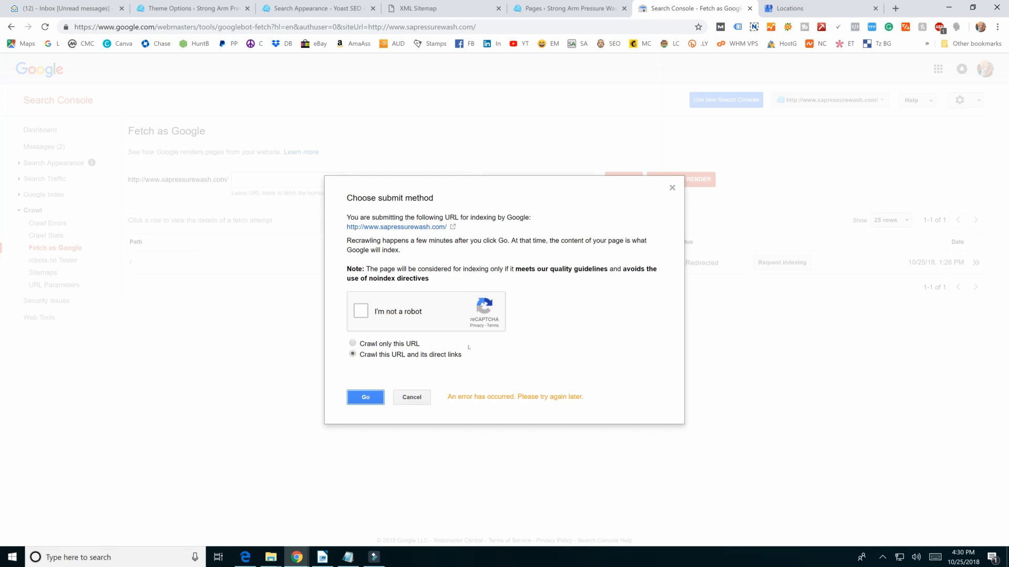
- Cancel the failed indexing submission, reload the page, and bring up the Yoast XML sitemap
{"action": "left_click", "coordinate": [412, 397]}
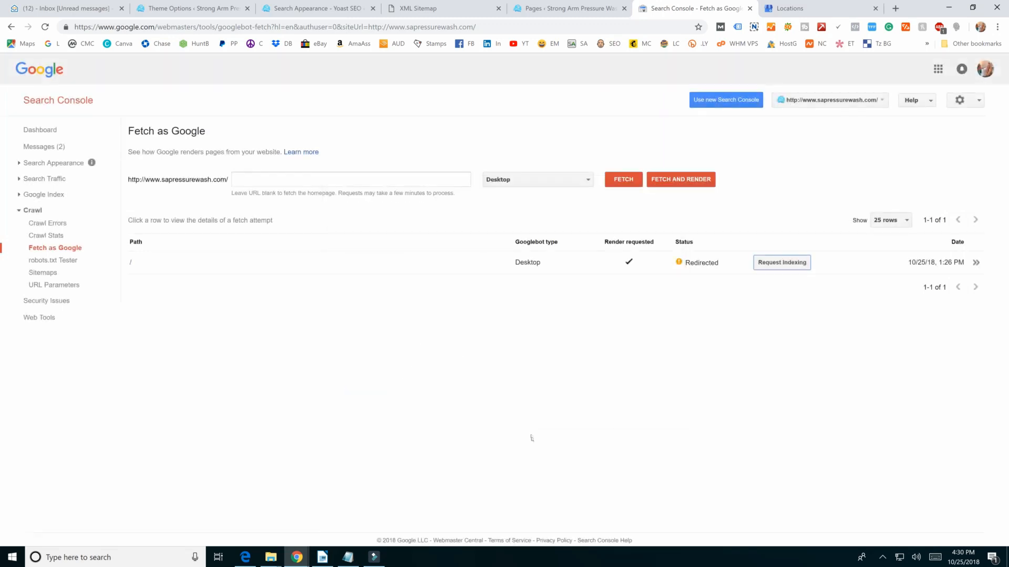
{"action": "left_click", "coordinate": [45, 26]}
{"action": "left_click", "coordinate": [445, 7]}
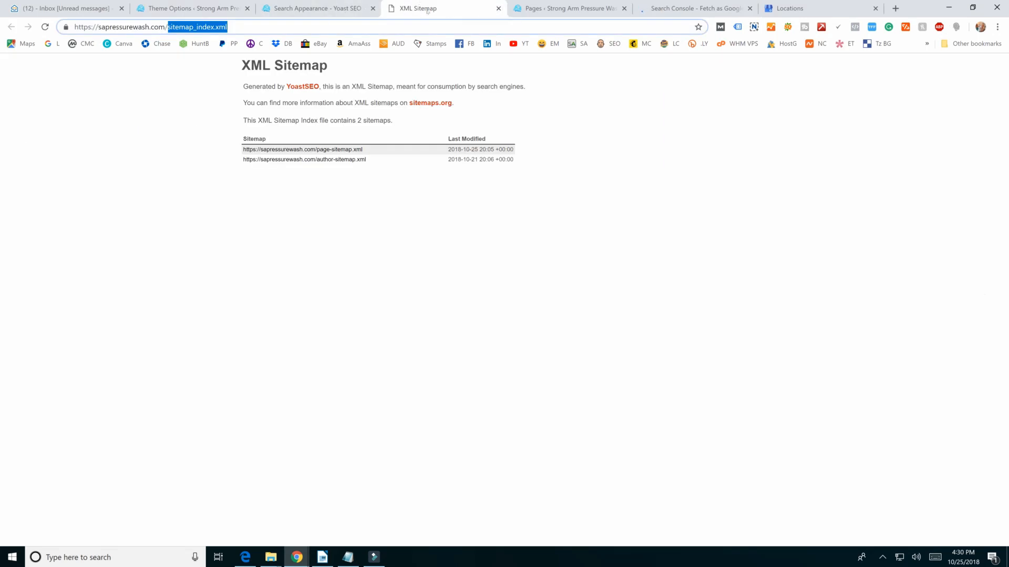
- Close the Yoast Search Appearance and WordPress pages tabs
{"action": "left_click", "coordinate": [310, 8]}
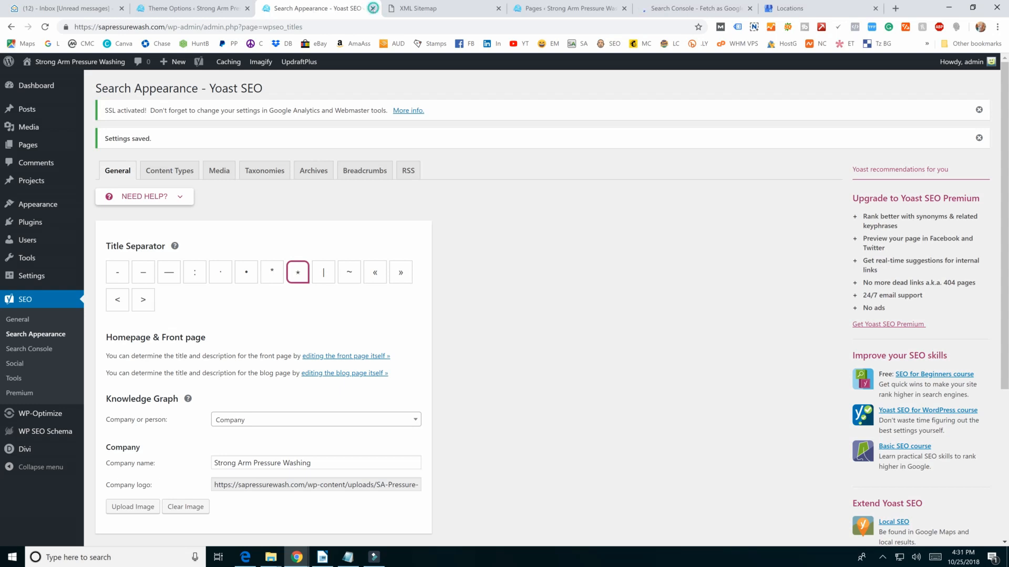
{"action": "left_click", "coordinate": [373, 8]}
{"action": "left_click", "coordinate": [212, 9]}
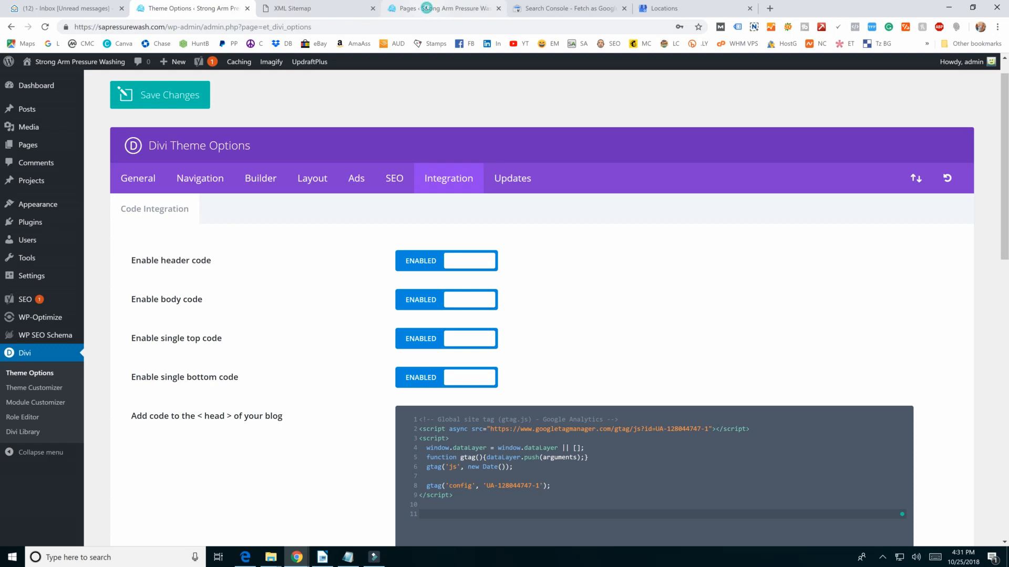
{"action": "left_click", "coordinate": [424, 8]}
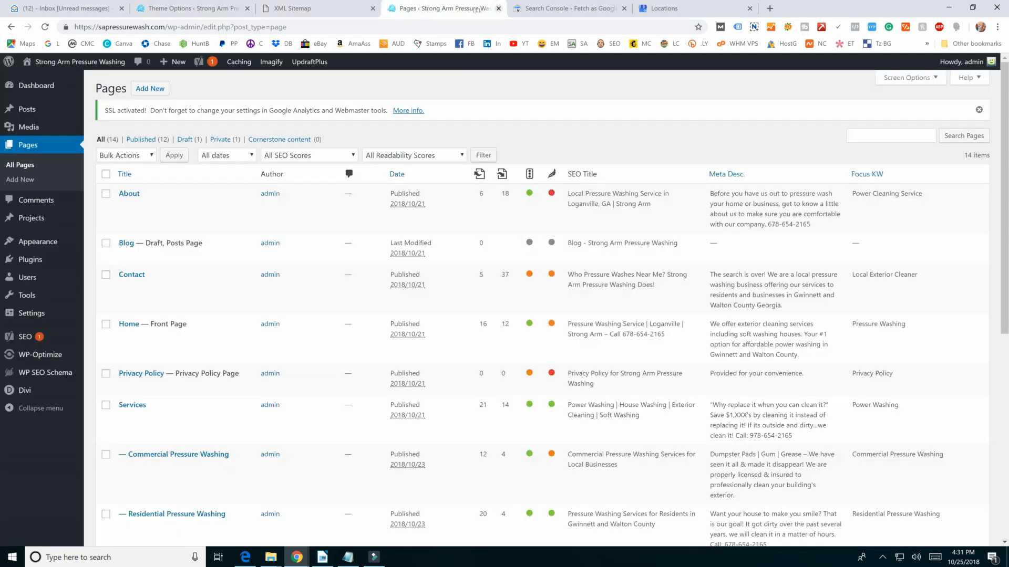
{"action": "left_click", "coordinate": [498, 8]}
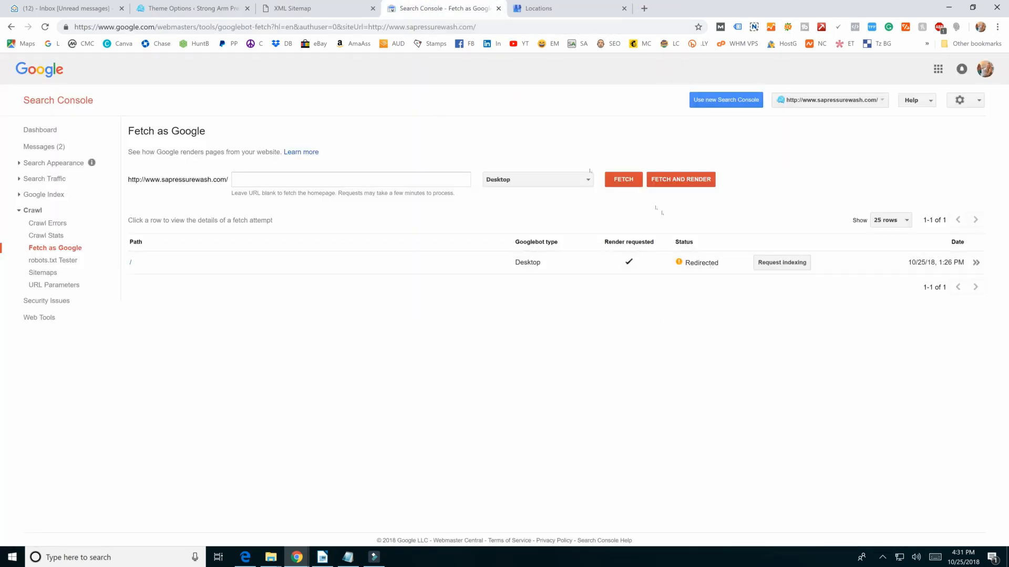
{"action": "left_click", "coordinate": [748, 263]}
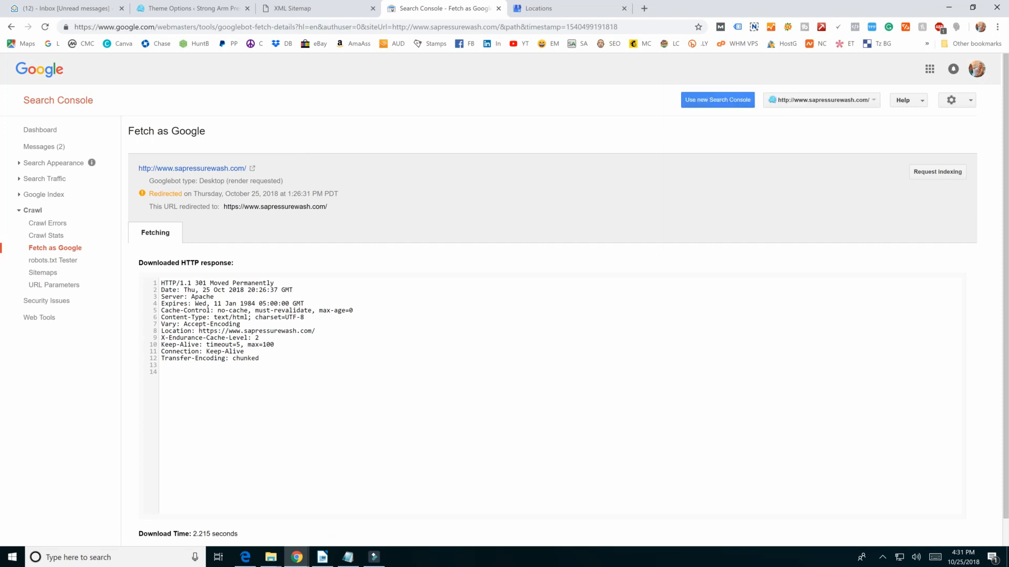
{"action": "left_click_drag", "start_coordinate": [221, 358], "coordinate": [258, 352]}
{"action": "left_click_drag", "start_coordinate": [226, 206], "coordinate": [308, 213]}
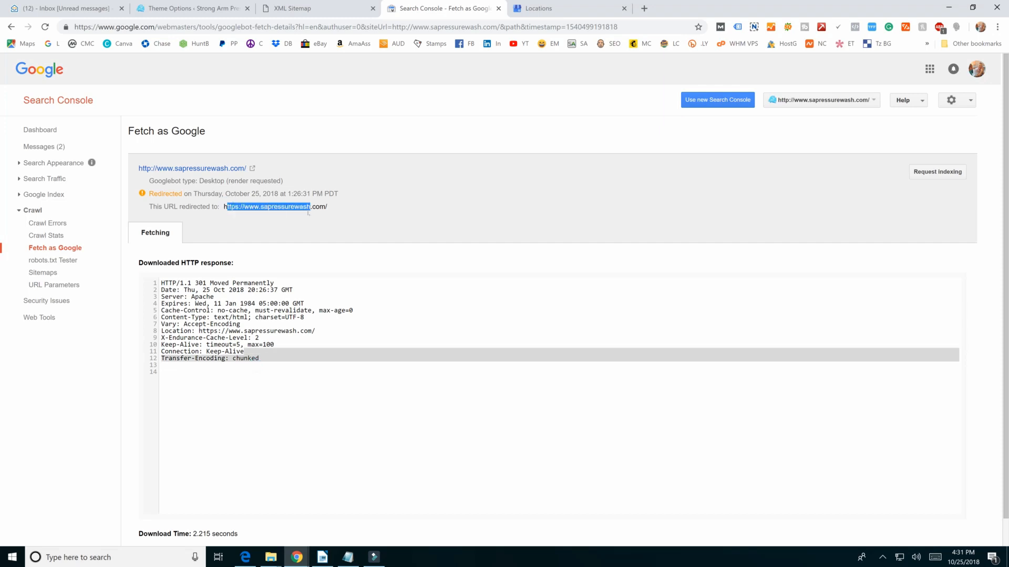
{"action": "left_click_drag", "start_coordinate": [224, 207], "coordinate": [328, 207]}
- Add a new Google My Business location named Strong Arm Pressure Washing and continue
{"action": "left_click", "coordinate": [498, 9]}
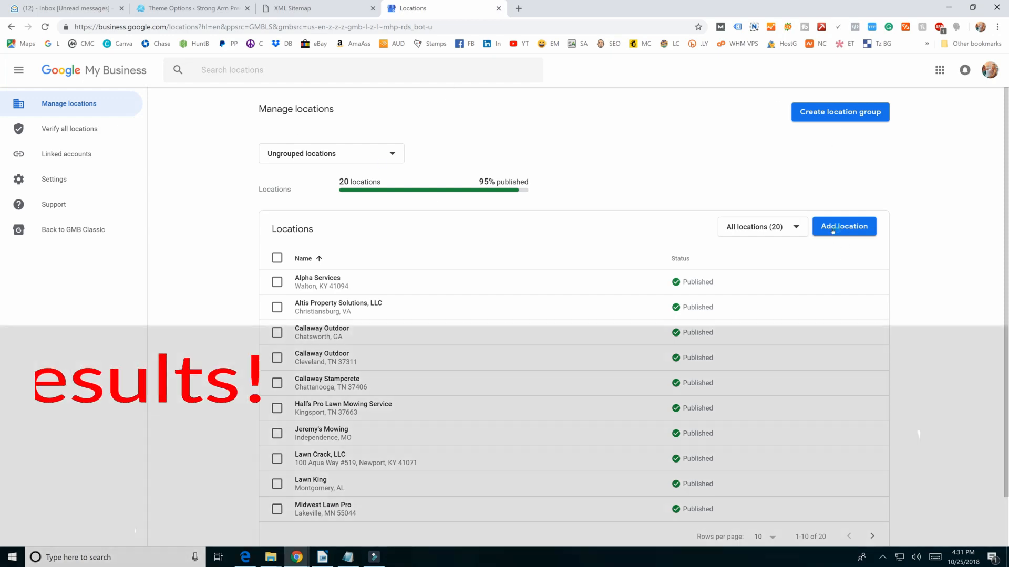
{"action": "left_click", "coordinate": [832, 233]}
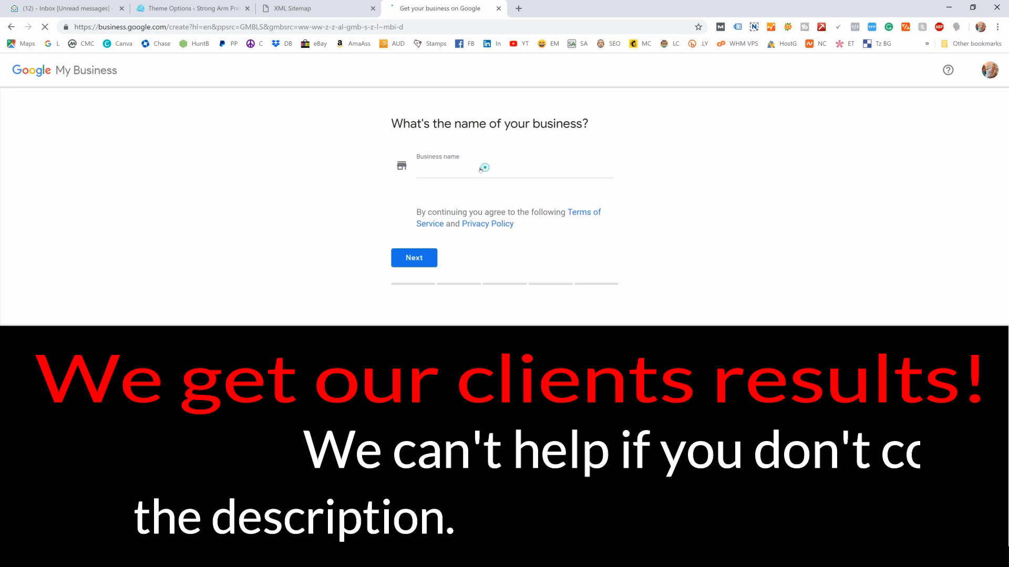
{"action": "type", "text": "Stron"}
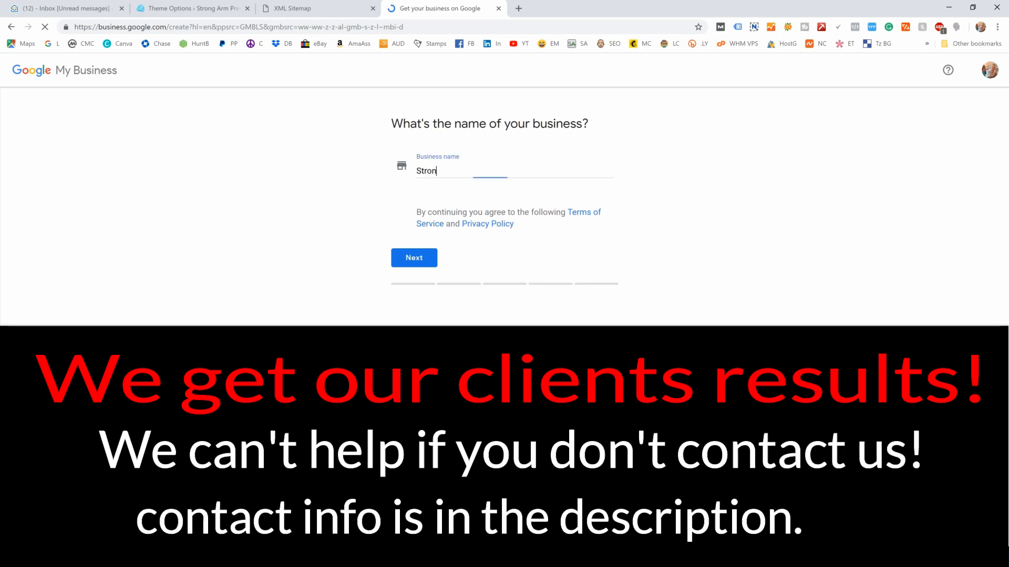
{"action": "type", "text": "g Arm Pressure "}
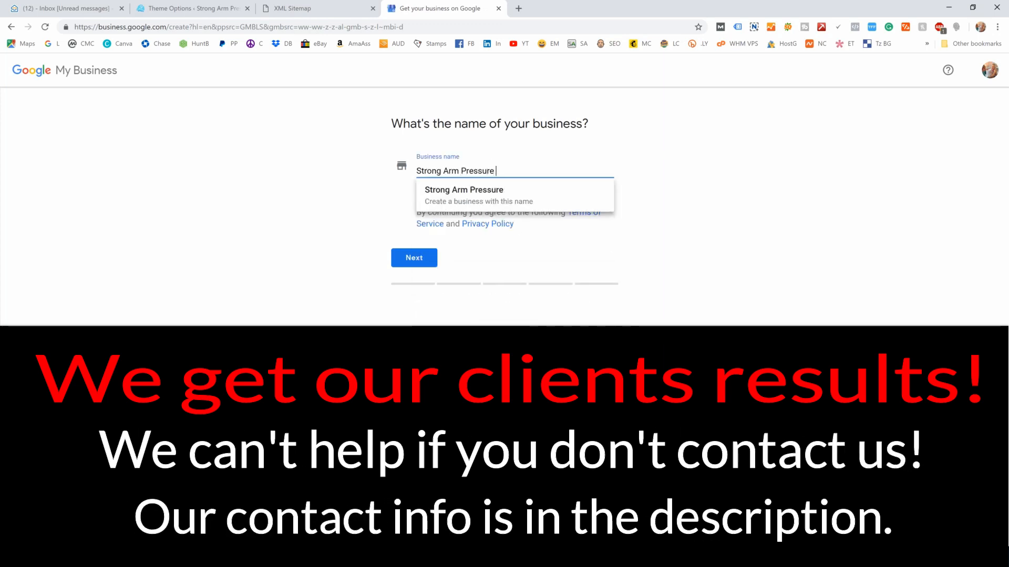
{"action": "type", "text": "Washing"}
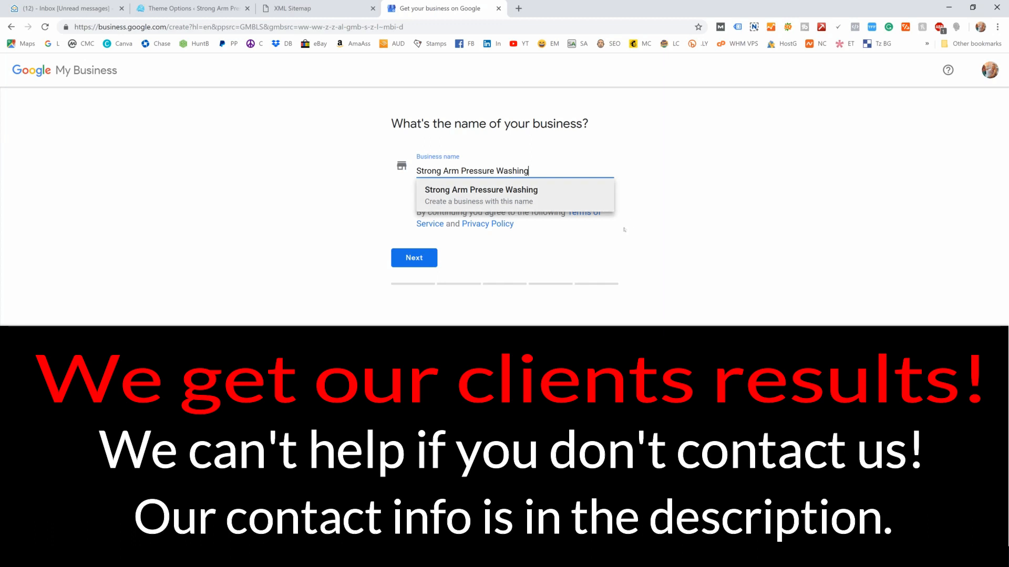
{"action": "left_click", "coordinate": [413, 258]}
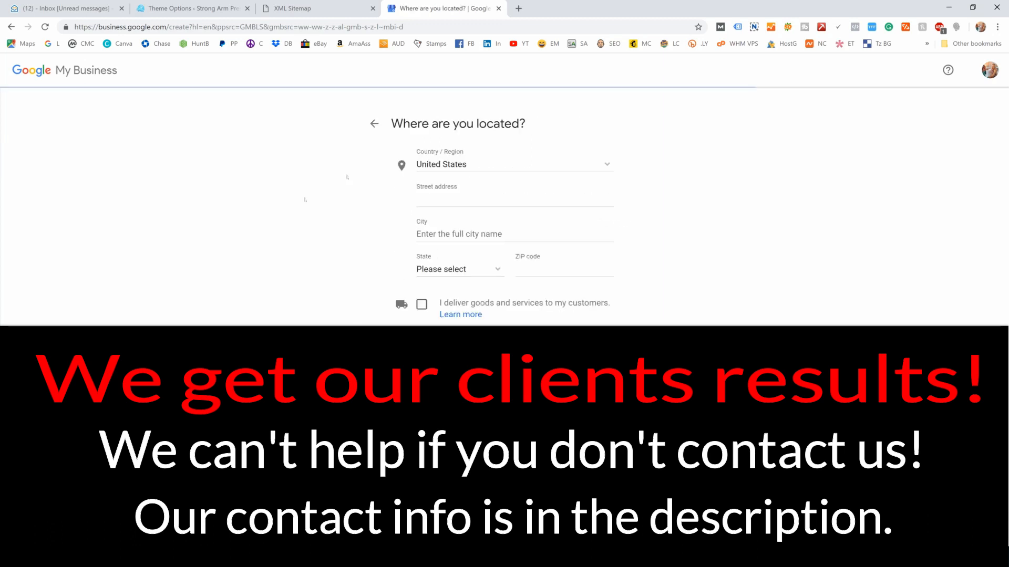
- Enter the business location as Loganville, Georgia, ZIP 30052
{"action": "left_click", "coordinate": [450, 198]}
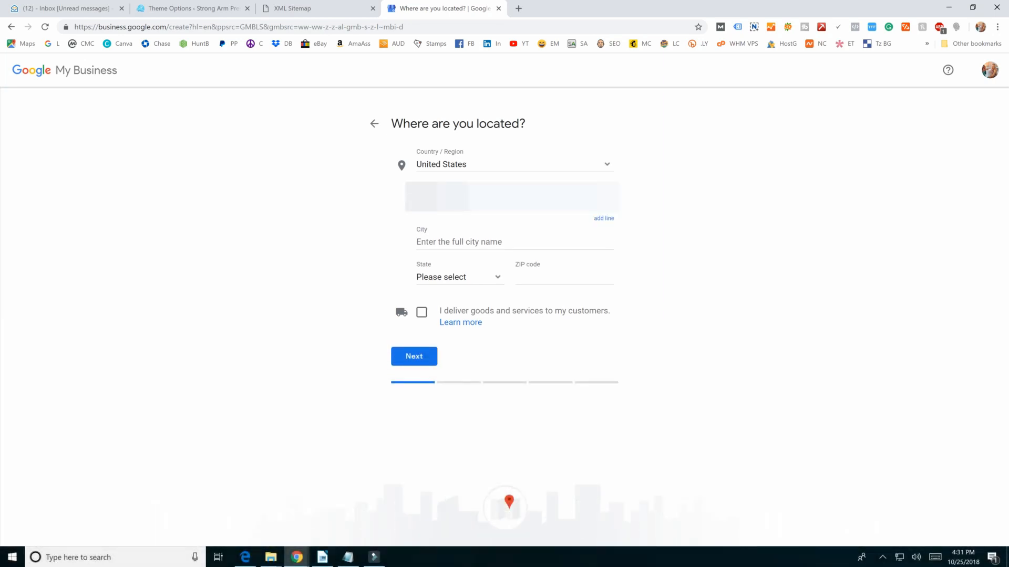
{"action": "left_click", "coordinate": [468, 241]}
{"action": "type", "text": "Lo"}
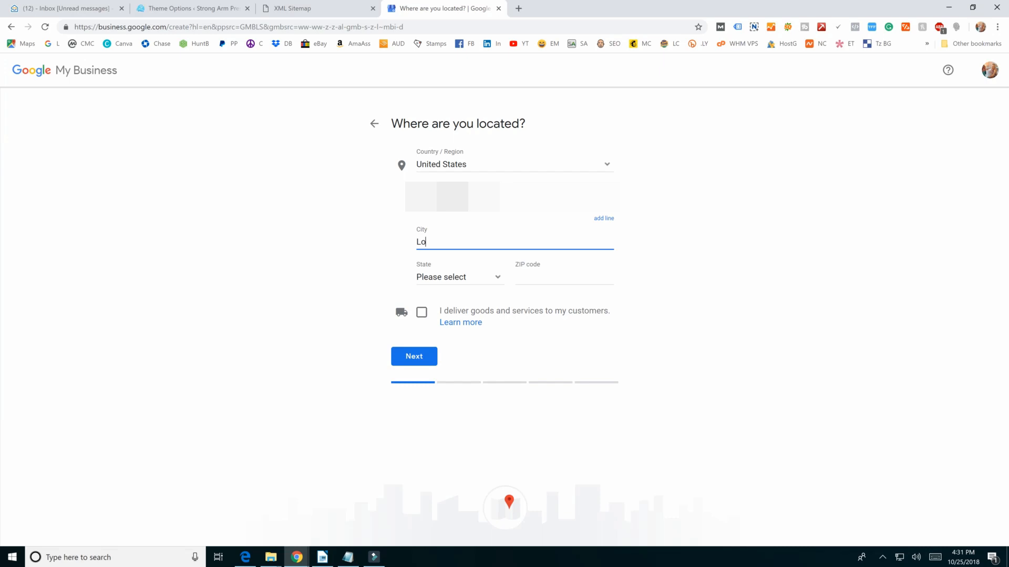
{"action": "type", "text": "ganville"}
{"action": "key", "text": "Tab"}
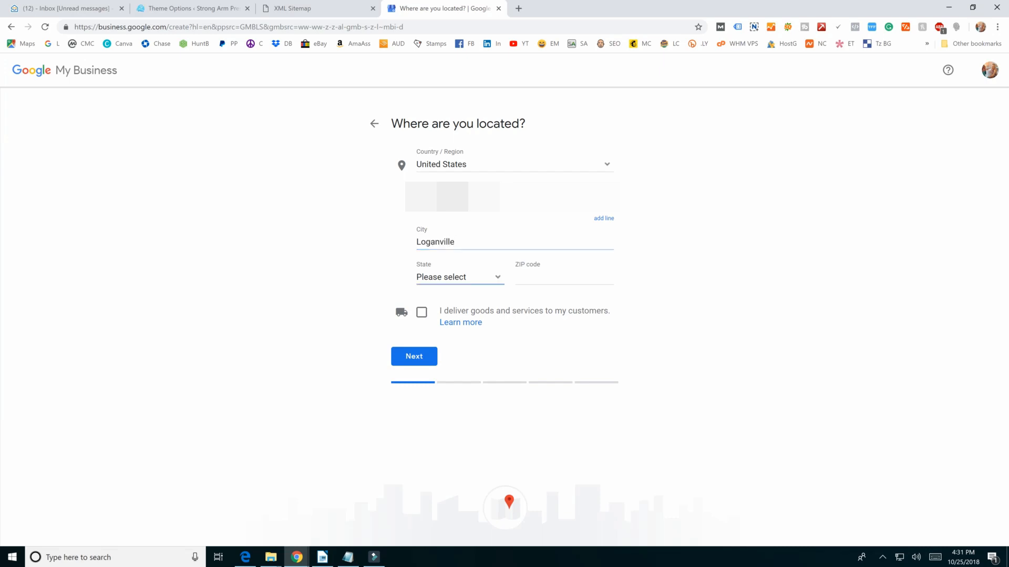
{"action": "key", "text": "g"}
{"action": "key", "text": "Tab"}
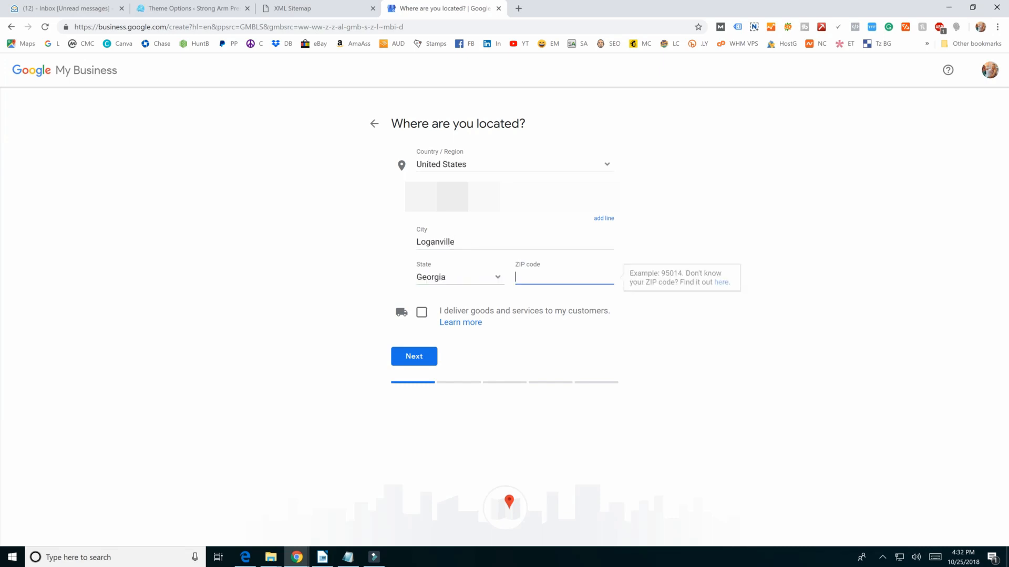
{"action": "type", "text": "30052"}
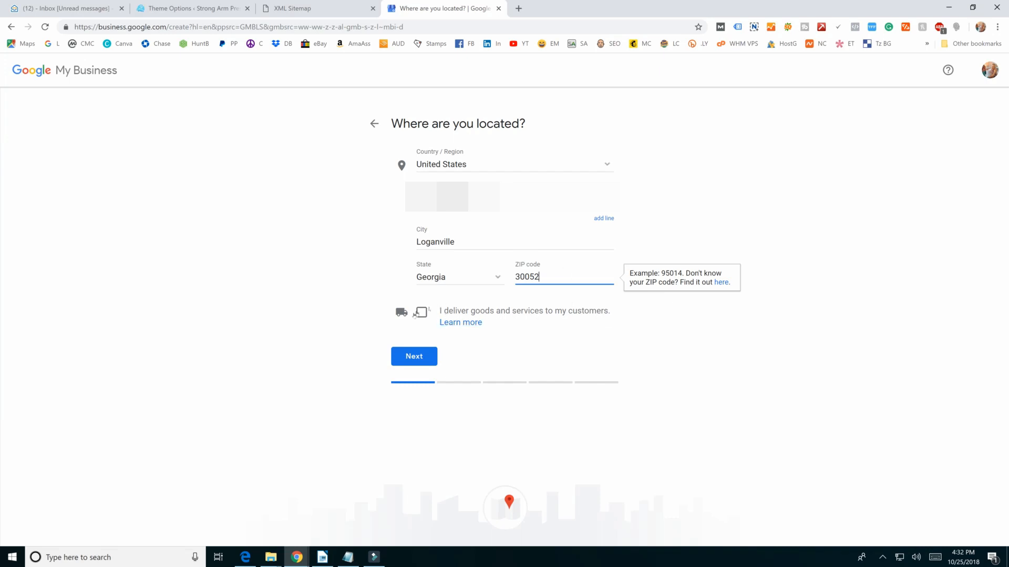
- Mark that the business delivers to customers, hide its address, and continue
{"action": "left_click", "coordinate": [419, 313]}
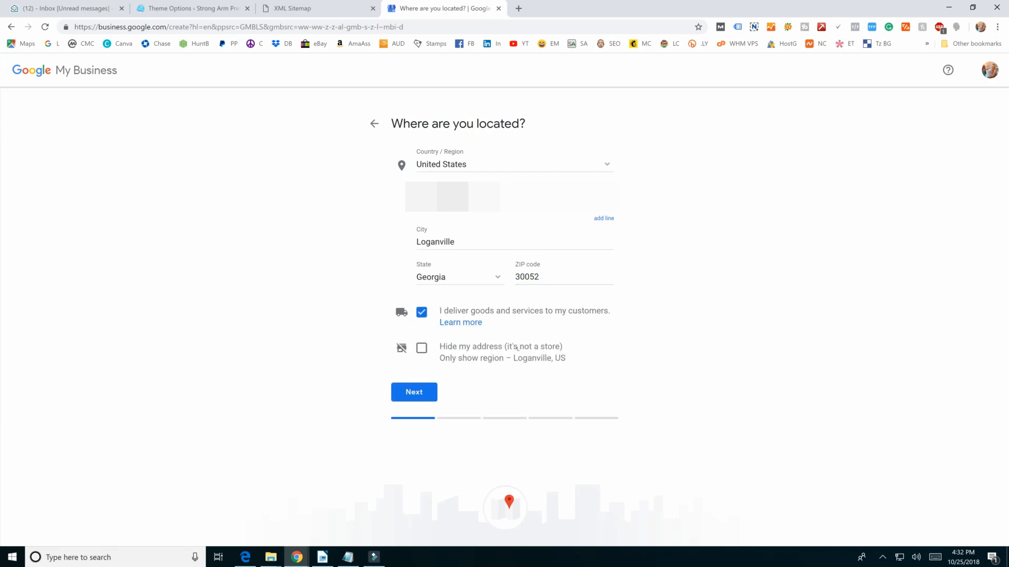
{"action": "left_click", "coordinate": [422, 349]}
{"action": "left_click", "coordinate": [414, 392]}
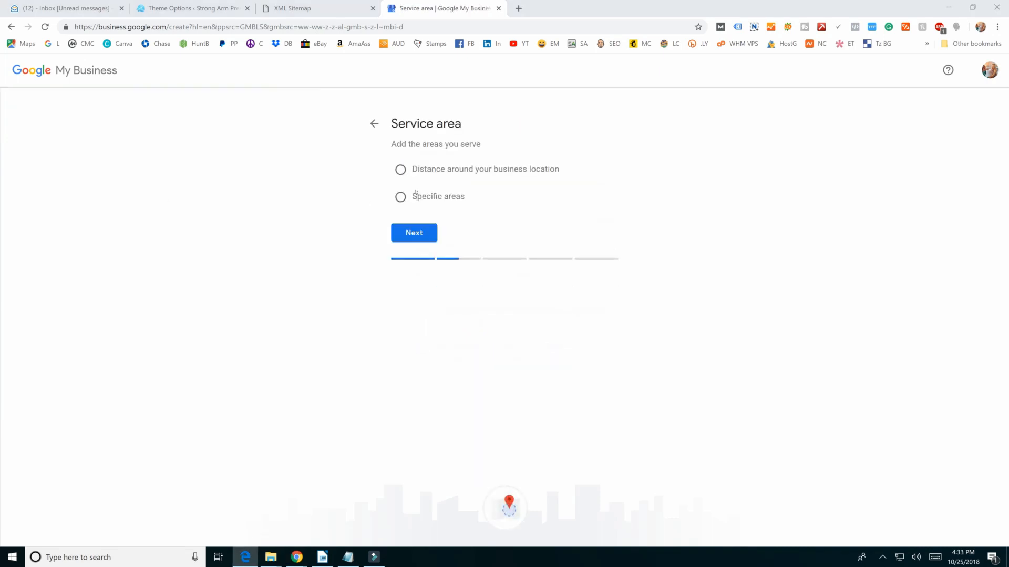
- Define the service area as a 30-mile distance around the business location
{"action": "left_click", "coordinate": [394, 171]}
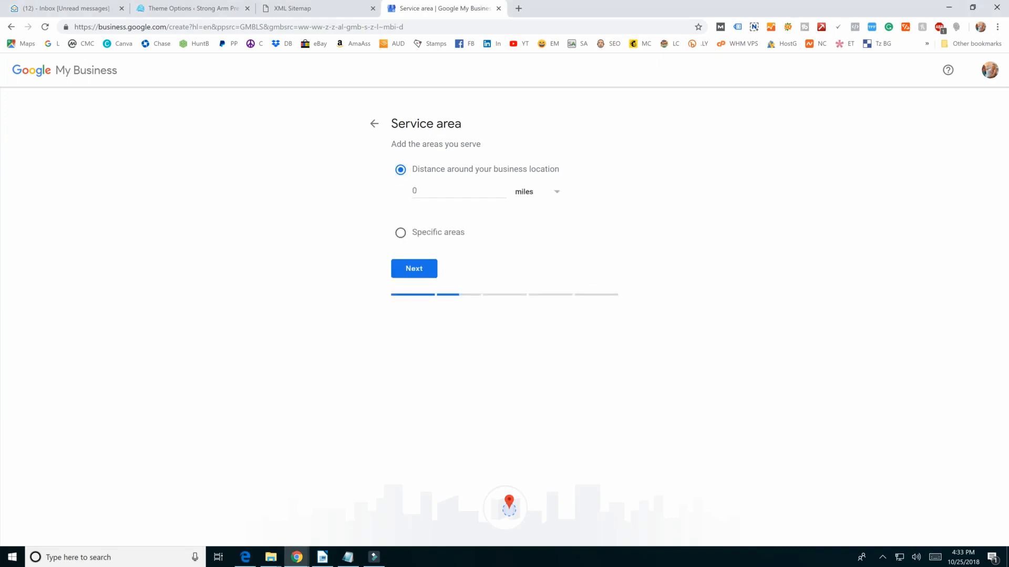
{"action": "left_click", "coordinate": [413, 191]}
{"action": "left_click", "coordinate": [412, 270]}
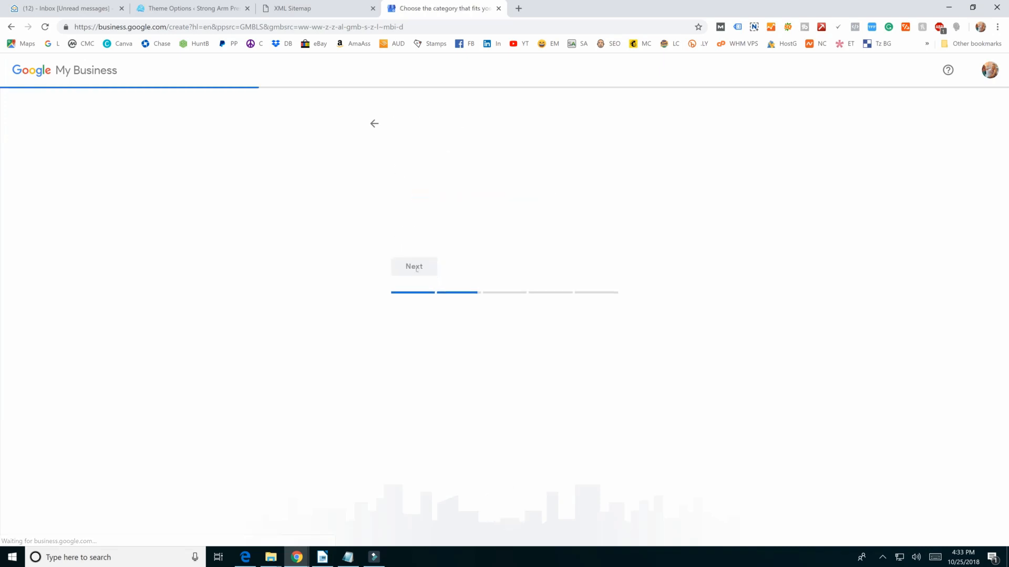
- Set the business category to Pressure Washing Service and continue
{"action": "left_click", "coordinate": [468, 214]}
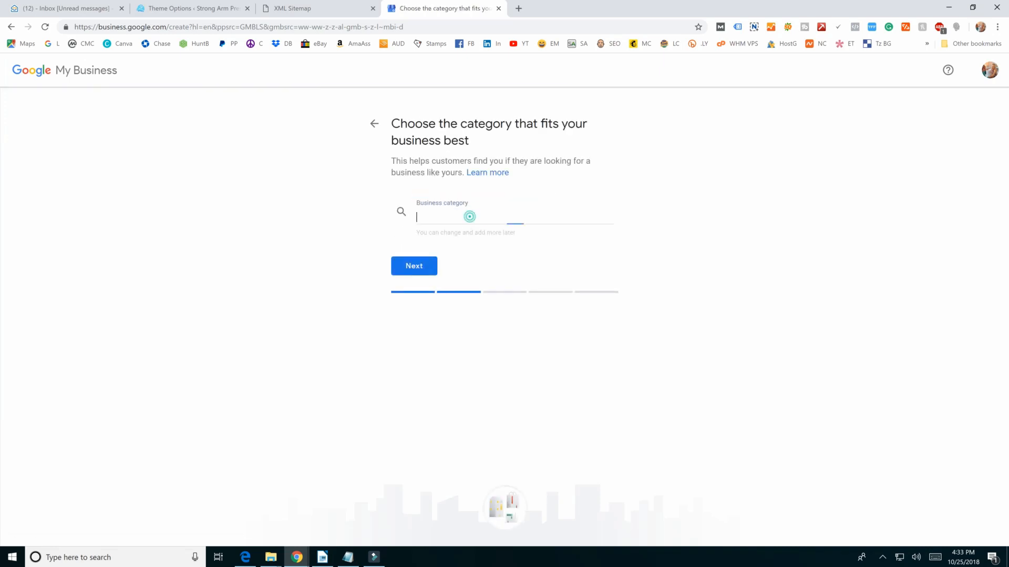
{"action": "type", "text": "press"}
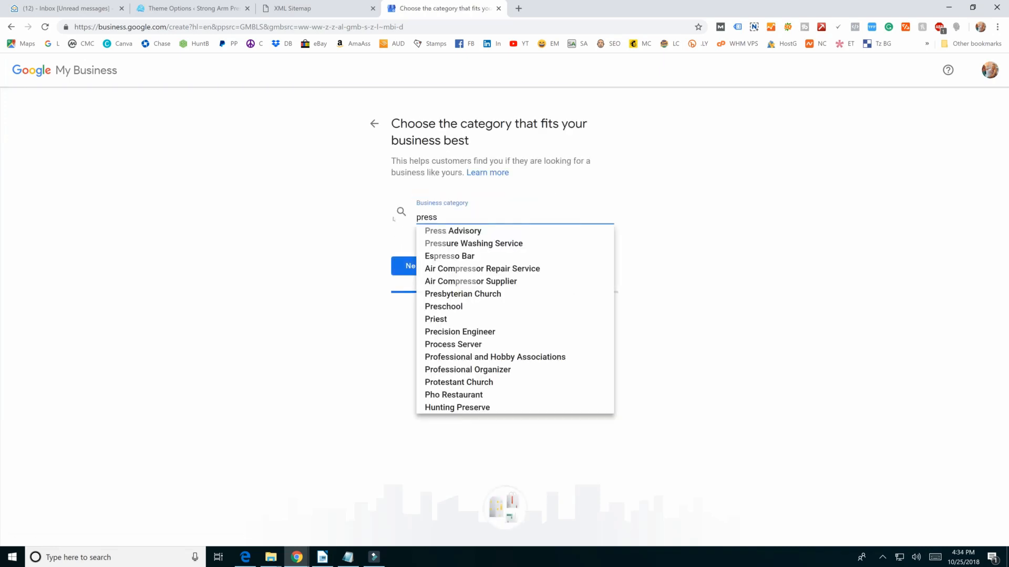
{"action": "left_click", "coordinate": [502, 243]}
{"action": "left_click", "coordinate": [403, 270]}
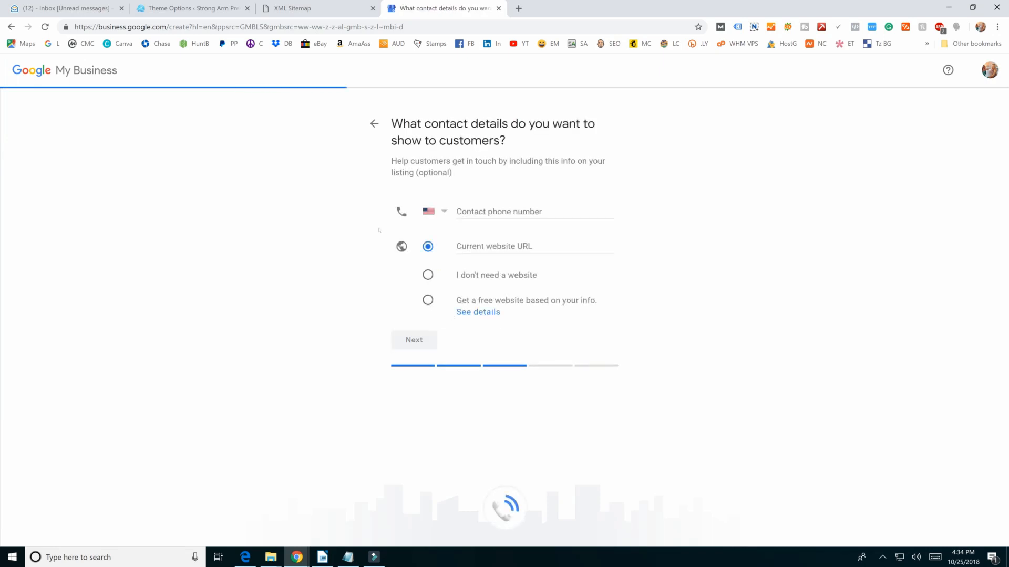
{"action": "left_click", "coordinate": [516, 210]}
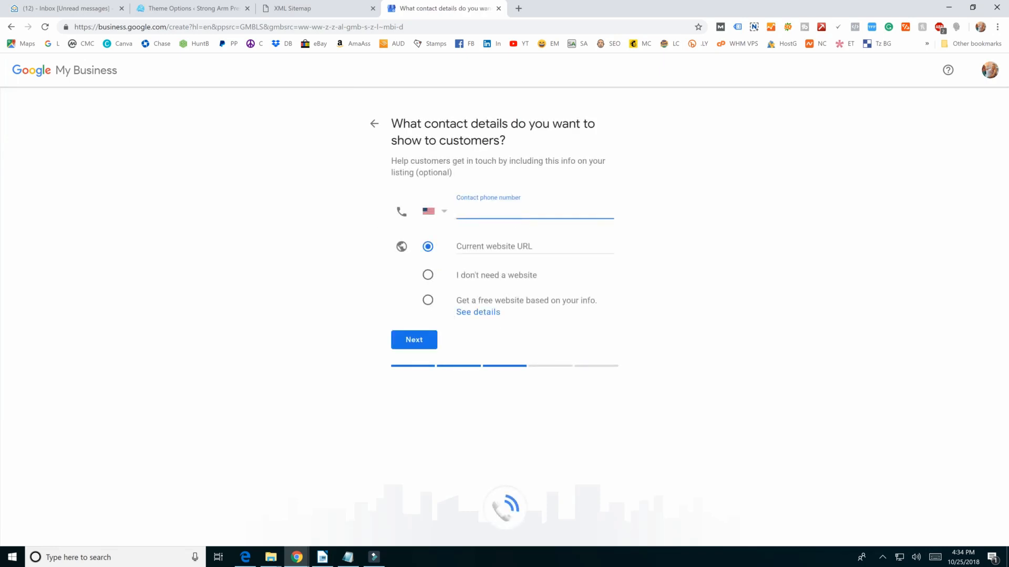
{"action": "left_click", "coordinate": [479, 245]}
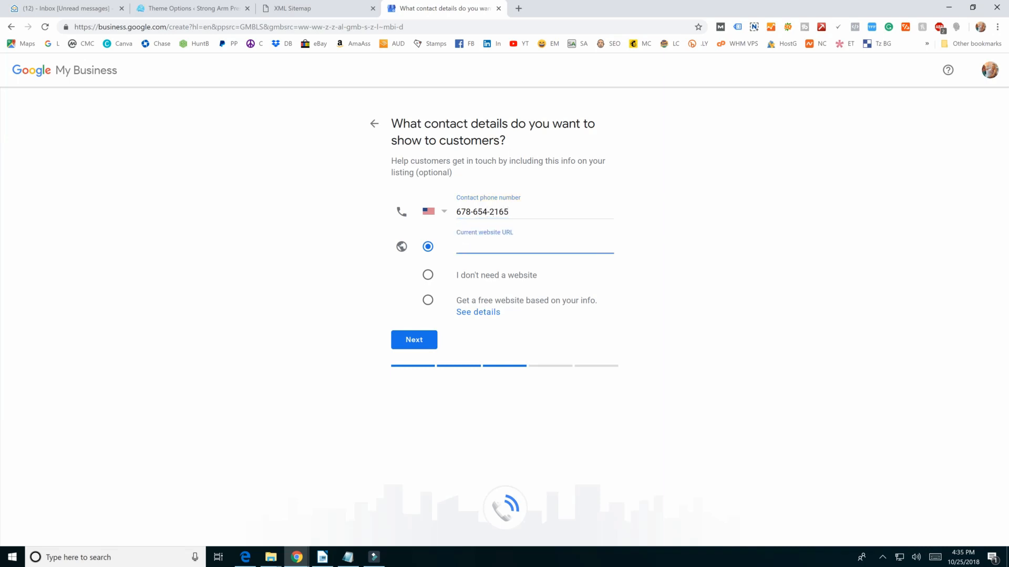
{"action": "type", "text": "https://sapressurewash.com"}
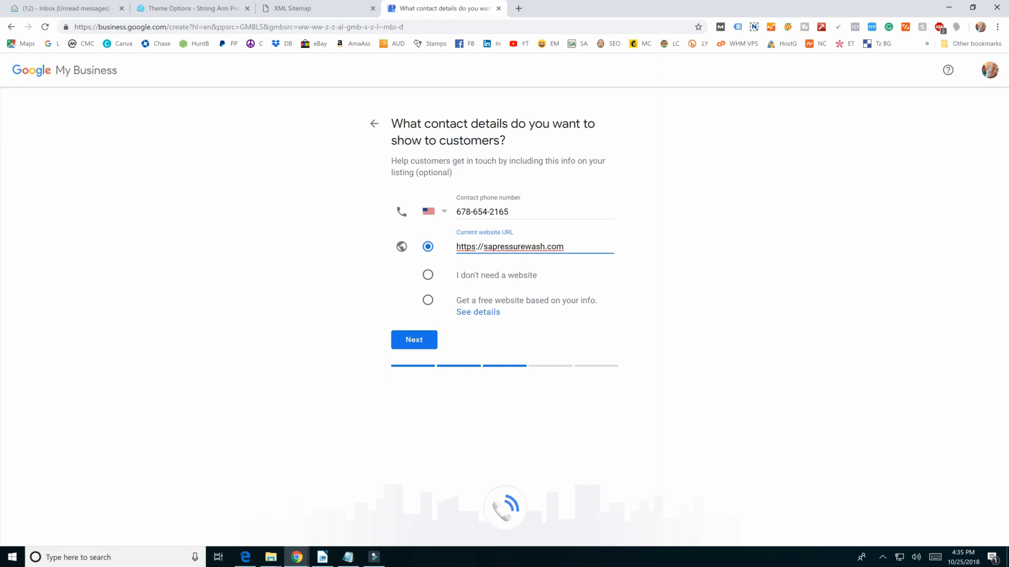
{"action": "left_click", "coordinate": [402, 345]}
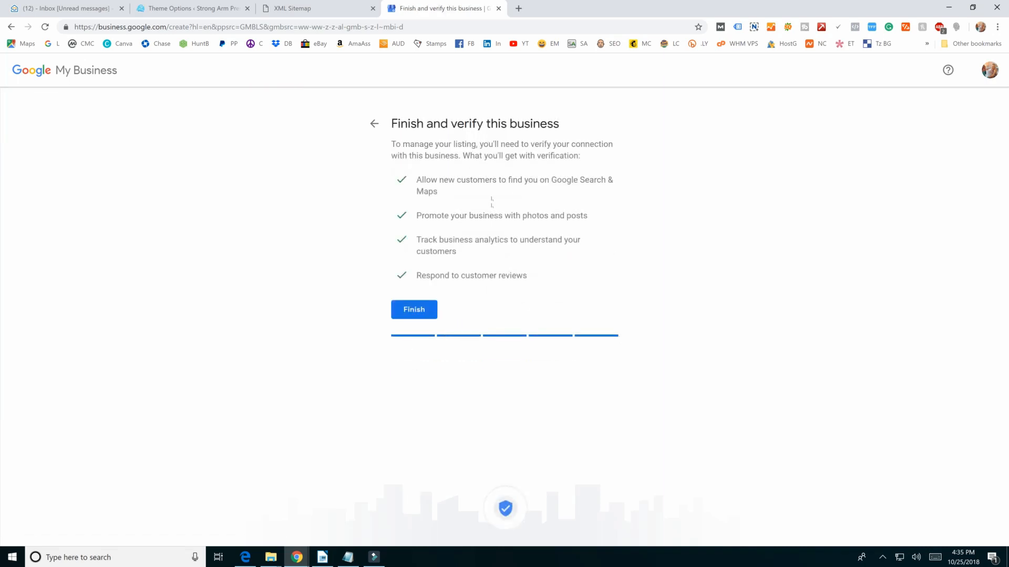
{"action": "left_click", "coordinate": [413, 315]}
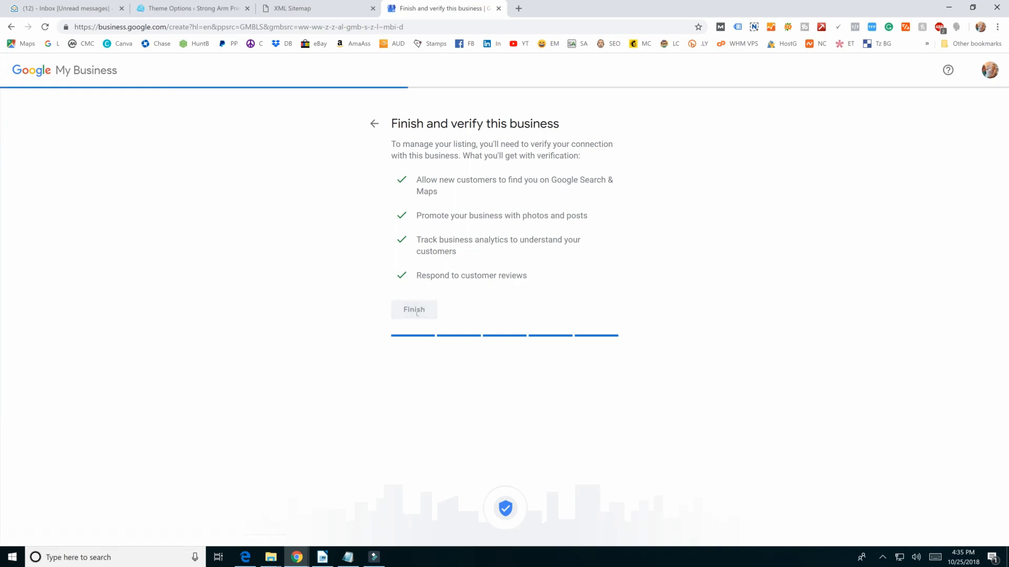
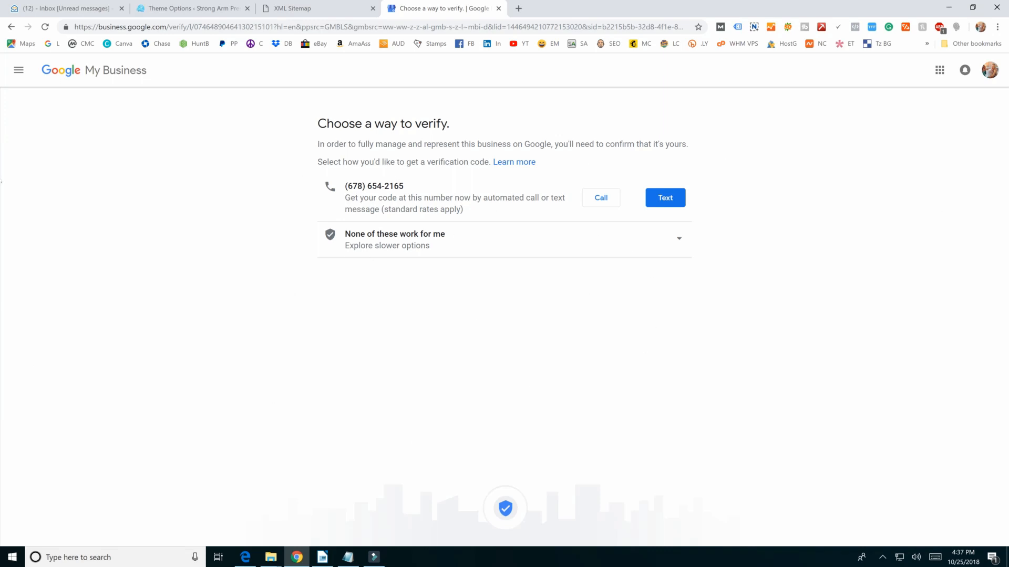
- Request a text-message verification code and submit the 6-digit code received on the business phone
{"action": "key", "text": "alt+Tab"}
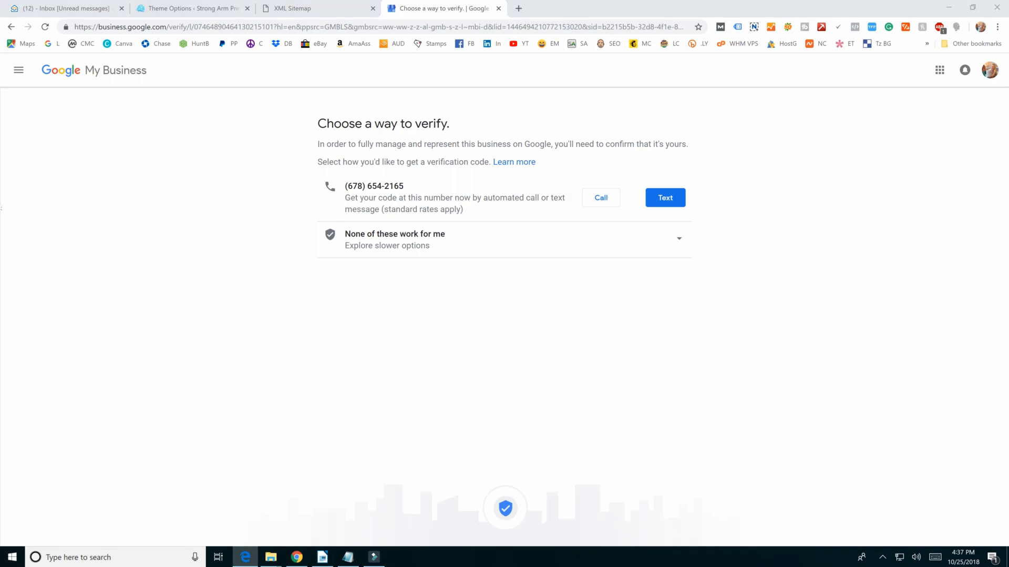
{"action": "key", "text": "alt+Tab"}
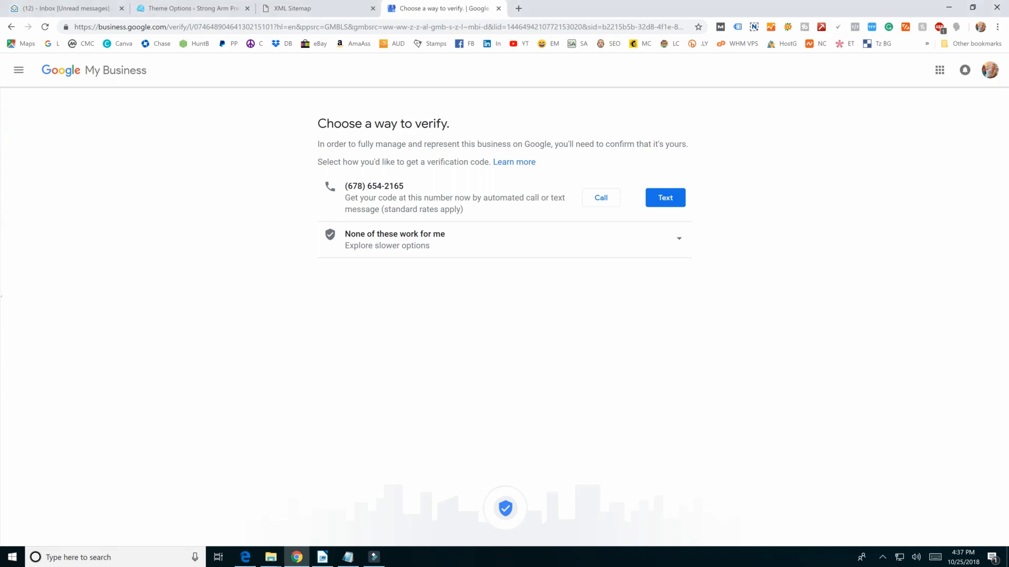
{"action": "key", "text": "alt+Tab"}
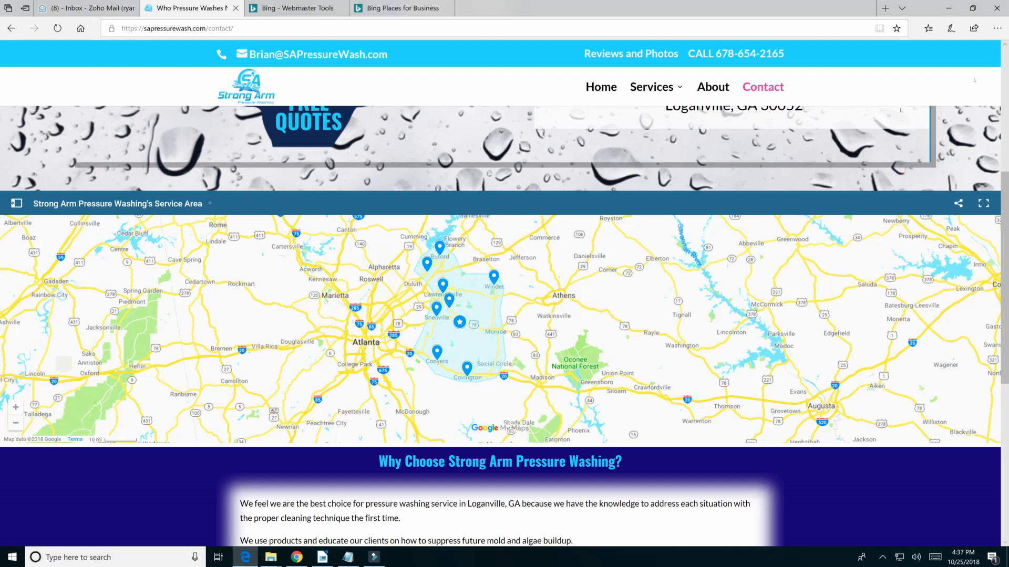
{"action": "key", "text": "alt+Tab"}
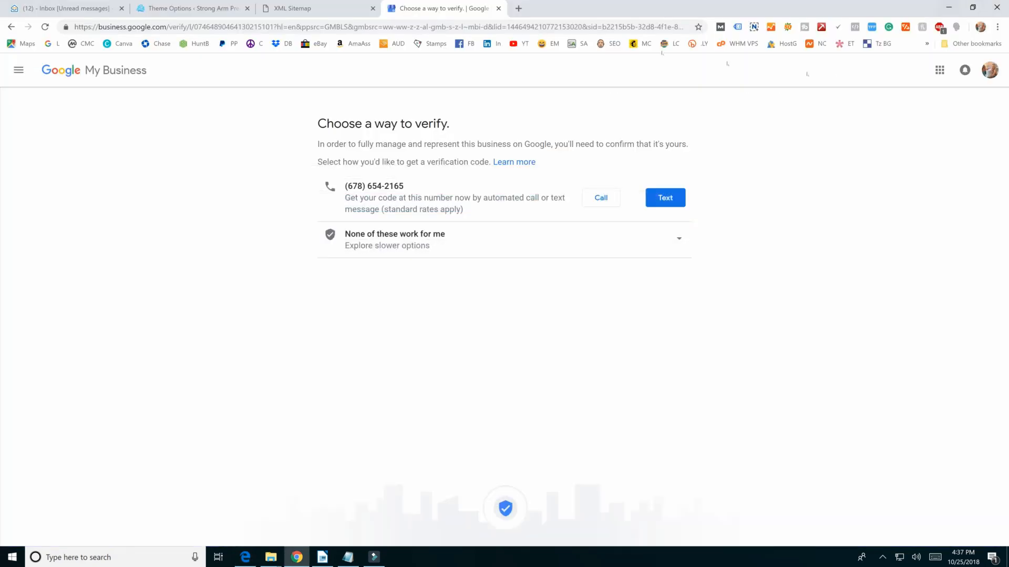
{"action": "left_click", "coordinate": [669, 204]}
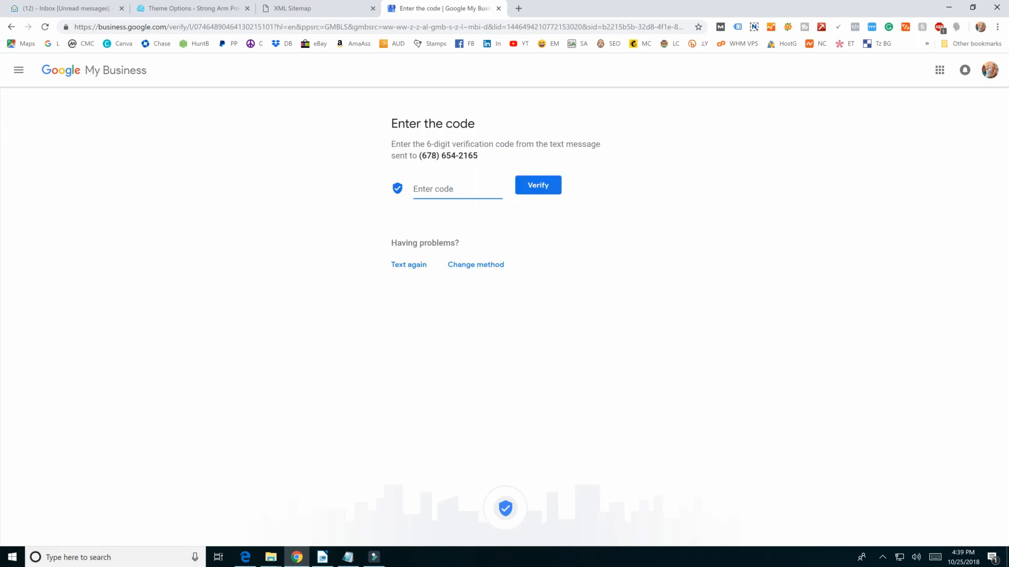
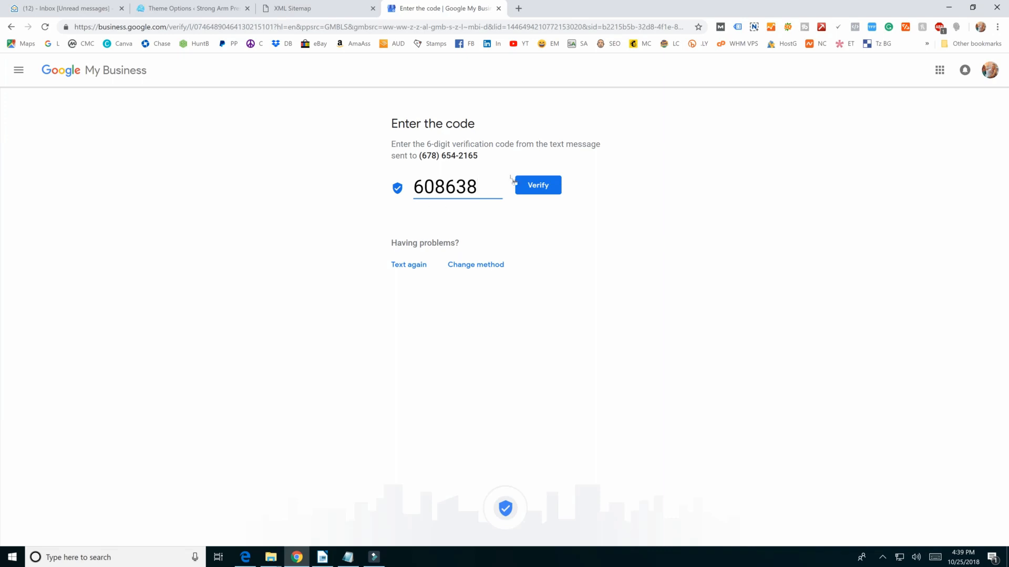
{"action": "left_click", "coordinate": [540, 187]}
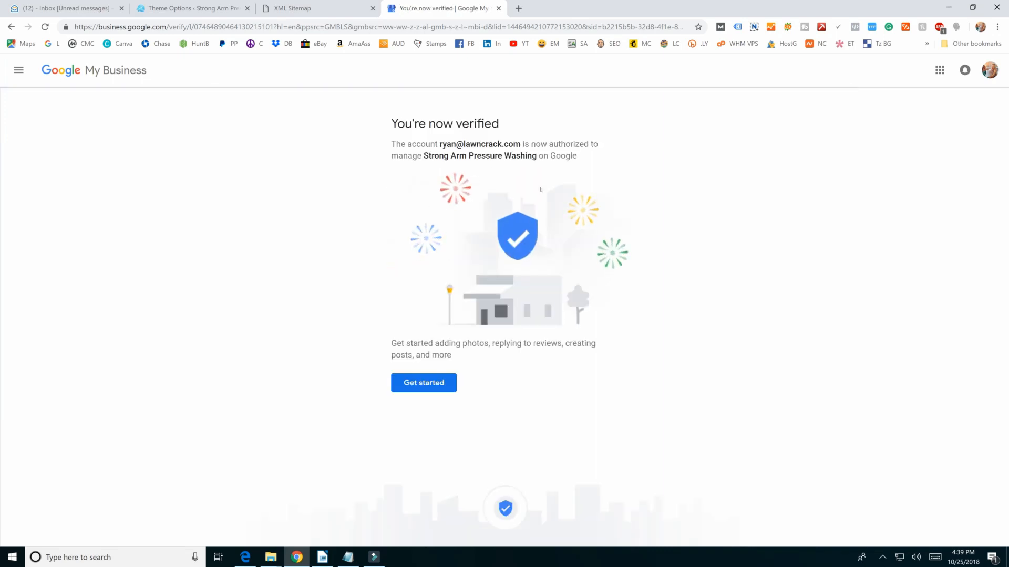
- Go to the dashboard and page through eight posts in the 'Businesses like yours are posting' carousel
{"action": "left_click", "coordinate": [424, 383]}
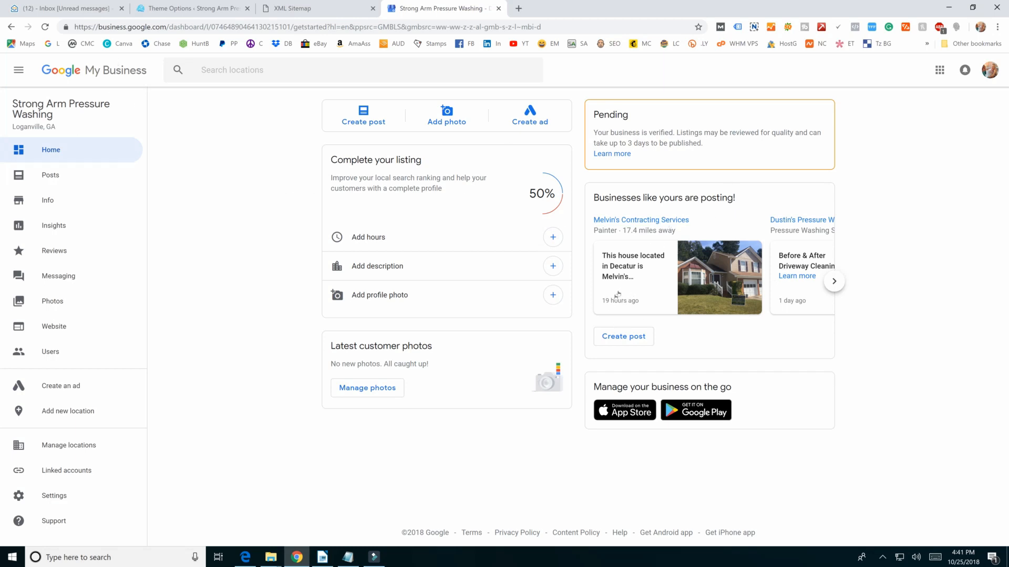
{"action": "left_click", "coordinate": [830, 280]}
{"action": "left_click", "coordinate": [831, 282]}
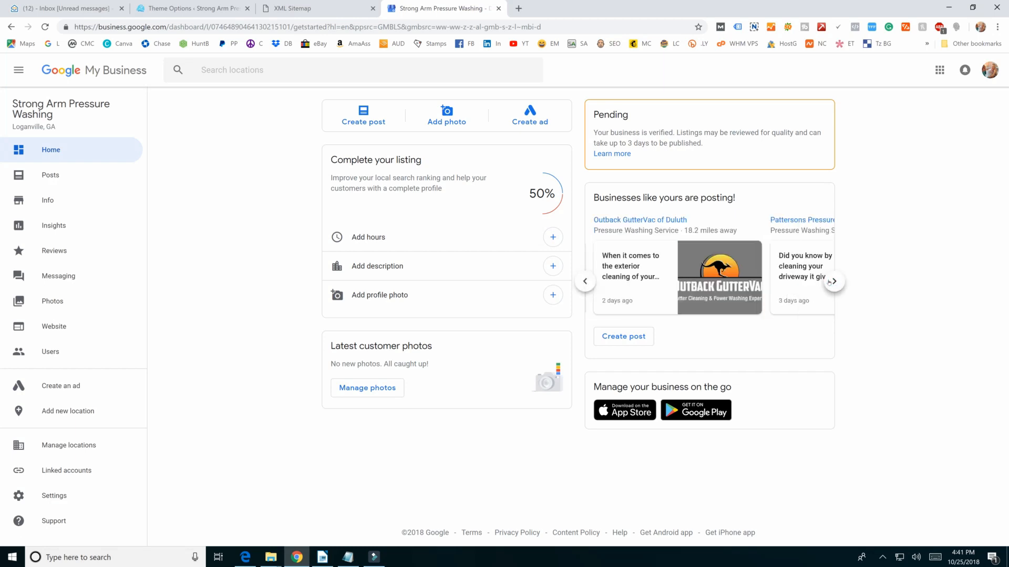
{"action": "left_click", "coordinate": [831, 281]}
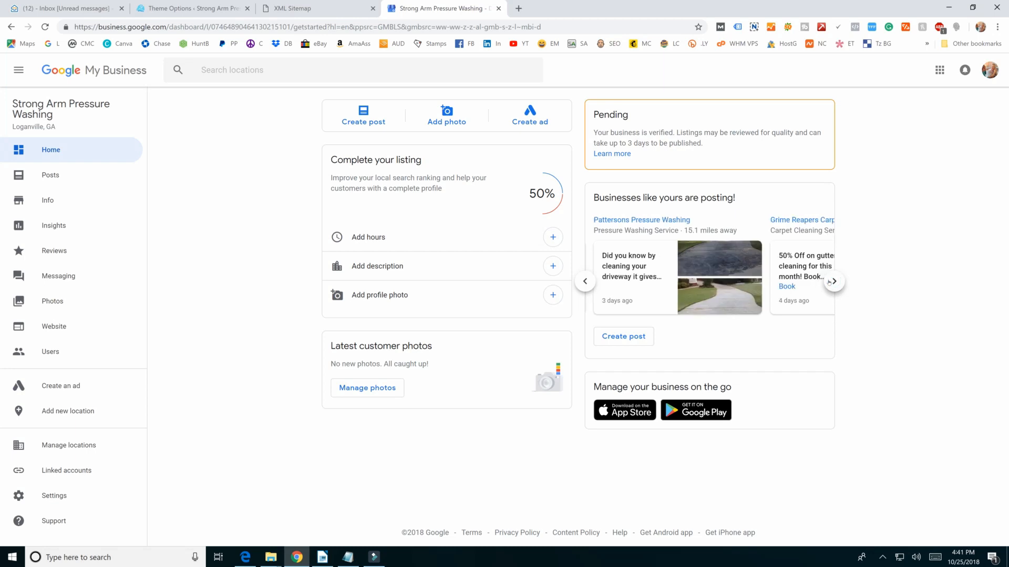
{"action": "left_click", "coordinate": [830, 281]}
{"action": "left_click", "coordinate": [830, 281]}
{"action": "left_click", "coordinate": [831, 281]}
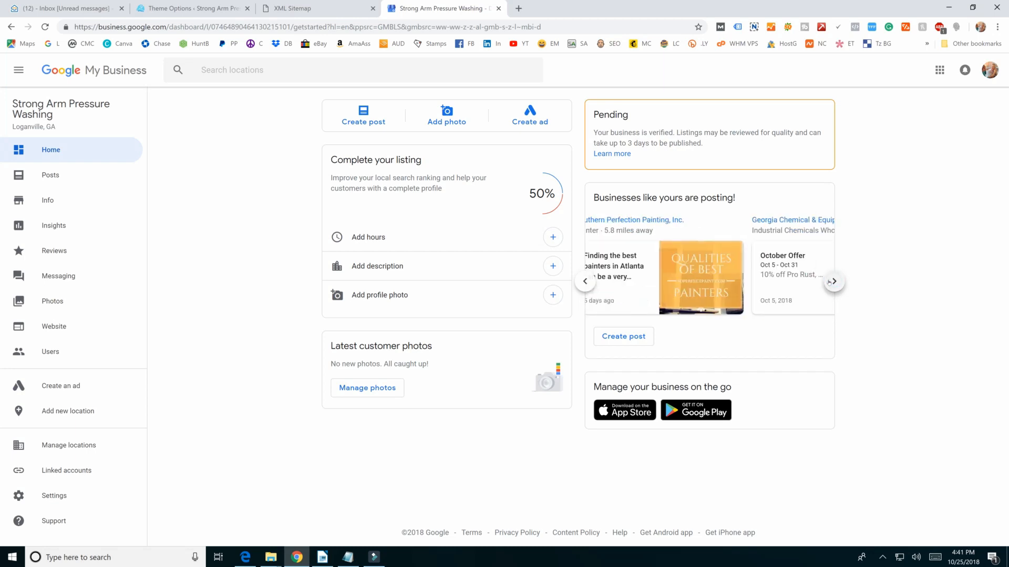
{"action": "left_click", "coordinate": [831, 281]}
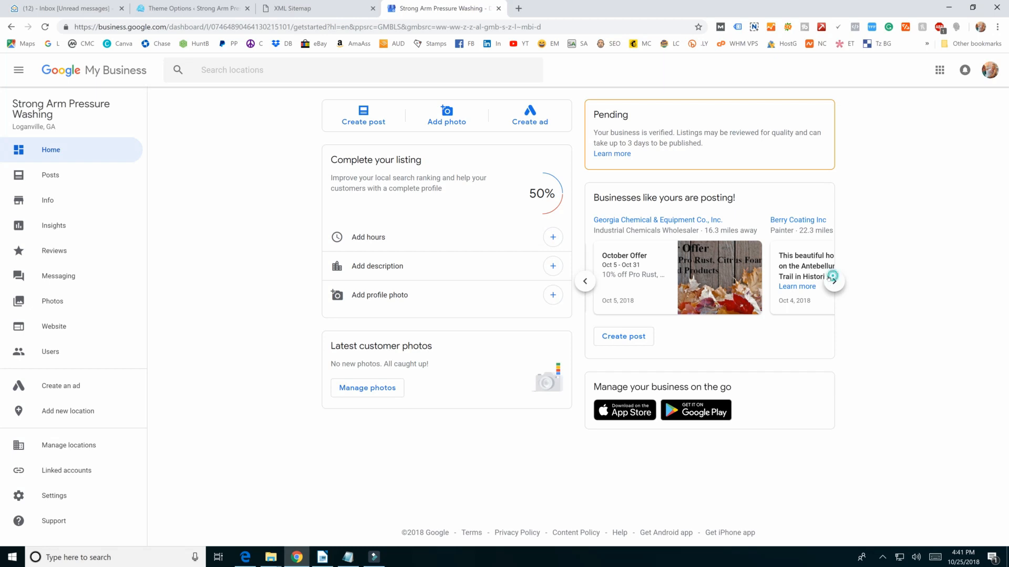
{"action": "left_click", "coordinate": [831, 281]}
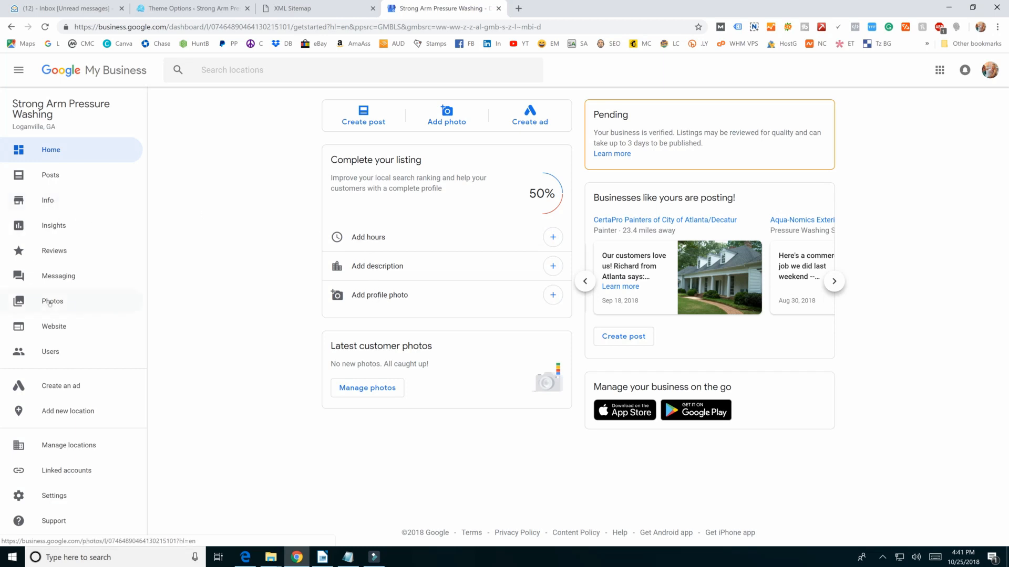
- Open the Info page and review the Pressure Washing Service category, 30-mile service area, phone and website
{"action": "left_click", "coordinate": [44, 203]}
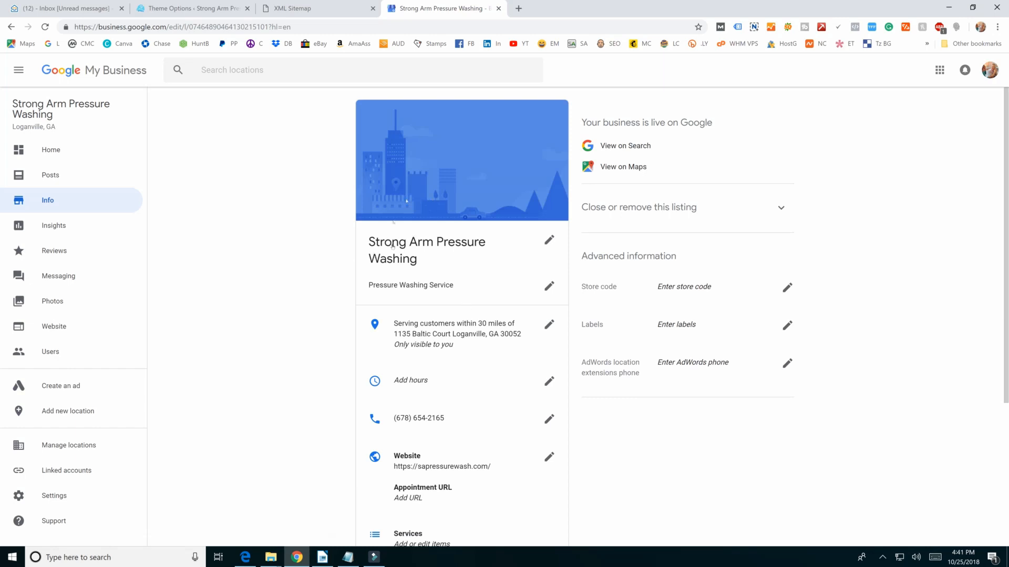
{"action": "scroll", "coordinate": [429, 363], "scroll_direction": "down", "scroll_amount": 5}
{"action": "scroll", "coordinate": [513, 316], "scroll_direction": "up", "scroll_amount": 4}
{"action": "scroll", "coordinate": [412, 318], "scroll_direction": "up", "scroll_amount": 1}
{"action": "scroll", "coordinate": [411, 319], "scroll_direction": "down", "scroll_amount": 3}
{"action": "scroll", "coordinate": [411, 319], "scroll_direction": "up", "scroll_amount": 3}
{"action": "scroll", "coordinate": [524, 289], "scroll_direction": "down", "scroll_amount": 2}
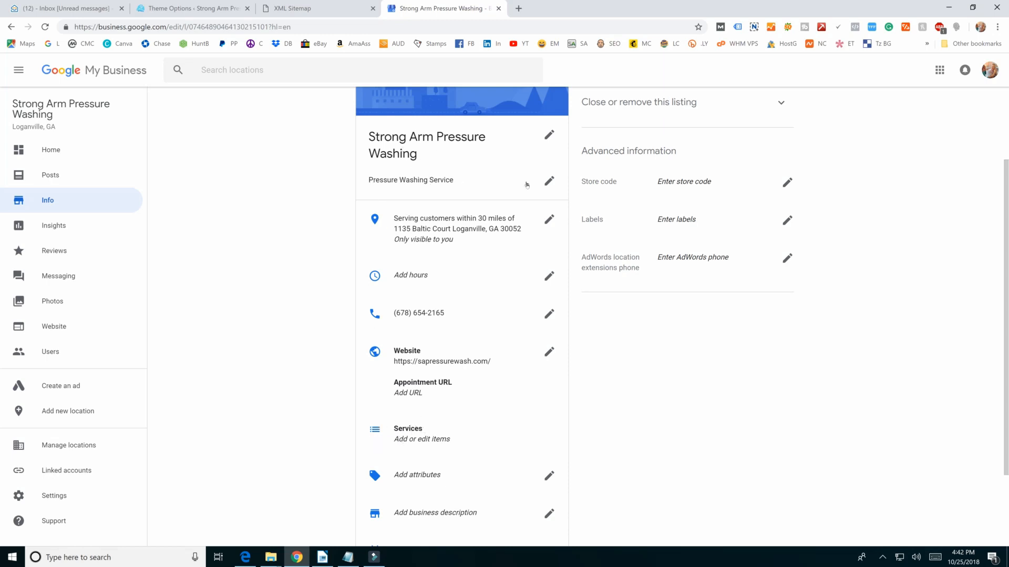
{"action": "scroll", "coordinate": [526, 185], "scroll_direction": "up", "scroll_amount": 1}
- Add Commercial Cleaning Service and House Cleaning Service as additional categories
{"action": "left_click", "coordinate": [549, 233]}
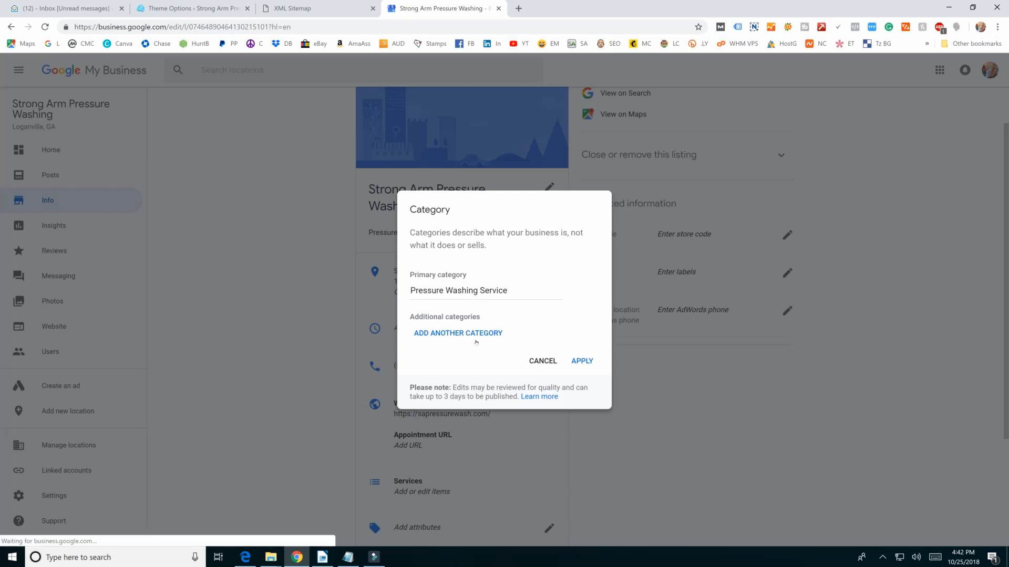
{"action": "left_click", "coordinate": [440, 338]}
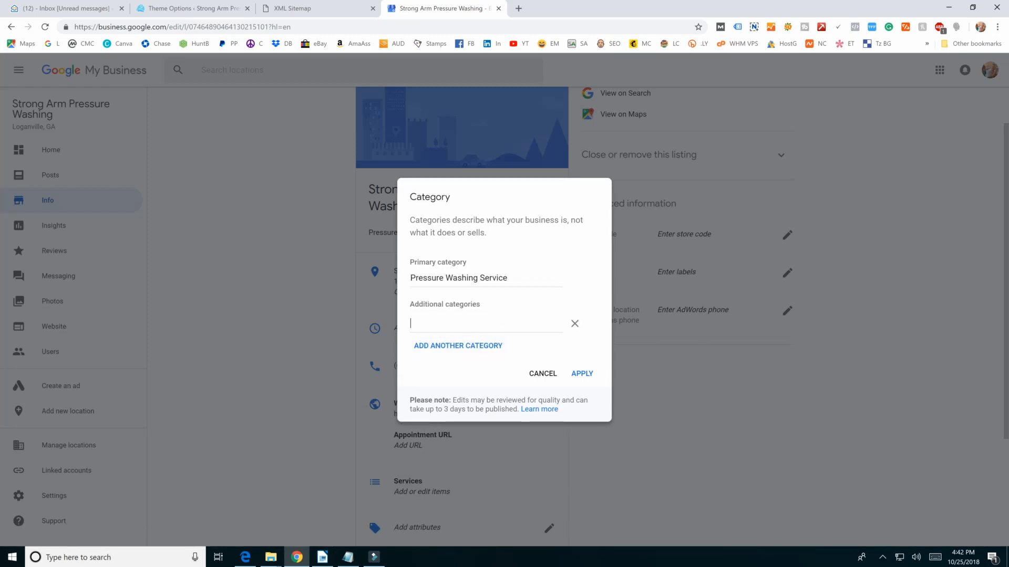
{"action": "type", "text": "commercial"}
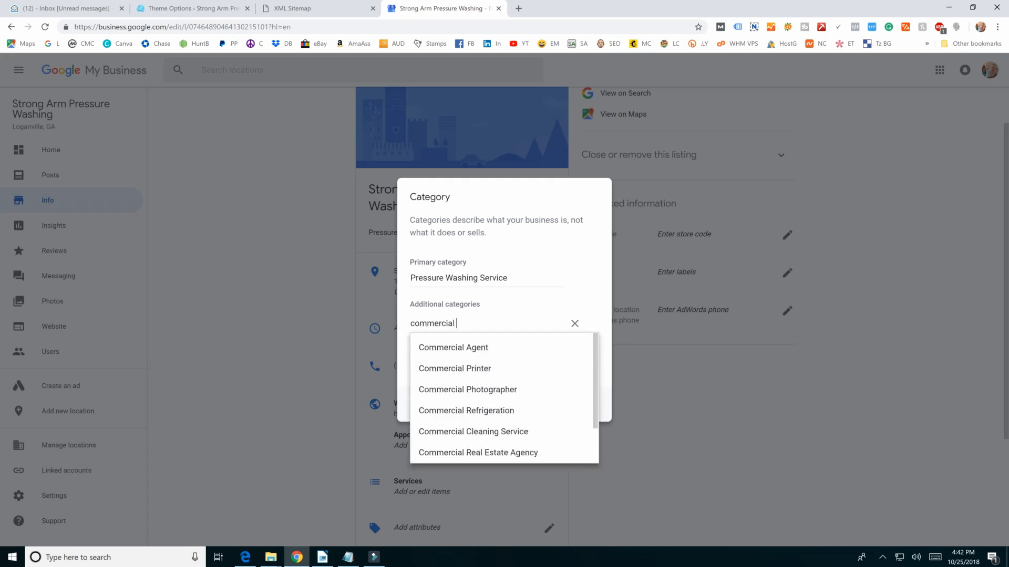
{"action": "left_click", "coordinate": [486, 432]}
{"action": "left_click", "coordinate": [460, 346]}
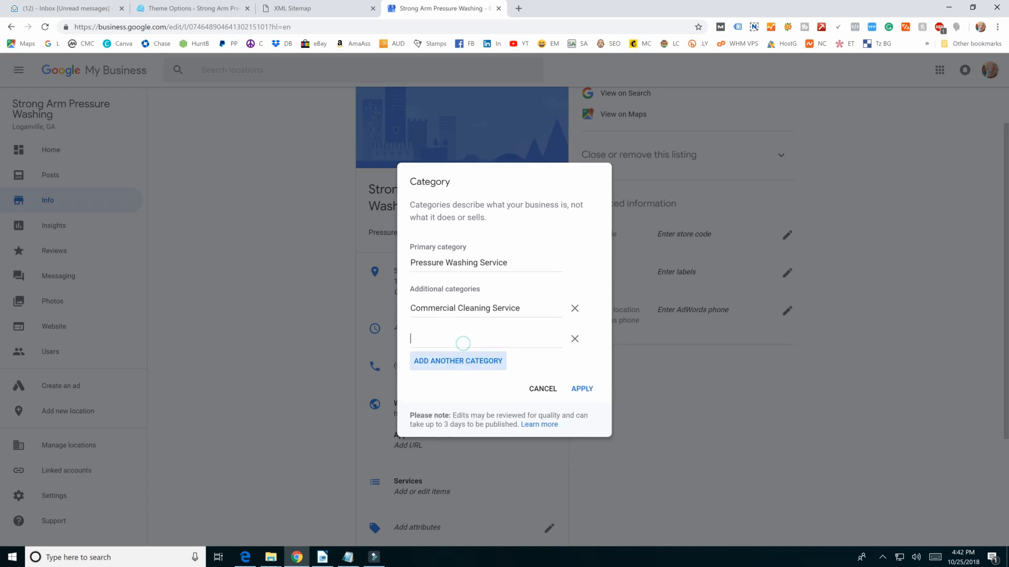
{"action": "type", "text": "house"}
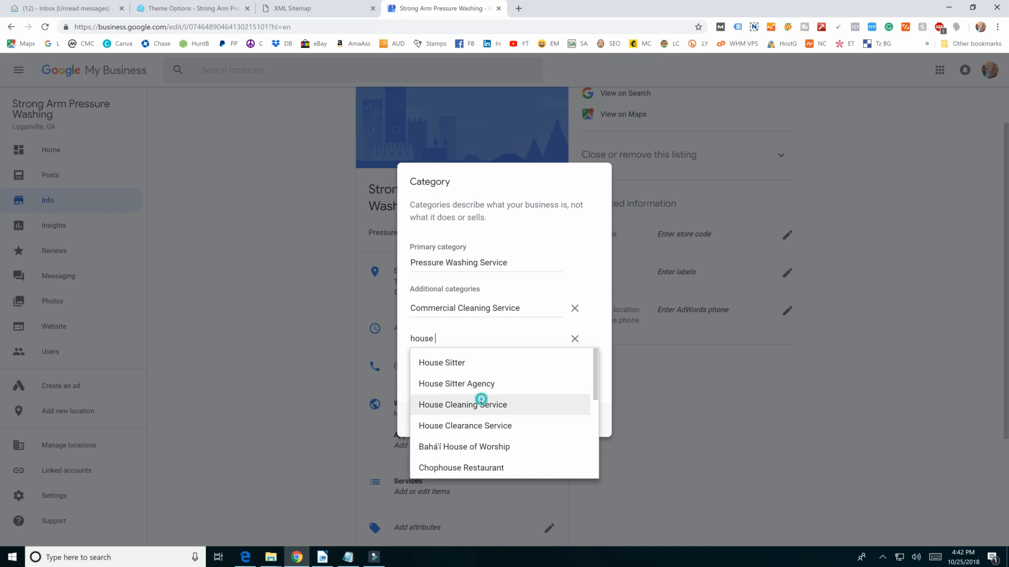
{"action": "left_click", "coordinate": [481, 404]}
- Abandon a third pressure-washing category search, remove the empty row, and apply the categories
{"action": "left_click", "coordinate": [469, 362]}
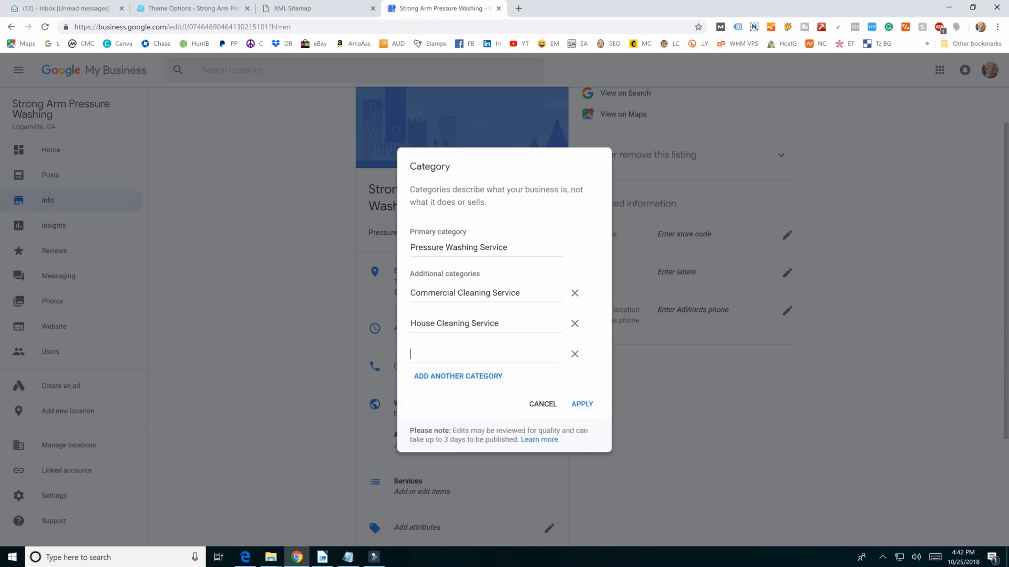
{"action": "type", "text": "pressure"}
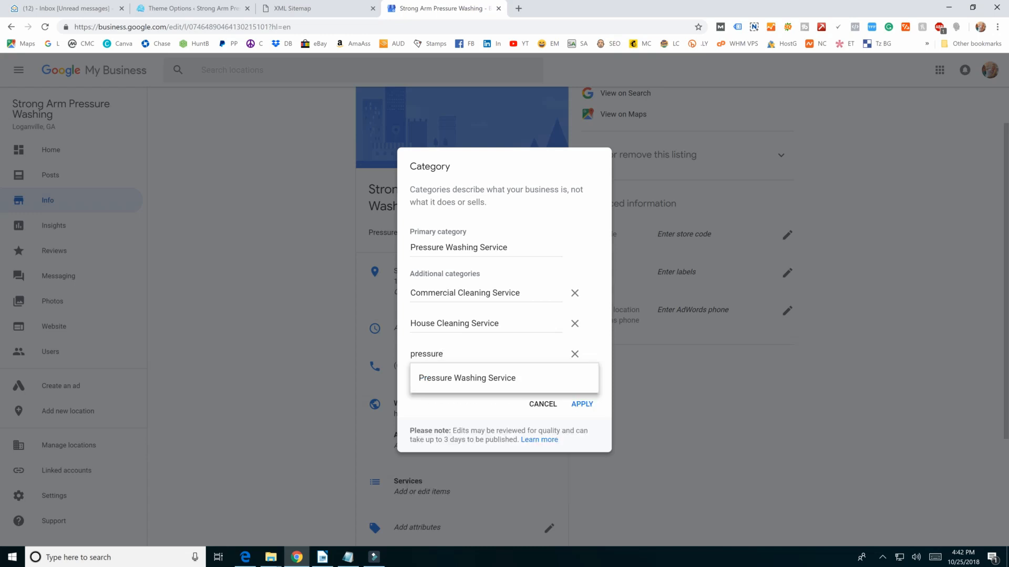
{"action": "key", "text": "BackSpace"}
{"action": "key", "text": "BackSpace"}
{"action": "key", "text": "BackSpace"}
{"action": "key", "text": "BackSpace"}
{"action": "key", "text": "BackSpace"}
{"action": "key", "text": "BackSpace"}
{"action": "key", "text": "BackSpace"}
{"action": "type", "text": "ower wash"}
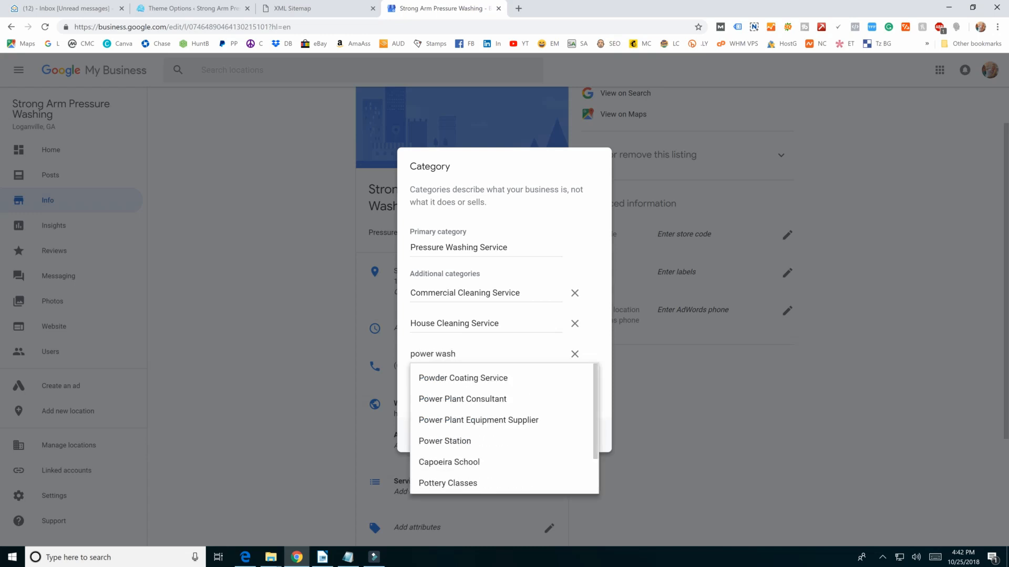
{"action": "key", "text": "BackSpace"}
{"action": "key", "text": "BackSpace"}
{"action": "key", "text": "BackSpace"}
{"action": "key", "text": "BackSpace"}
{"action": "key", "text": "BackSpace"}
{"action": "key", "text": "BackSpace"}
{"action": "key", "text": "BackSpace"}
{"action": "key", "text": "BackSpace"}
{"action": "key", "text": "BackSpace"}
{"action": "key", "text": "BackSpace"}
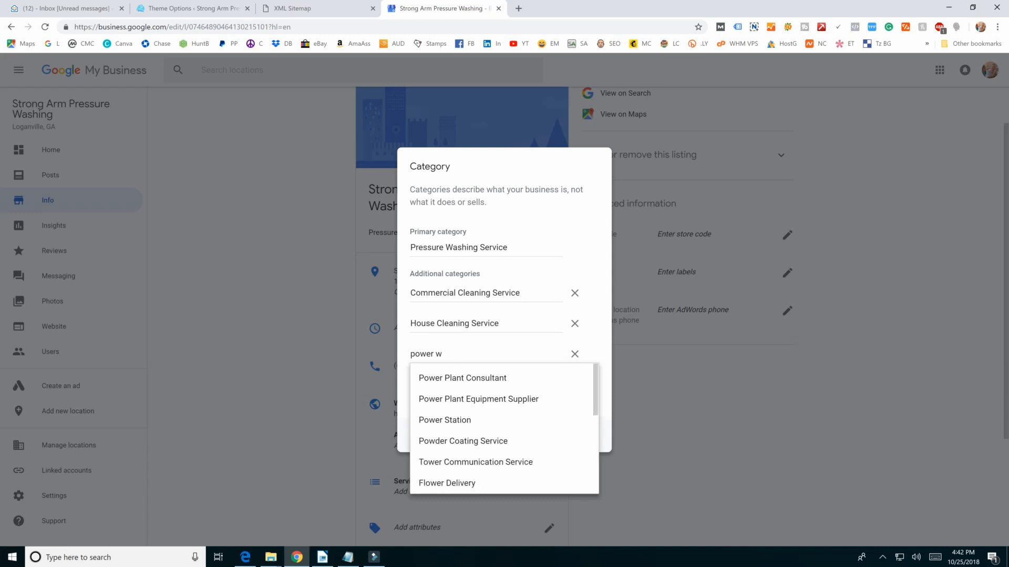
{"action": "type", "text": "aw"}
{"action": "key", "text": "BackSpace"}
{"action": "key", "text": "BackSpace"}
{"action": "type", "text": "wsahi"}
{"action": "key", "text": "BackSpace"}
{"action": "key", "text": "BackSpace"}
{"action": "key", "text": "BackSpace"}
{"action": "key", "text": "BackSpace"}
{"action": "type", "text": "ashing"}
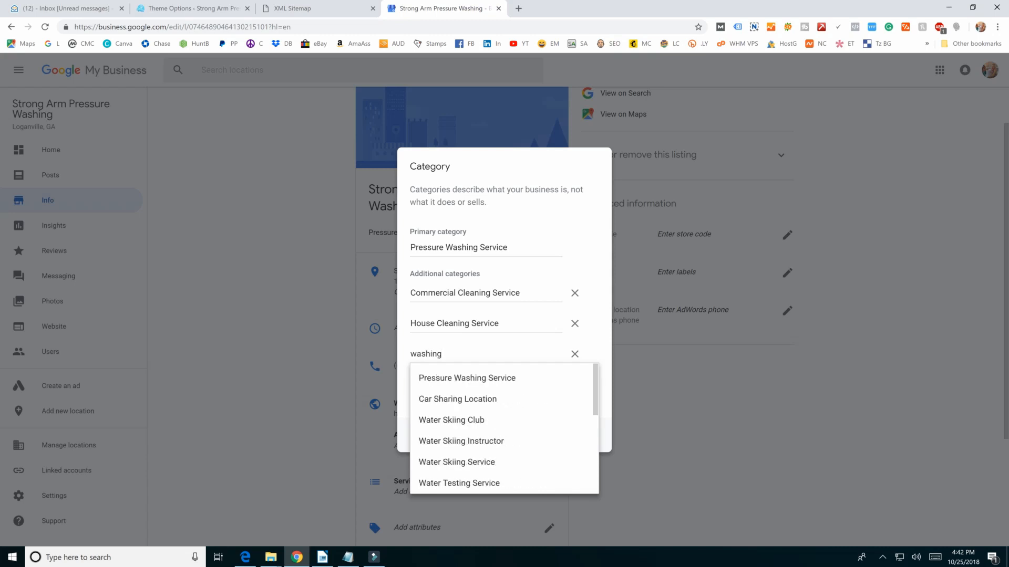
{"action": "key", "text": "BackSpace"}
{"action": "key", "text": "BackSpace"}
{"action": "key", "text": "BackSpace"}
{"action": "key", "text": "BackSpace"}
{"action": "key", "text": "BackSpace"}
{"action": "key", "text": "BackSpace"}
{"action": "key", "text": "BackSpace"}
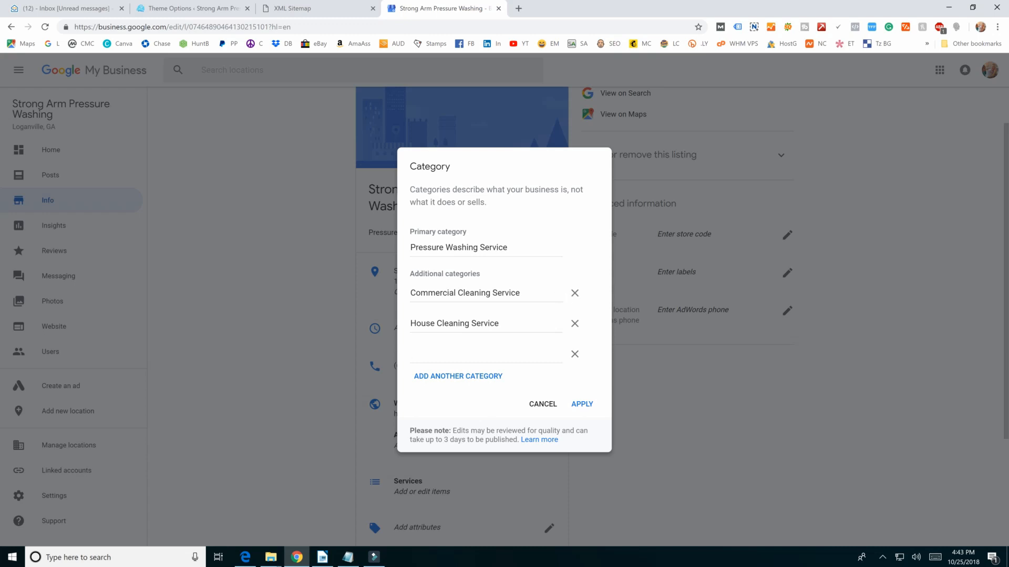
{"action": "left_click", "coordinate": [573, 353]}
{"action": "left_click", "coordinate": [582, 389]}
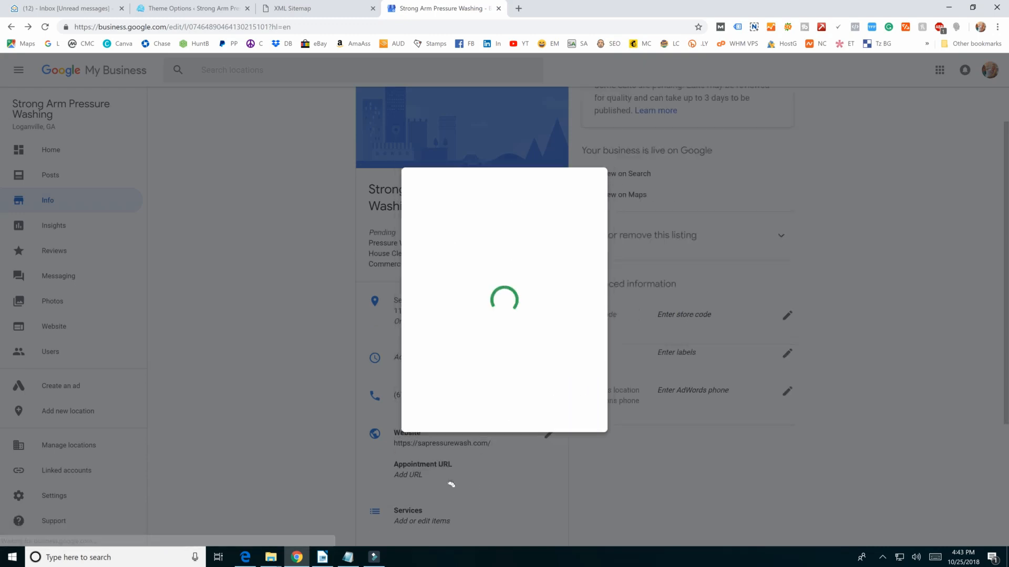
{"action": "scroll", "coordinate": [423, 390], "scroll_direction": "down", "scroll_amount": 4}
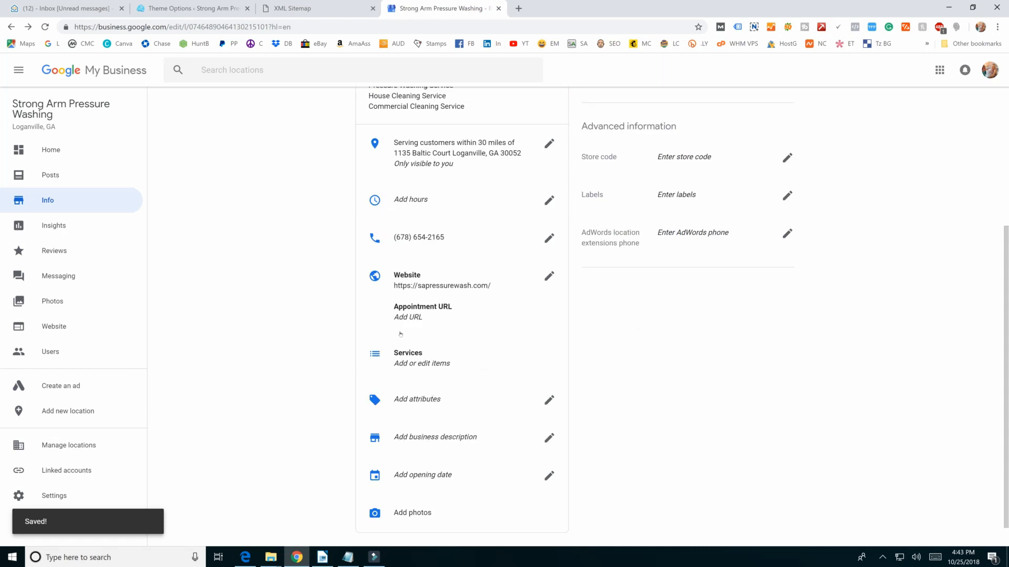
{"action": "scroll", "coordinate": [400, 334], "scroll_direction": "up", "scroll_amount": 3}
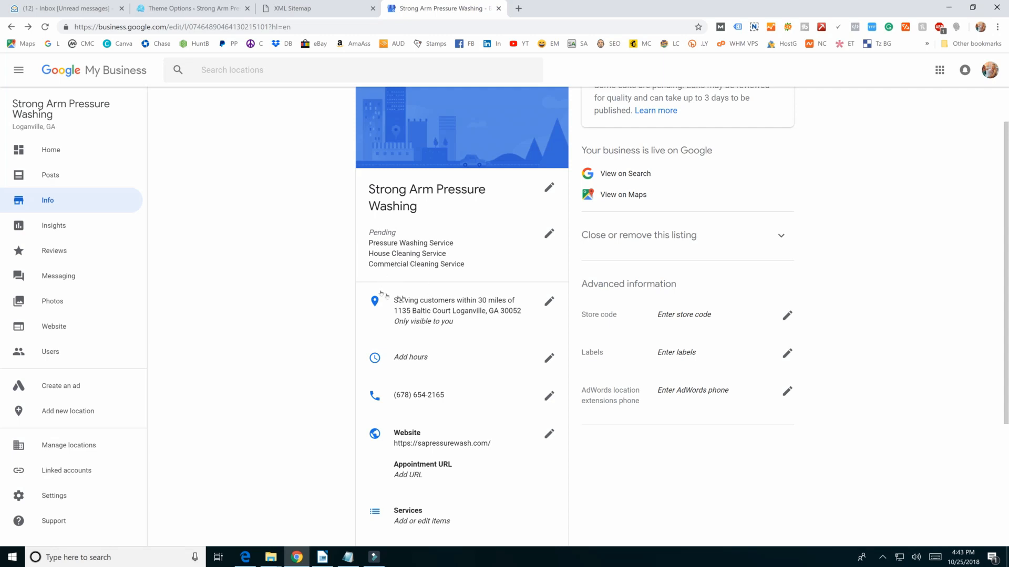
- Open the address and service area dialog and try radius values of 25, then 20 miles
{"action": "left_click", "coordinate": [546, 302]}
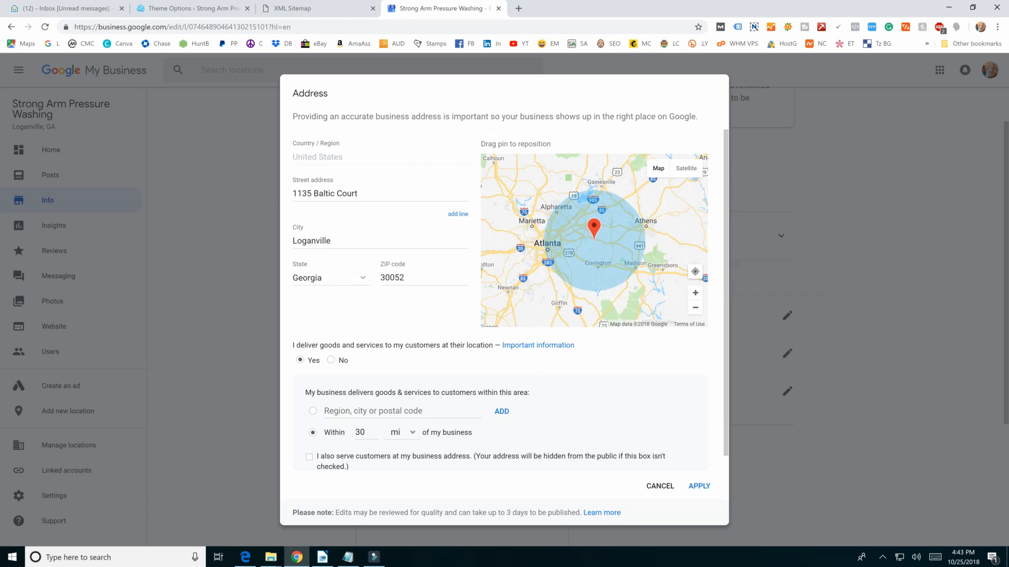
{"action": "double_click", "coordinate": [361, 432]}
{"action": "type", "text": "25"}
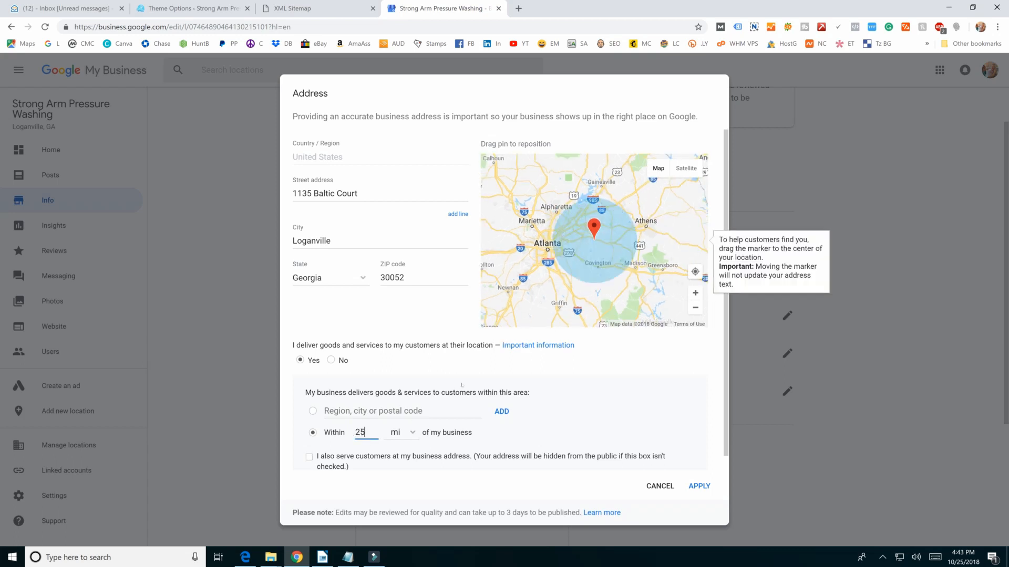
{"action": "double_click", "coordinate": [362, 432]}
{"action": "type", "text": "20"}
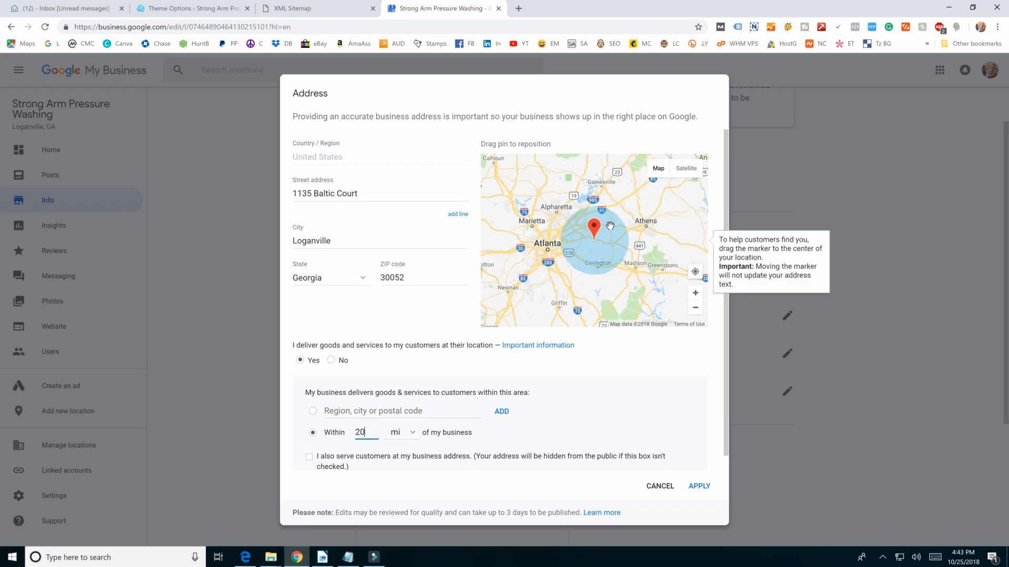
- After checking the company website, set the service radius to 17 miles and apply
{"action": "left_click", "coordinate": [245, 557]}
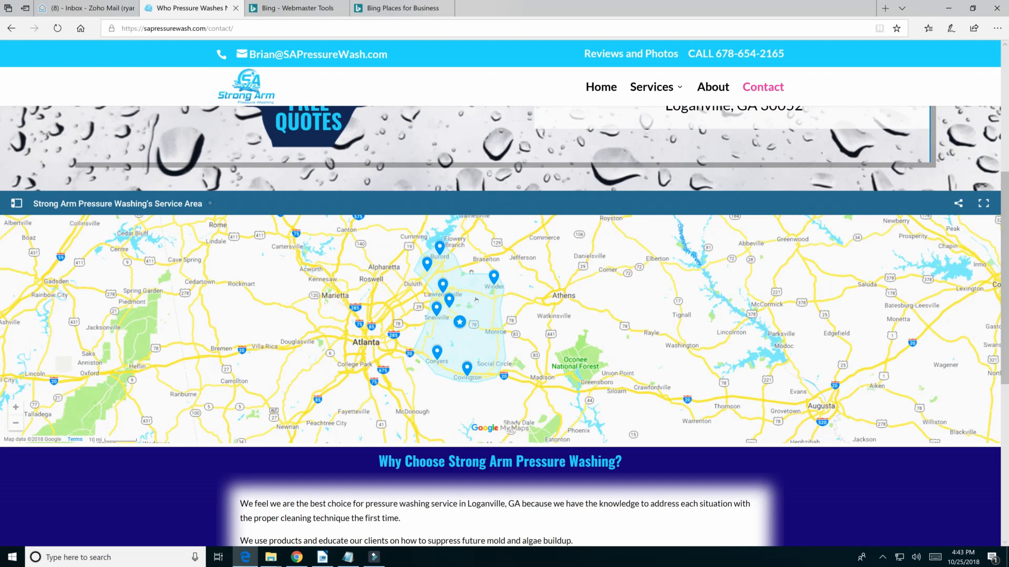
{"action": "left_click", "coordinate": [948, 8]}
{"action": "mouse_move", "coordinate": [566, 202]}
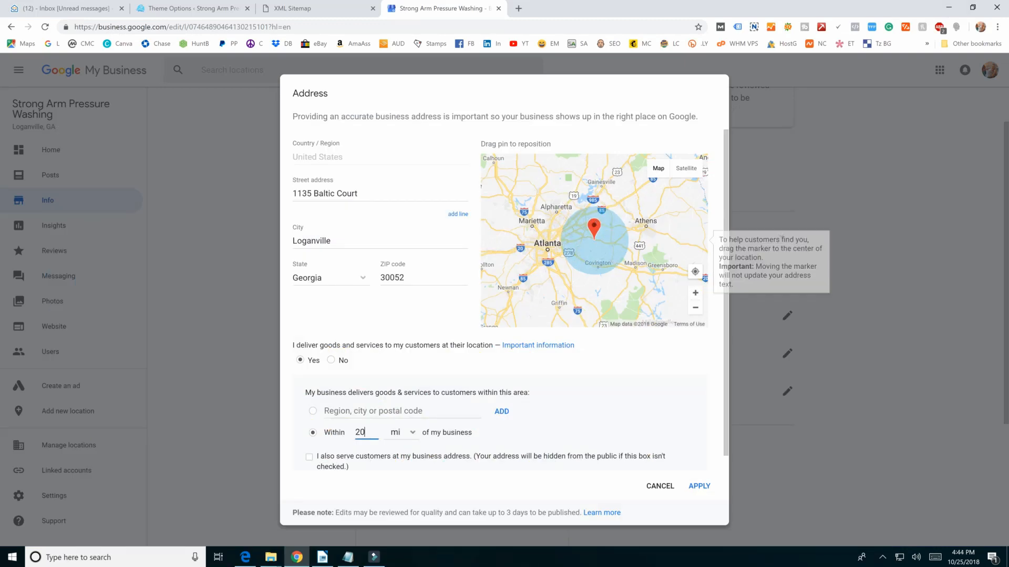
{"action": "left_click_drag", "start_coordinate": [369, 432], "coordinate": [342, 433]}
{"action": "type", "text": "18"}
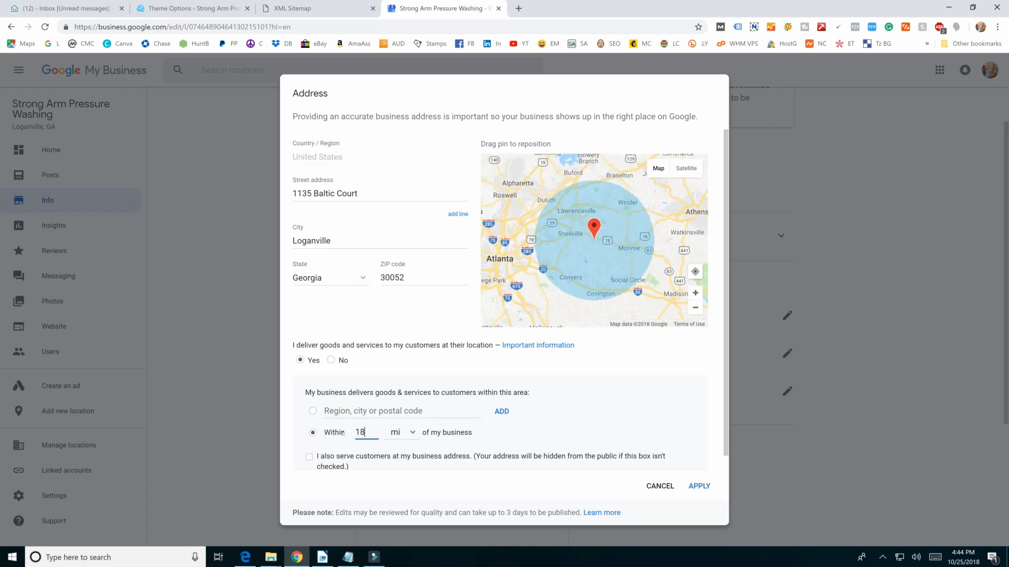
{"action": "left_click_drag", "start_coordinate": [364, 432], "coordinate": [345, 433]}
{"action": "type", "text": "17"}
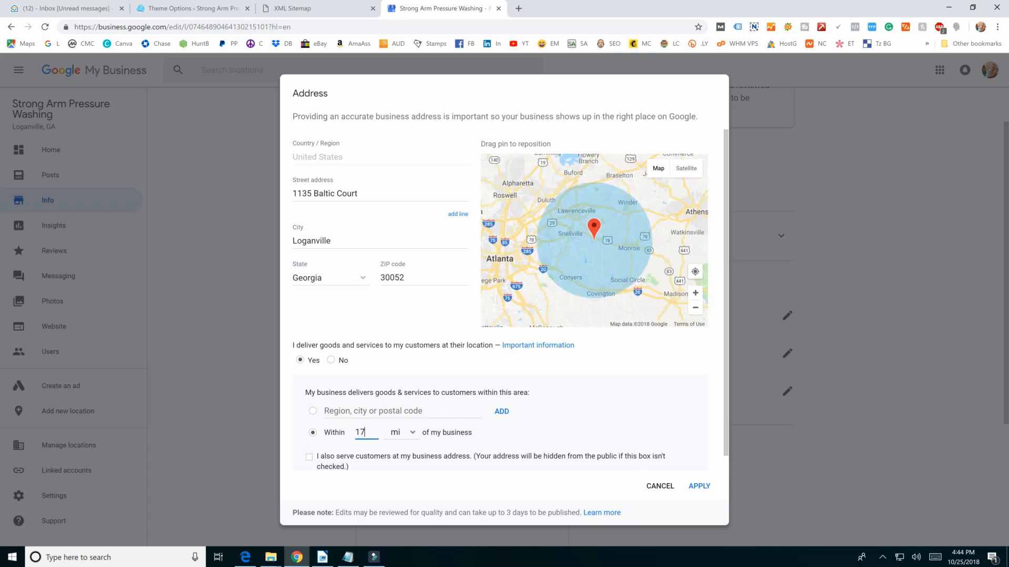
{"action": "type", "text": "15"}
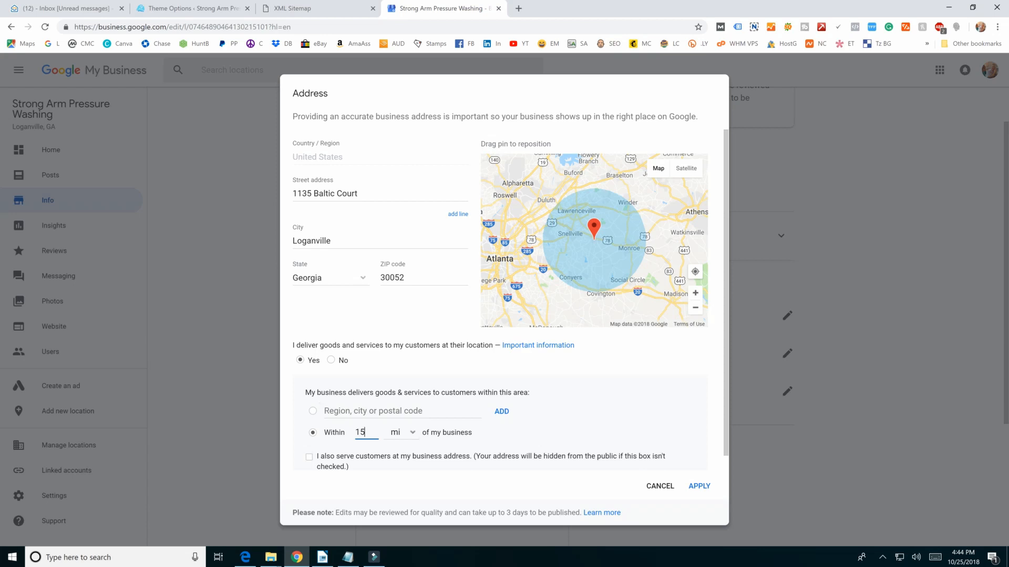
{"action": "key", "text": "BackSpace"}
{"action": "type", "text": "6"}
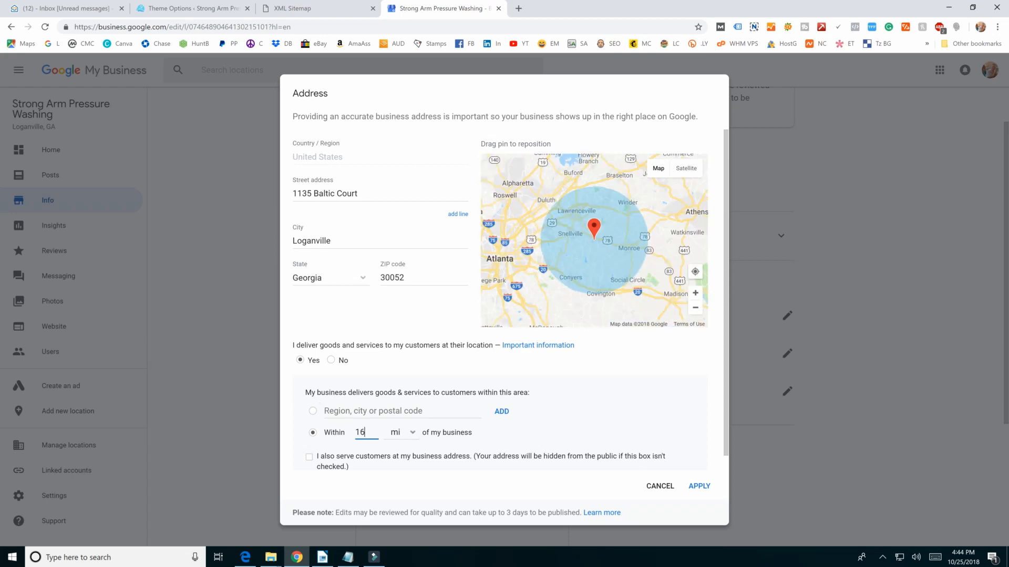
{"action": "key", "text": "BackSpace"}
{"action": "type", "text": "7"}
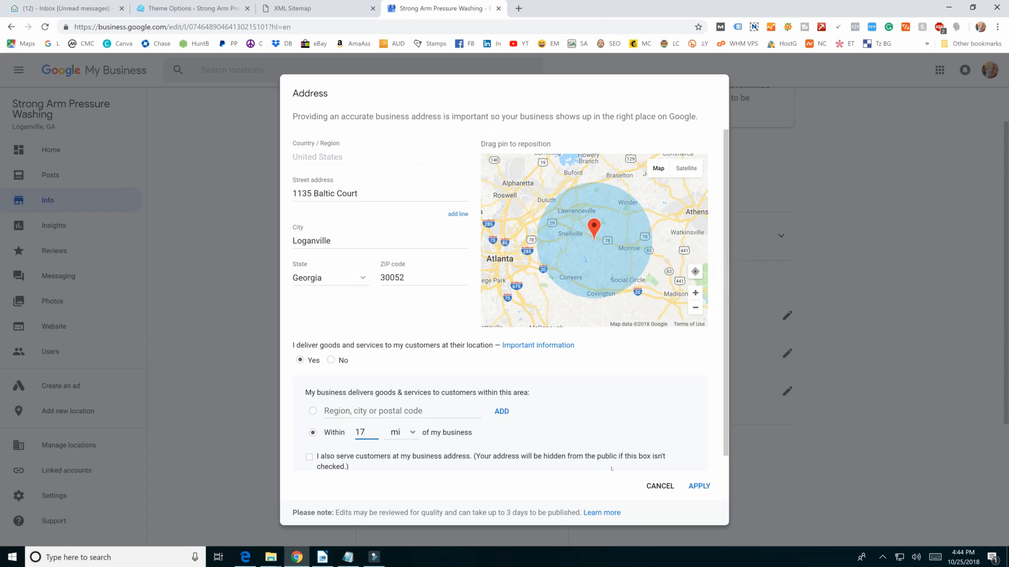
{"action": "left_click", "coordinate": [692, 489]}
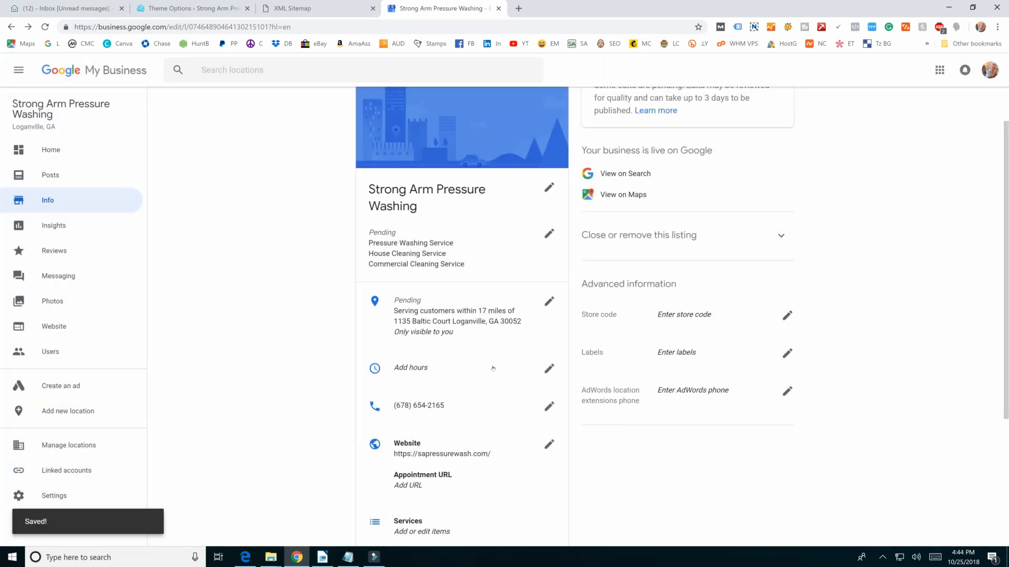
- Mark Monday through Friday as open with an 8:00 am opening time
{"action": "left_click", "coordinate": [548, 371]}
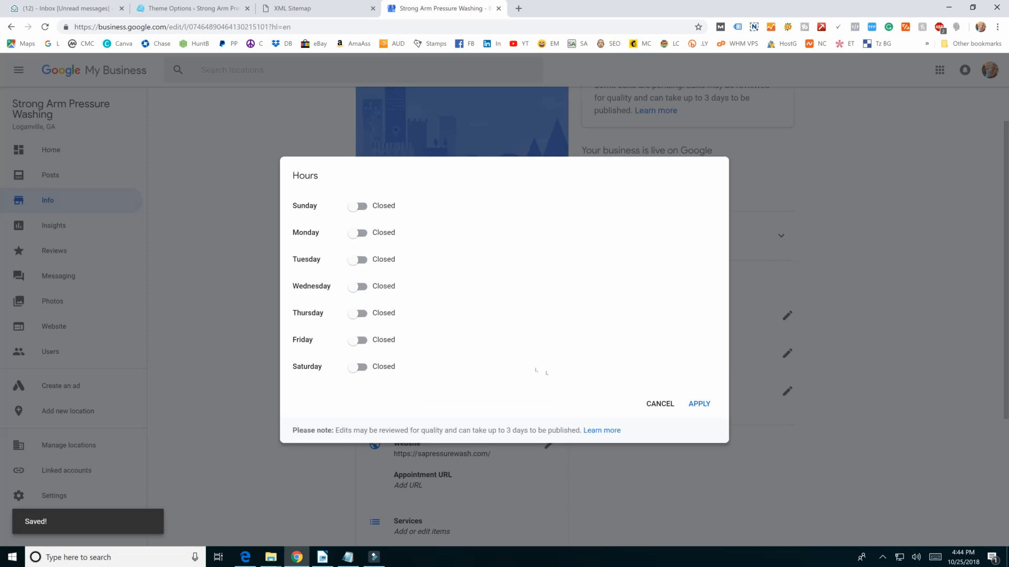
{"action": "left_click", "coordinate": [355, 237]}
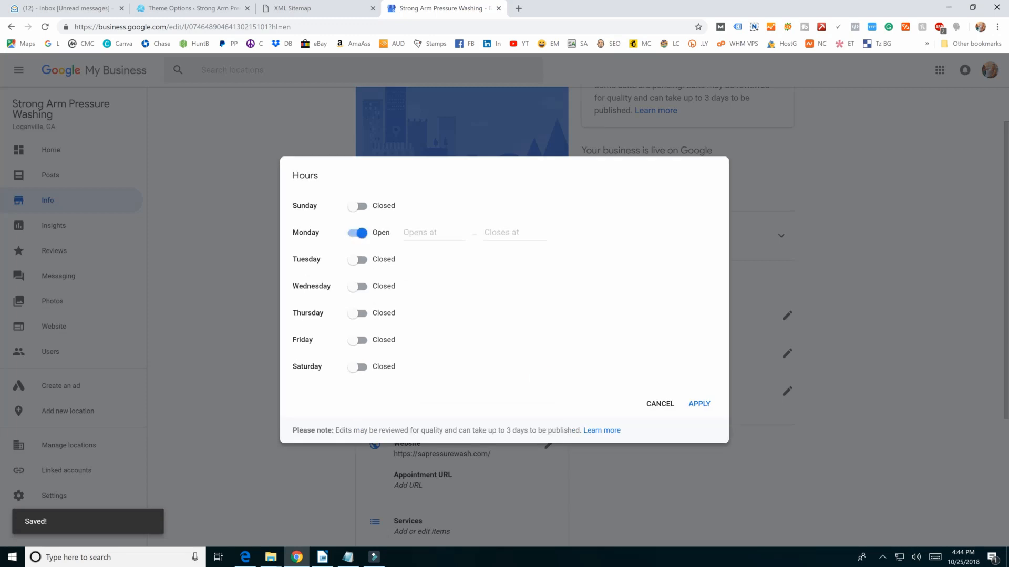
{"action": "left_click", "coordinate": [419, 232]}
{"action": "type", "text": "8"}
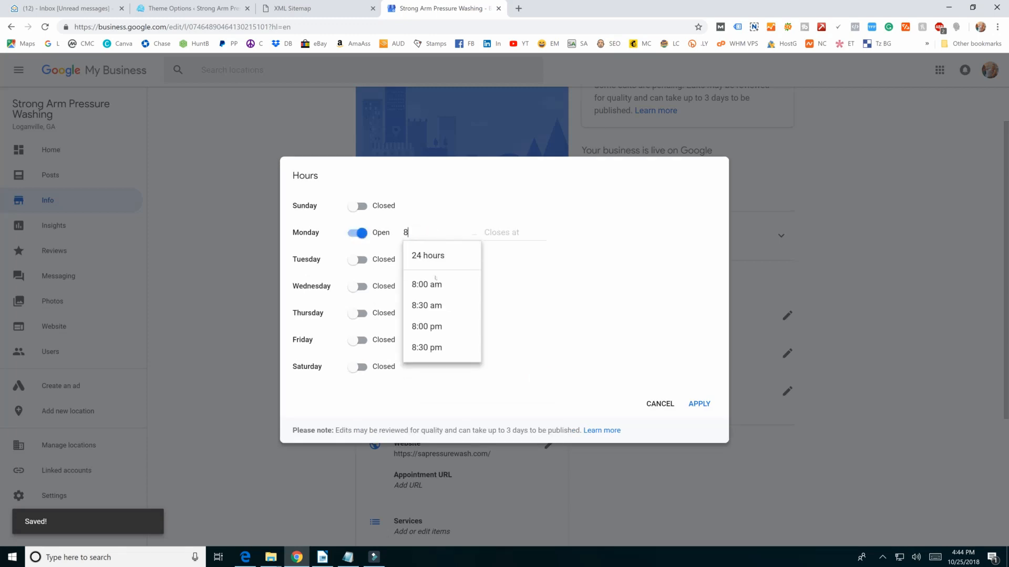
{"action": "left_click", "coordinate": [428, 282]}
{"action": "left_click", "coordinate": [355, 258]}
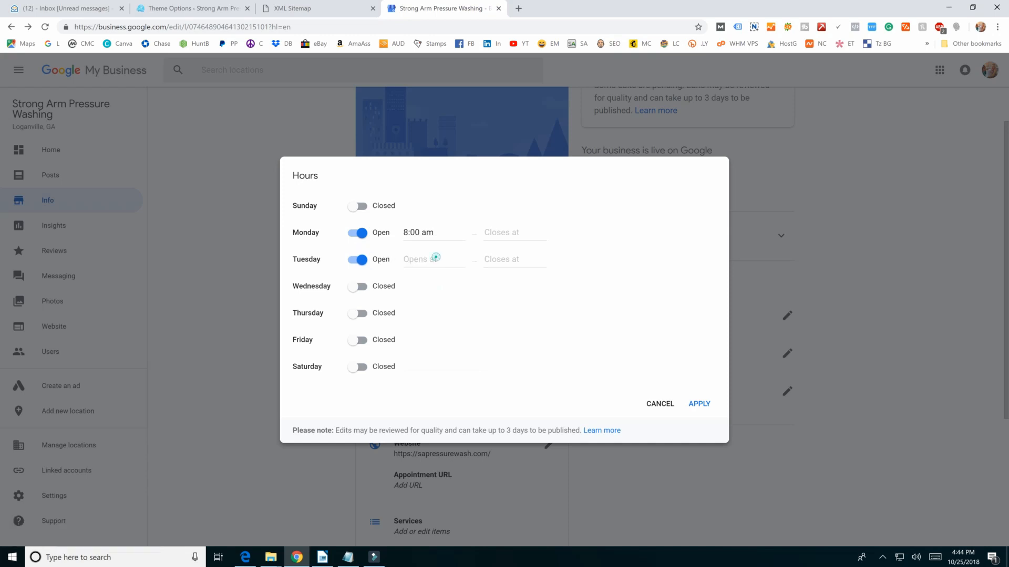
{"action": "left_click", "coordinate": [434, 258]}
{"action": "type", "text": "8"}
{"action": "left_click", "coordinate": [435, 312]}
{"action": "left_click", "coordinate": [351, 286]}
{"action": "left_click", "coordinate": [427, 288]}
{"action": "type", "text": "8"}
{"action": "left_click", "coordinate": [426, 331]}
{"action": "left_click", "coordinate": [356, 313]}
{"action": "left_click", "coordinate": [441, 314]}
{"action": "type", "text": "8"}
{"action": "left_click", "coordinate": [428, 365]}
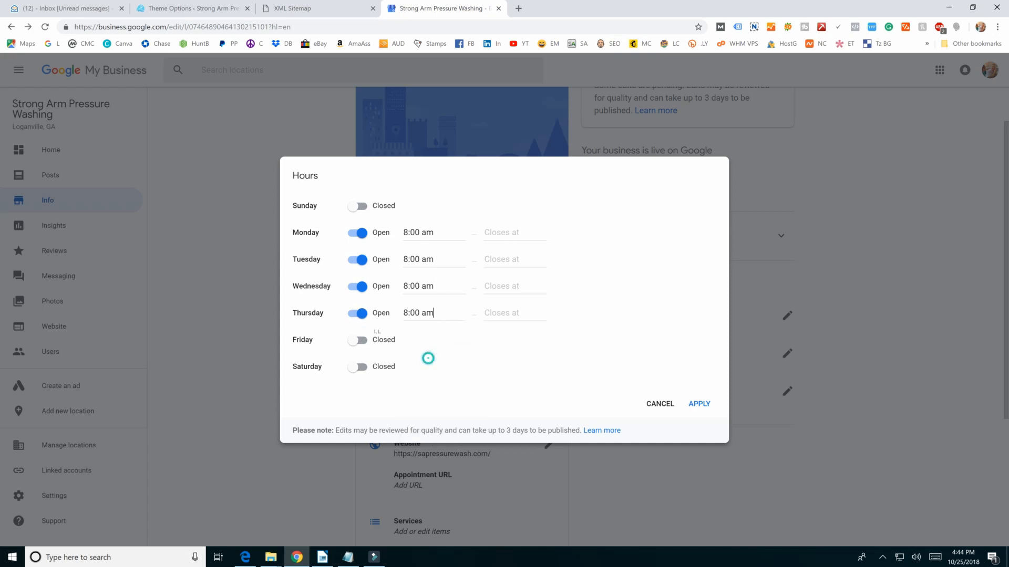
{"action": "left_click", "coordinate": [363, 339]}
{"action": "left_click", "coordinate": [425, 342]}
{"action": "type", "text": "8"}
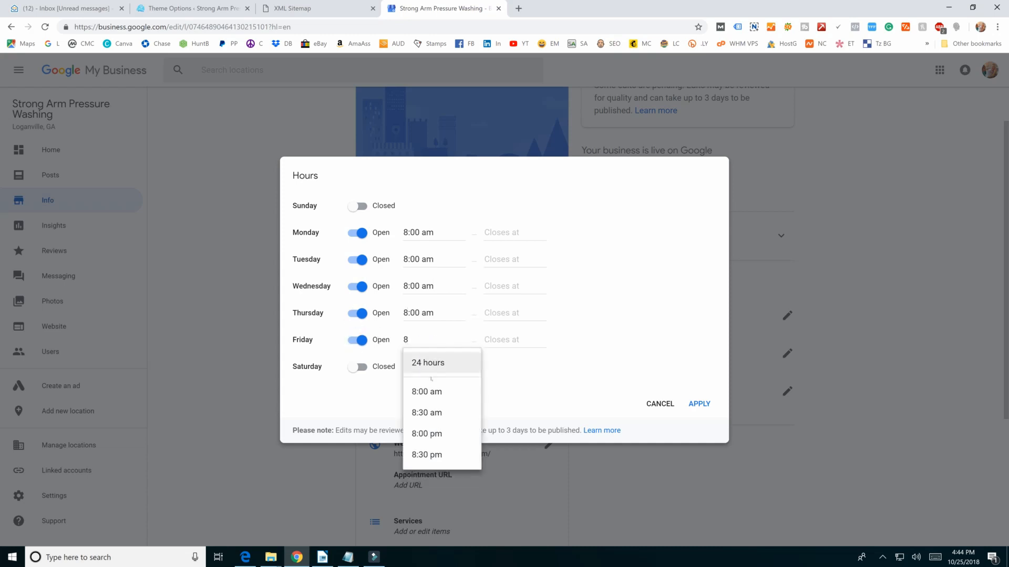
{"action": "left_click", "coordinate": [427, 392]}
- Set Monday through Friday closing times to 5:00 pm, matching the website's hours, and apply
{"action": "left_click", "coordinate": [501, 232]}
{"action": "type", "text": "5"}
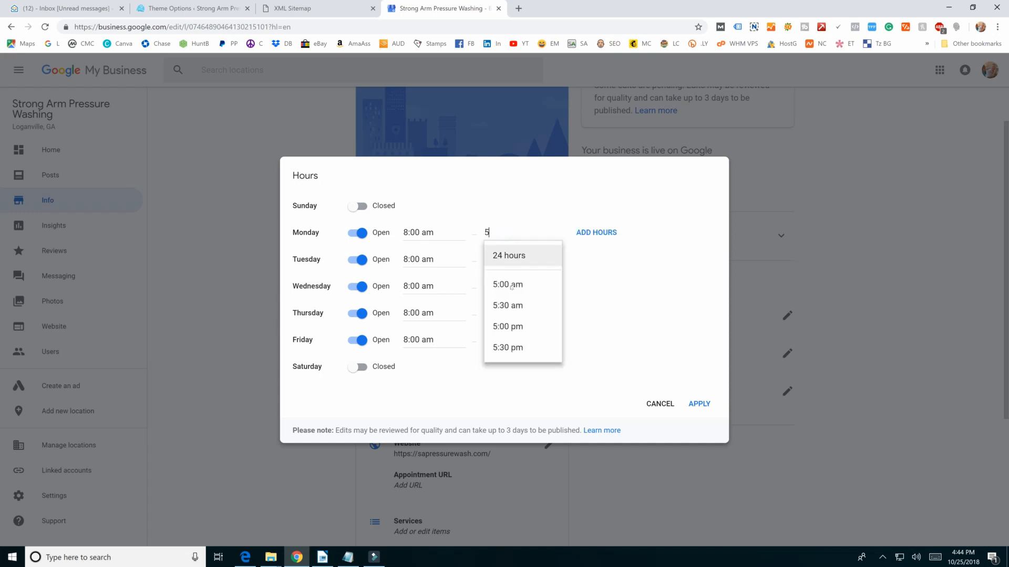
{"action": "left_click", "coordinate": [506, 333]}
{"action": "left_click", "coordinate": [240, 558]}
{"action": "scroll", "coordinate": [289, 384], "scroll_direction": "down", "scroll_amount": 3}
{"action": "scroll", "coordinate": [151, 511], "scroll_direction": "down", "scroll_amount": 7}
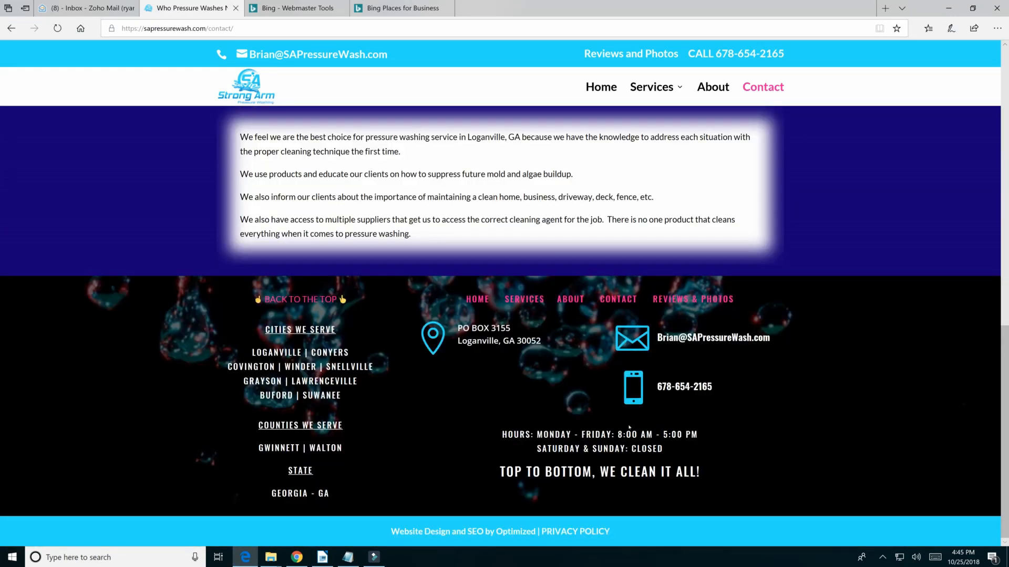
{"action": "left_click", "coordinate": [297, 557]}
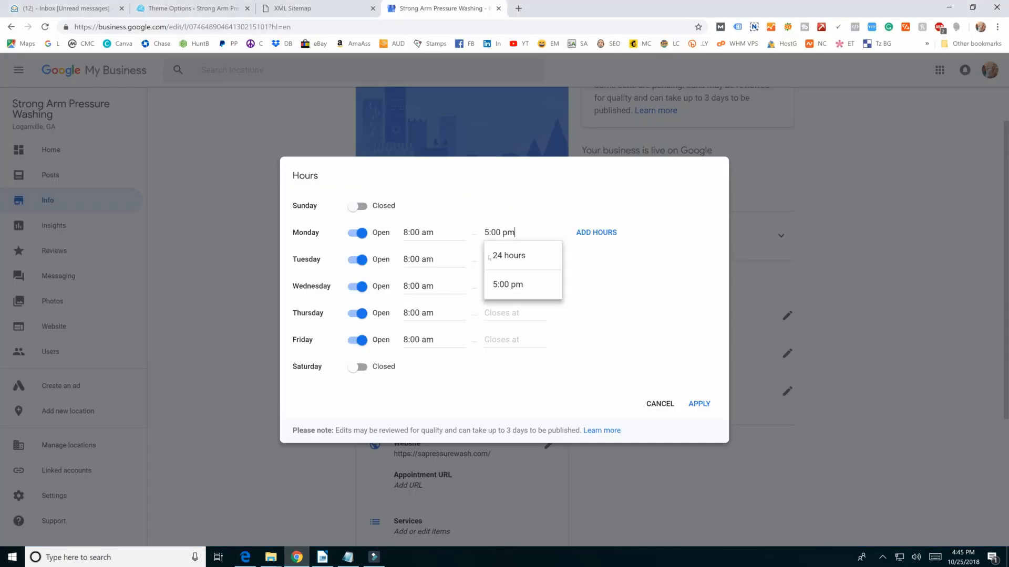
{"action": "left_click", "coordinate": [639, 281]}
{"action": "left_click", "coordinate": [515, 256]}
{"action": "type", "text": "5"}
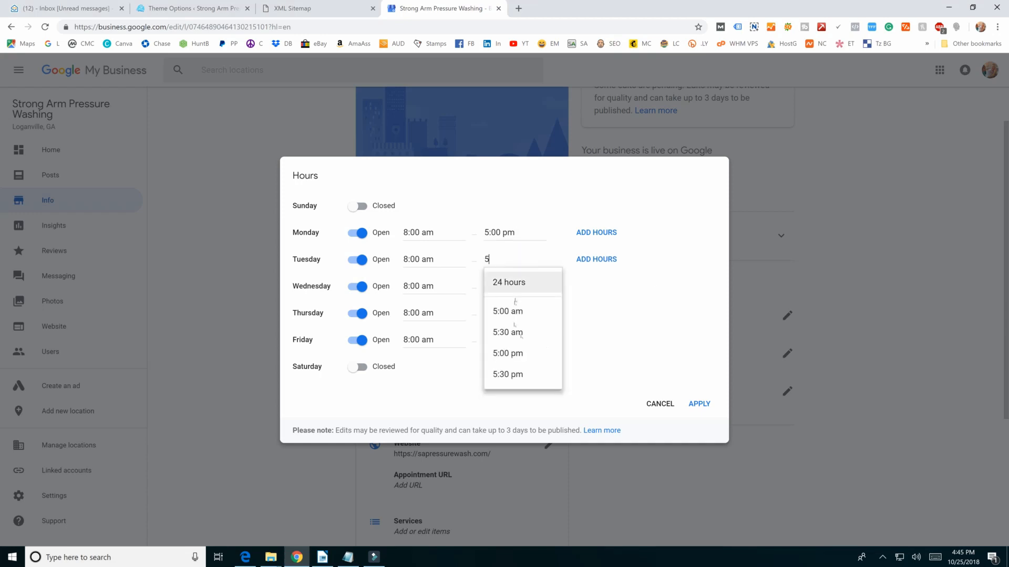
{"action": "left_click", "coordinate": [508, 353]}
{"action": "left_click", "coordinate": [494, 286]}
{"action": "type", "text": "5"}
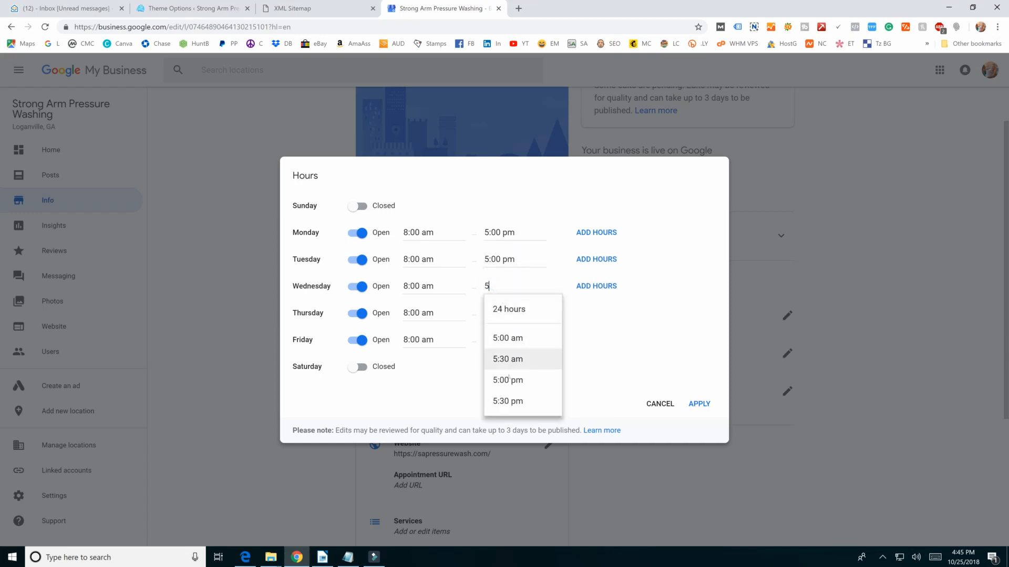
{"action": "left_click", "coordinate": [508, 377]}
{"action": "left_click", "coordinate": [494, 313]}
{"action": "type", "text": "5"}
{"action": "left_click", "coordinate": [509, 408]}
{"action": "left_click", "coordinate": [499, 339]}
{"action": "type", "text": "5"}
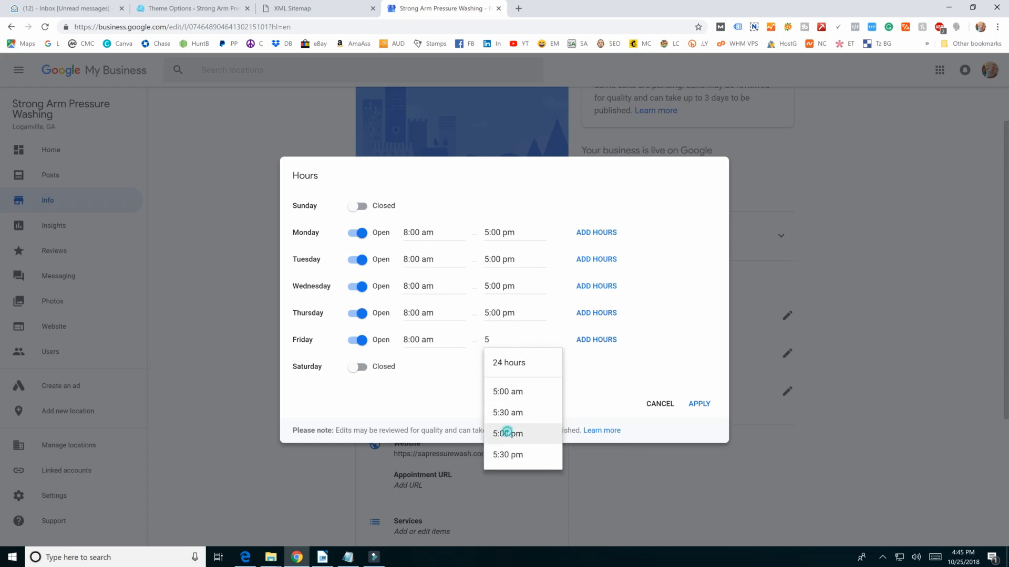
{"action": "left_click", "coordinate": [504, 434]}
{"action": "left_click", "coordinate": [700, 406]}
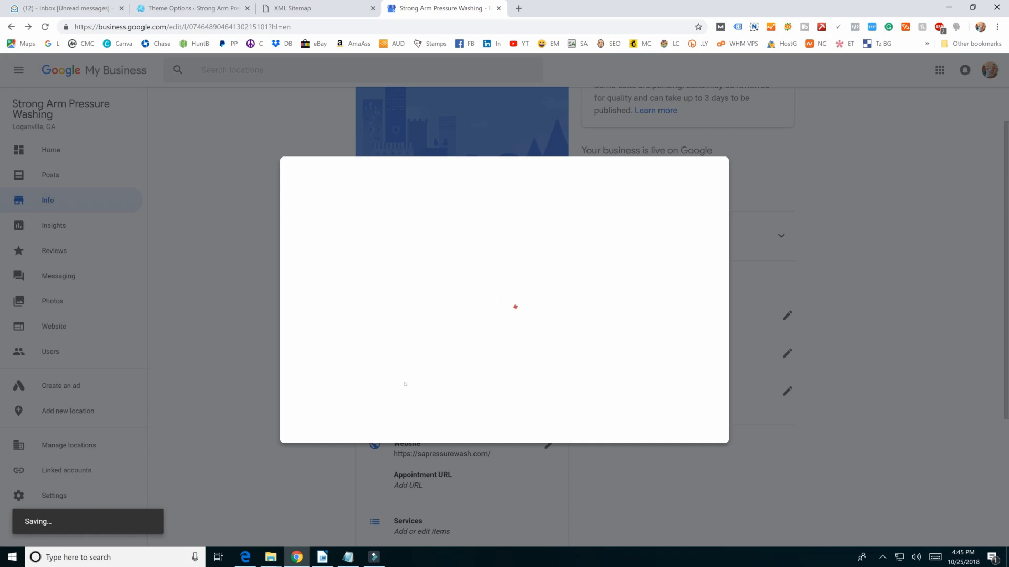
- Set the appointment link to the website's contact page address and save the links
{"action": "scroll", "coordinate": [420, 429], "scroll_direction": "down", "scroll_amount": 1}
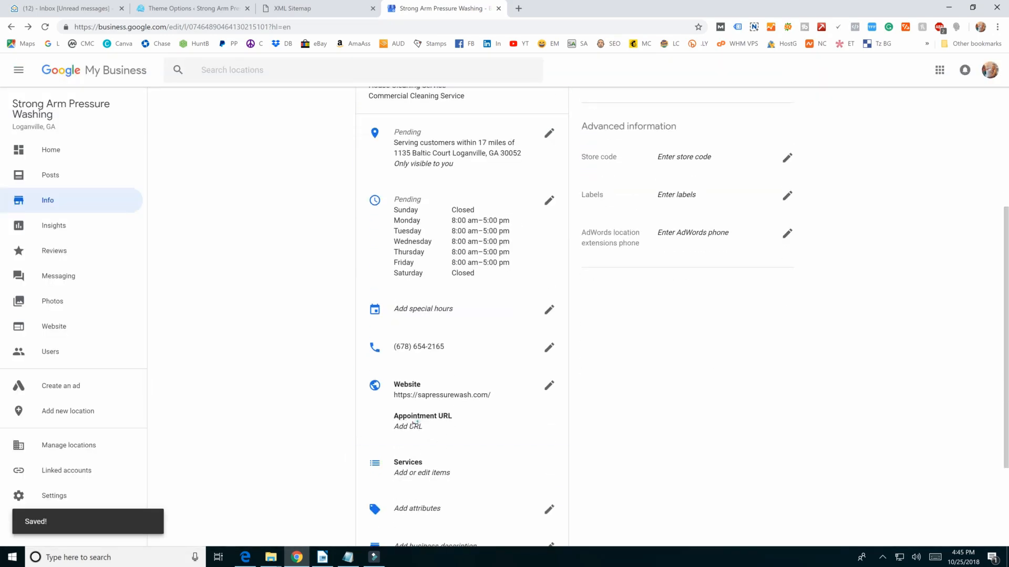
{"action": "left_click", "coordinate": [415, 425]}
{"action": "left_click_drag", "start_coordinate": [522, 279], "coordinate": [386, 281]}
{"action": "key", "text": "ctrl+c"}
{"action": "left_click", "coordinate": [477, 326]}
{"action": "key", "text": "ctrl+v"}
{"action": "type", "text": "contac"}
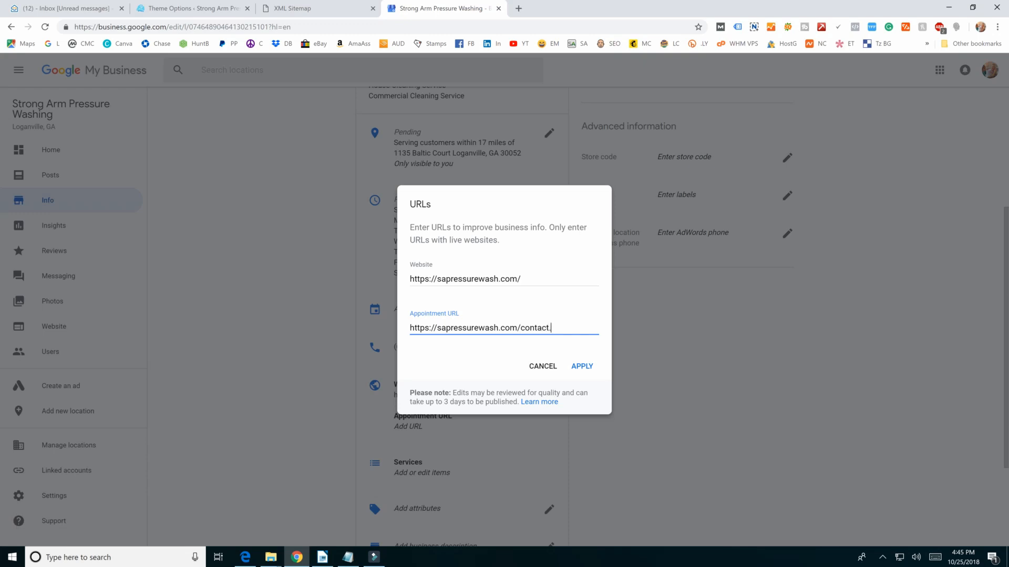
{"action": "left_click", "coordinate": [570, 368]}
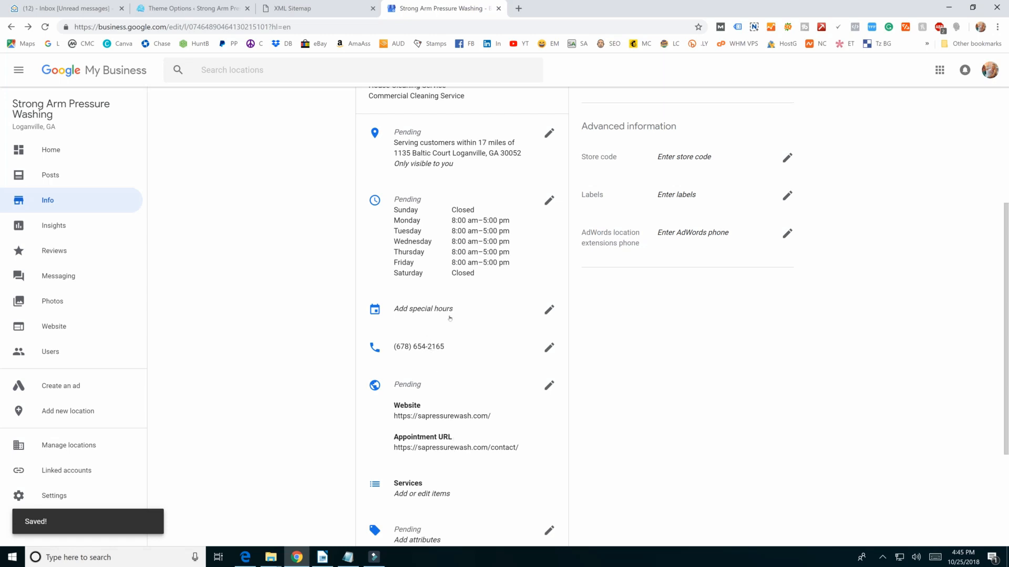
- Open the attributes editor, cancel without changes, and begin adding a business description
{"action": "scroll", "coordinate": [449, 318], "scroll_direction": "down", "scroll_amount": 2}
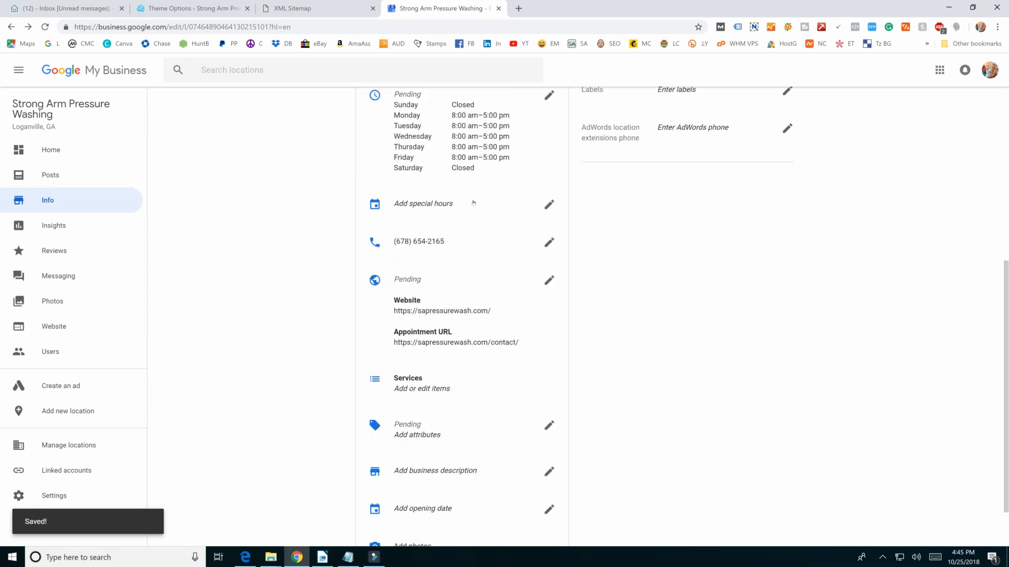
{"action": "scroll", "coordinate": [426, 397], "scroll_direction": "down", "scroll_amount": 1}
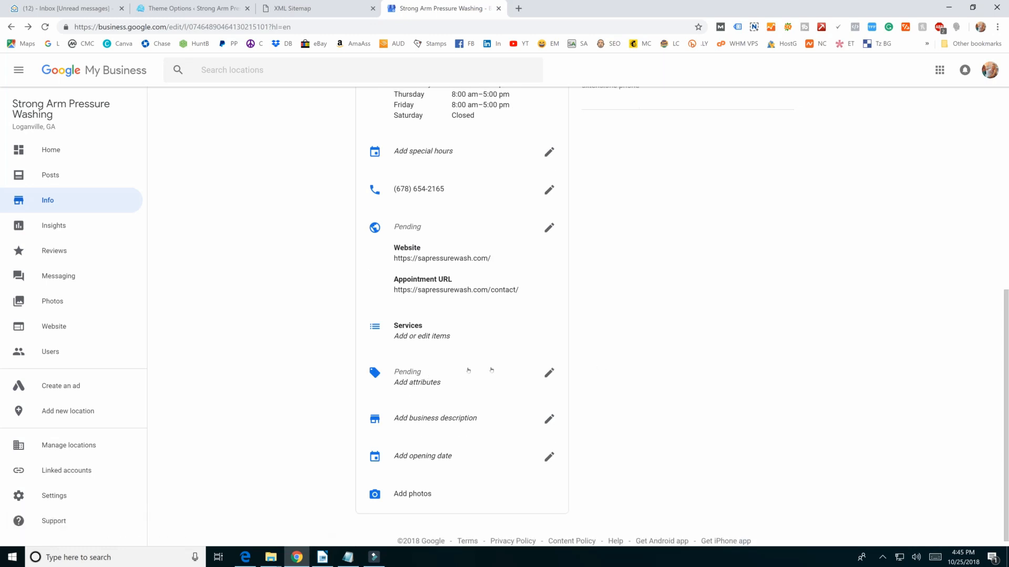
{"action": "left_click", "coordinate": [544, 373]}
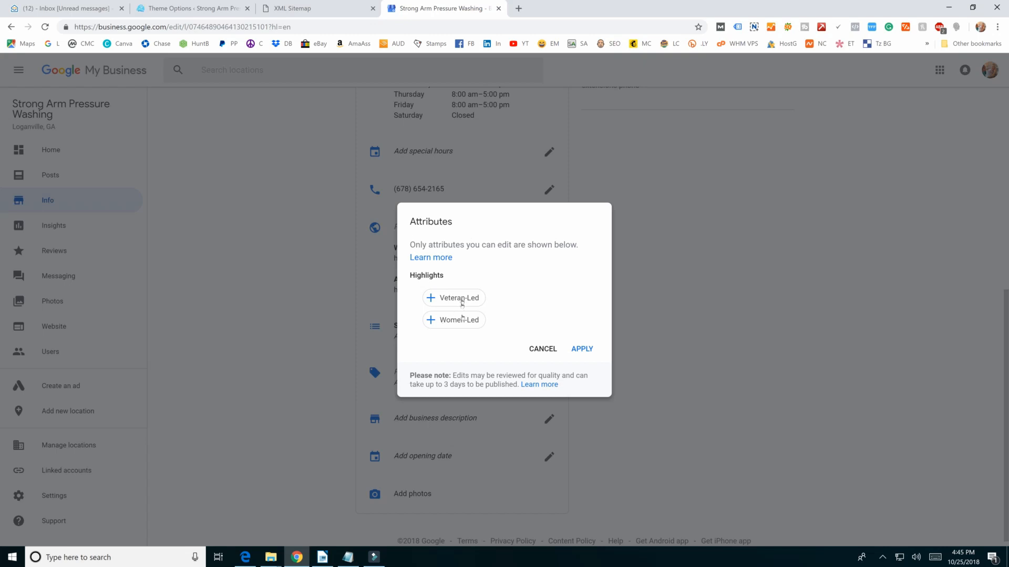
{"action": "left_click", "coordinate": [536, 349]}
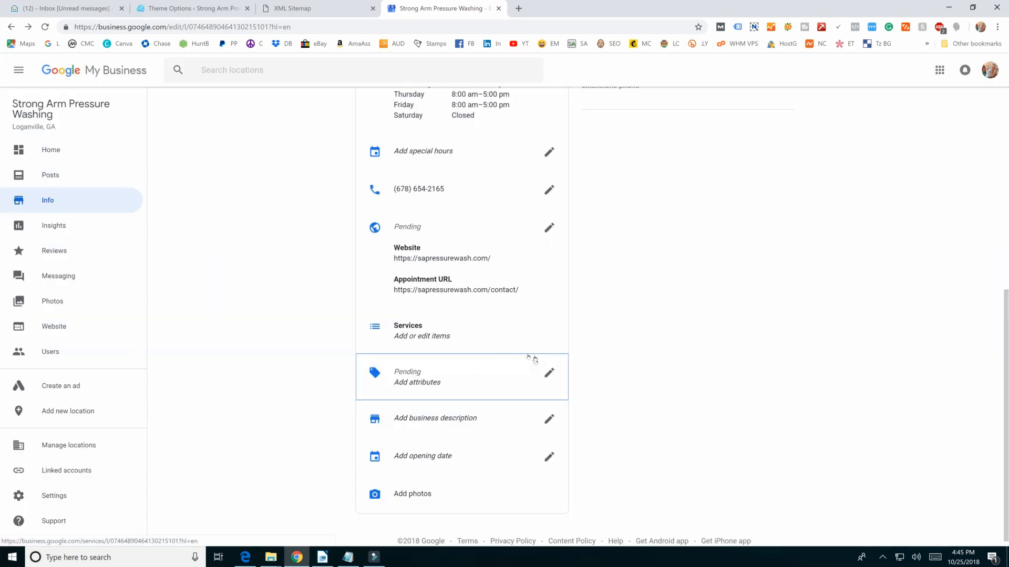
{"action": "left_click", "coordinate": [469, 418]}
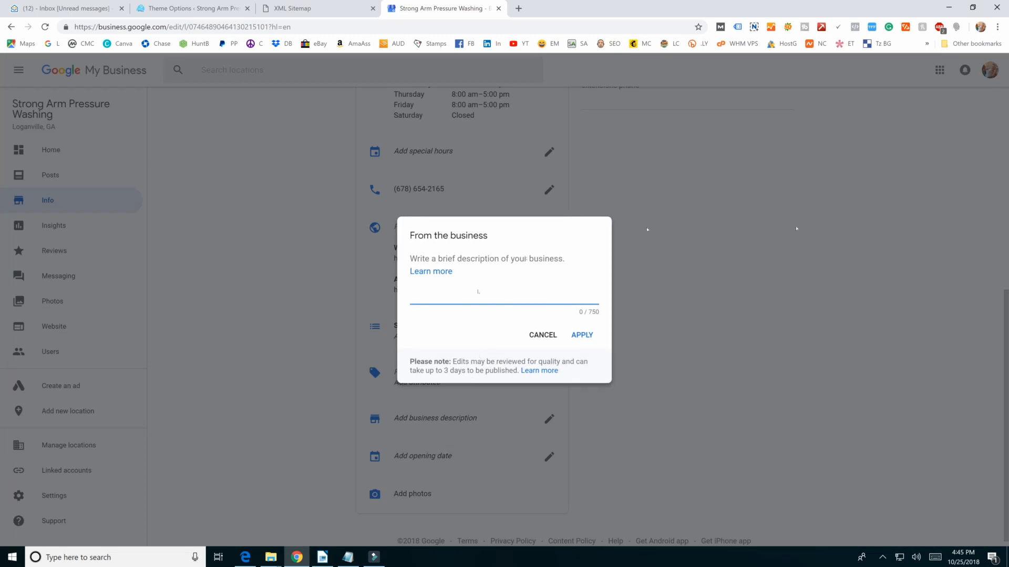
- Paste the prepared 325-character Gwinnett and Walton County pressure washing description and apply it
{"action": "key", "text": "alt+Tab"}
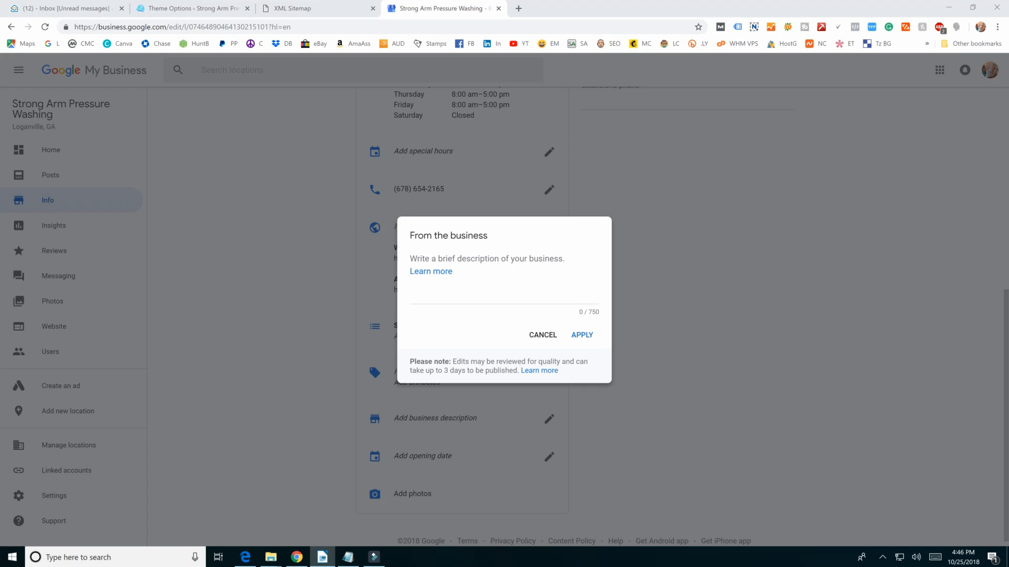
{"action": "left_click", "coordinate": [482, 299]}
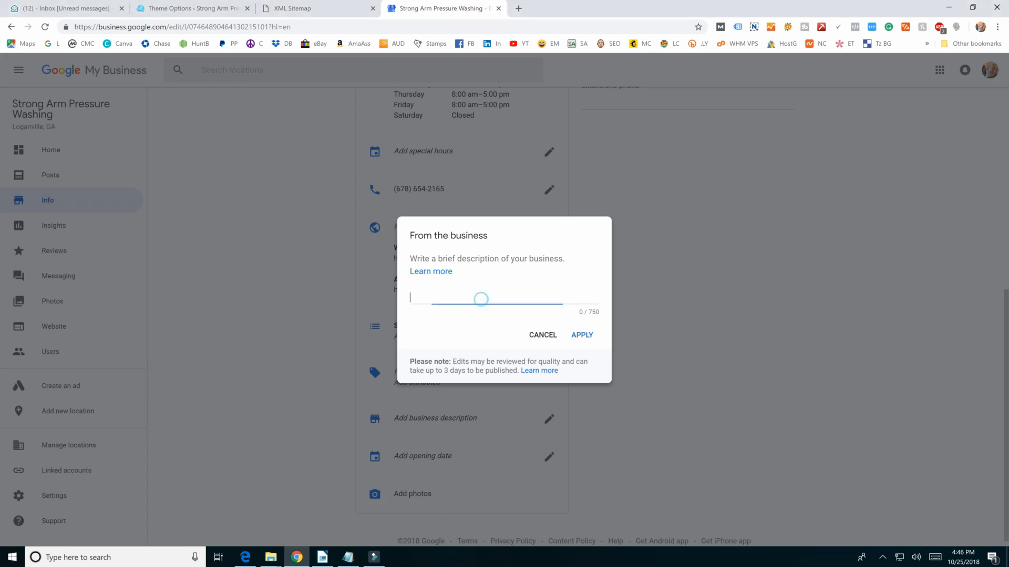
{"action": "type", "text": "Strong Arm Pressure Washing is a local service business located in Loganville, GA.  Strong Arm offers pressure washing services for homes, businesses, and other exterior items such as roofs, driveways, fences, decks, and more.  The service Gwinnett and Walton County, Georgia with their affordable exterior cleaning services."}
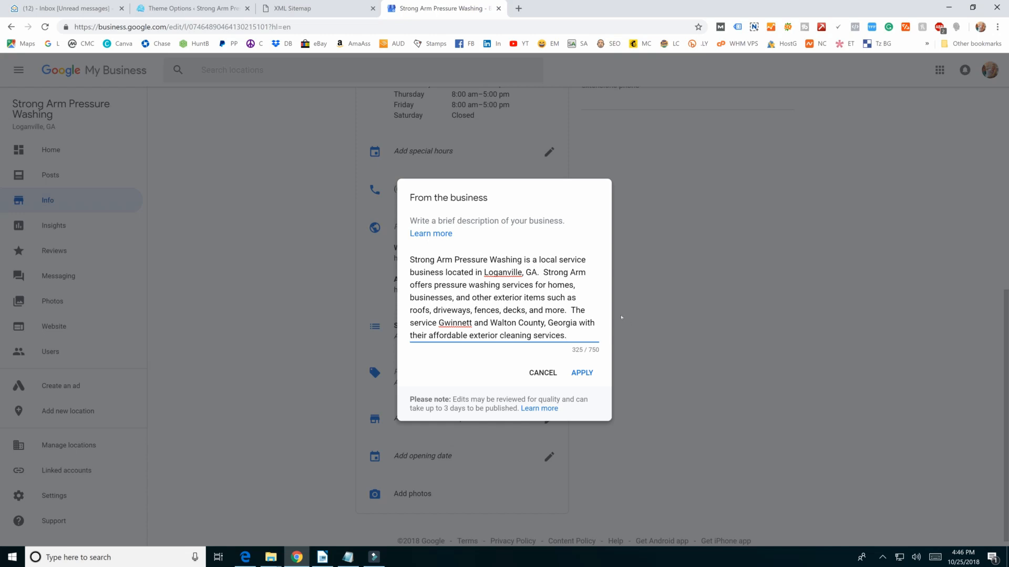
{"action": "left_click", "coordinate": [572, 372]}
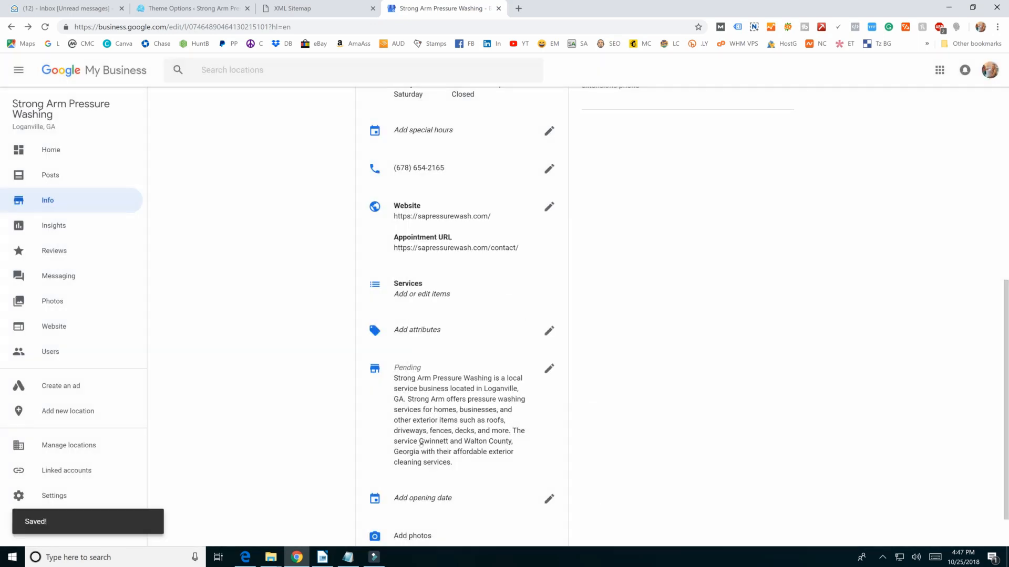
- Enter an opening date of September 15, 2018 and apply it
{"action": "scroll", "coordinate": [394, 448], "scroll_direction": "down", "scroll_amount": 1}
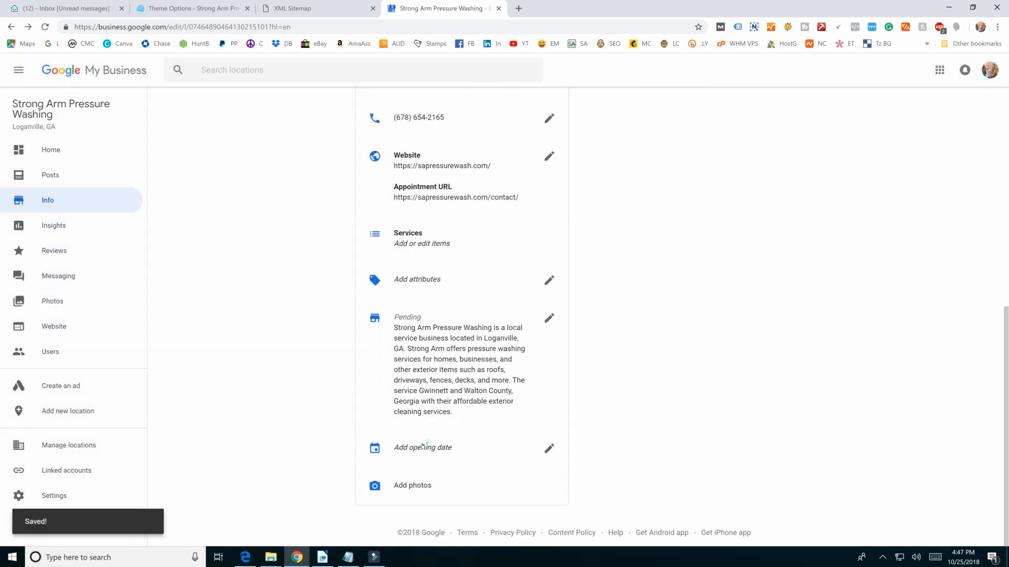
{"action": "left_click", "coordinate": [424, 446]}
{"action": "left_click", "coordinate": [426, 296]}
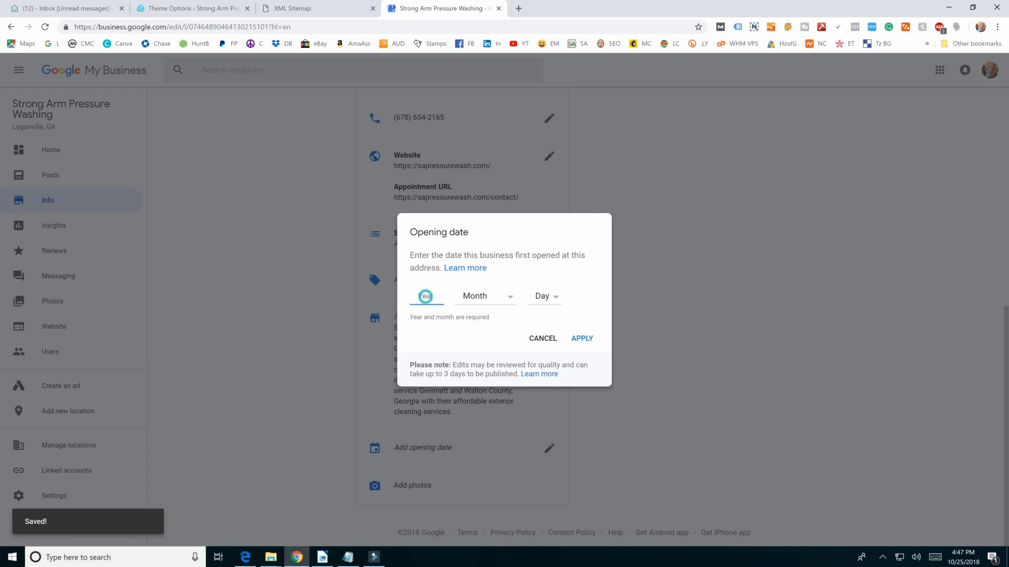
{"action": "type", "text": "2018"}
{"action": "left_click", "coordinate": [492, 297]}
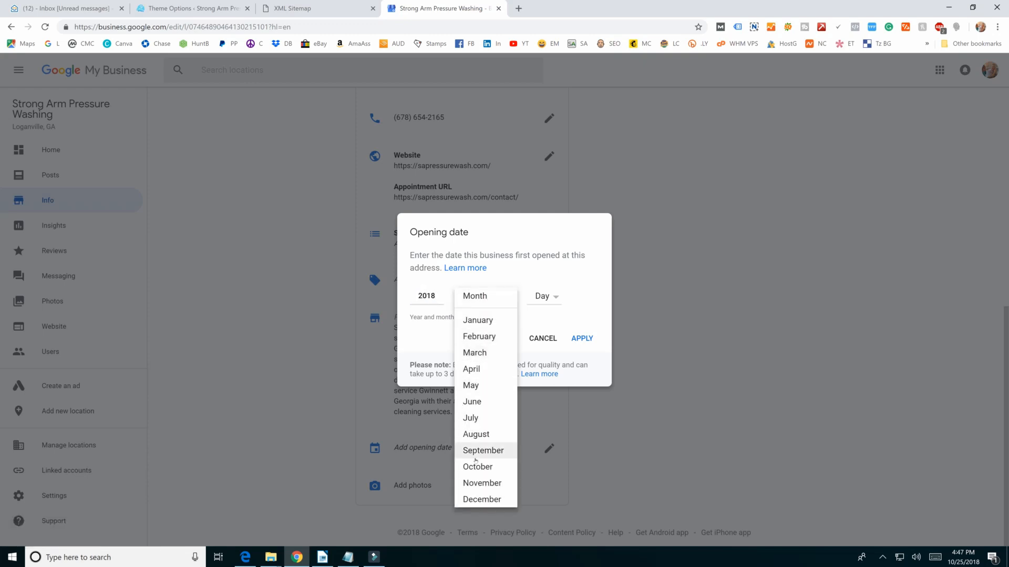
{"action": "left_click", "coordinate": [479, 452]}
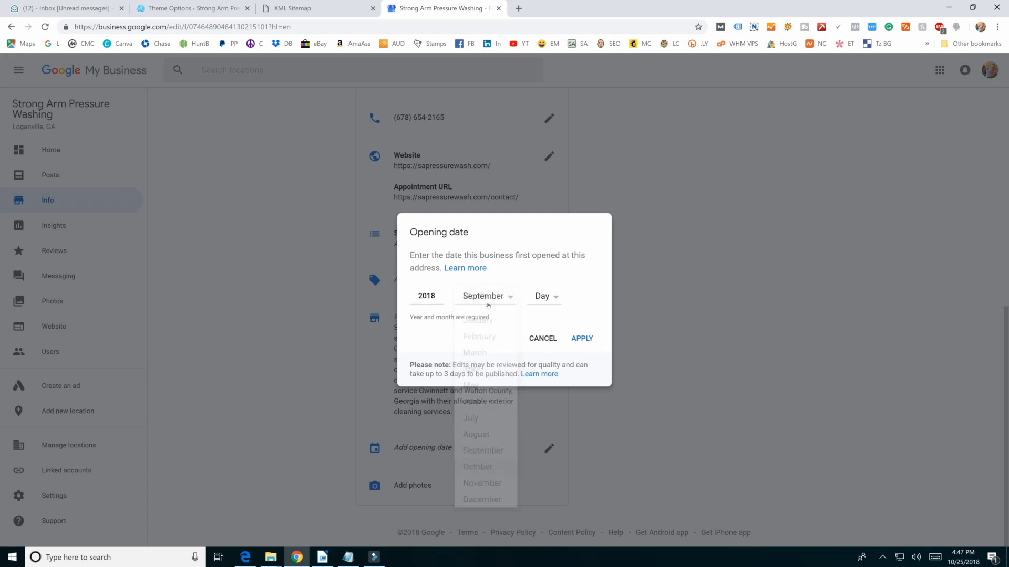
{"action": "left_click", "coordinate": [541, 297]}
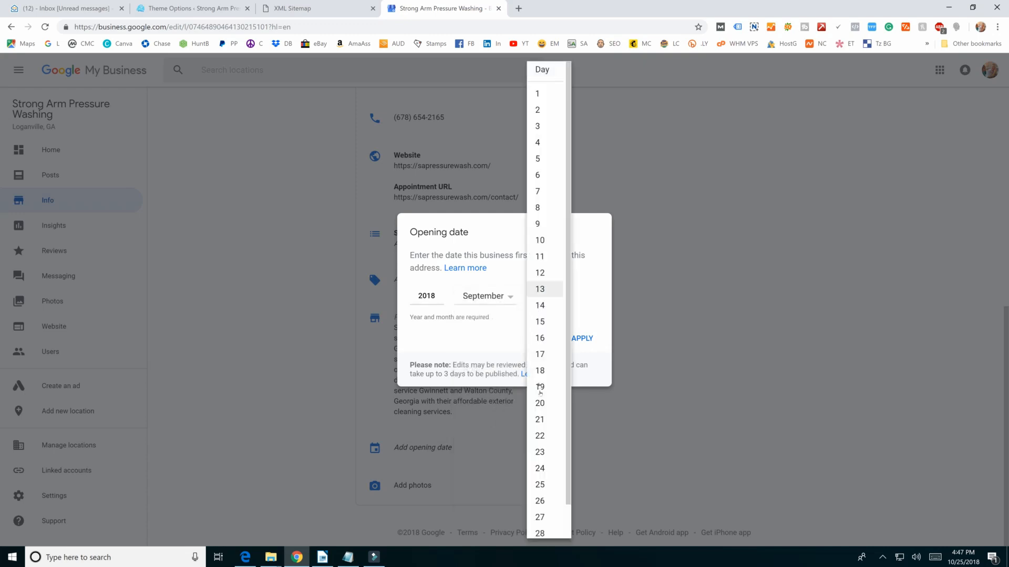
{"action": "left_click", "coordinate": [543, 315]}
{"action": "left_click", "coordinate": [577, 339]}
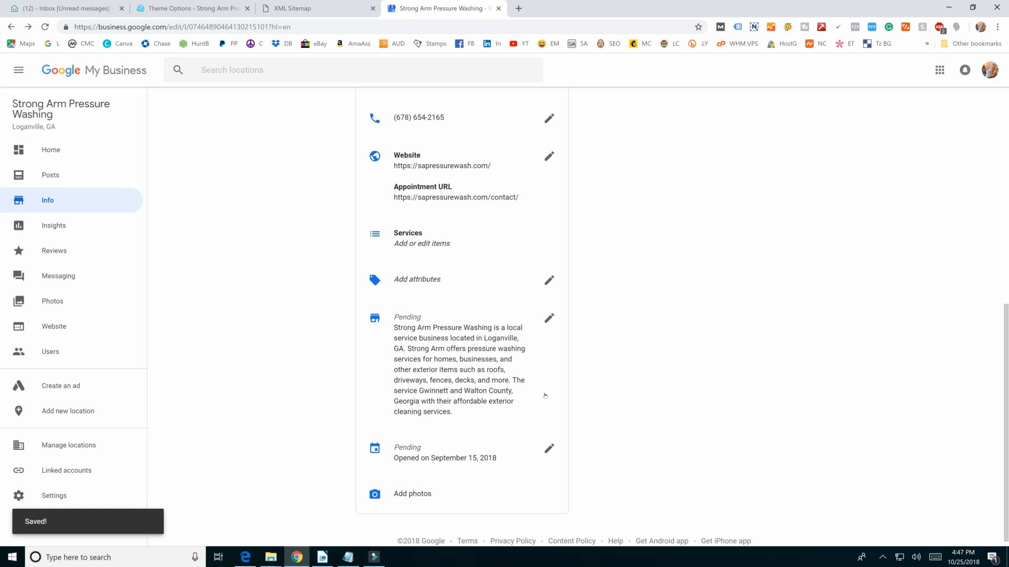
{"action": "scroll", "coordinate": [545, 395], "scroll_direction": "up", "scroll_amount": 8}
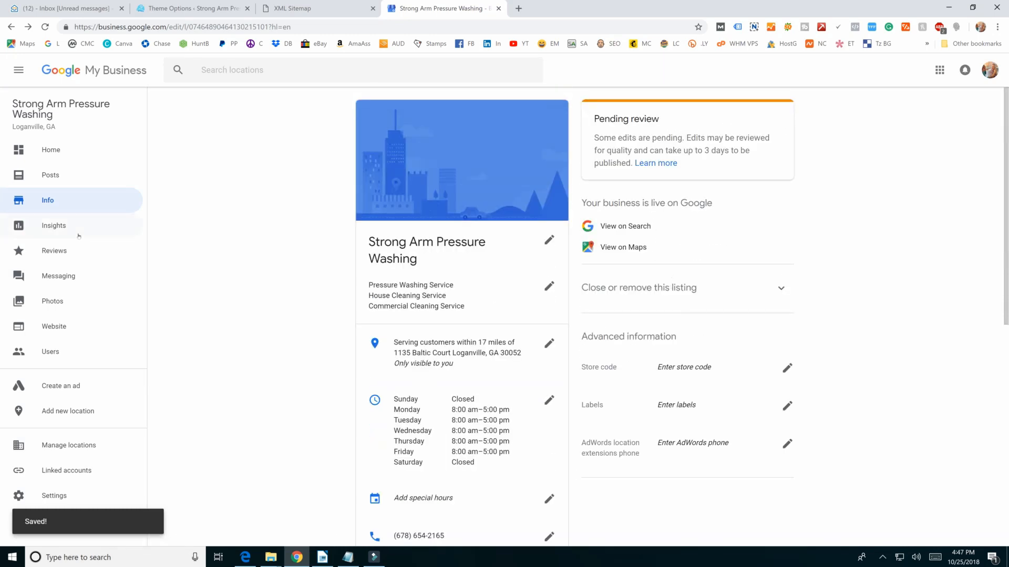
- Set Strong Arm Pressure Washing Icon.png as the profile photo, enlarging and shifting the crop to fit the logo
{"action": "left_click", "coordinate": [57, 303]}
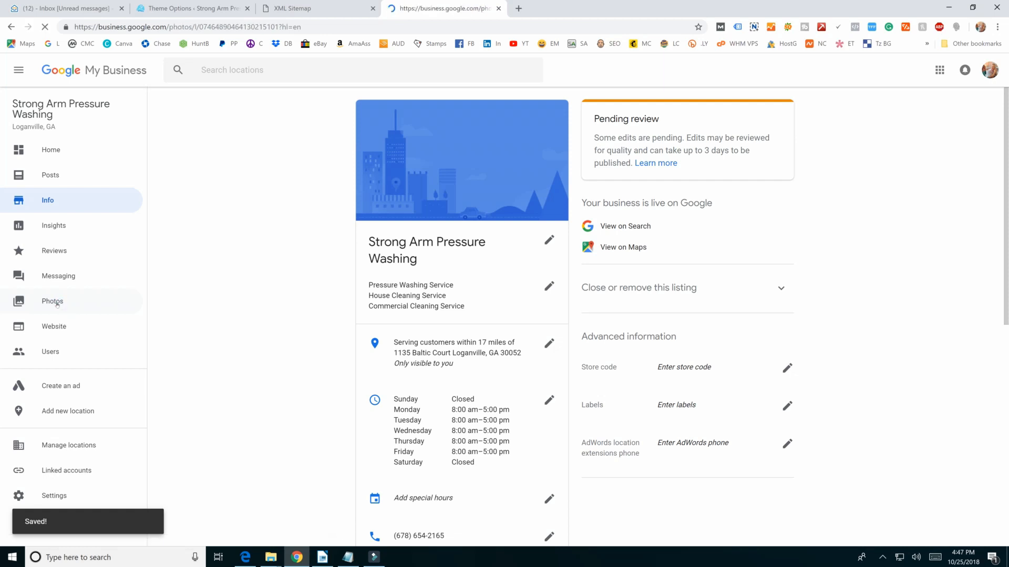
{"action": "left_click", "coordinate": [361, 285]}
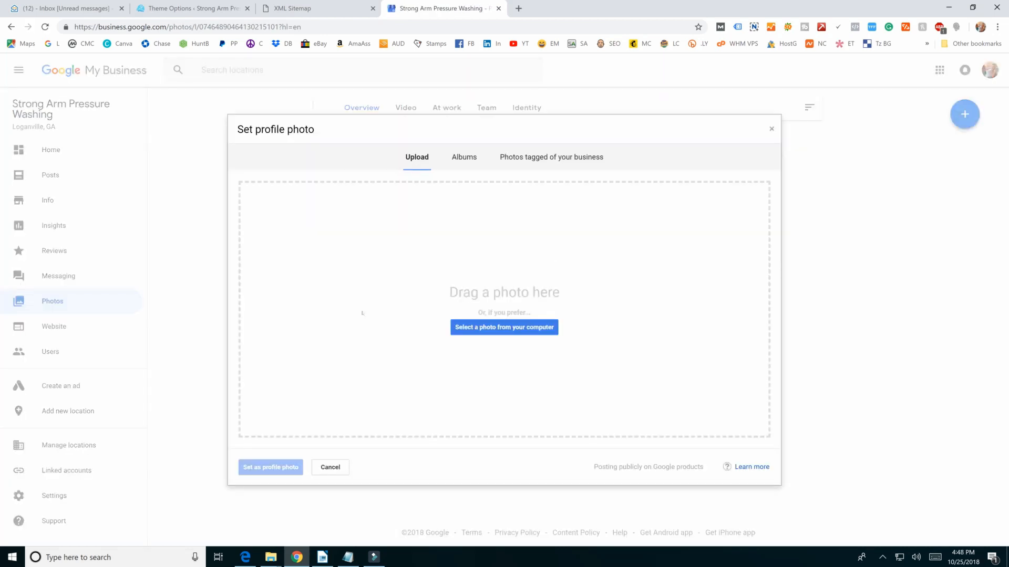
{"action": "left_click", "coordinate": [476, 326]}
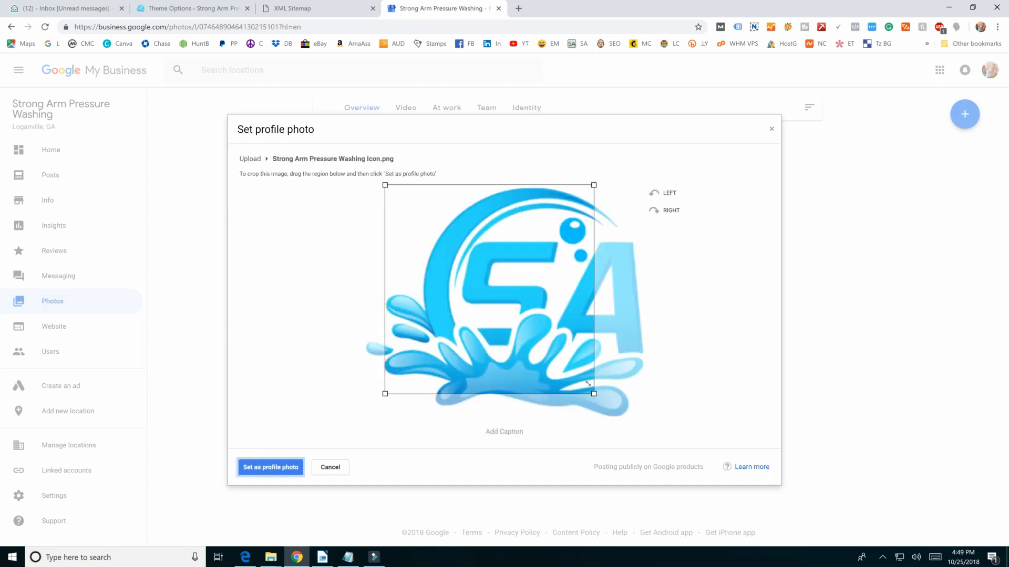
{"action": "left_click_drag", "start_coordinate": [588, 384], "coordinate": [726, 473]}
{"action": "left_click_drag", "start_coordinate": [544, 404], "coordinate": [564, 404]}
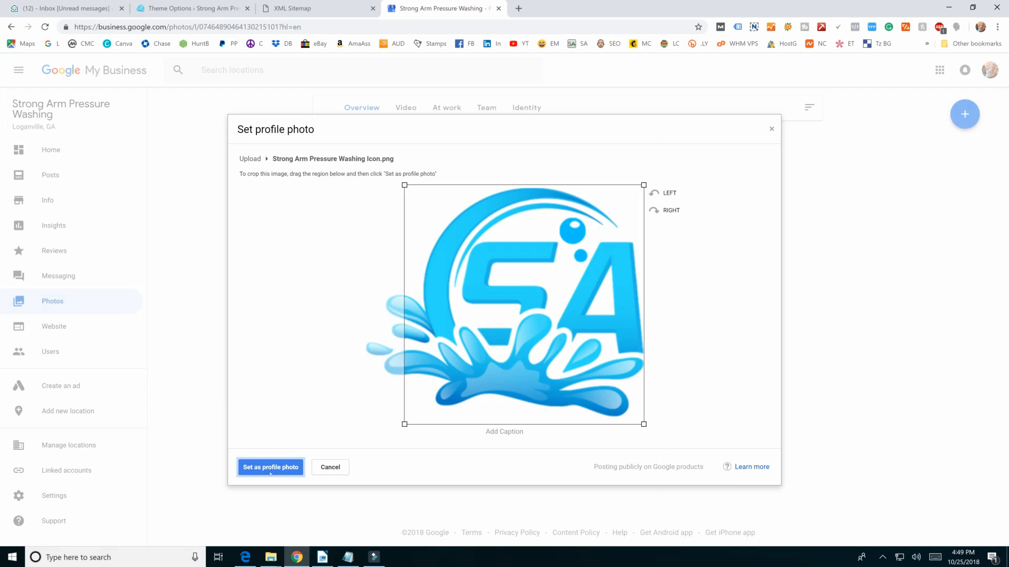
{"action": "left_click", "coordinate": [265, 463]}
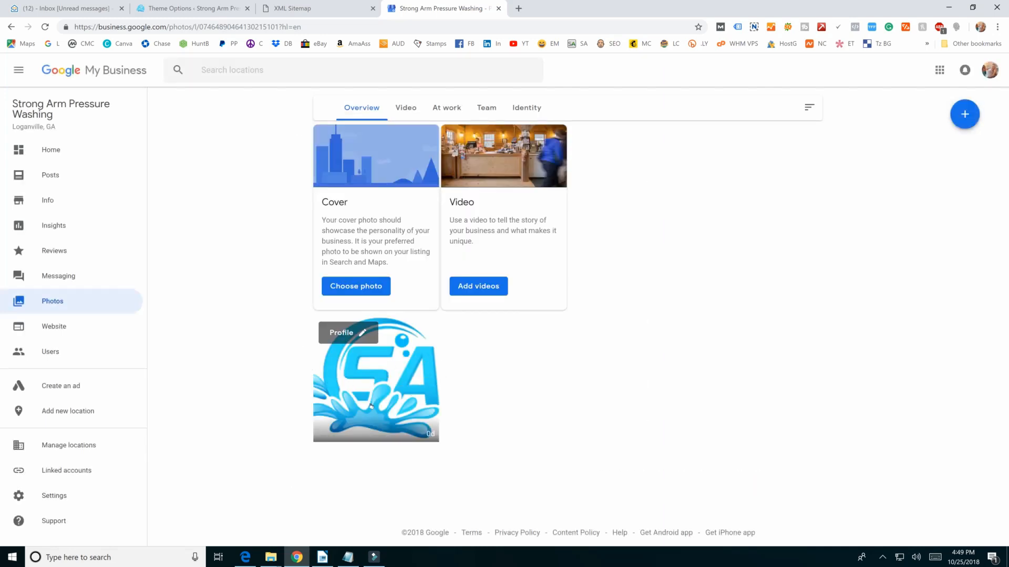
- Upload 'Before and After Pressure Washing Driveway' from Edited > Gallery 480 x 480 as the cover photo
{"action": "left_click", "coordinate": [351, 289]}
{"action": "left_click", "coordinate": [467, 315]}
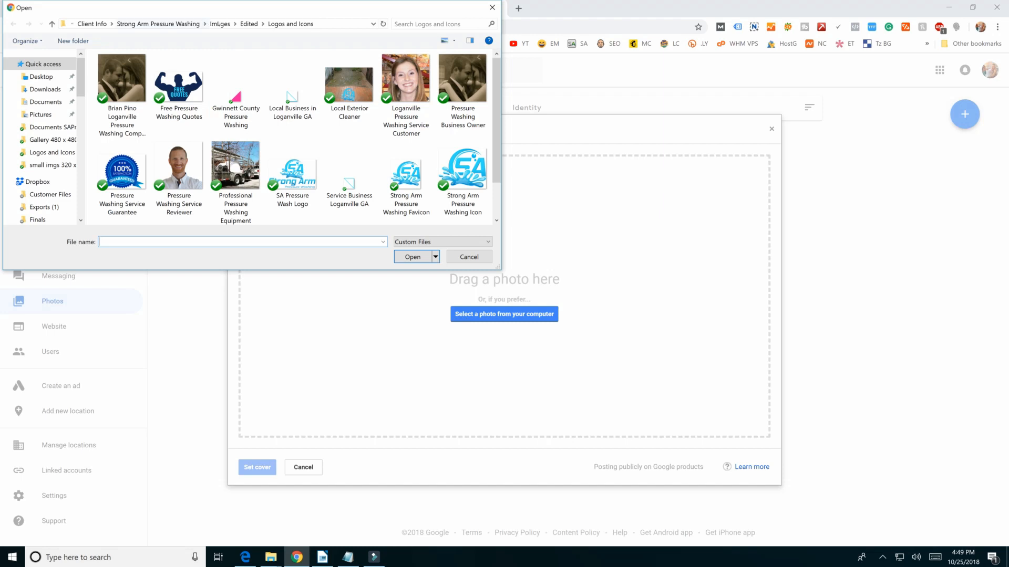
{"action": "left_click", "coordinate": [247, 24]}
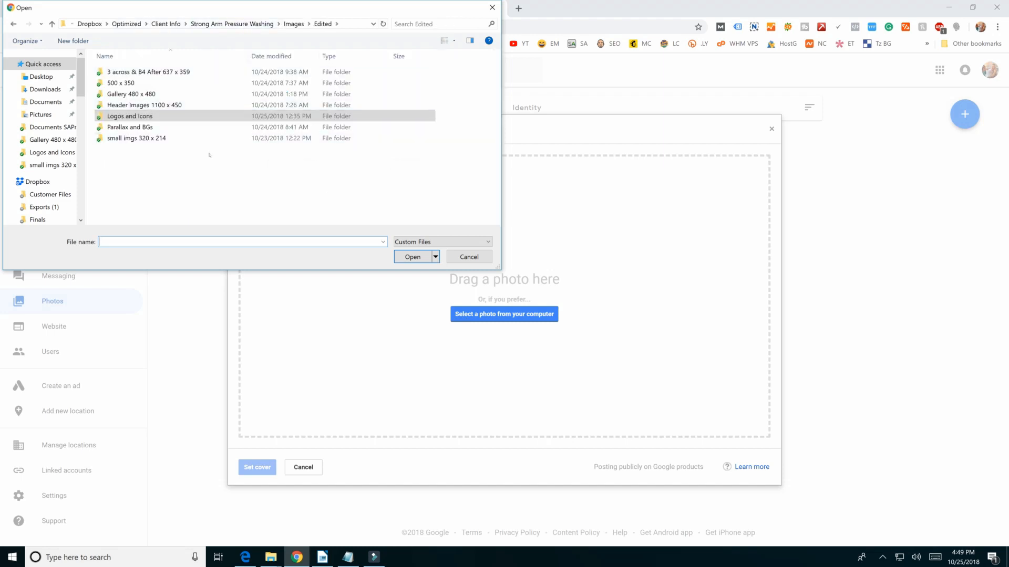
{"action": "double_click", "coordinate": [146, 95]}
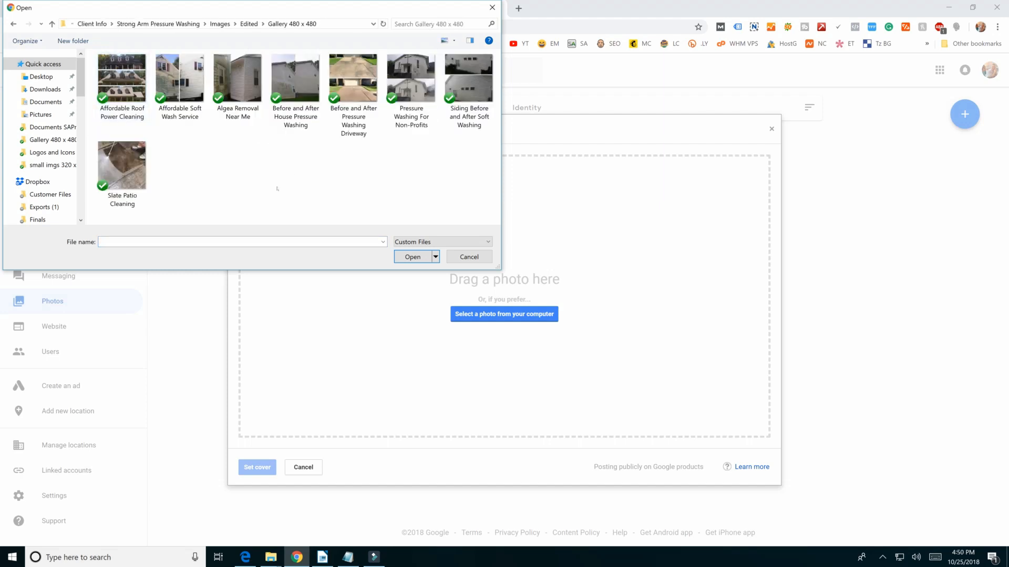
{"action": "left_click", "coordinate": [357, 78]}
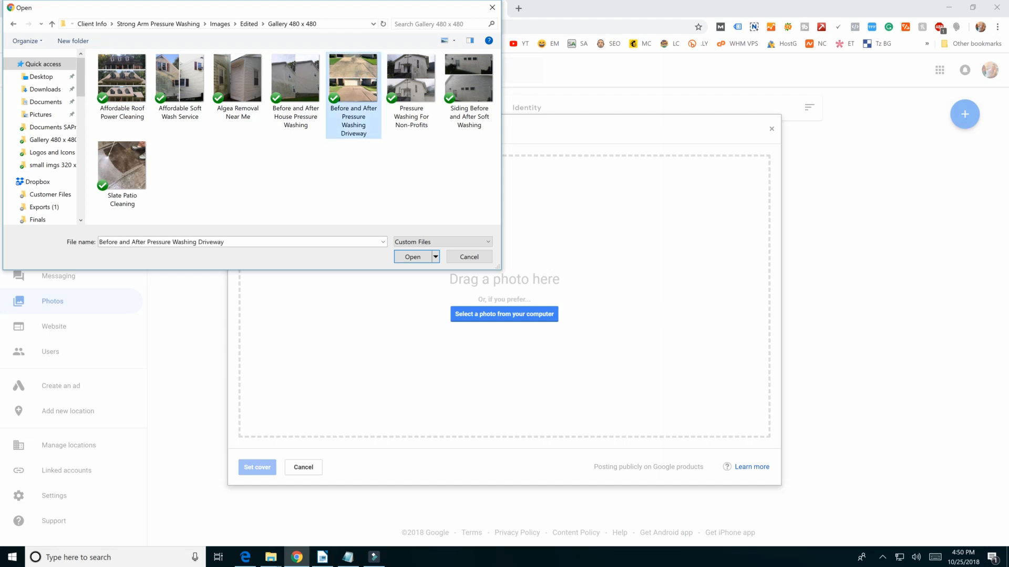
{"action": "left_click", "coordinate": [415, 257]}
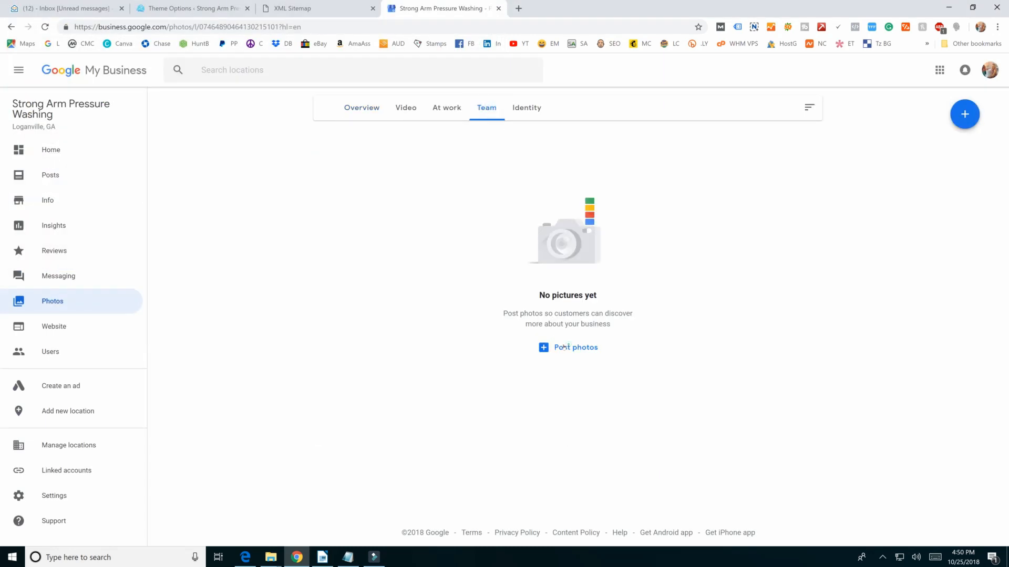
- Upload a team photo and look through the cover, team and at-work photo categories
{"action": "left_click", "coordinate": [562, 347]}
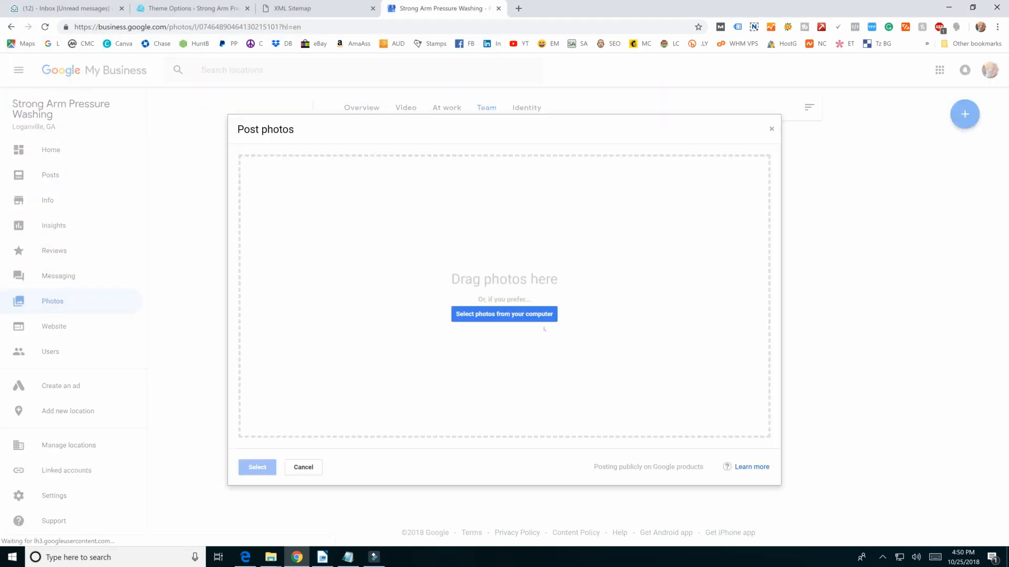
{"action": "left_click", "coordinate": [493, 314]}
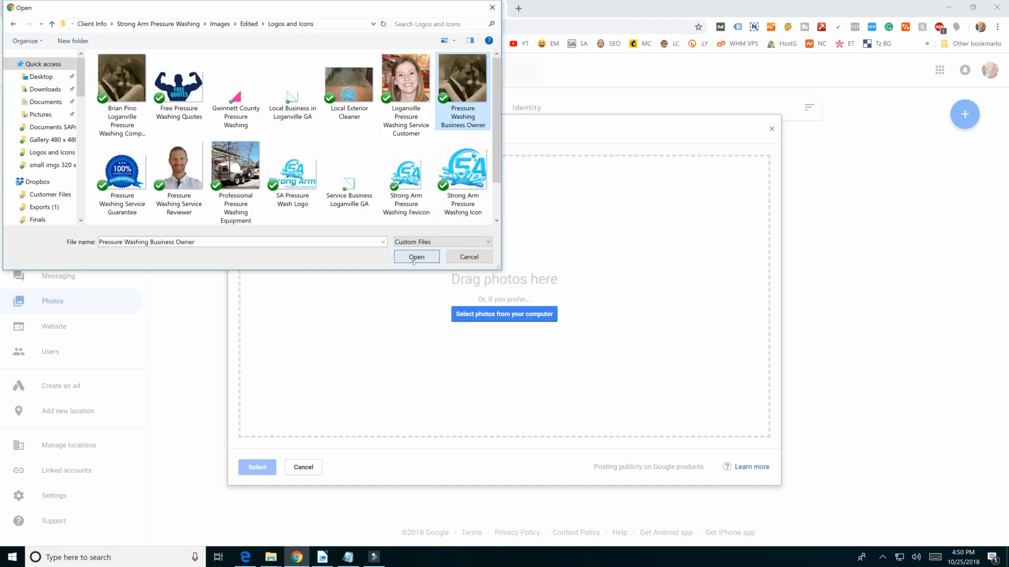
{"action": "left_click", "coordinate": [415, 257]}
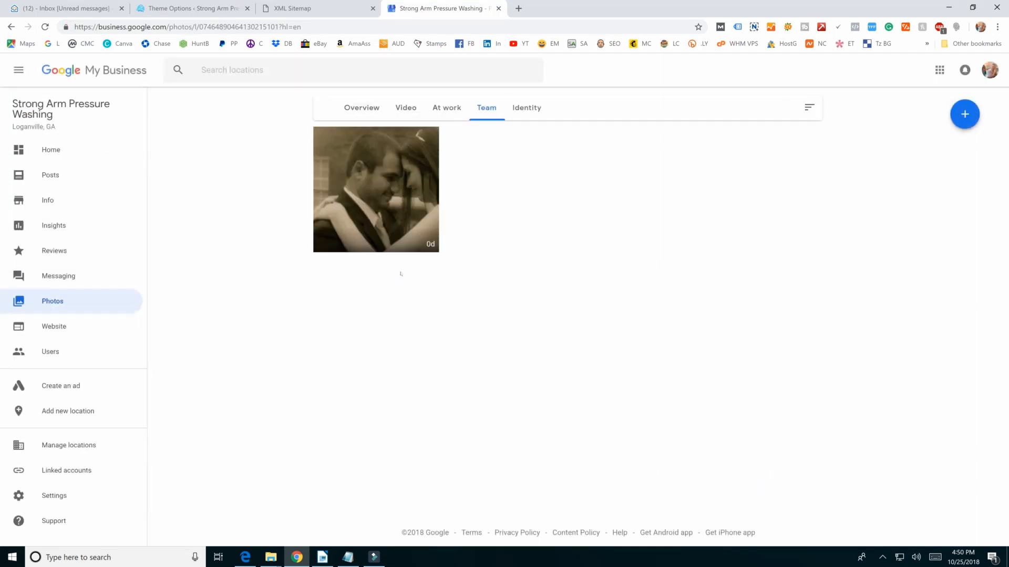
{"action": "left_click", "coordinate": [514, 109]}
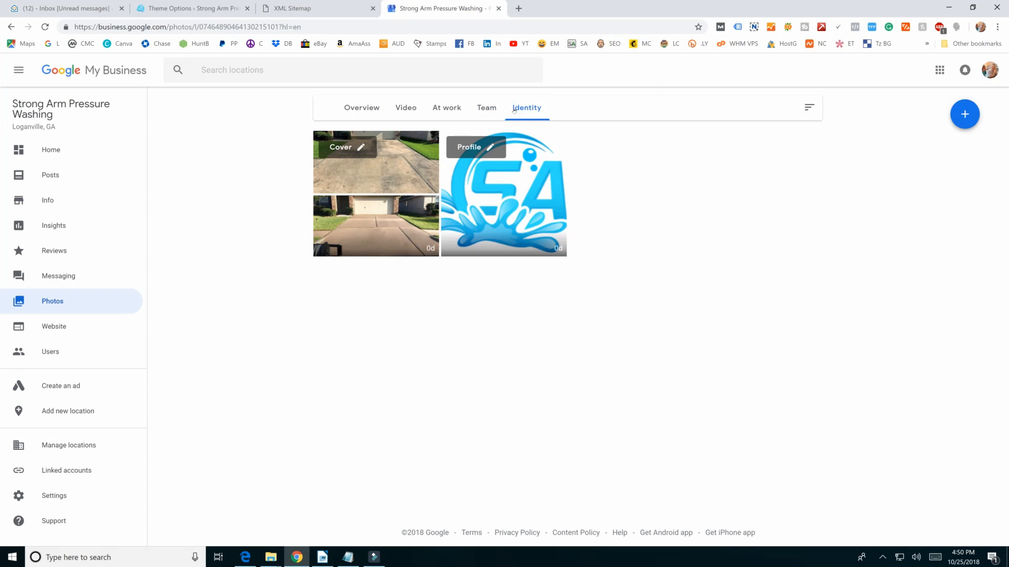
{"action": "left_click", "coordinate": [482, 108]}
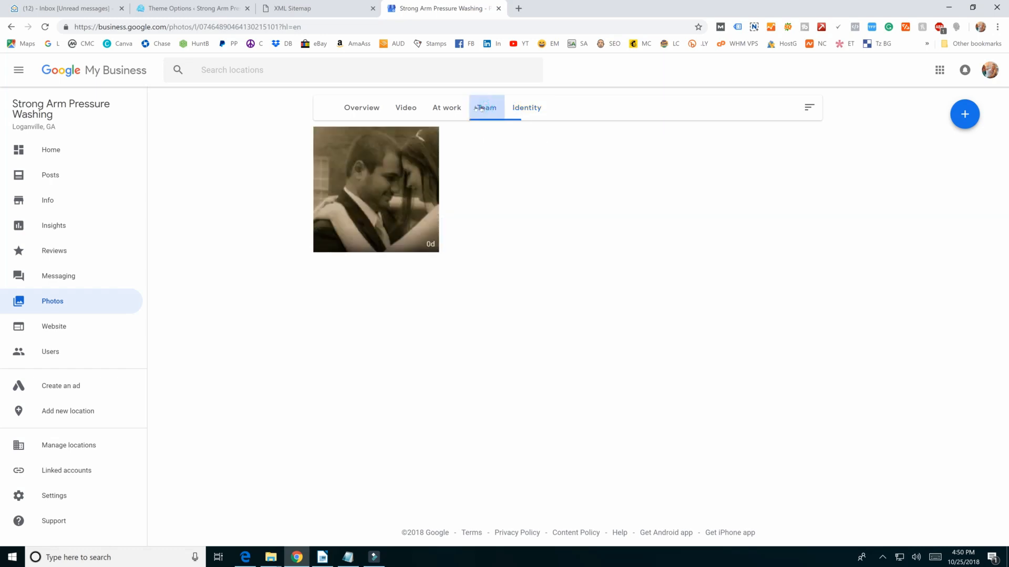
{"action": "left_click", "coordinate": [450, 109]}
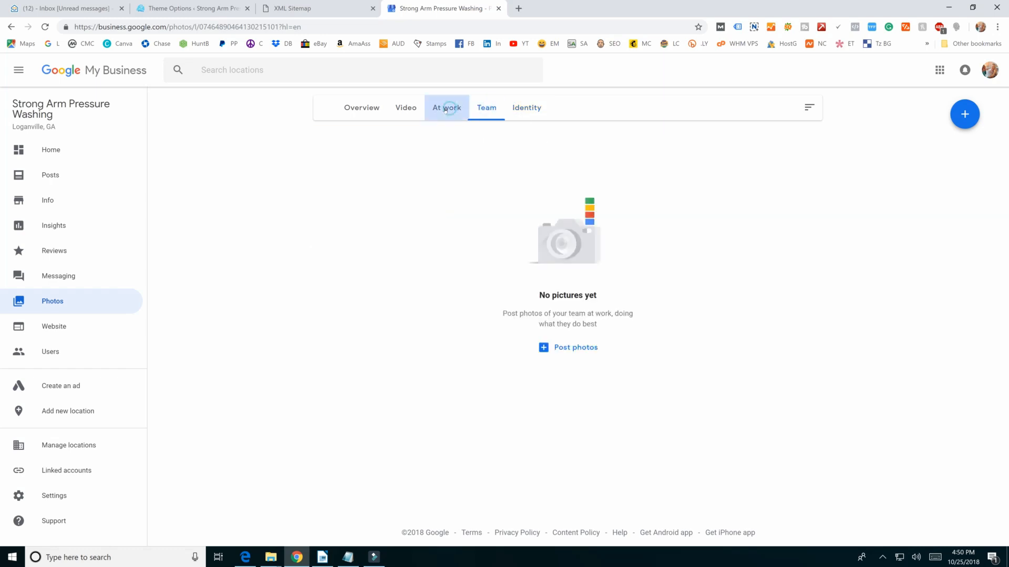
- Upload the roof, soft wash, algae, house, non-profit, siding and slate patio photos from Gallery 480 x 480 as At work photos
{"action": "left_click", "coordinate": [576, 349]}
{"action": "left_click", "coordinate": [486, 318]}
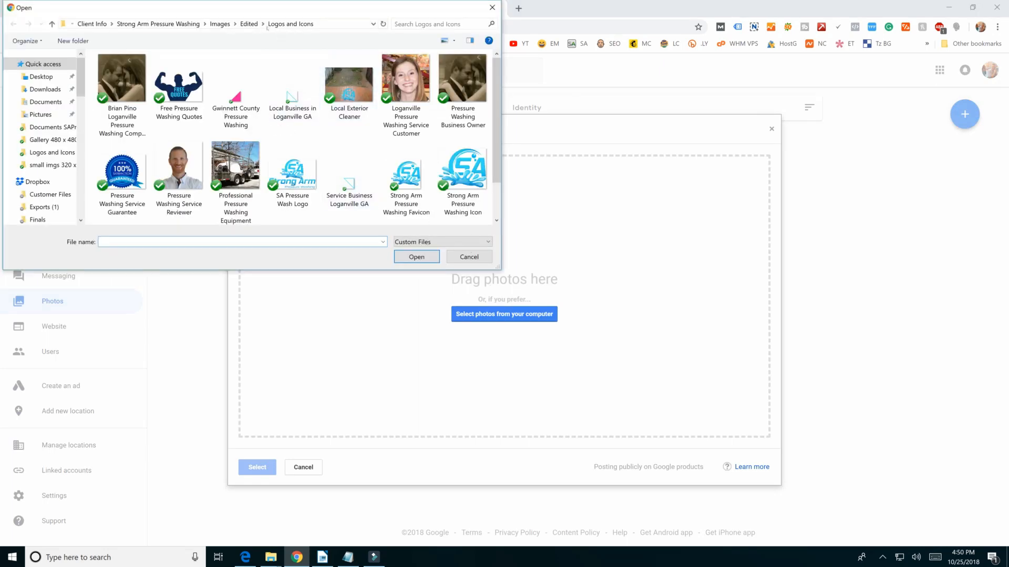
{"action": "left_click", "coordinate": [235, 24]}
{"action": "left_click", "coordinate": [244, 31]}
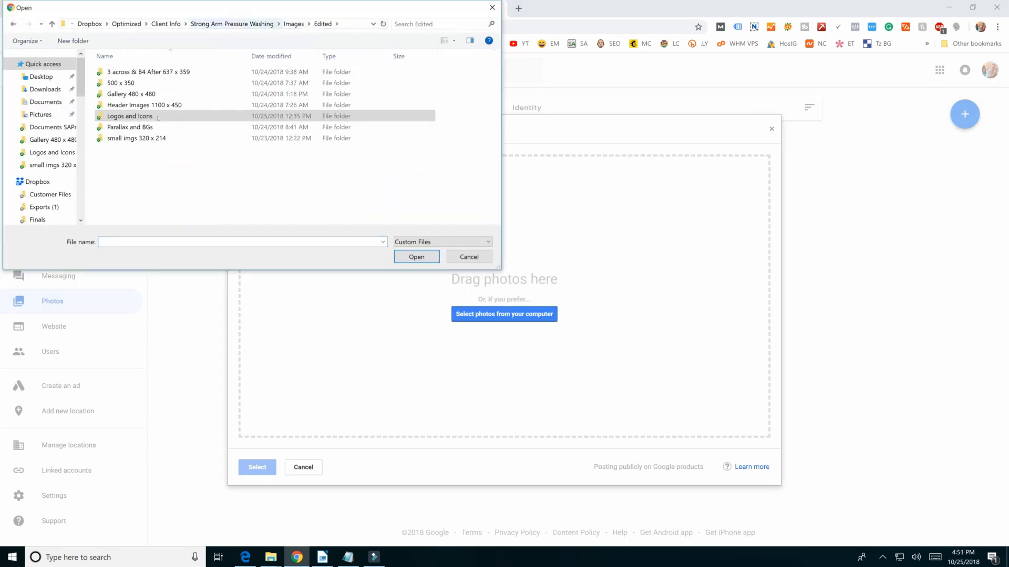
{"action": "double_click", "coordinate": [131, 94]}
{"action": "left_click", "coordinate": [116, 90]}
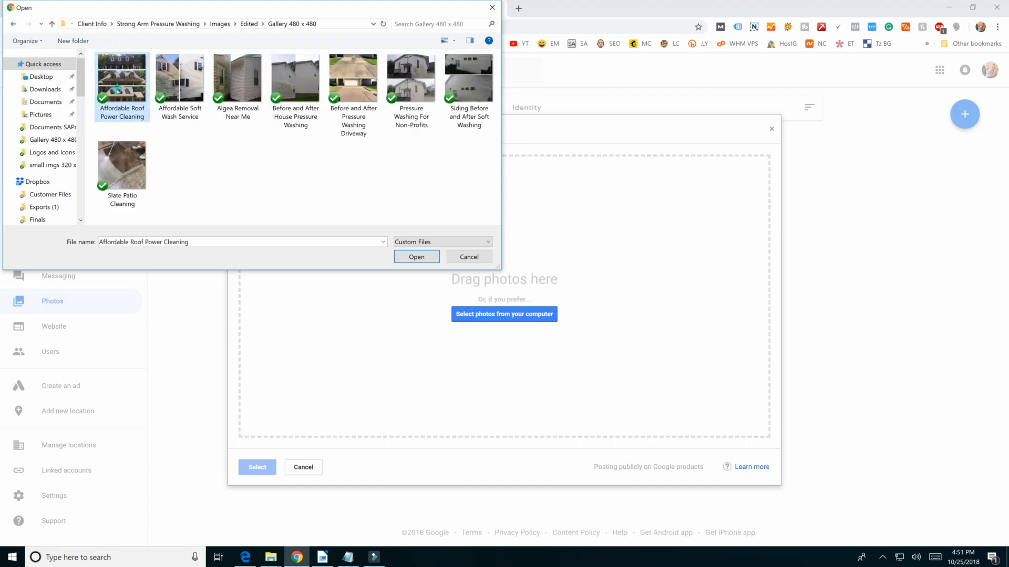
{"action": "left_click", "coordinate": [179, 79], "text": "ctrl"}
{"action": "left_click", "coordinate": [237, 79], "text": "ctrl"}
{"action": "left_click", "coordinate": [294, 77], "text": "ctrl"}
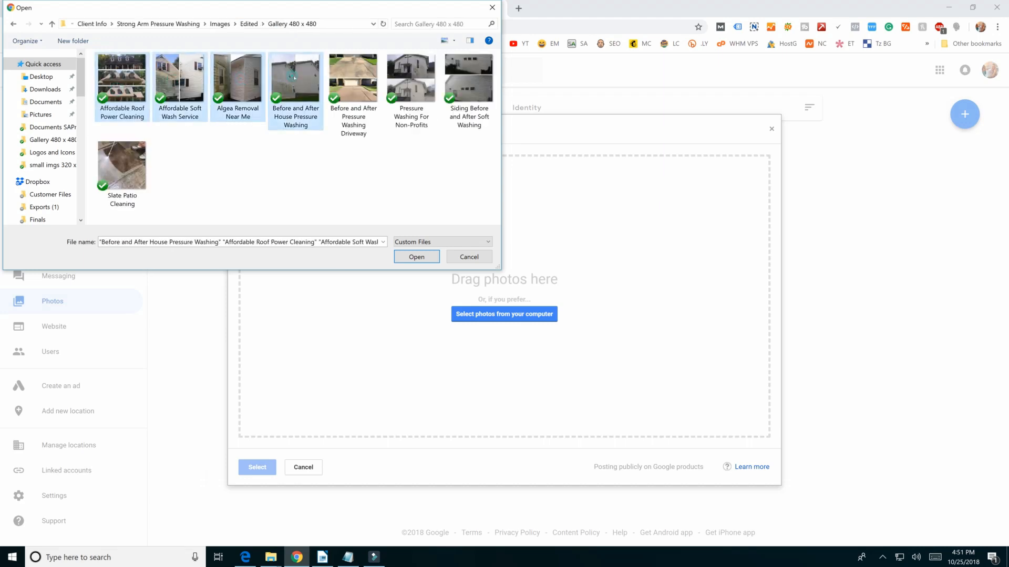
{"action": "left_click", "coordinate": [410, 79], "text": "ctrl"}
{"action": "left_click", "coordinate": [469, 79], "text": "ctrl"}
{"action": "left_click", "coordinate": [143, 158], "text": "ctrl"}
{"action": "left_click", "coordinate": [425, 258]}
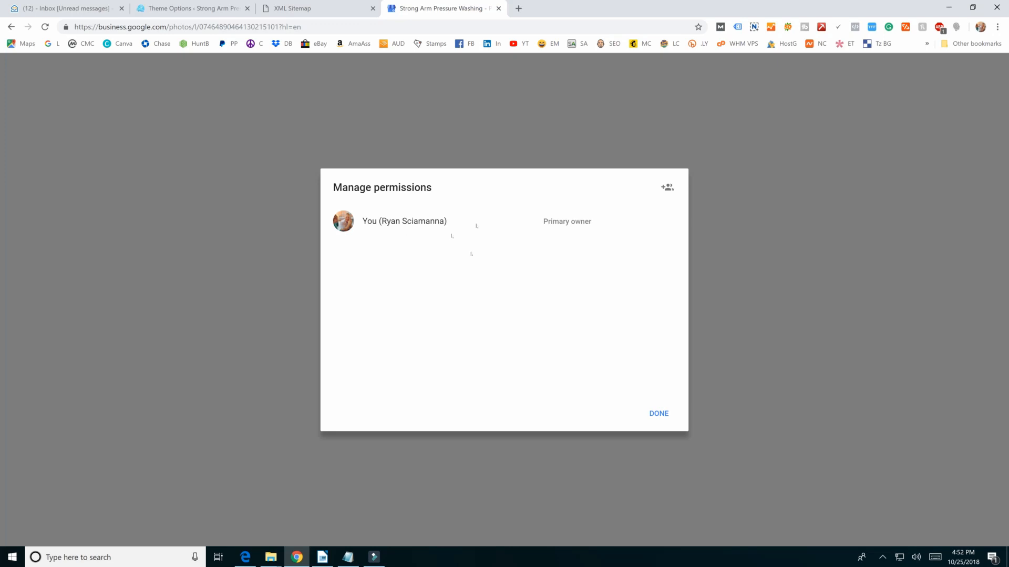
- Close Manage permissions, view the Messaging phone setup without filling it, and go to the Info page
{"action": "left_click", "coordinate": [659, 413]}
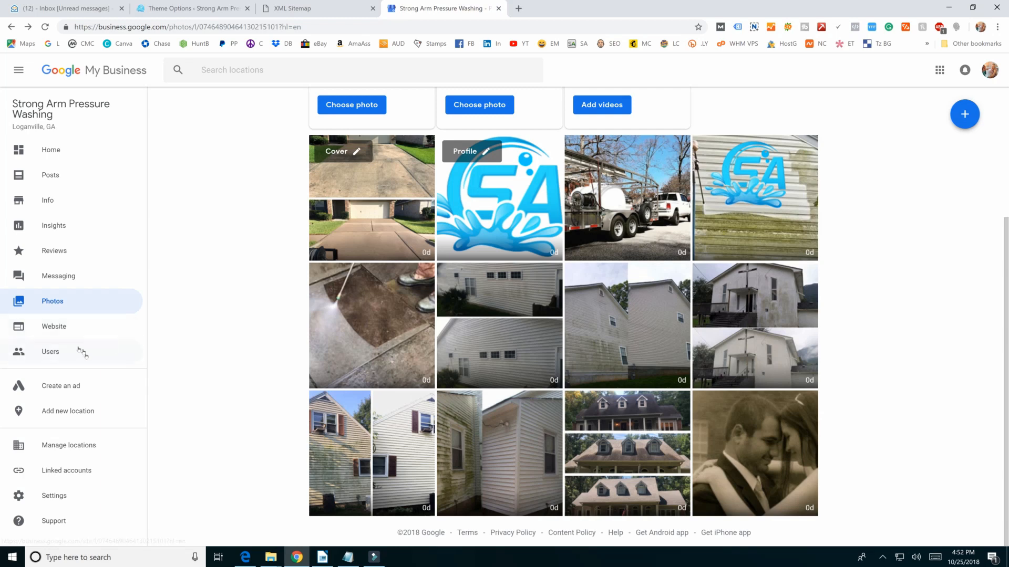
{"action": "left_click", "coordinate": [58, 277]}
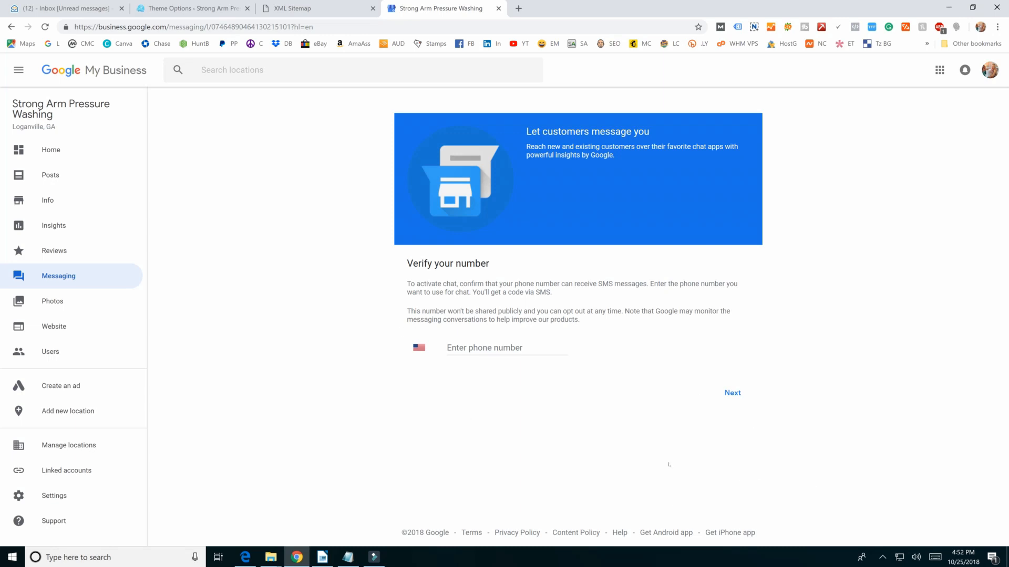
{"action": "left_click", "coordinate": [496, 362]}
{"action": "left_click", "coordinate": [74, 198]}
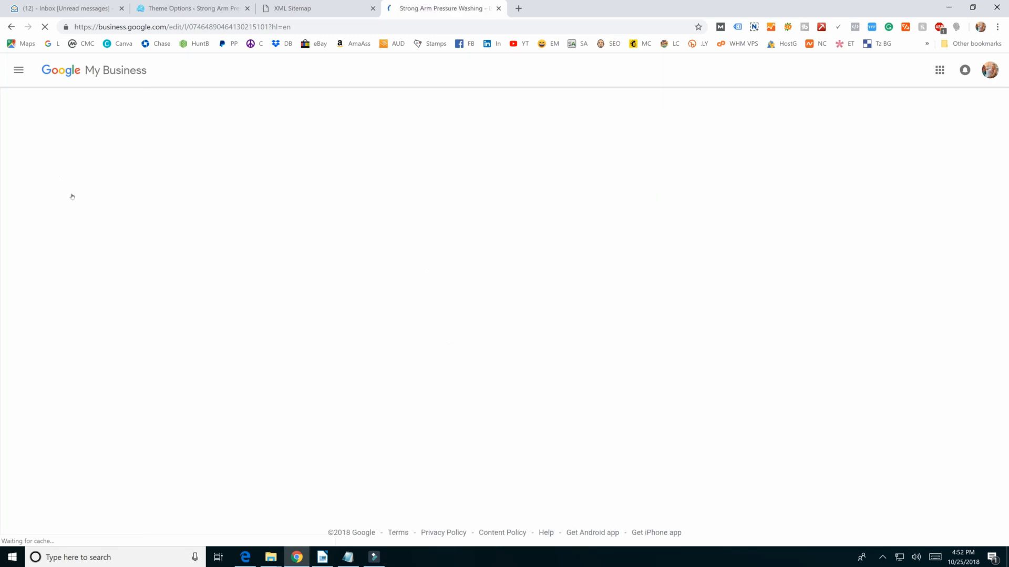
- Under Services on the Info page, enter section 'Exterior Cleaning' with item 'Pressure Washing'
{"action": "scroll", "coordinate": [421, 368], "scroll_direction": "down", "scroll_amount": 1}
{"action": "scroll", "coordinate": [421, 368], "scroll_direction": "down", "scroll_amount": 3}
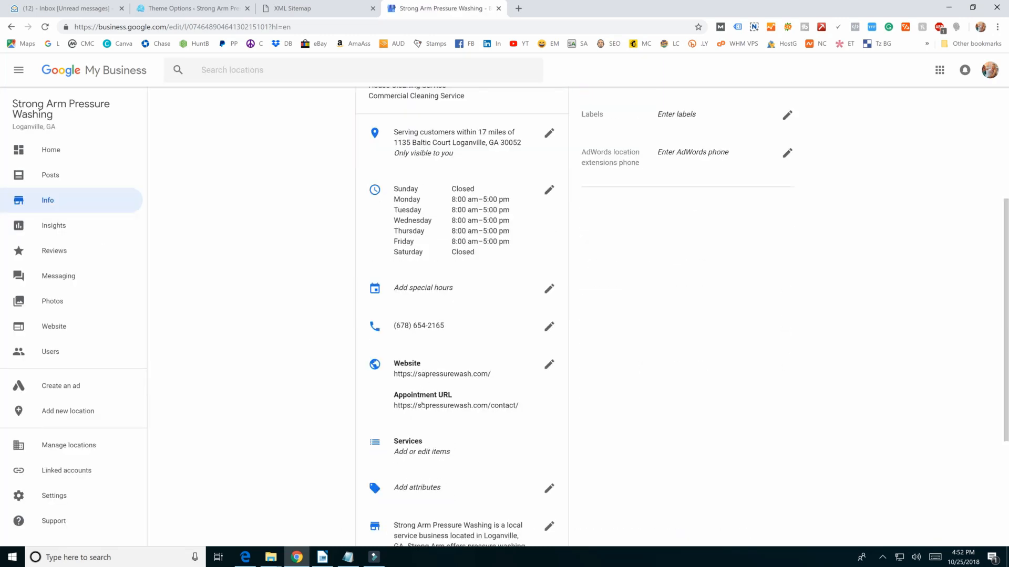
{"action": "left_click", "coordinate": [423, 451]}
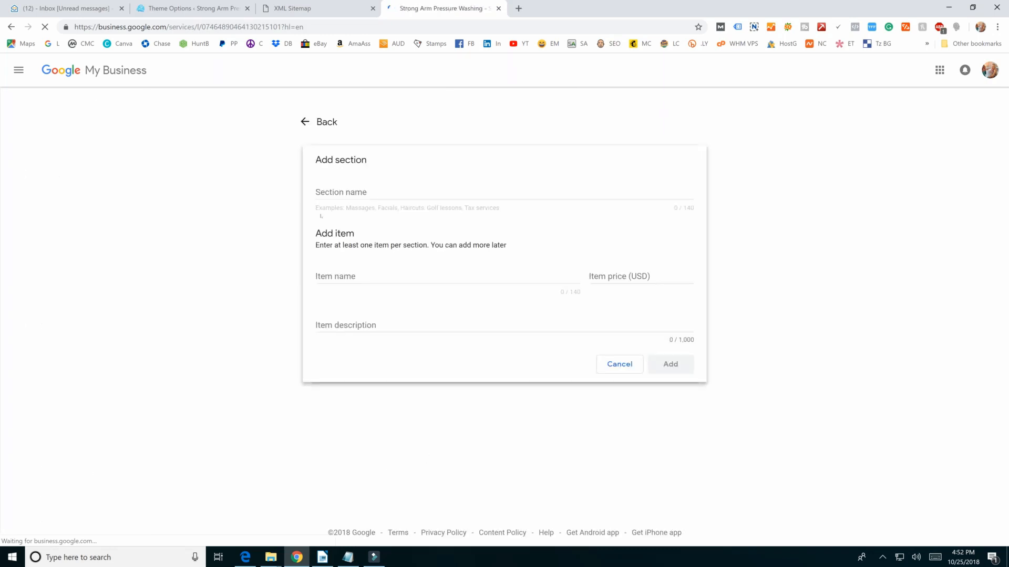
{"action": "left_click", "coordinate": [426, 193]}
{"action": "type", "text": "Exterior Cleaning"}
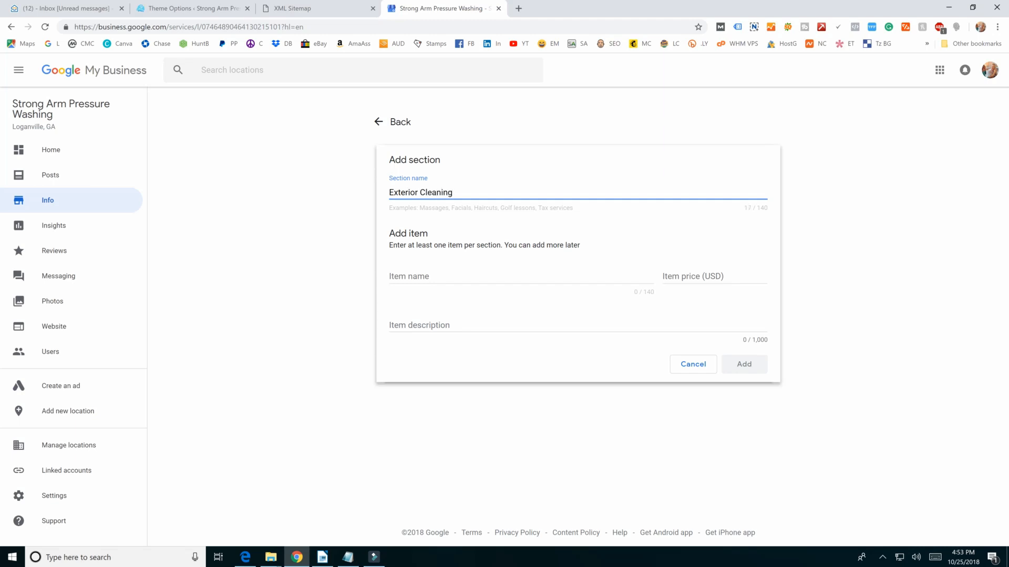
{"action": "left_click", "coordinate": [421, 275]}
{"action": "type", "text": "Press"}
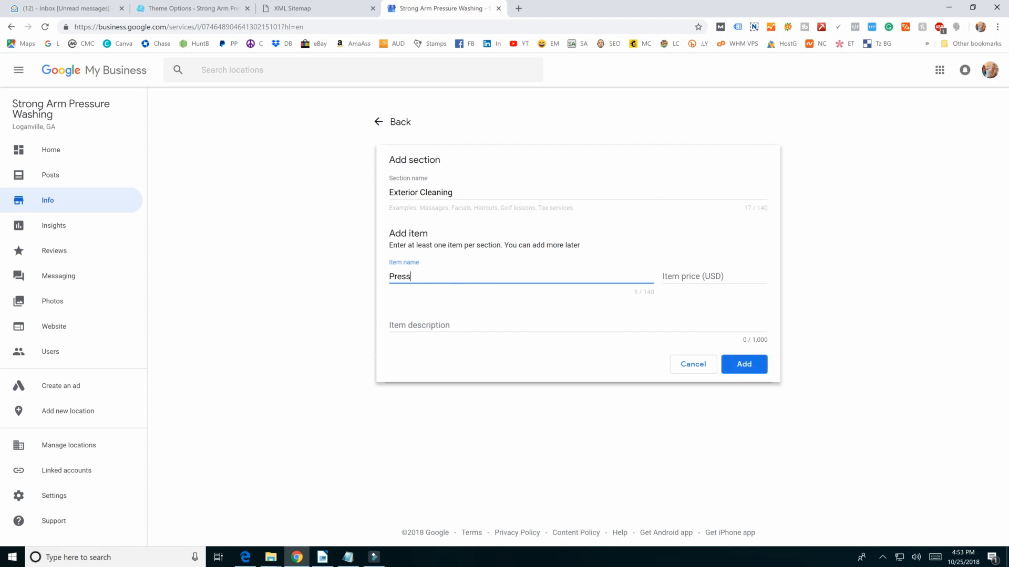
{"action": "type", "text": "ure Washing"}
{"action": "left_click", "coordinate": [322, 560]}
- Copy the website homepage's introduction paragraph as Pressure Washing's description and save the section
{"action": "left_click", "coordinate": [245, 558]}
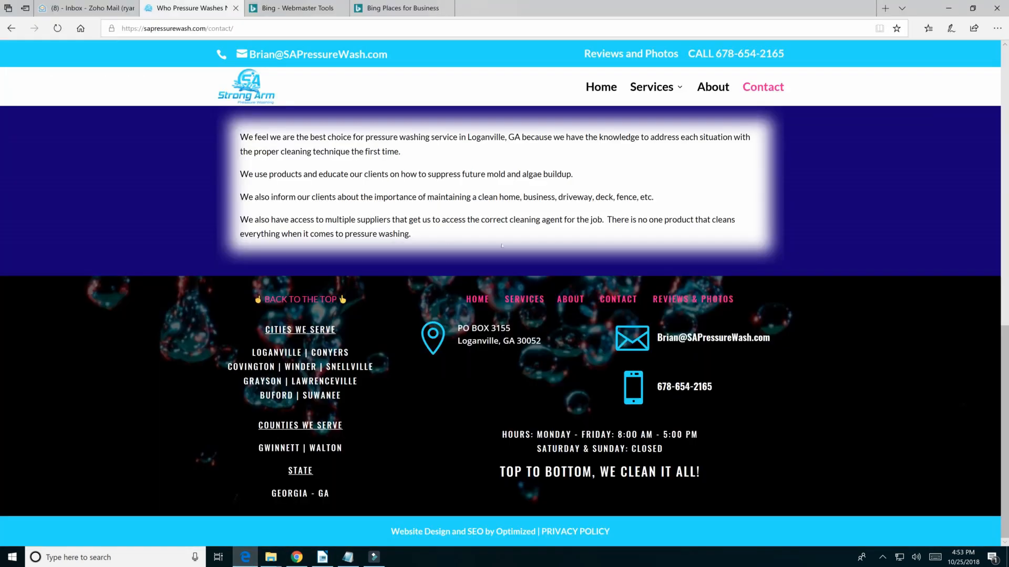
{"action": "scroll", "coordinate": [637, 89], "scroll_direction": "up", "scroll_amount": 10}
{"action": "mouse_move", "coordinate": [637, 90]}
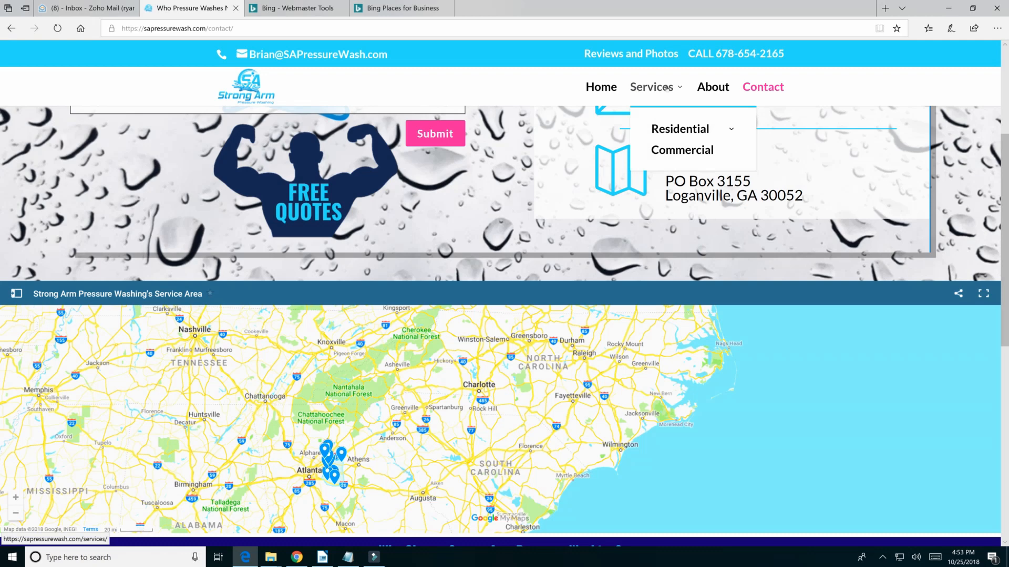
{"action": "left_click", "coordinate": [599, 92]}
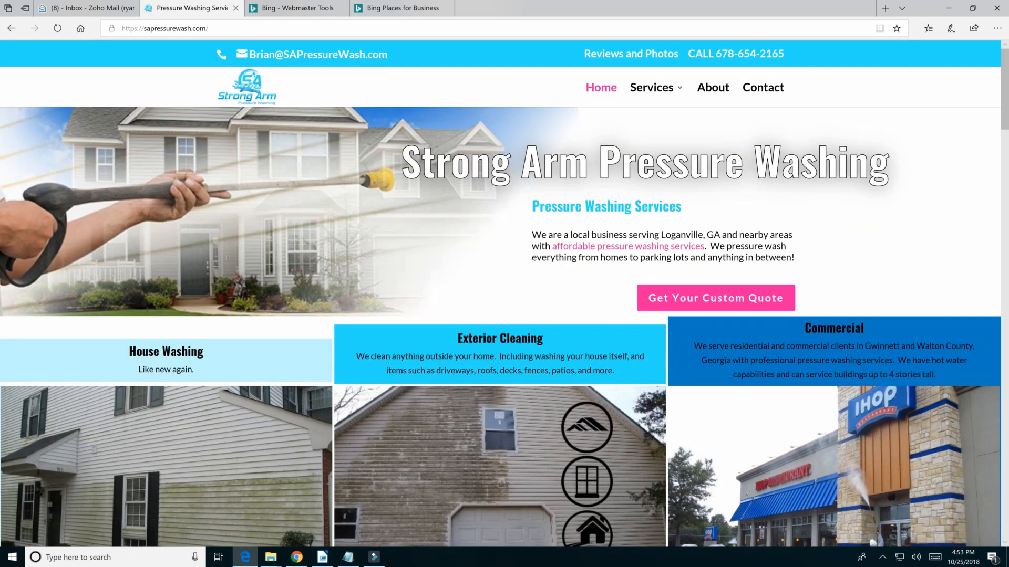
{"action": "left_click_drag", "start_coordinate": [532, 234], "coordinate": [794, 257]}
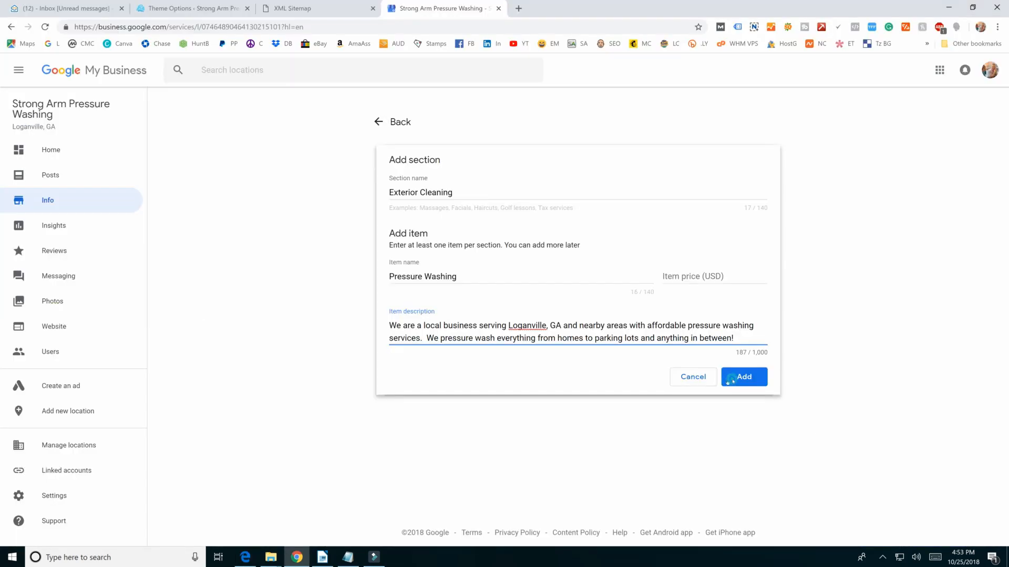
{"action": "left_click", "coordinate": [743, 376]}
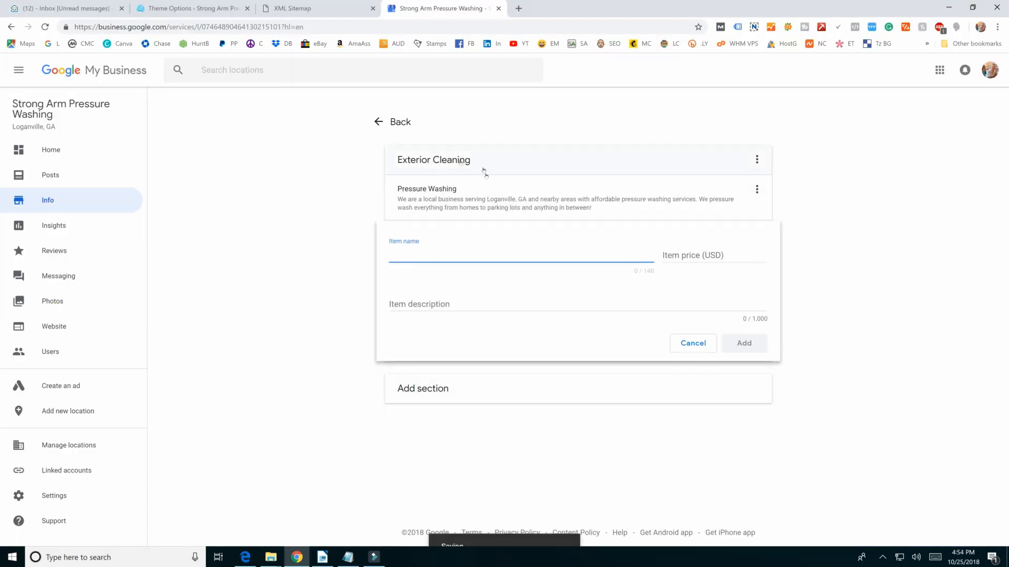
- Add House Washing as an item under Exterior Cleaning
{"action": "left_click", "coordinate": [203, 8]}
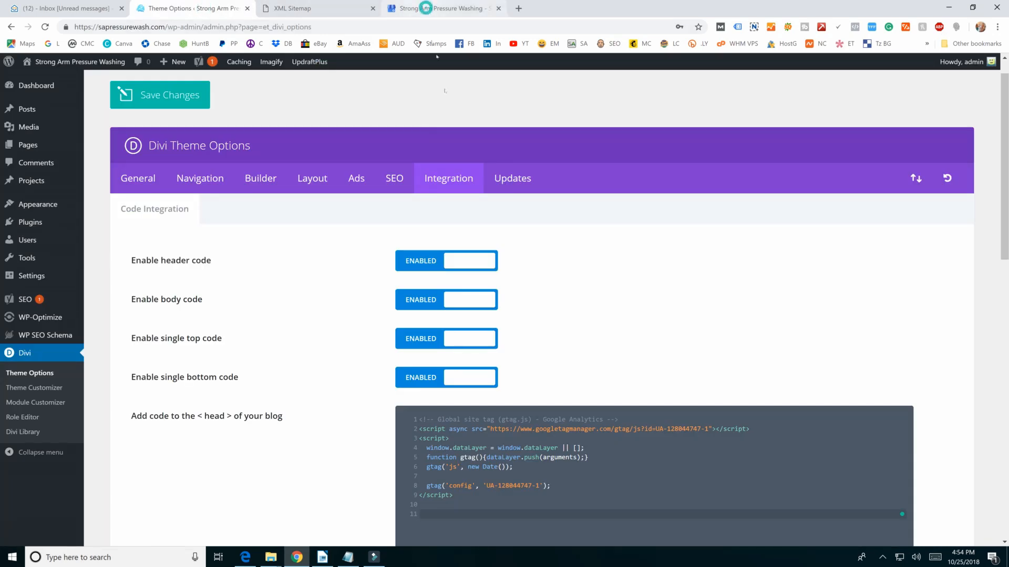
{"action": "left_click", "coordinate": [441, 8]}
{"action": "type", "text": "H"}
{"action": "key", "text": "BackSpace"}
{"action": "type", "text": "Hose Wsah"}
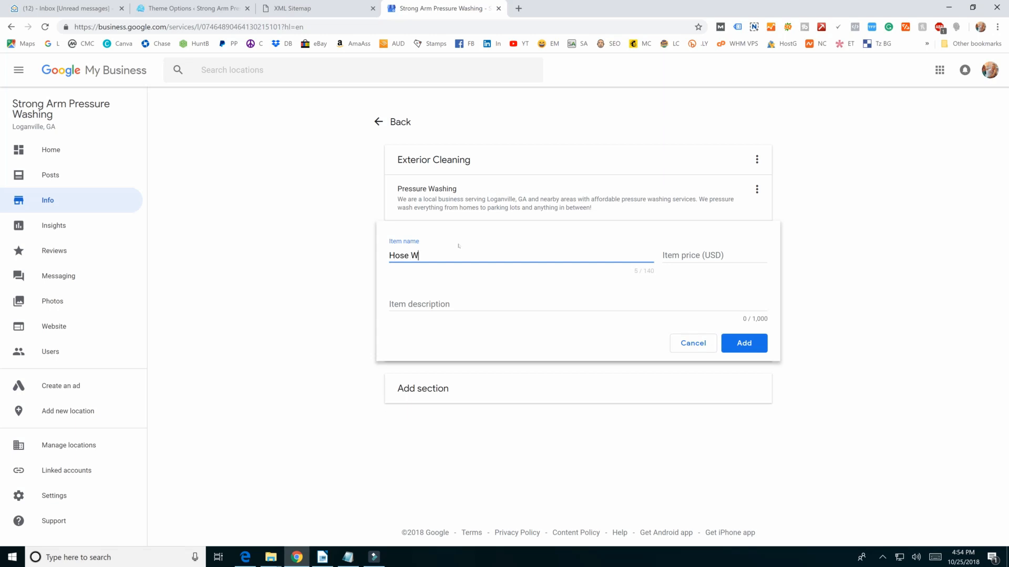
{"action": "key", "text": "BackSpace"}
{"action": "key", "text": "BackSpace"}
{"action": "key", "text": "BackSpace"}
{"action": "key", "text": "BackSpace"}
{"action": "key", "text": "BackSpace"}
{"action": "key", "text": "BackSpace"}
{"action": "type", "text": "use Washing"}
{"action": "left_click", "coordinate": [735, 345]}
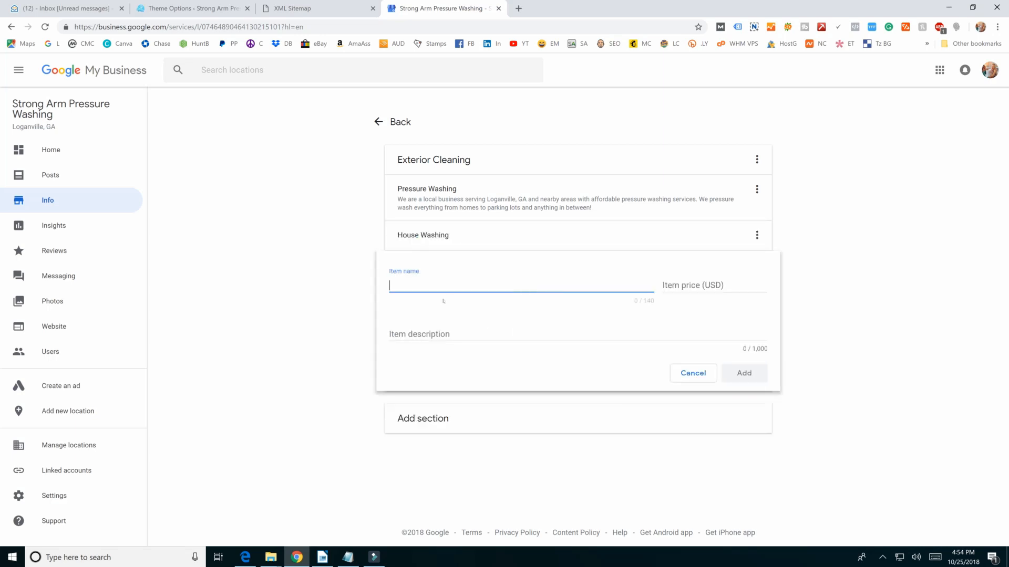
- Add Deck Washing, Fence Washing and Roof Cleaning as further Exterior Cleaning items
{"action": "type", "text": "Deck "}
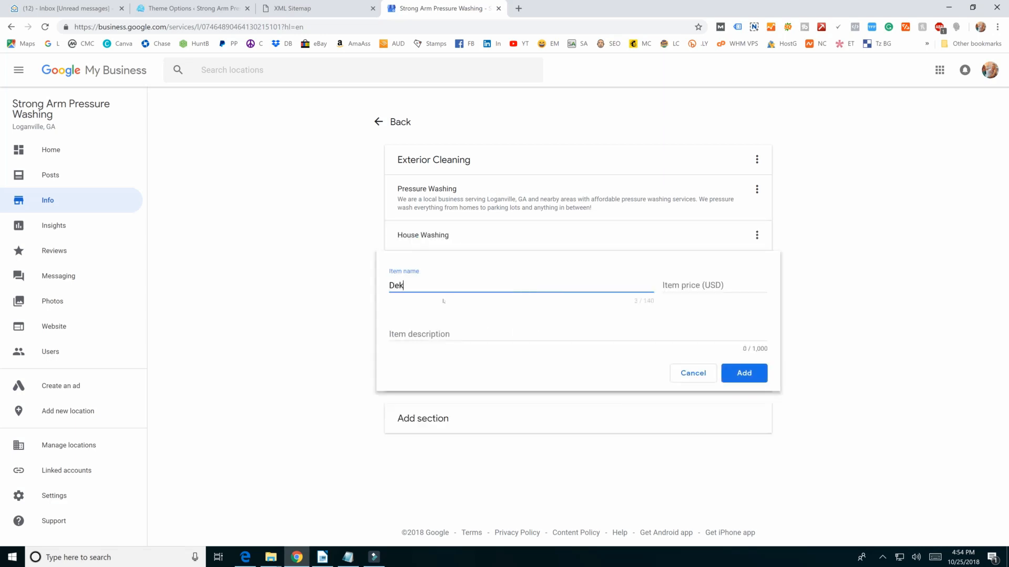
{"action": "type", "text": "Washing"}
{"action": "left_click", "coordinate": [741, 375]}
{"action": "type", "text": "Fence "}
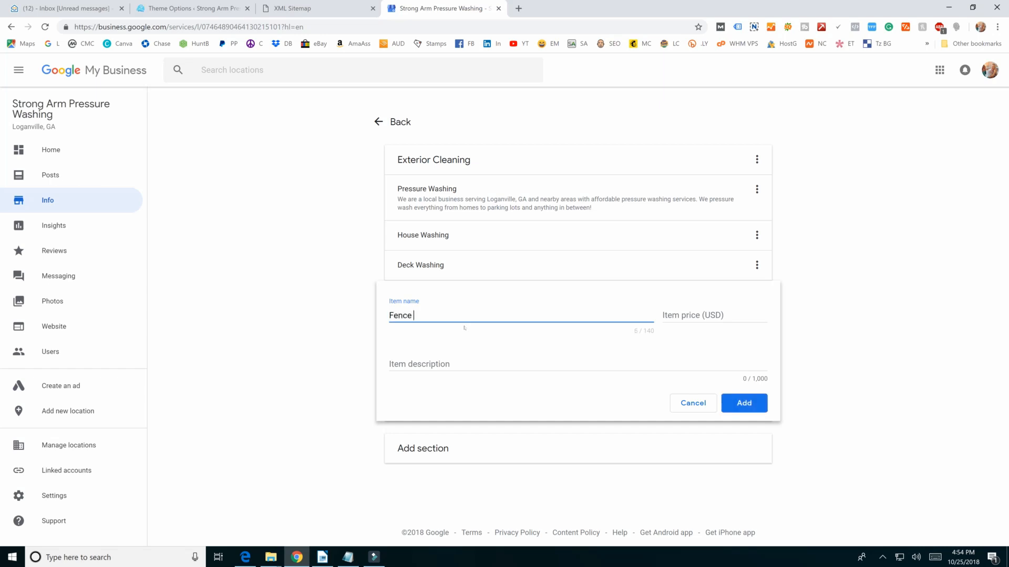
{"action": "type", "text": "Wsahi"}
{"action": "key", "text": "BackSpace"}
{"action": "key", "text": "BackSpace"}
{"action": "type", "text": "ashing"}
{"action": "left_click", "coordinate": [750, 404]}
{"action": "type", "text": "Roof Cleaning"}
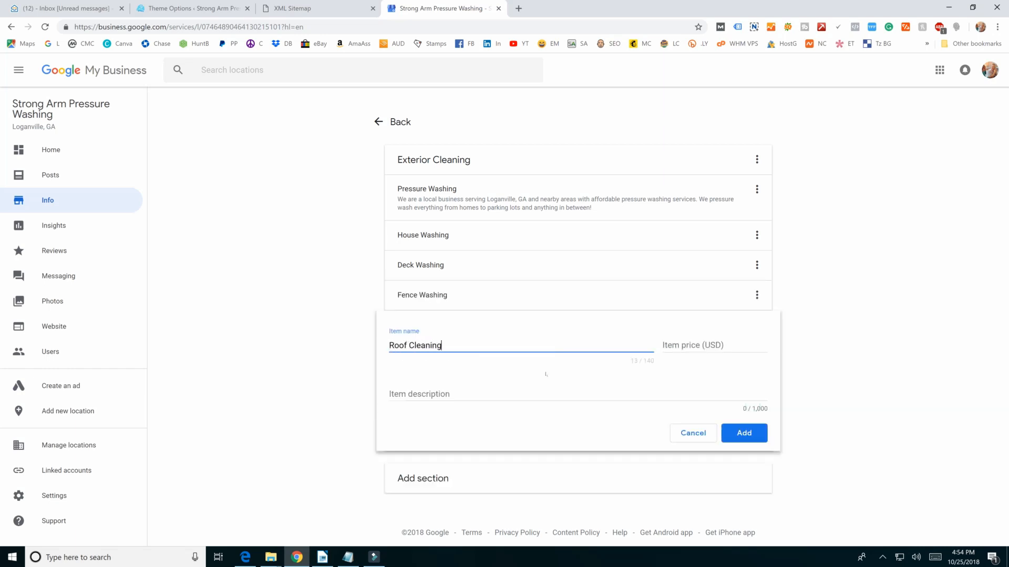
{"action": "left_click", "coordinate": [725, 434]}
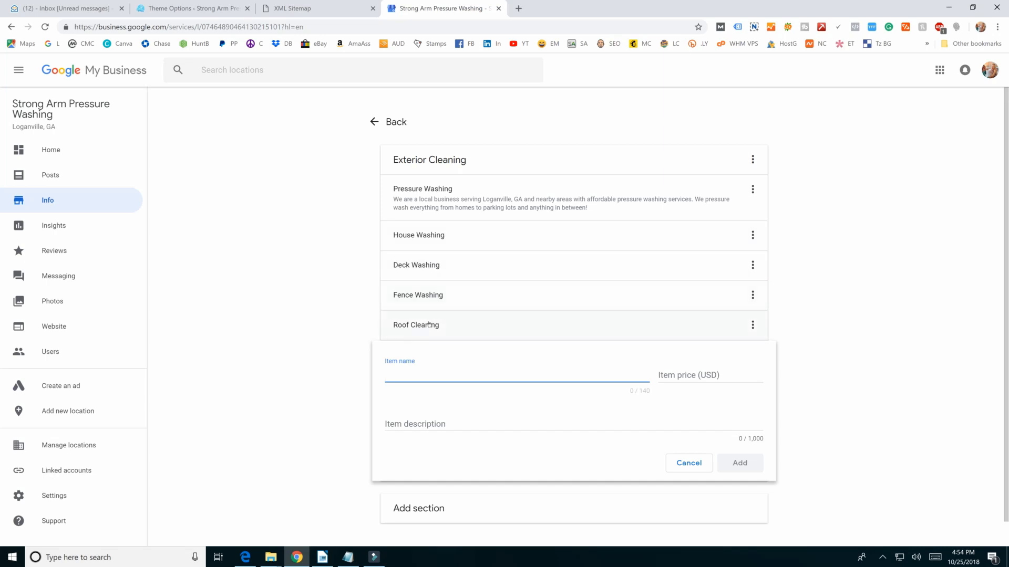
{"action": "left_click", "coordinate": [225, 7]}
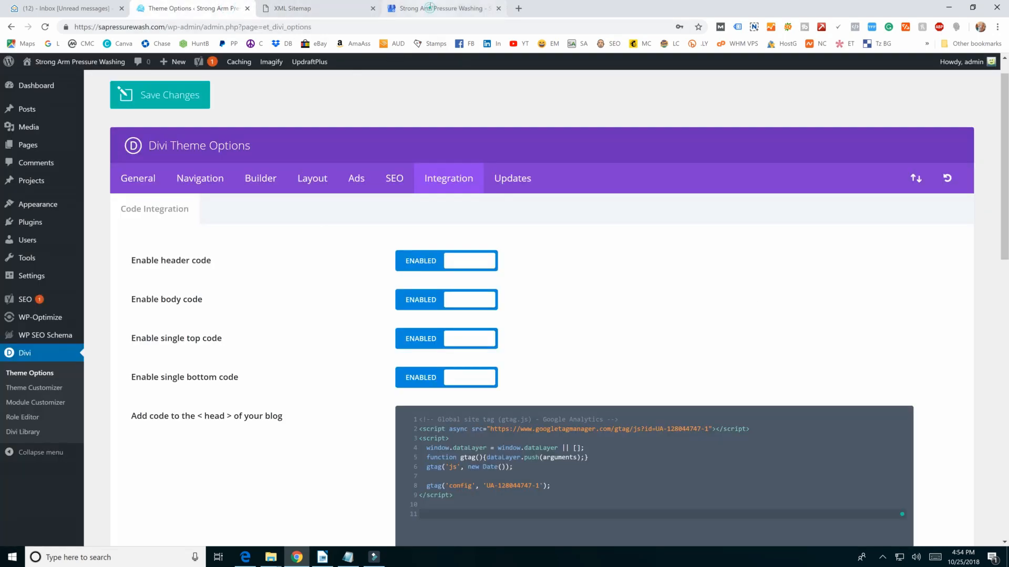
{"action": "left_click", "coordinate": [441, 7]}
{"action": "left_click", "coordinate": [244, 557]}
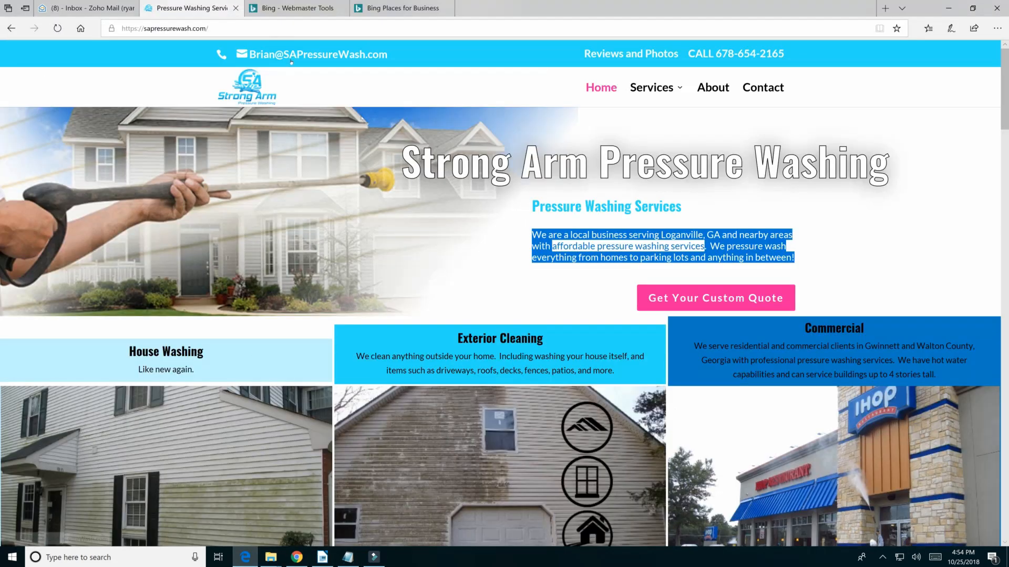
{"action": "mouse_move", "coordinate": [639, 95]}
{"action": "mouse_move", "coordinate": [690, 134]}
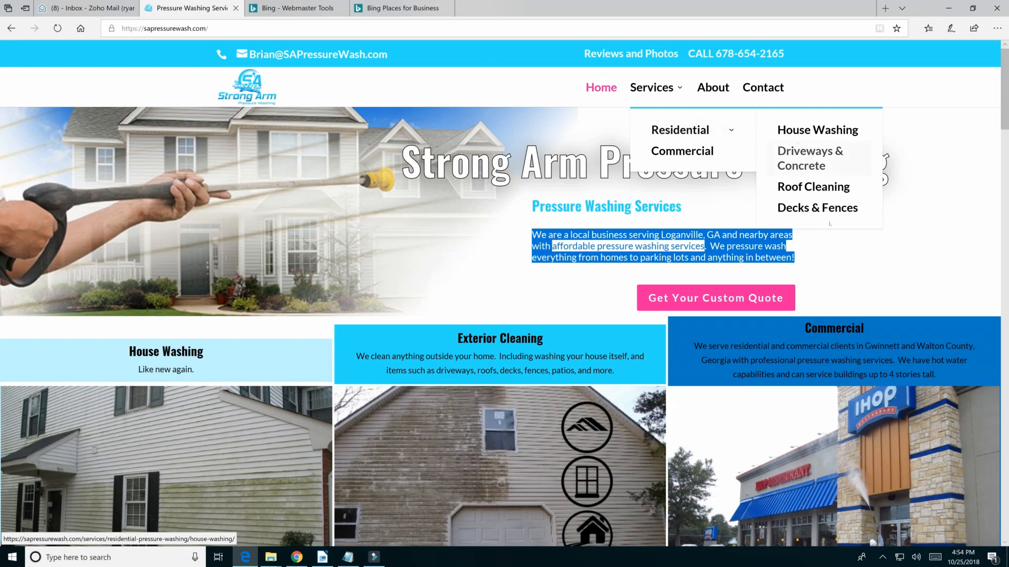
{"action": "left_click", "coordinate": [296, 557]}
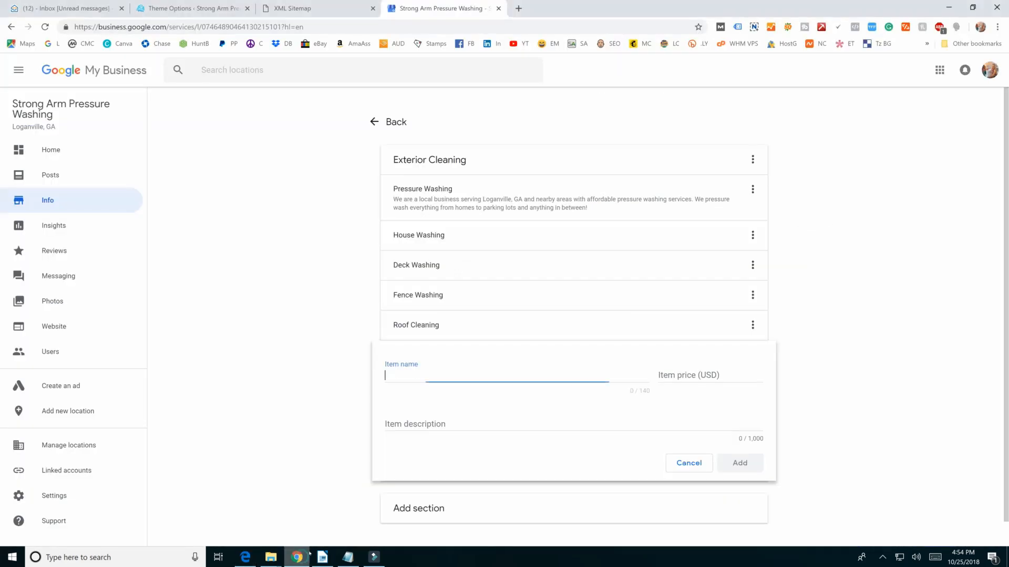
- Type 'Driveways and Concrete' as the next Exterior Cleaning item name
{"action": "type", "text": "Driveways"}
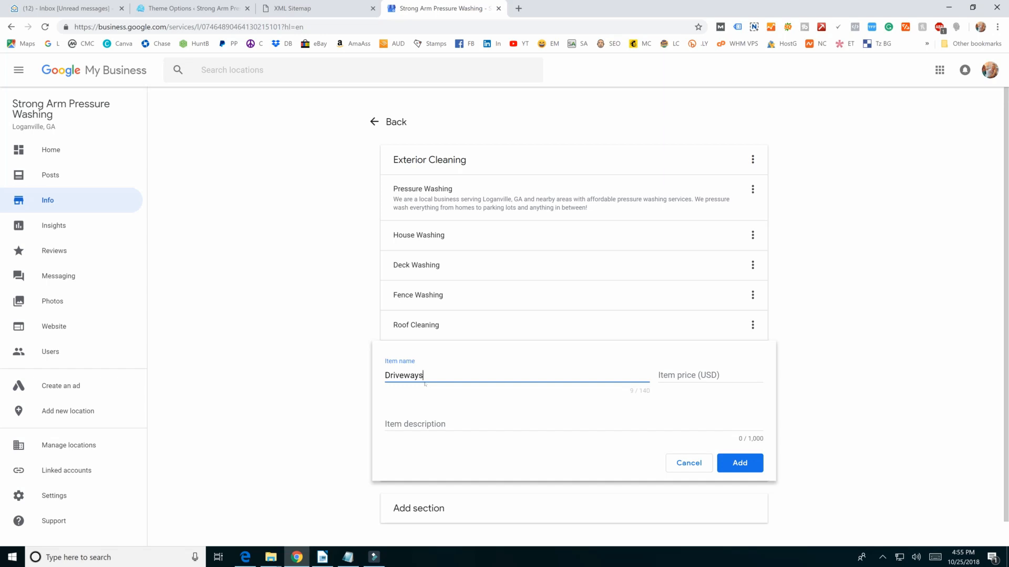
{"action": "type", "text": "and Concrete"}
- Select both 'We Make Homes Look New Again!' paragraphs on the website's House Washing page
{"action": "left_click", "coordinate": [245, 557]}
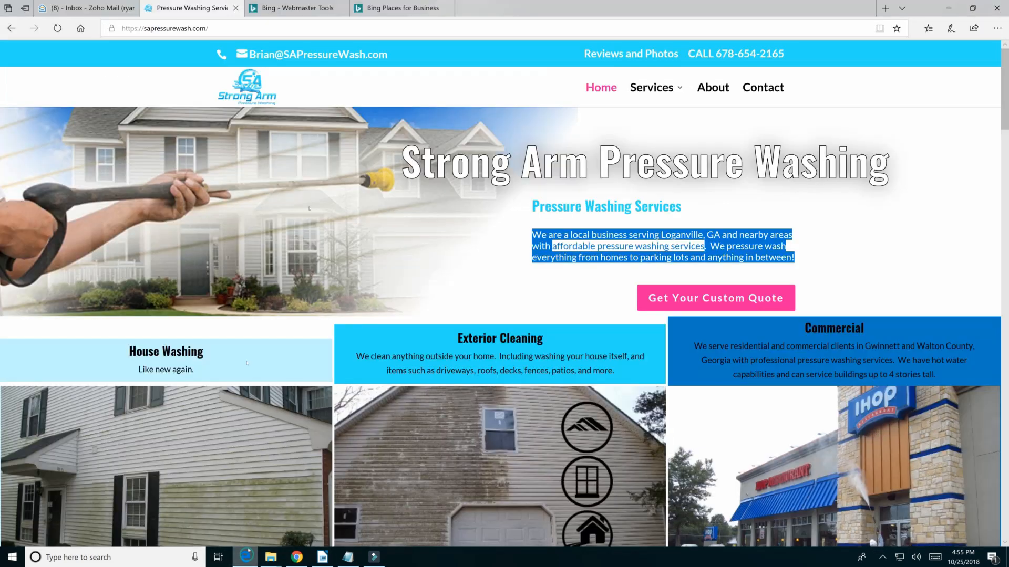
{"action": "left_click", "coordinate": [789, 124]}
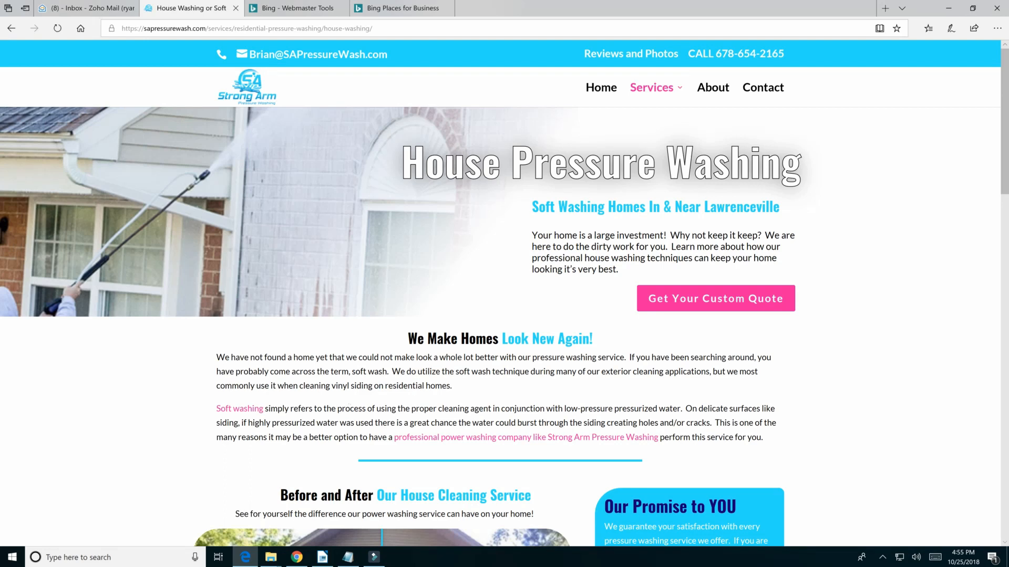
{"action": "left_click_drag", "start_coordinate": [770, 442], "coordinate": [214, 358]}
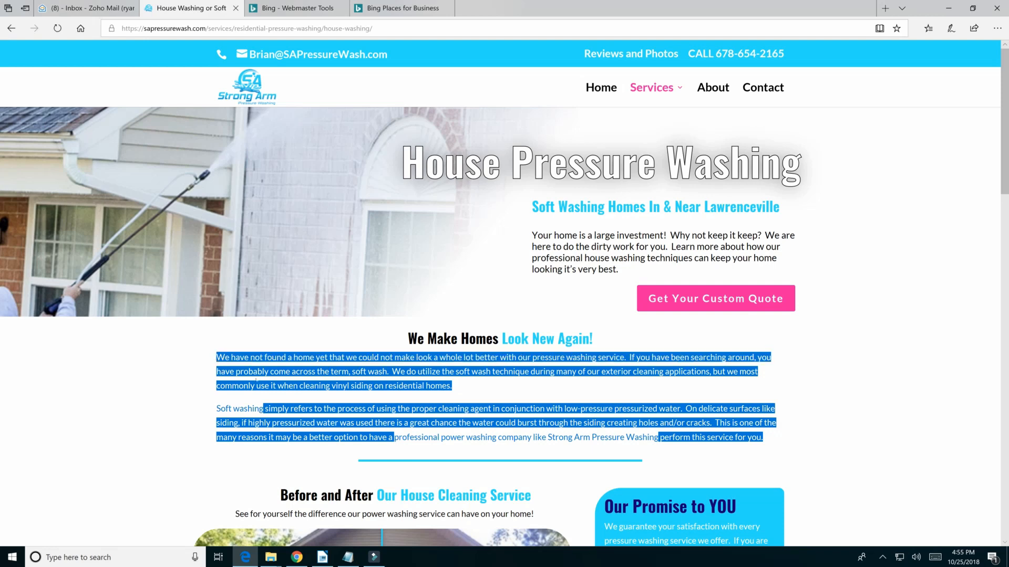
- Paste the soft-washing text as House Washing's description, space out its two paragraphs, and save
{"action": "left_click", "coordinate": [297, 557]}
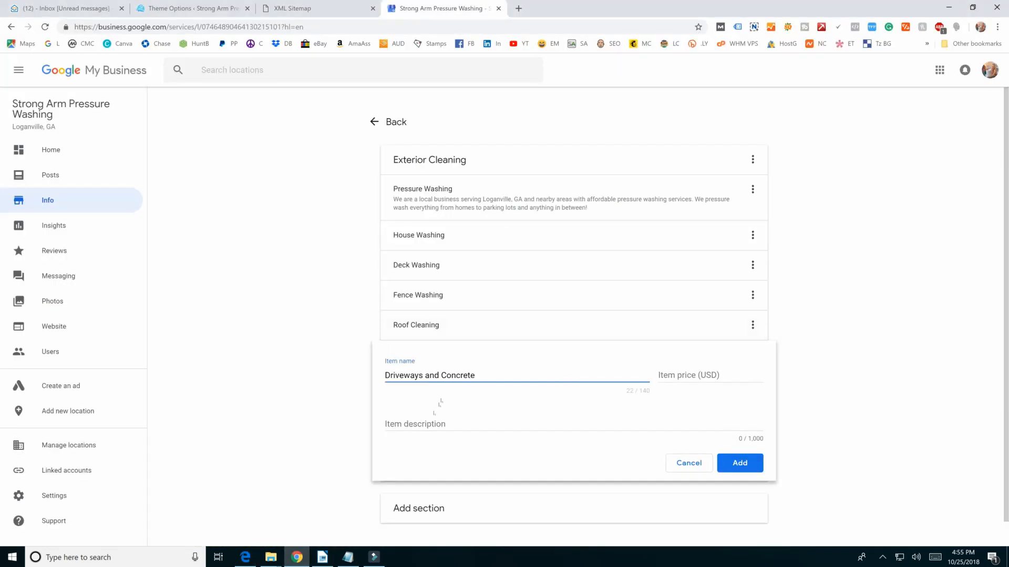
{"action": "left_click", "coordinate": [429, 421]}
{"action": "left_click", "coordinate": [430, 236]}
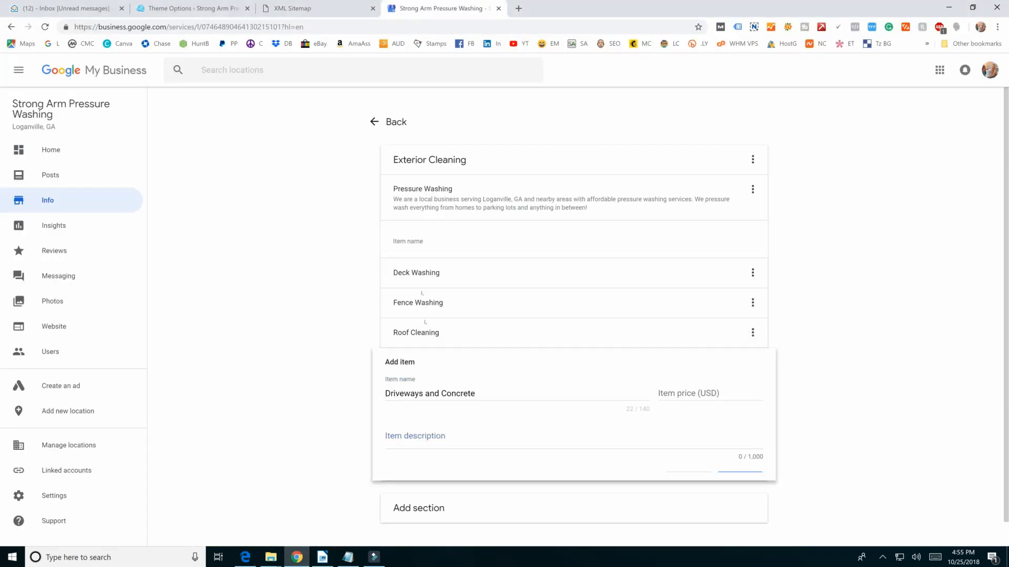
{"action": "left_click", "coordinate": [419, 304]}
{"action": "key", "text": "ctrl+v"}
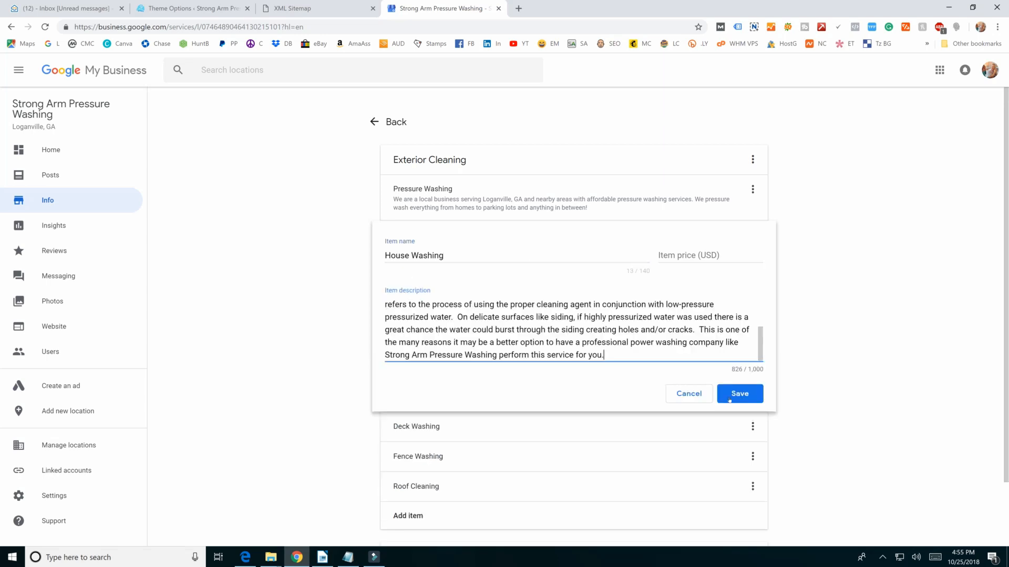
{"action": "left_click", "coordinate": [663, 343]}
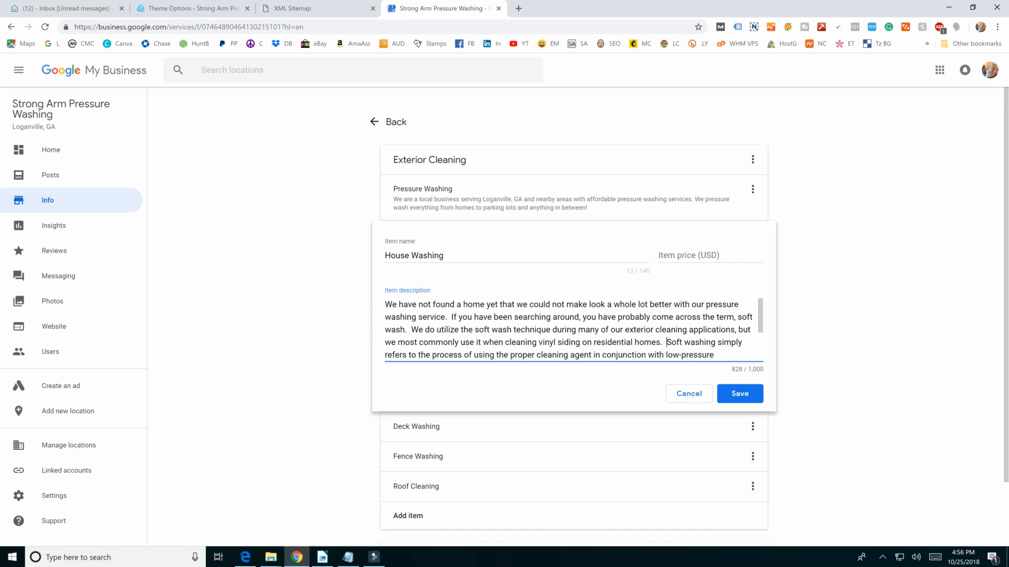
{"action": "left_click", "coordinate": [726, 395]}
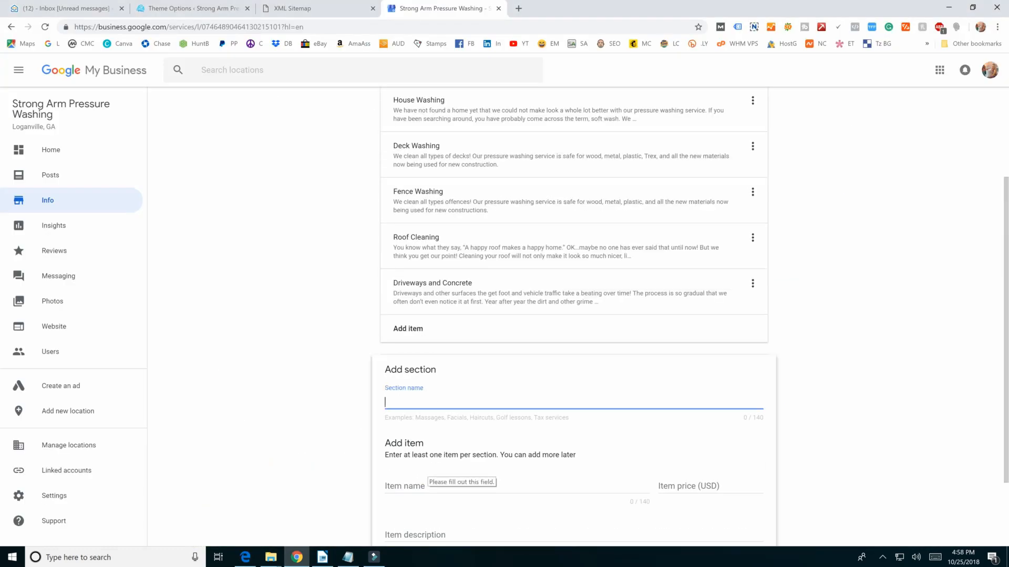
- Add section 'Commercial Pressure Washing' with item 'Business to Business Pressure Washing Service'
{"action": "type", "text": "Commercial "}
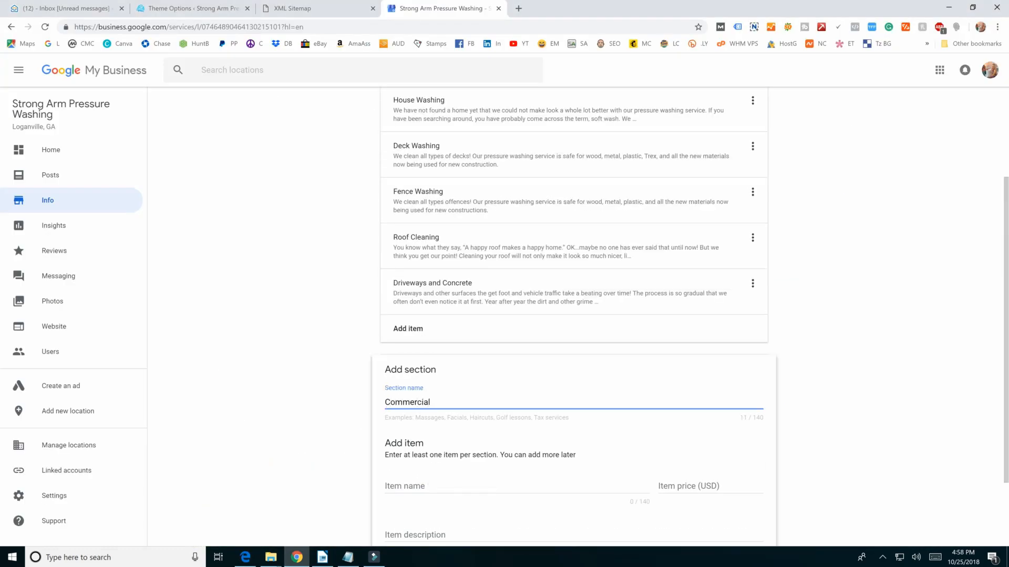
{"action": "type", "text": "Pressure Washing"}
{"action": "scroll", "coordinate": [428, 457], "scroll_direction": "down", "scroll_amount": 1}
{"action": "left_click", "coordinate": [432, 433]}
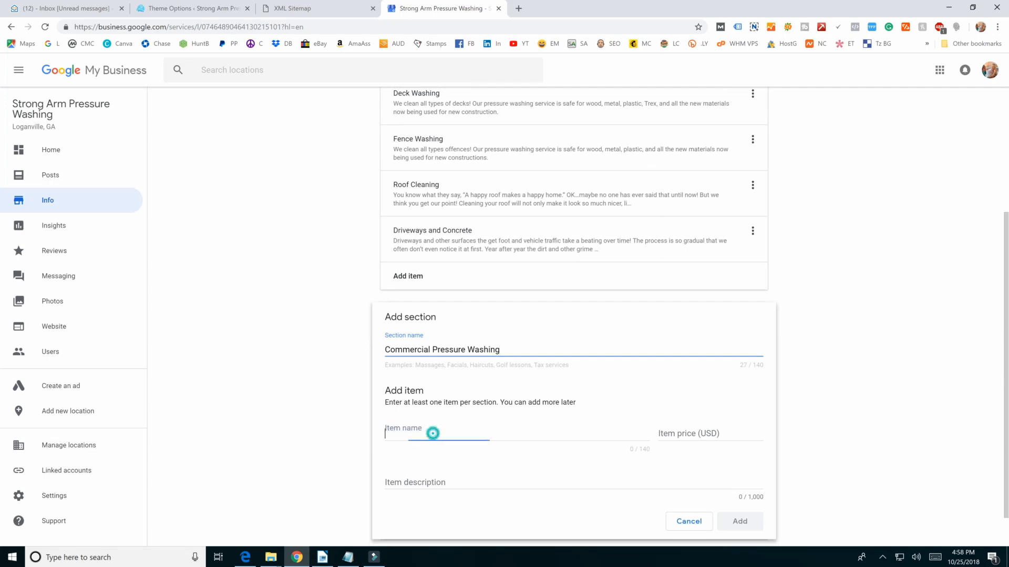
{"action": "type", "text": "Business to Business "}
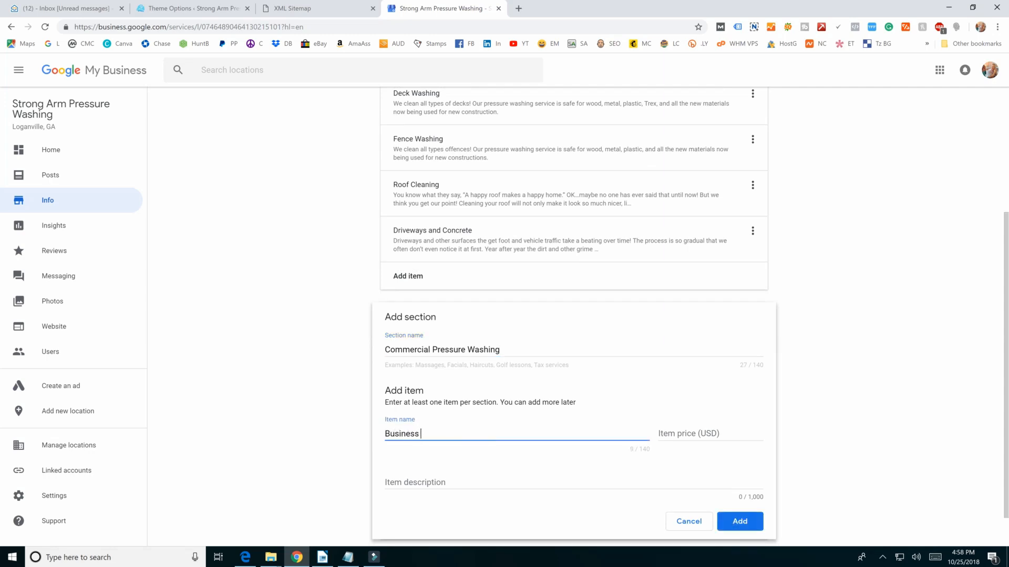
{"action": "type", "text": "Pressure Washing Service"}
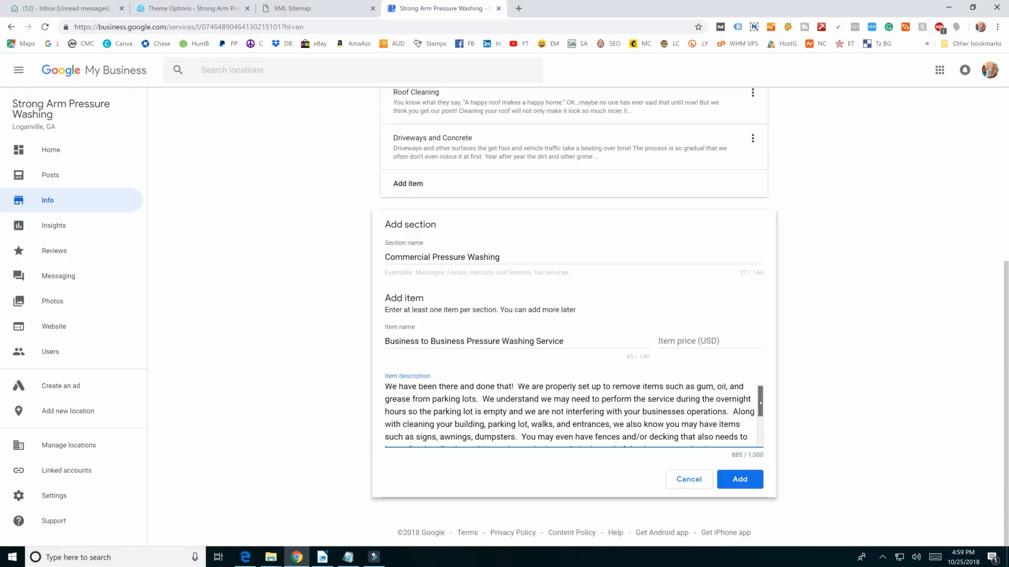
{"action": "left_click", "coordinate": [740, 479]}
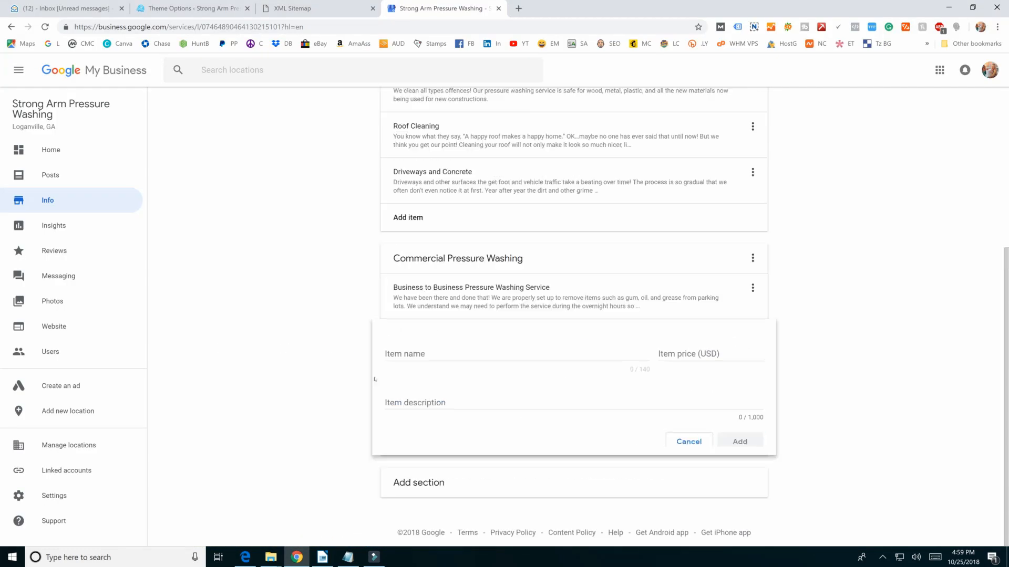
{"action": "left_click", "coordinate": [688, 437]}
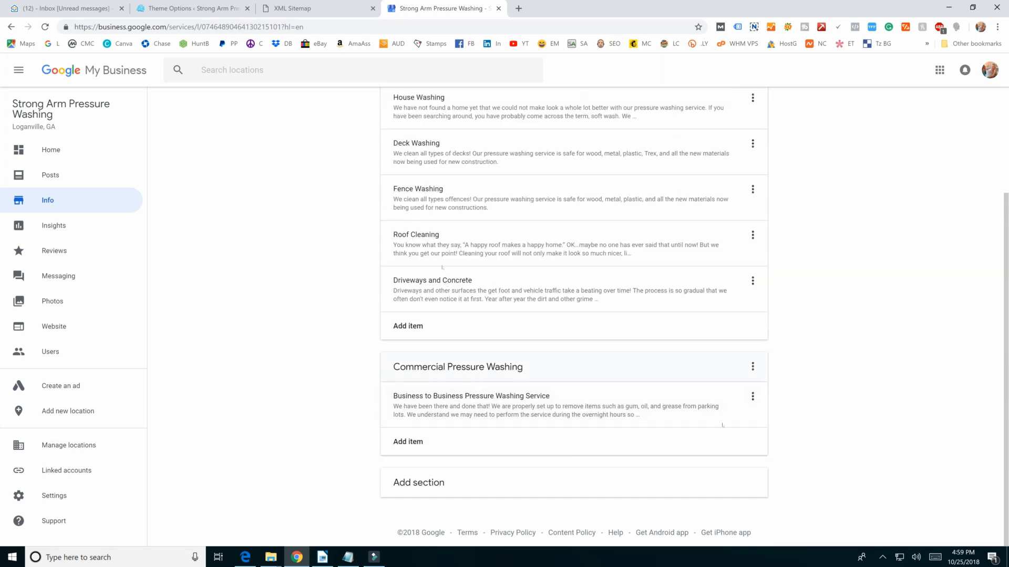
{"action": "scroll", "coordinate": [567, 359], "scroll_direction": "up", "scroll_amount": 3}
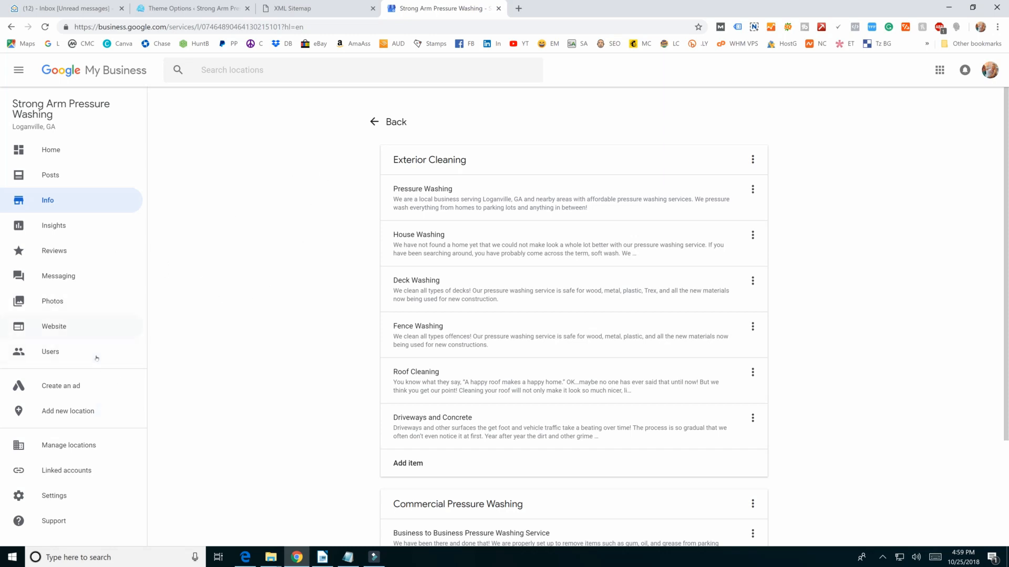
- Return to the Strong Arm Pressure Washing home dashboard from the services editor
{"action": "left_click", "coordinate": [46, 150]}
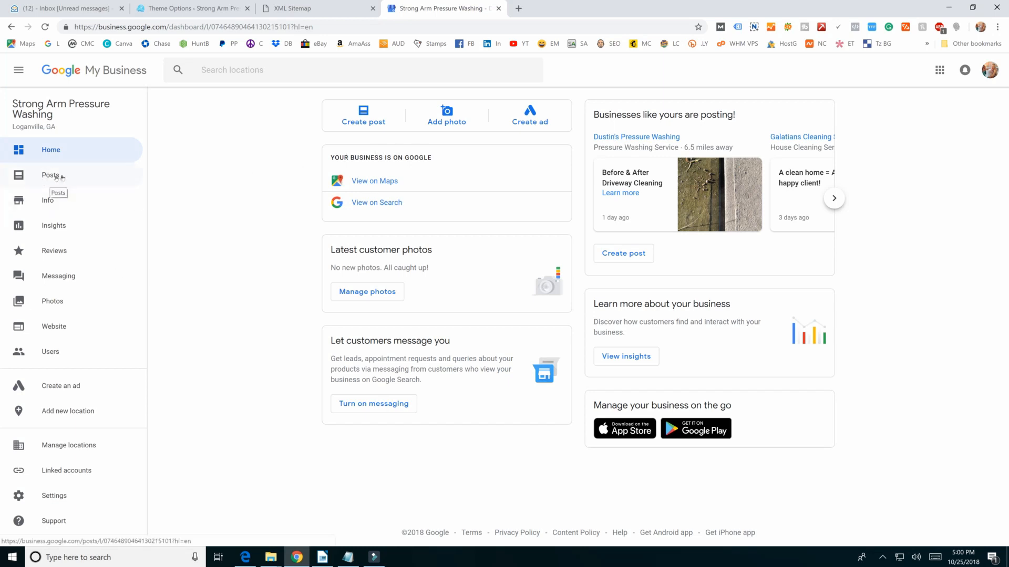
- Look through the Posts page's composer, post types and call-to-action options, closing it without publishing
{"action": "left_click", "coordinate": [43, 177]}
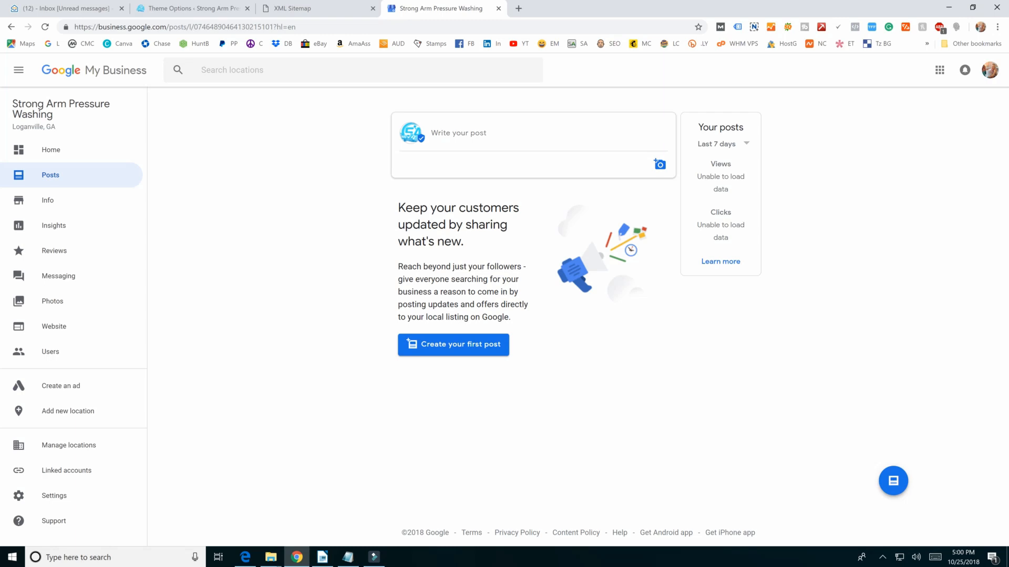
{"action": "left_click", "coordinate": [473, 135]}
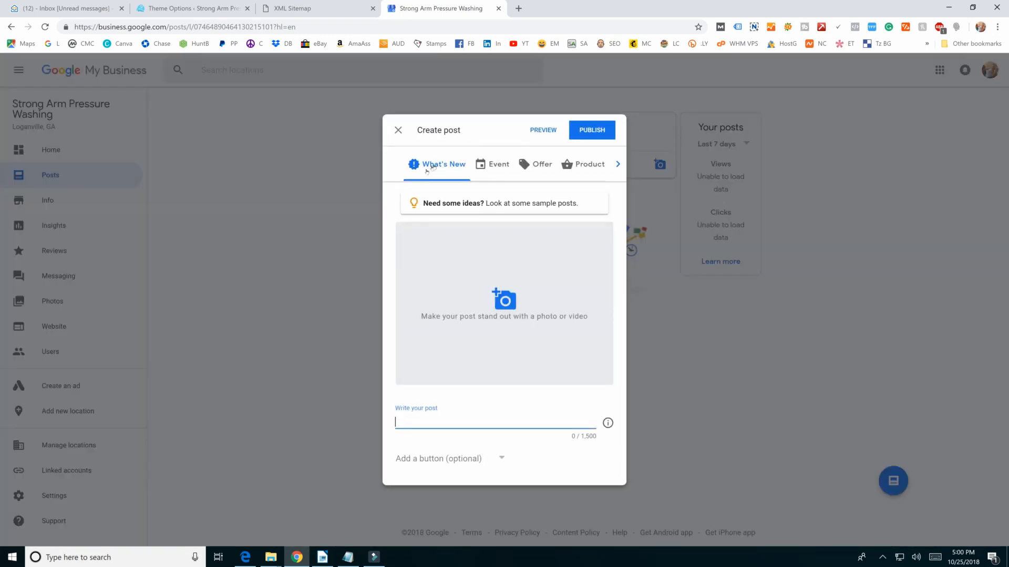
{"action": "left_click", "coordinate": [617, 165]}
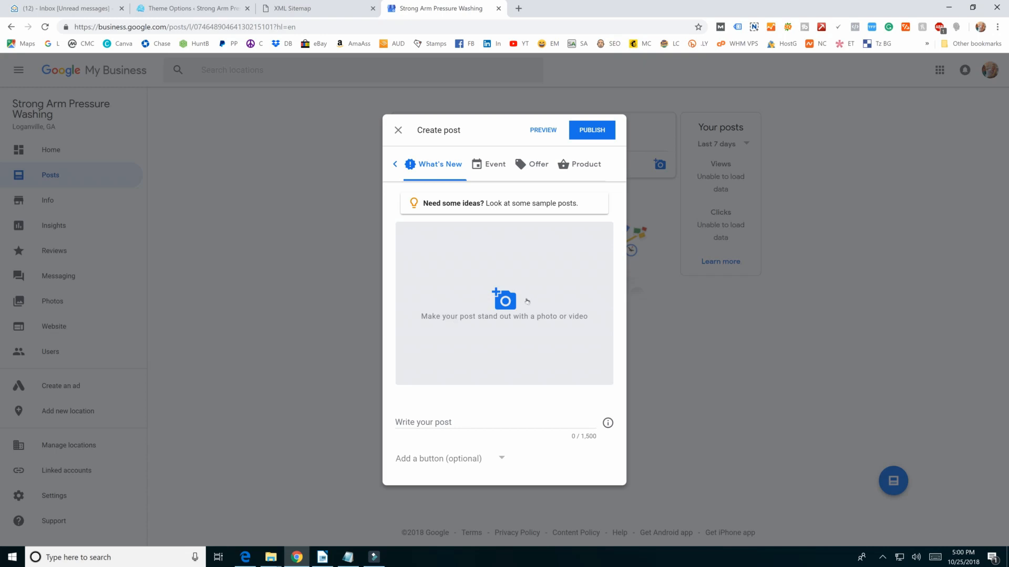
{"action": "left_click", "coordinate": [426, 420]}
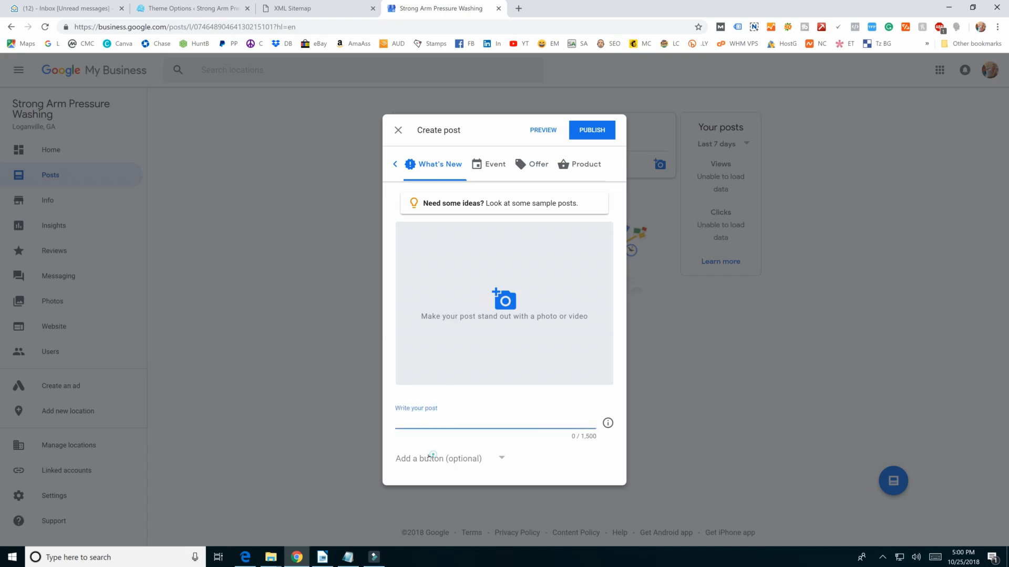
{"action": "left_click", "coordinate": [429, 458]}
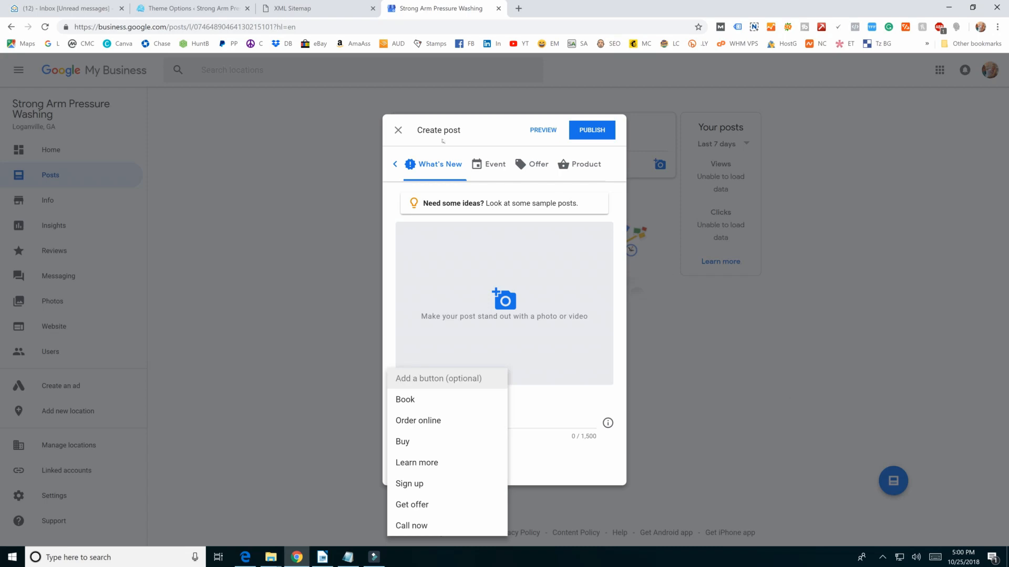
{"action": "left_click", "coordinate": [398, 130]}
{"action": "left_click", "coordinate": [398, 130]}
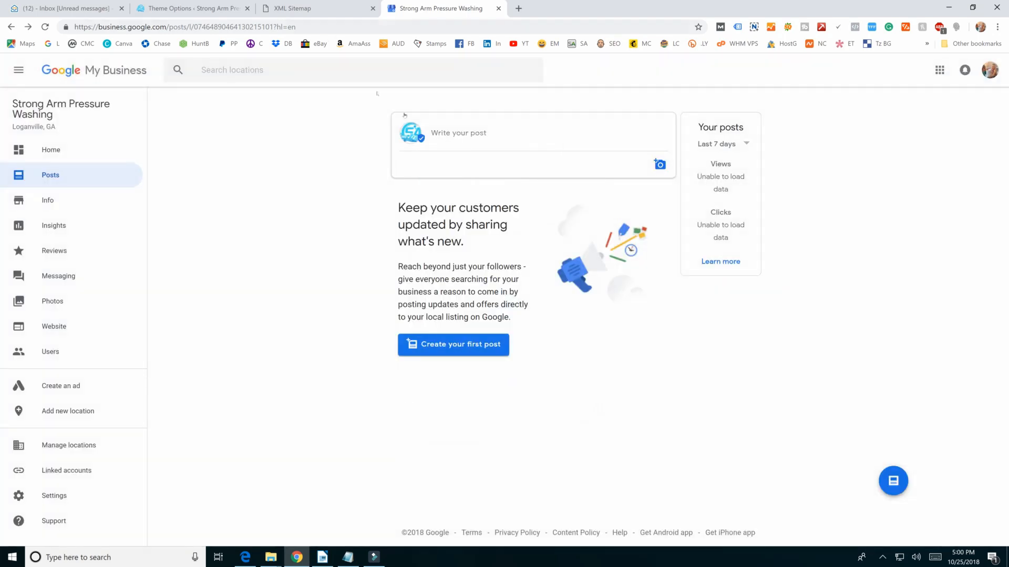
- Switch between the website's commercial service page and the Google My Business posts page
{"action": "left_click", "coordinate": [251, 558]}
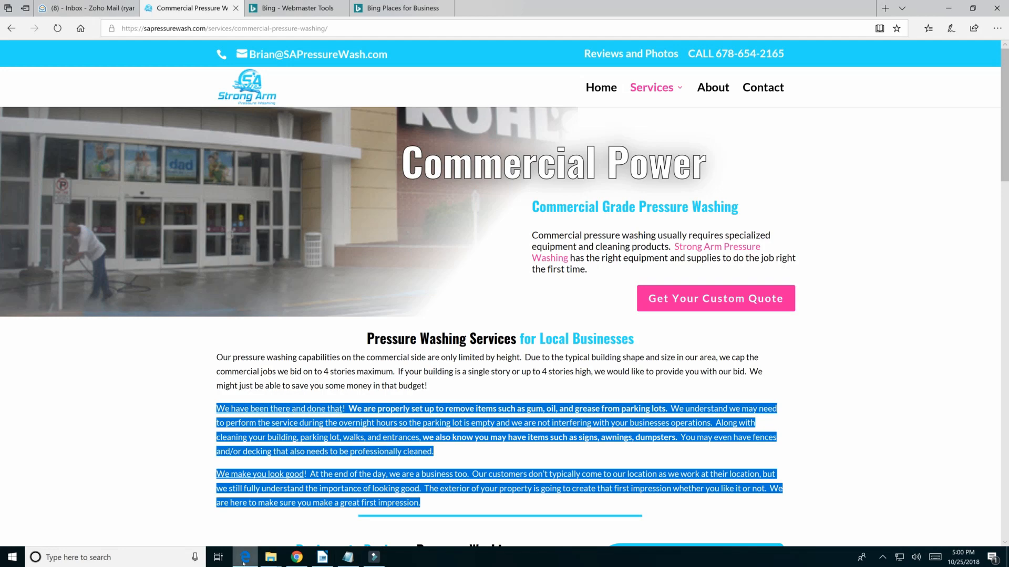
{"action": "left_click", "coordinate": [250, 557]}
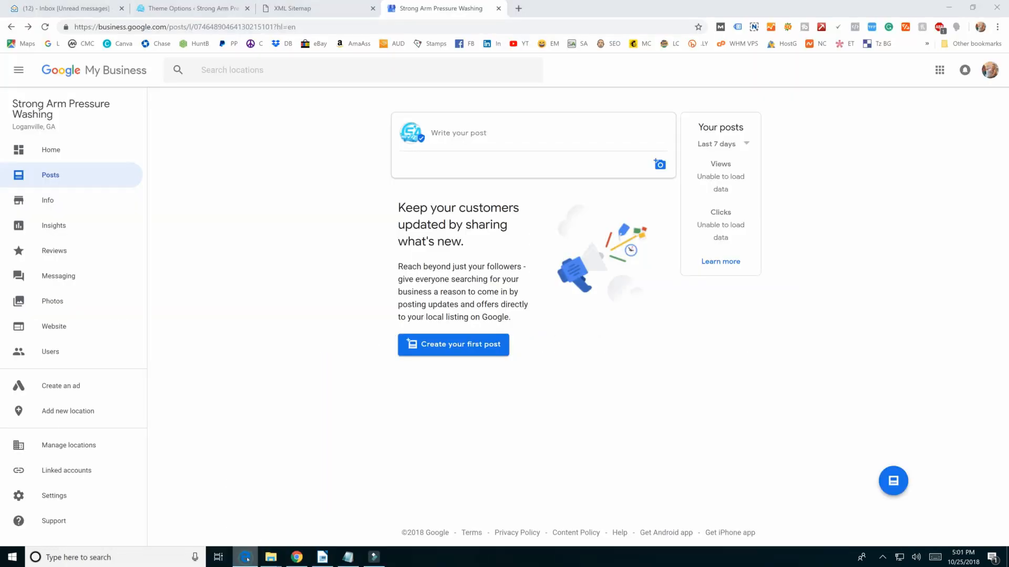
{"action": "left_click", "coordinate": [245, 557]}
- Sign in to Bing Webmaster Tools with the Microsoft account e-mail to reach My Sites
{"action": "left_click", "coordinate": [270, 8]}
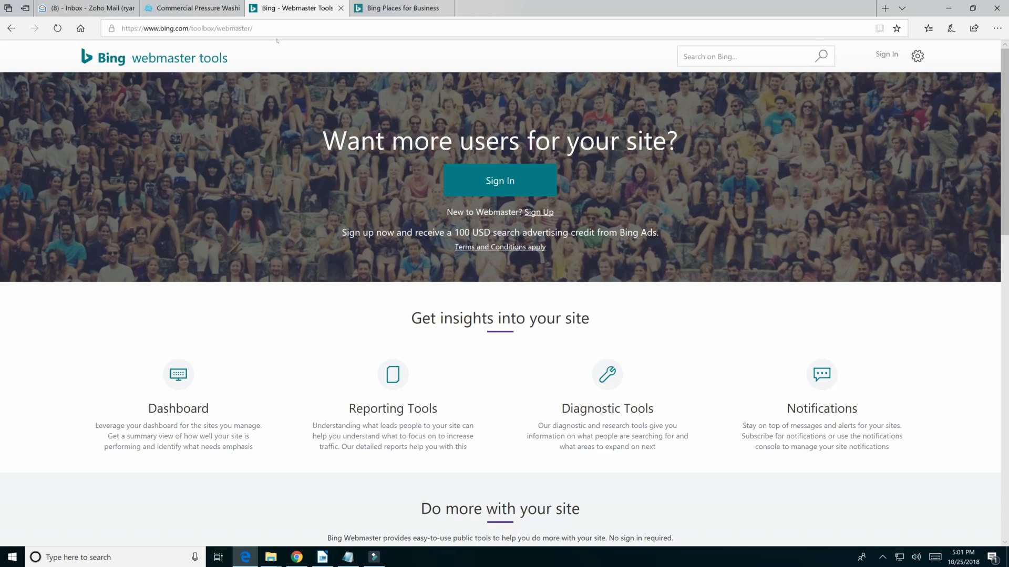
{"action": "left_click", "coordinate": [509, 179]}
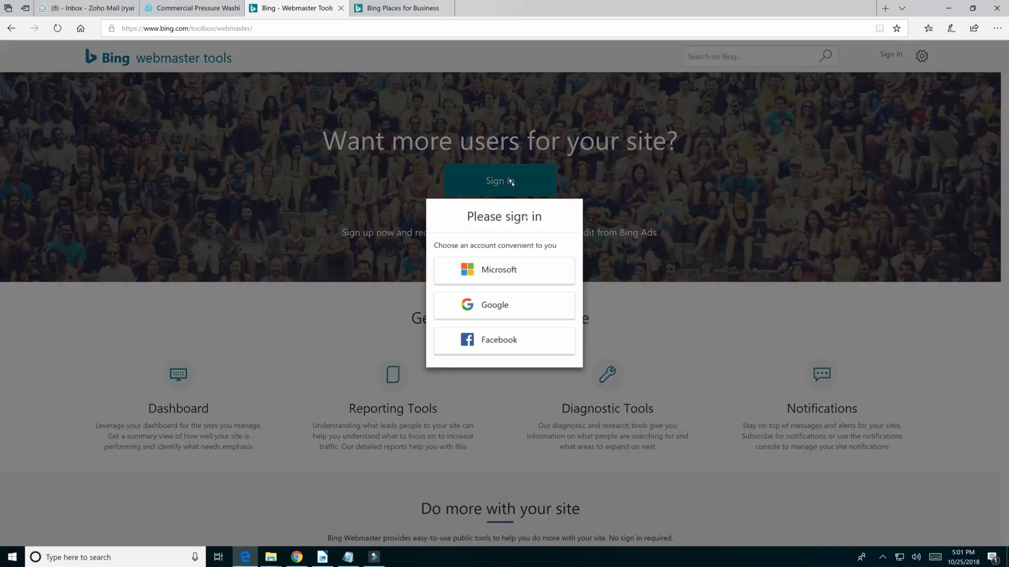
{"action": "left_click", "coordinate": [491, 285]}
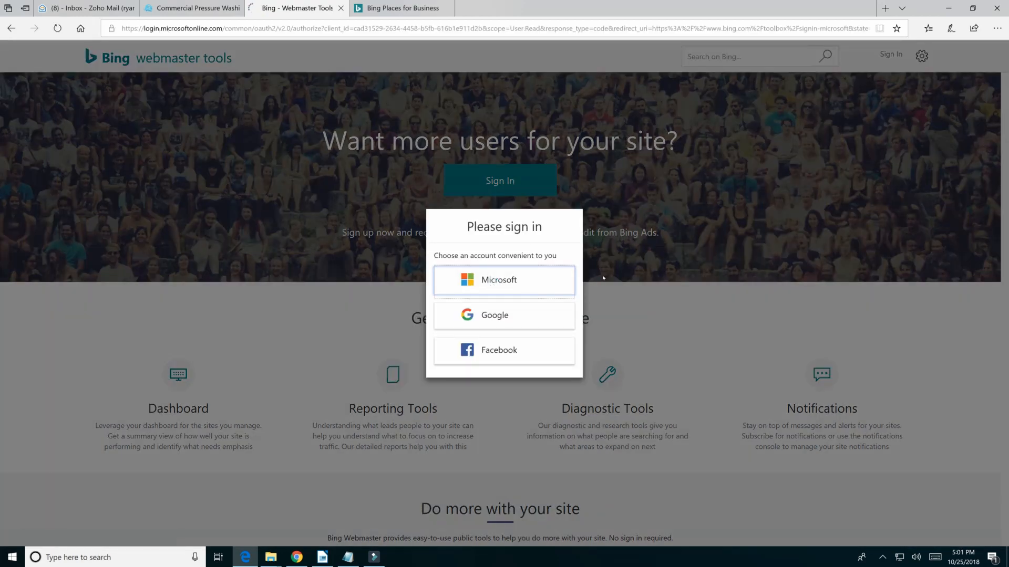
{"action": "key", "text": "Return"}
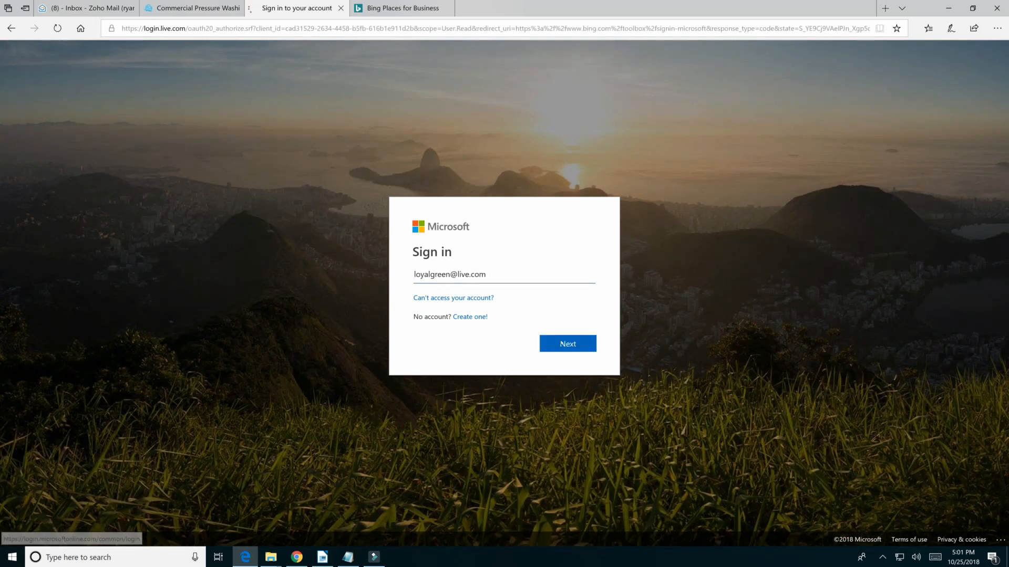
{"action": "left_click", "coordinate": [565, 347]}
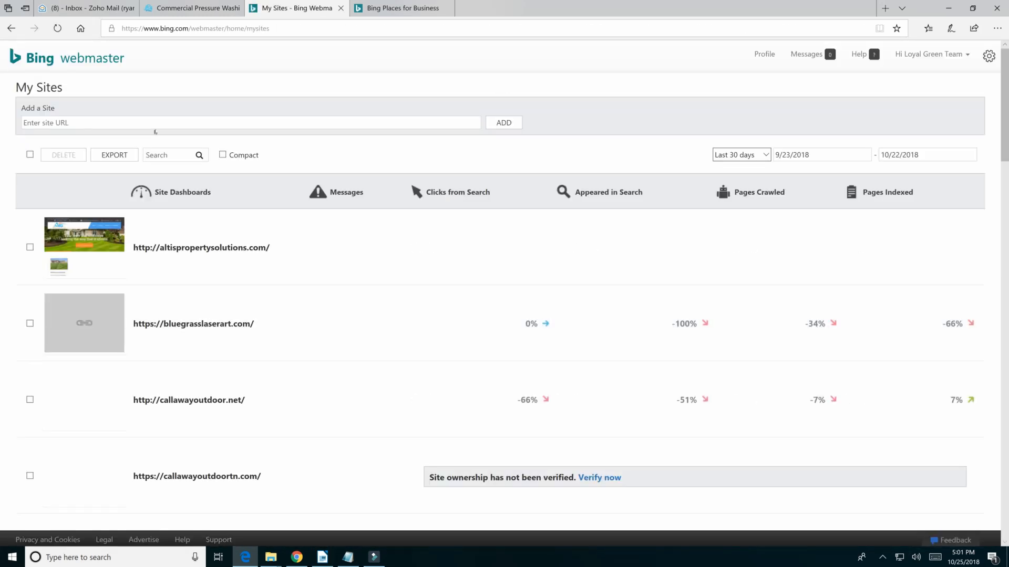
{"action": "left_click", "coordinate": [155, 126]}
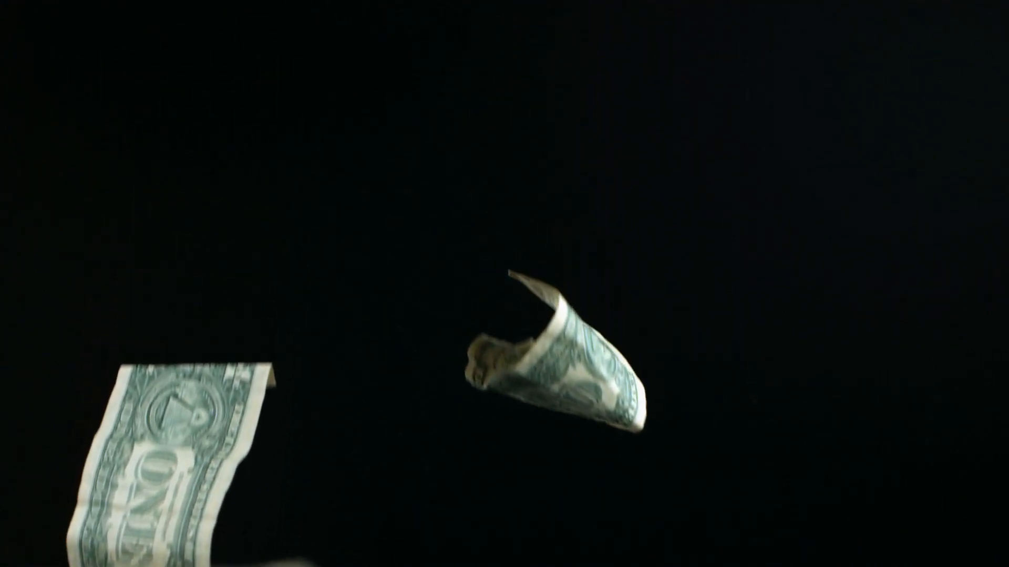
- Add sapressurewash.com with its copied sitemap_index.xml sitemap URL, then bring up the Bing Places tab
{"action": "type", "text": "pres"}
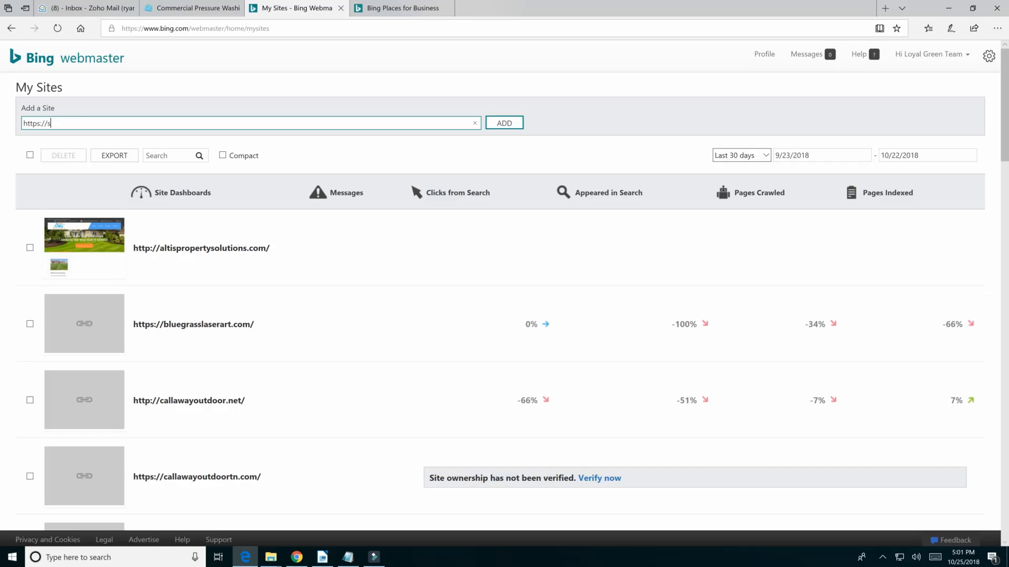
{"action": "type", "text": "surewash.com"}
{"action": "left_click", "coordinate": [506, 122]}
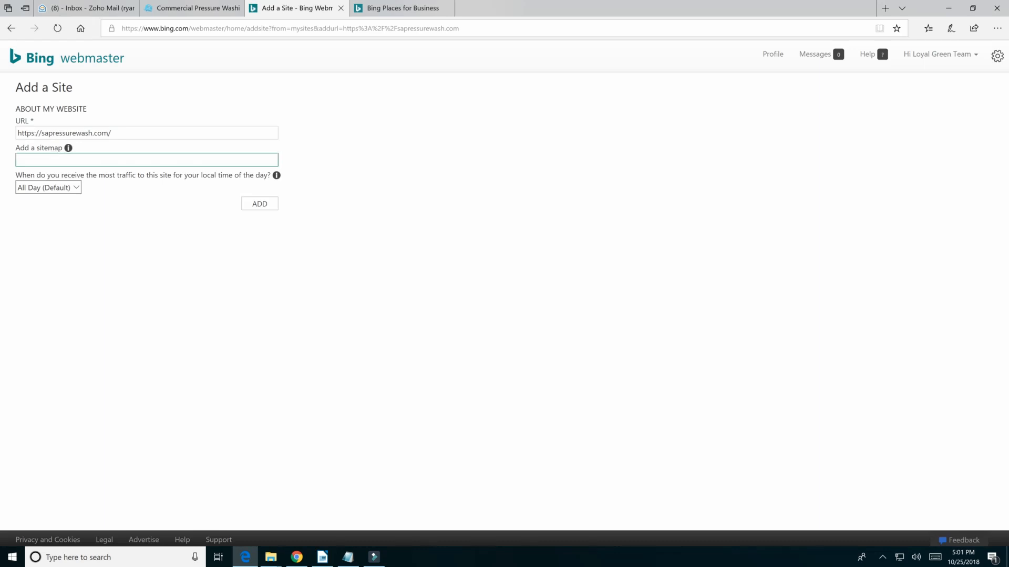
{"action": "left_click", "coordinate": [296, 557]}
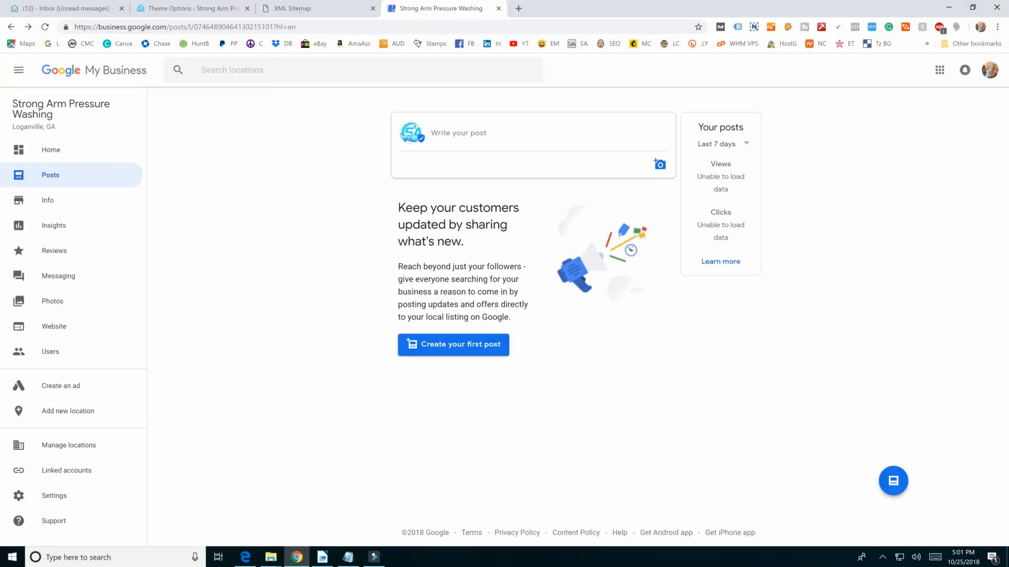
{"action": "left_click", "coordinate": [300, 8]}
{"action": "triple_click", "coordinate": [279, 26]}
{"action": "key", "text": "ctrl+c"}
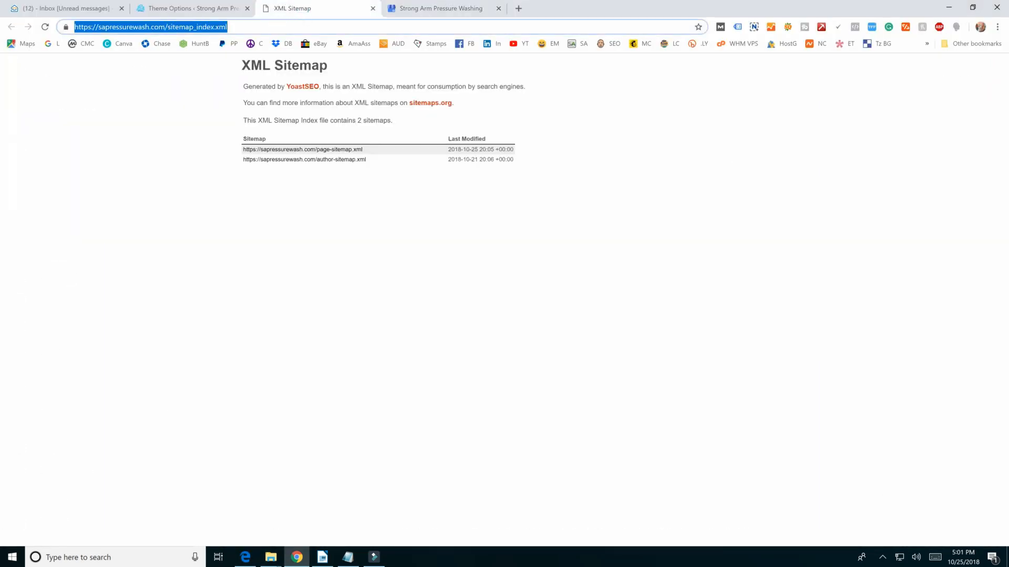
{"action": "left_click", "coordinate": [245, 557]}
{"action": "left_click", "coordinate": [129, 163]}
{"action": "key", "text": "ctrl+v"}
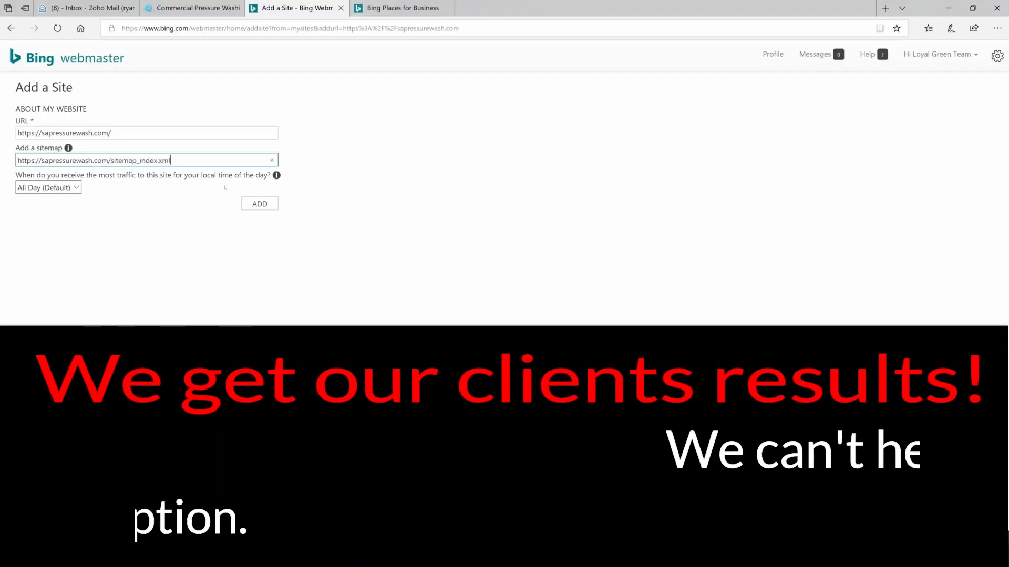
{"action": "left_click", "coordinate": [261, 205]}
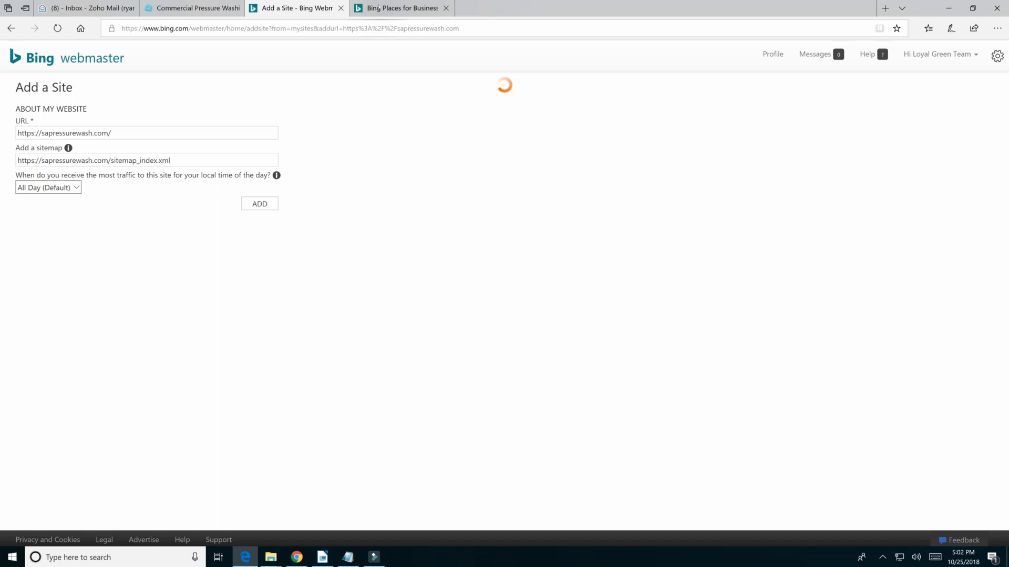
{"action": "left_click", "coordinate": [378, 8]}
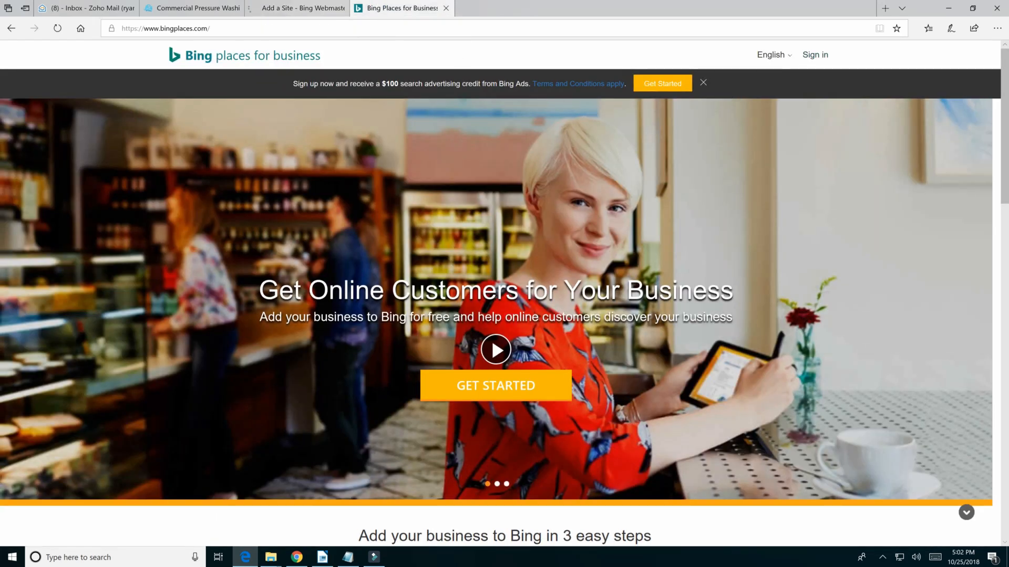
- Get started on Bing Places with the Microsoft account and choose to add a single business
{"action": "left_click", "coordinate": [524, 386]}
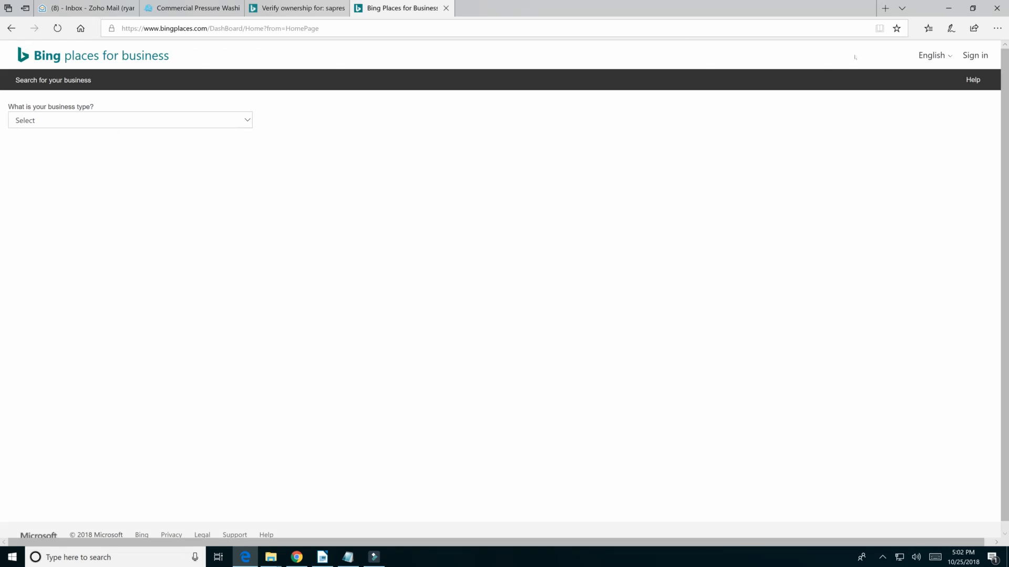
{"action": "left_click", "coordinate": [978, 56]}
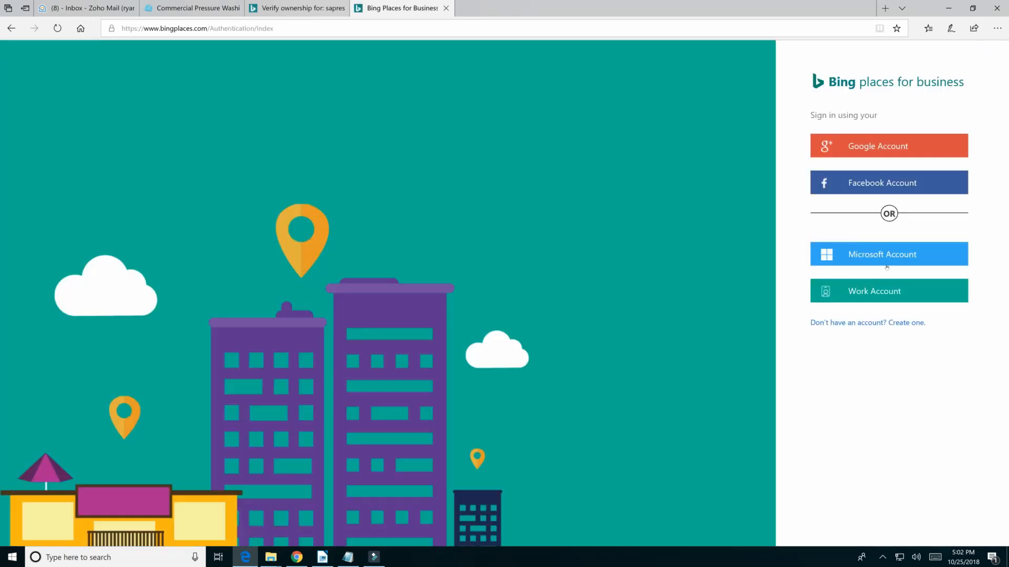
{"action": "left_click", "coordinate": [894, 255]}
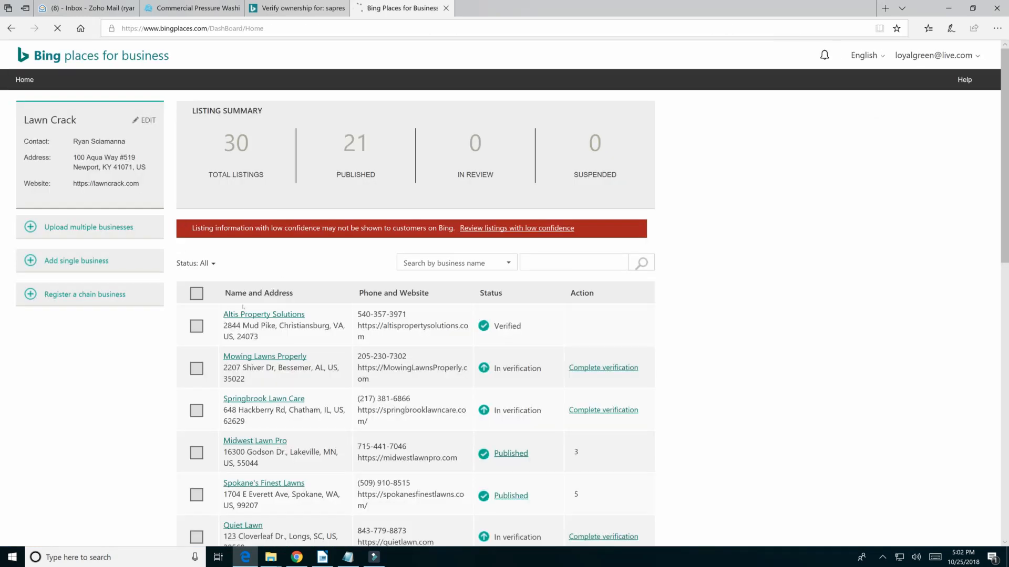
{"action": "left_click", "coordinate": [61, 262]}
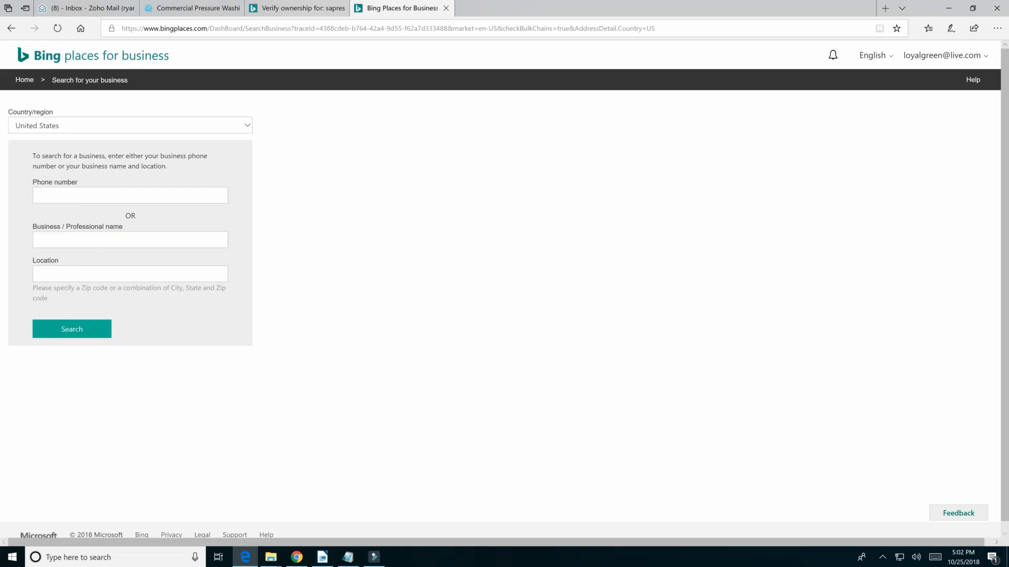
- Search for 'Strong Arm Pressure Washing' in 'Loganville, GA' and report it isn't listed
{"action": "left_click", "coordinate": [101, 240]}
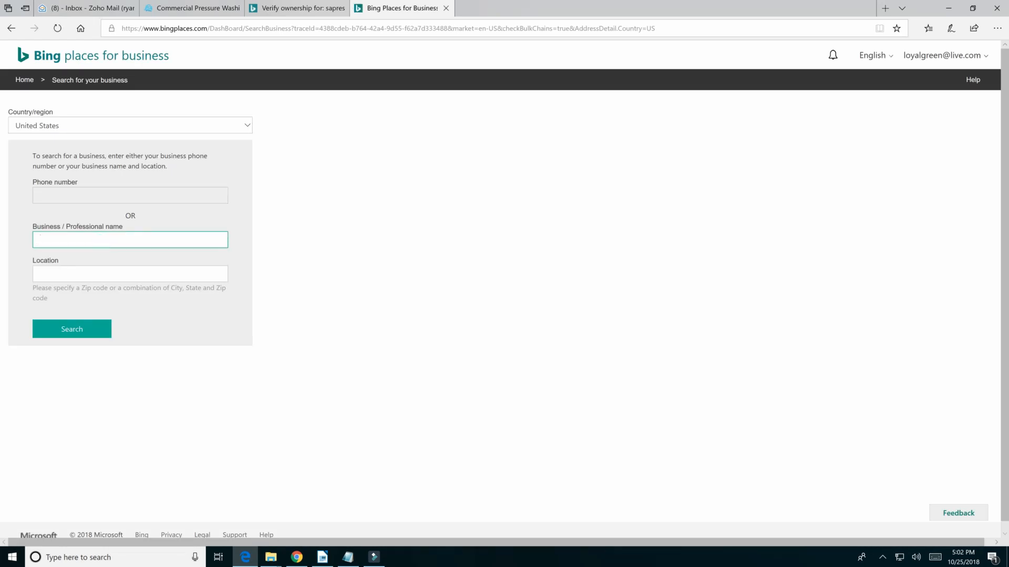
{"action": "type", "text": "Strong Arm Pressure Washing"}
{"action": "key", "text": "Tab"}
{"action": "type", "text": "Log"}
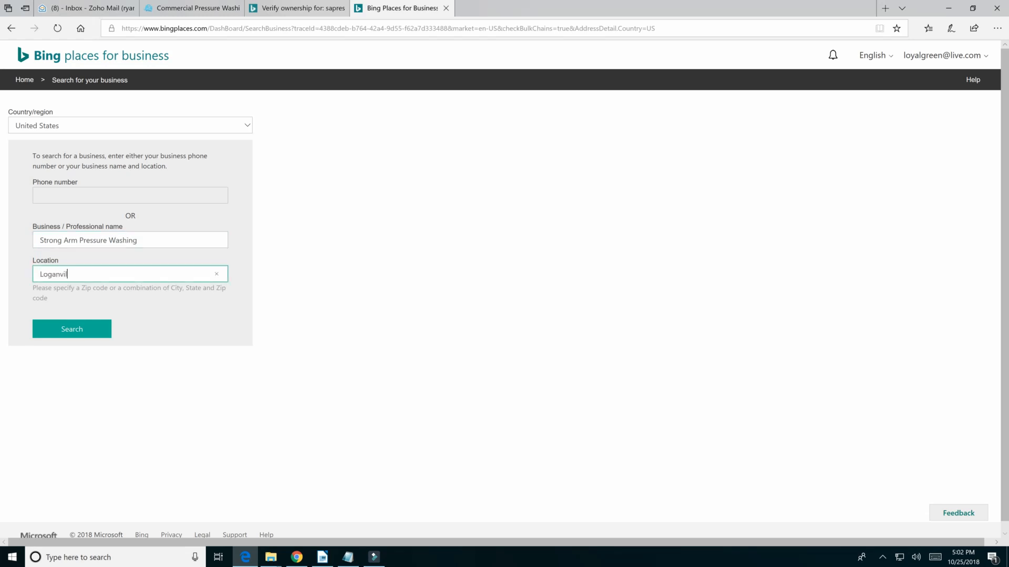
{"action": "type", "text": "anville, GA"}
{"action": "left_click", "coordinate": [76, 331]}
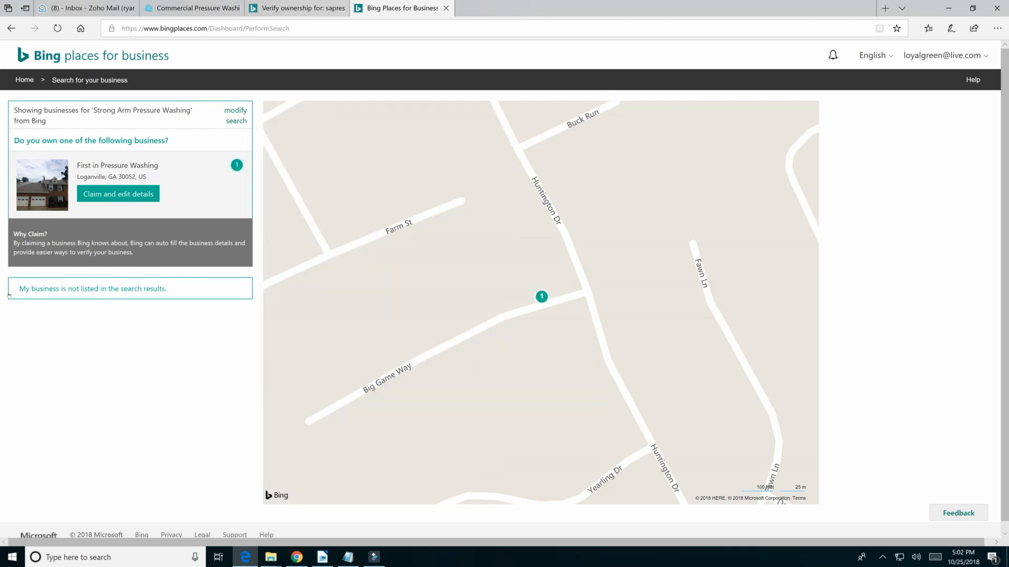
{"action": "left_click", "coordinate": [136, 291]}
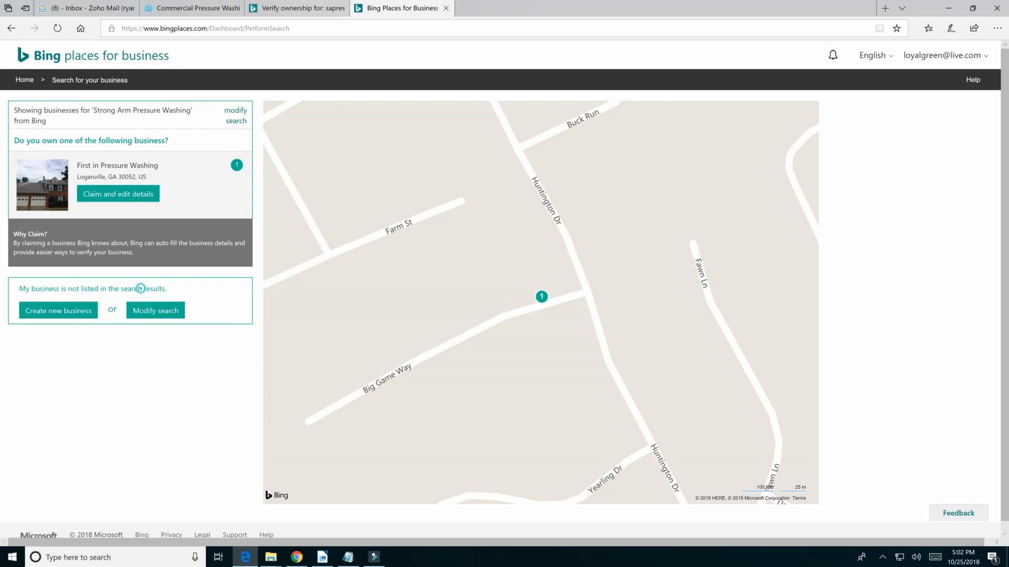
{"action": "left_click", "coordinate": [53, 315]}
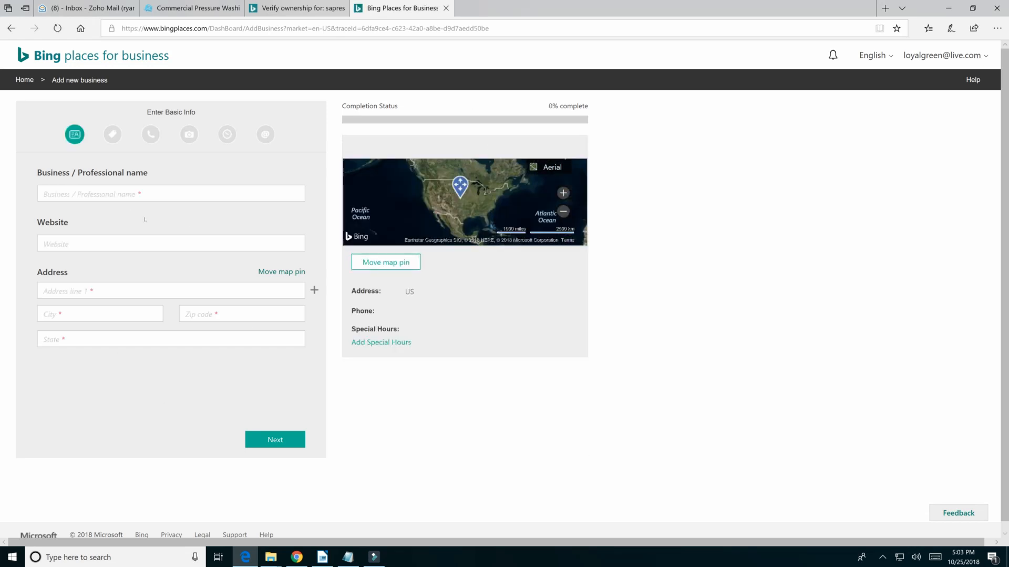
{"action": "left_click", "coordinate": [175, 193]}
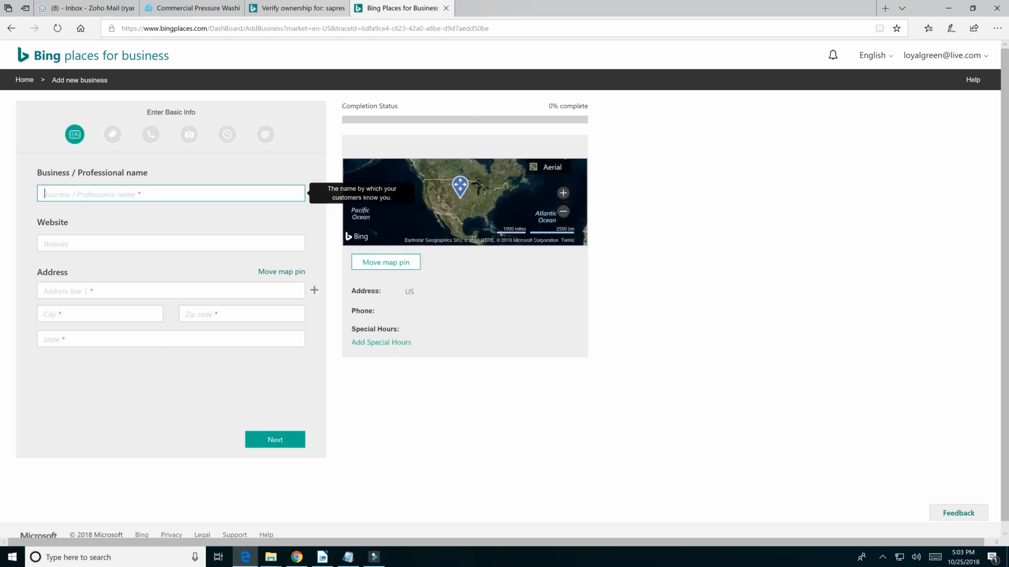
{"action": "type", "text": "Strong Ar"}
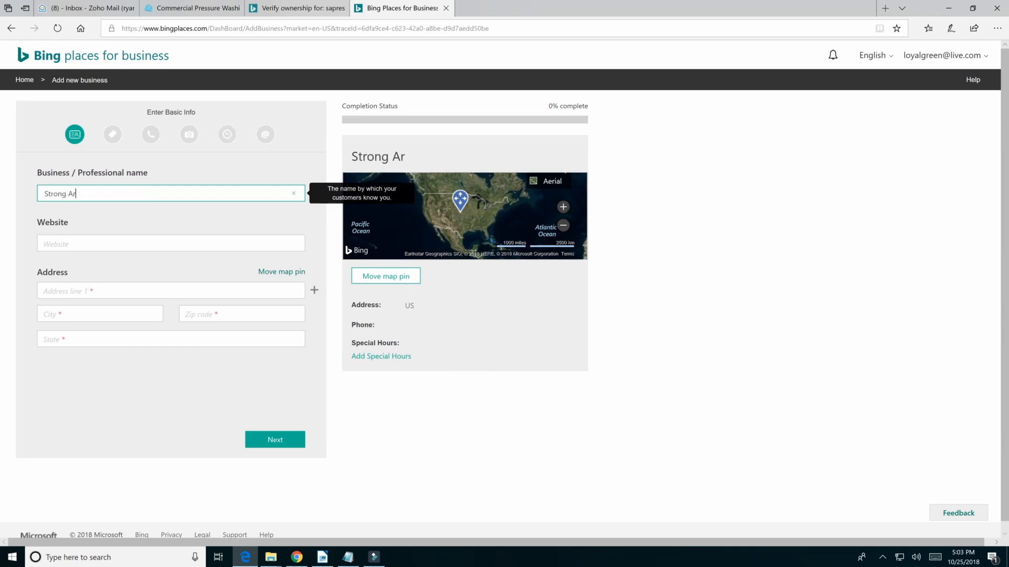
{"action": "type", "text": "m Pressure W"}
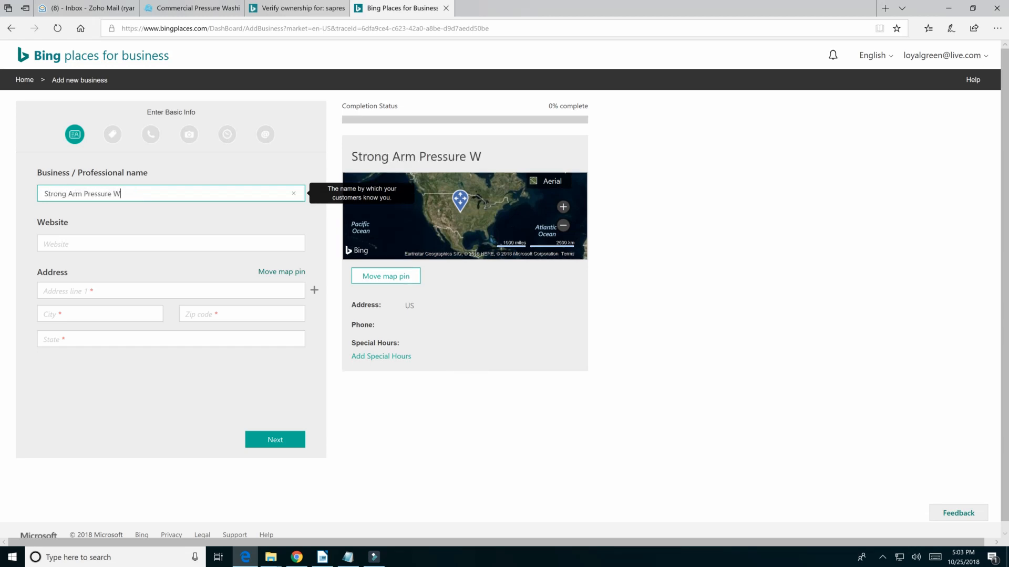
{"action": "type", "text": "ashing"}
{"action": "left_click", "coordinate": [97, 242]}
{"action": "type", "text": "https"}
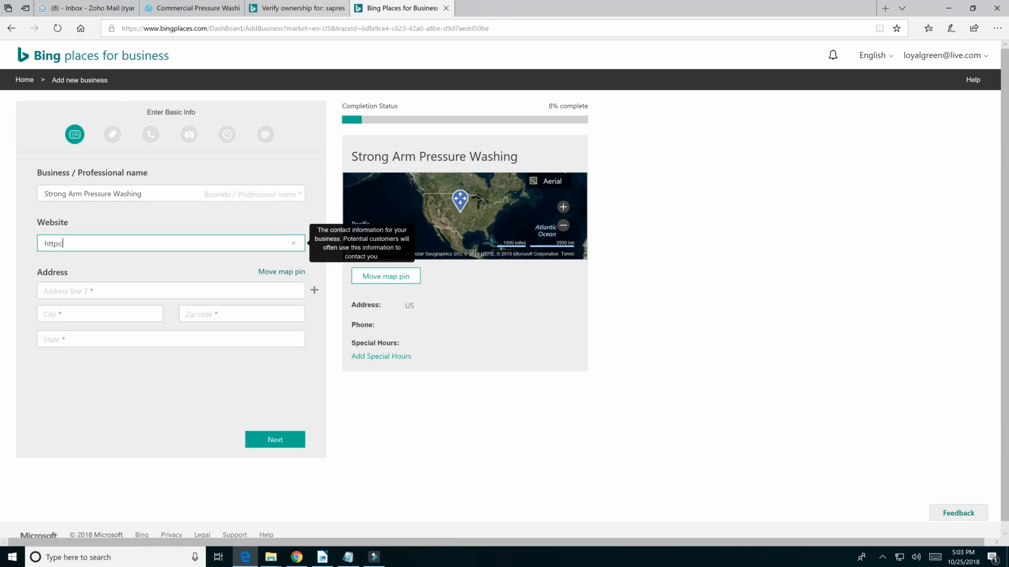
{"action": "type", "text": "://sapressurews"}
{"action": "key", "text": "BackSpace"}
{"action": "type", "text": "ash.com"}
- Enter the street address, city Loganville, the zip code and state Georgia
{"action": "left_click", "coordinate": [127, 290]}
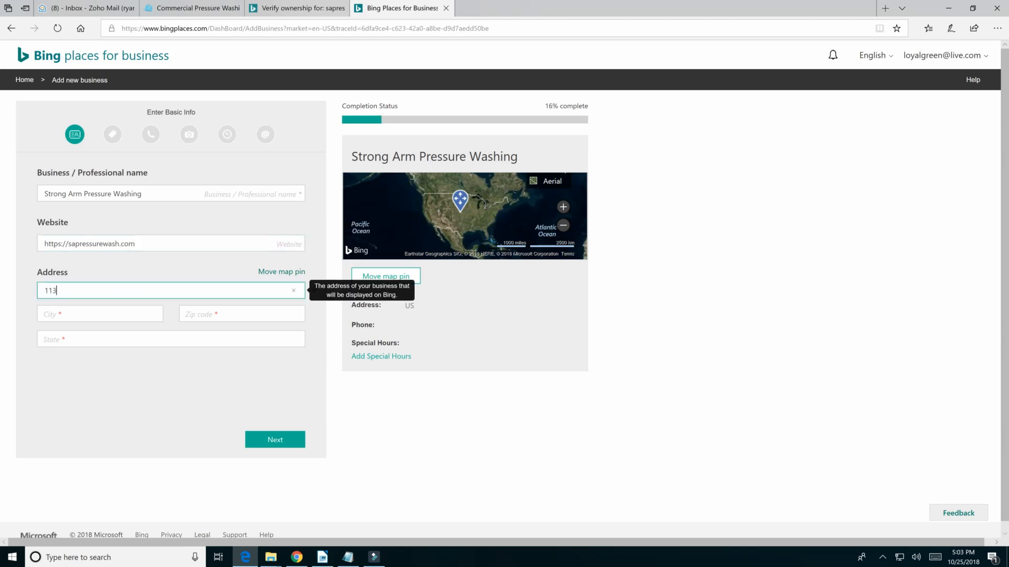
{"action": "key", "text": "Tab"}
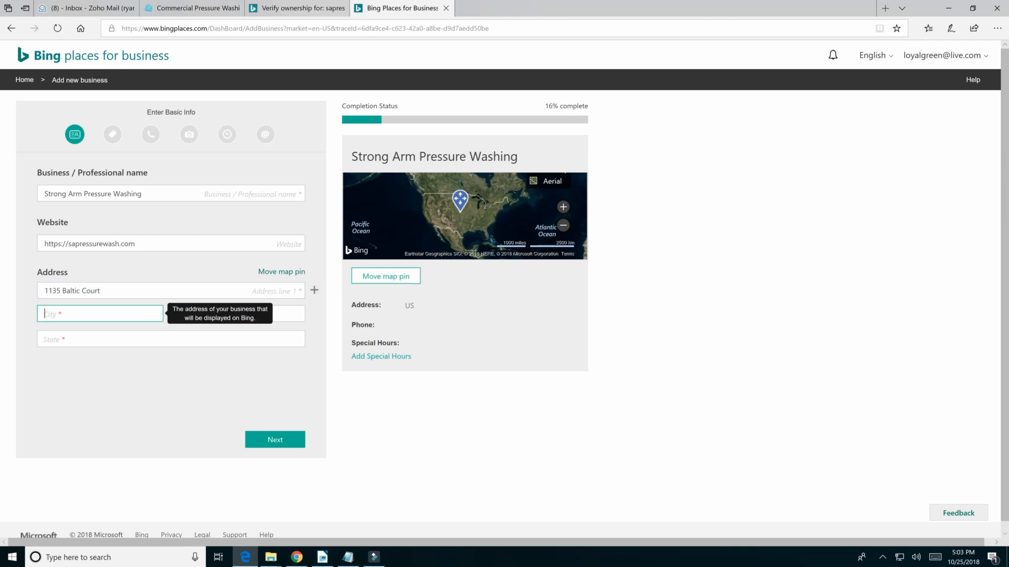
{"action": "type", "text": "Logan"}
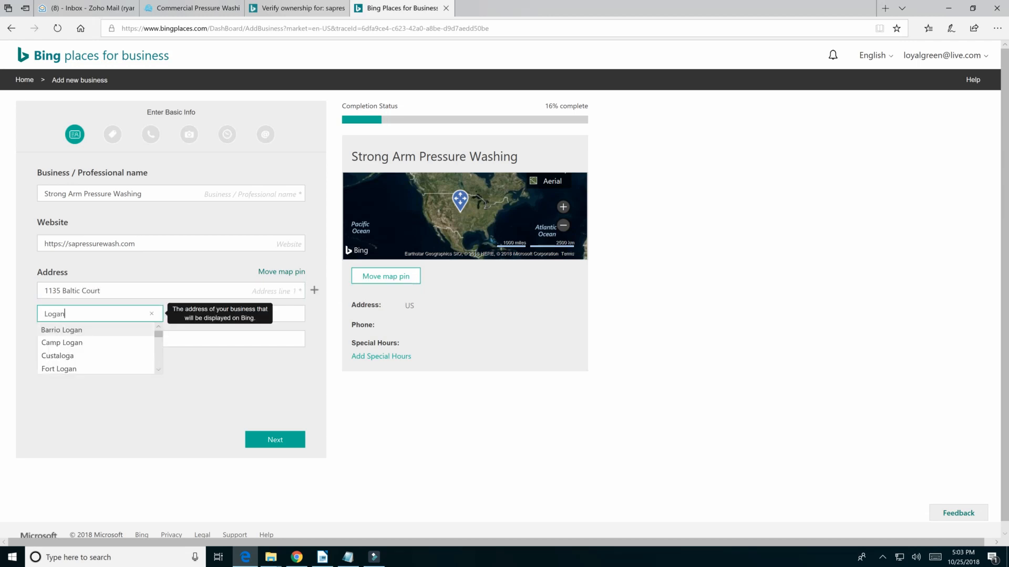
{"action": "type", "text": "ville"}
{"action": "key", "text": "Tab"}
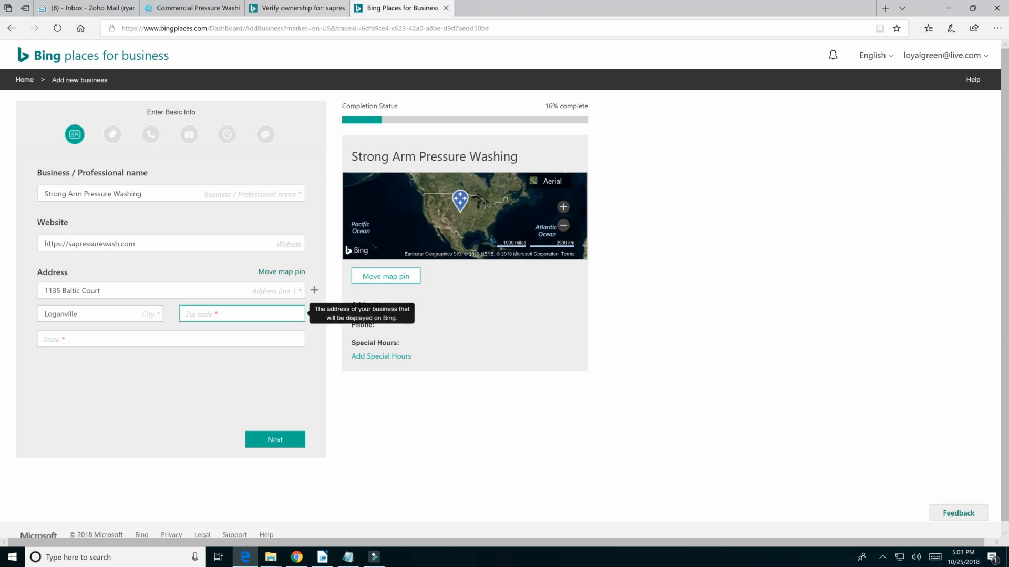
{"action": "type", "text": "30052"}
{"action": "left_click", "coordinate": [137, 336]}
{"action": "type", "text": "g"}
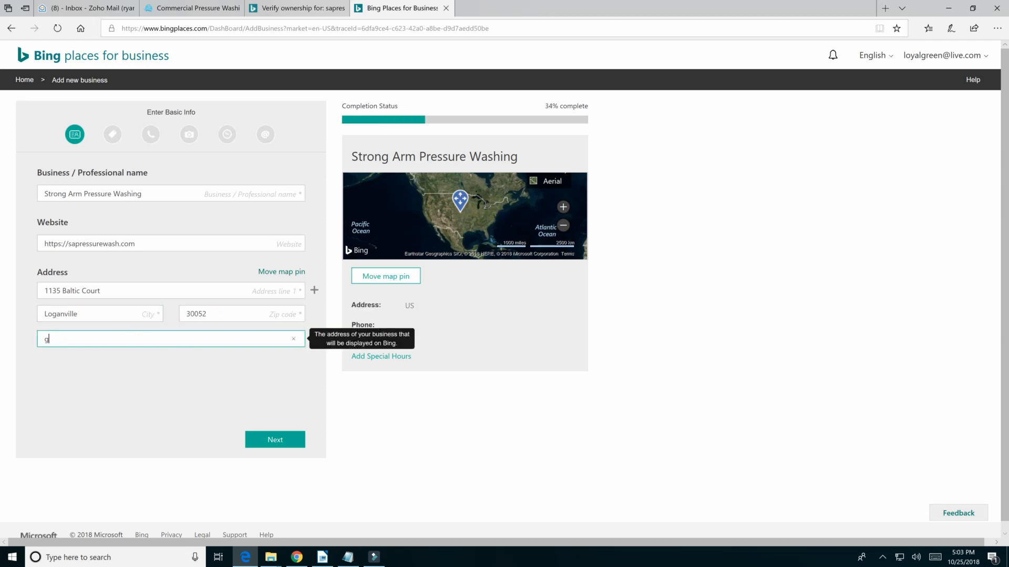
{"action": "left_click", "coordinate": [76, 356]}
{"action": "left_click", "coordinate": [100, 380]}
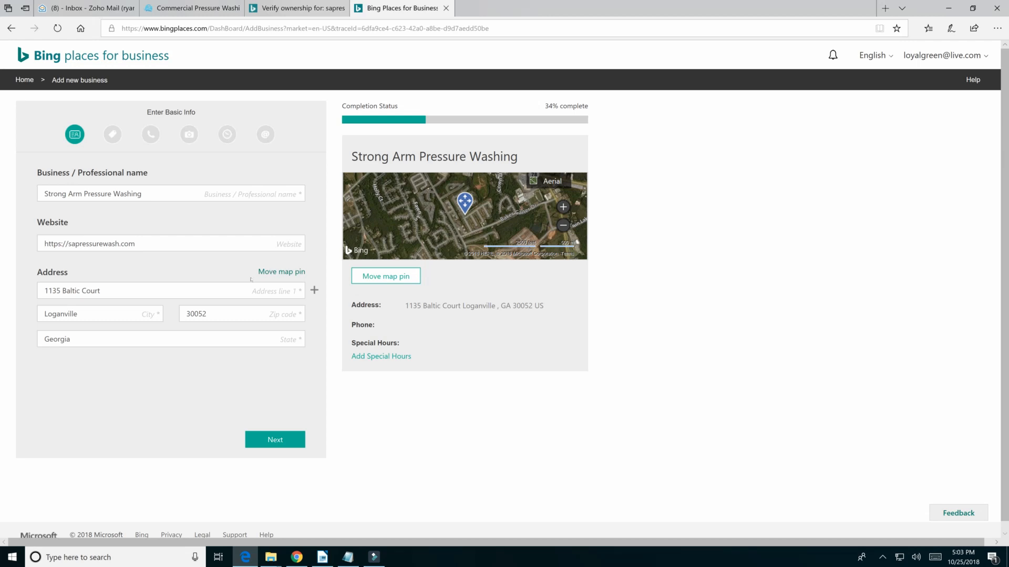
- Choose Professionals & Services as the segment and add Pressure Washing Service as a category
{"action": "left_click", "coordinate": [274, 440]}
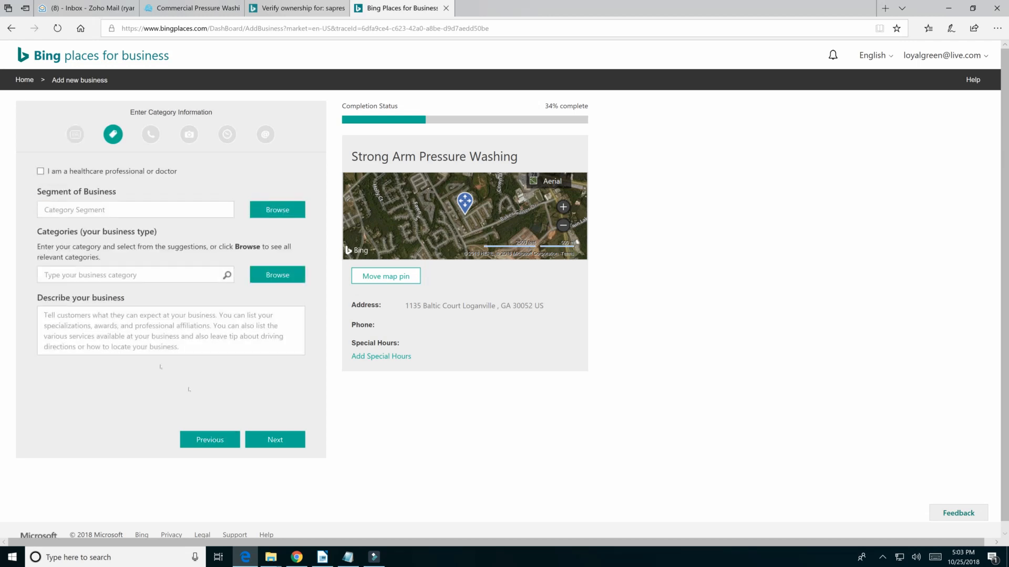
{"action": "left_click", "coordinate": [116, 211]}
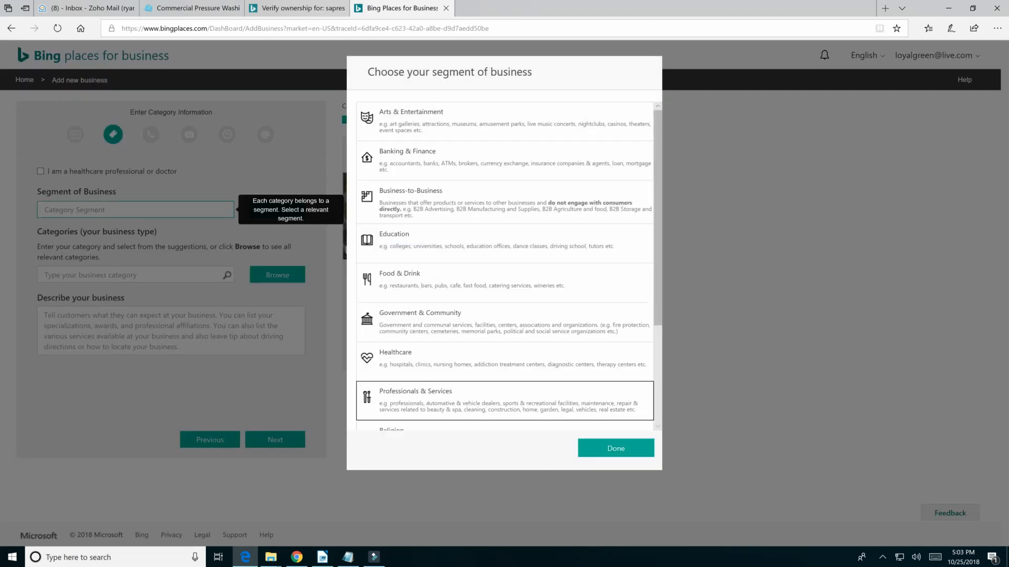
{"action": "left_click", "coordinate": [427, 402]}
{"action": "left_click", "coordinate": [586, 446]}
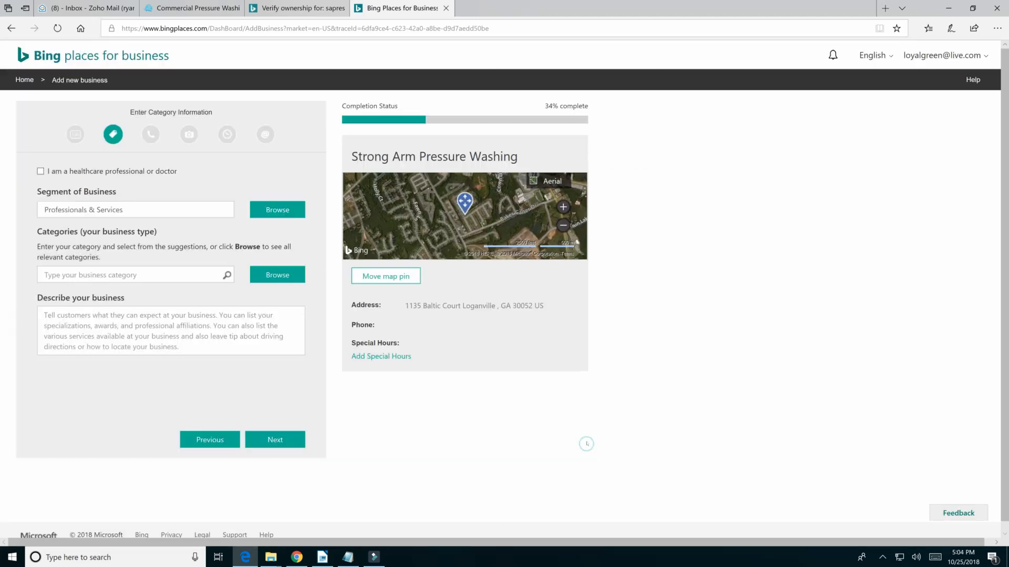
{"action": "left_click", "coordinate": [109, 275]}
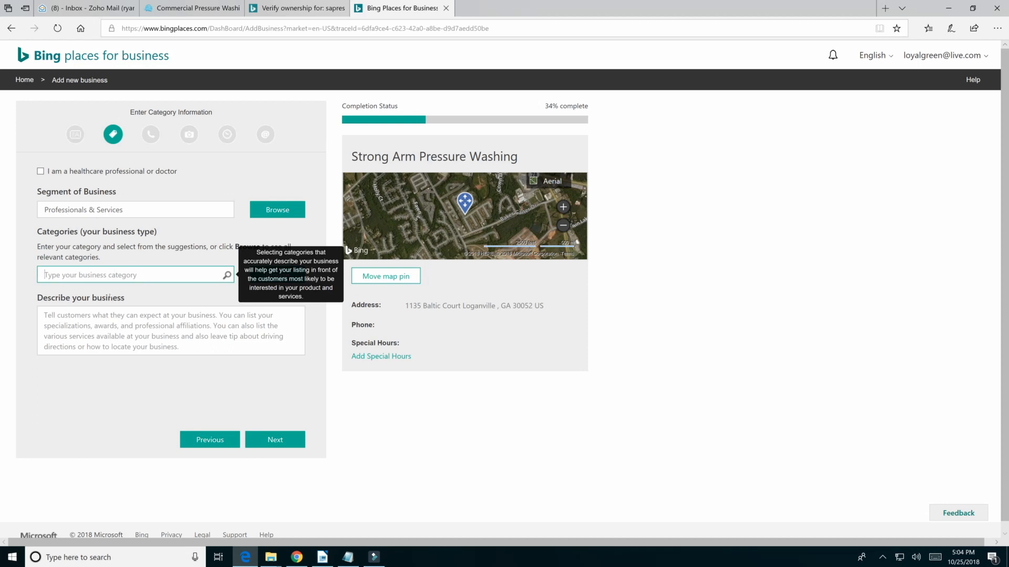
{"action": "type", "text": "pressure"}
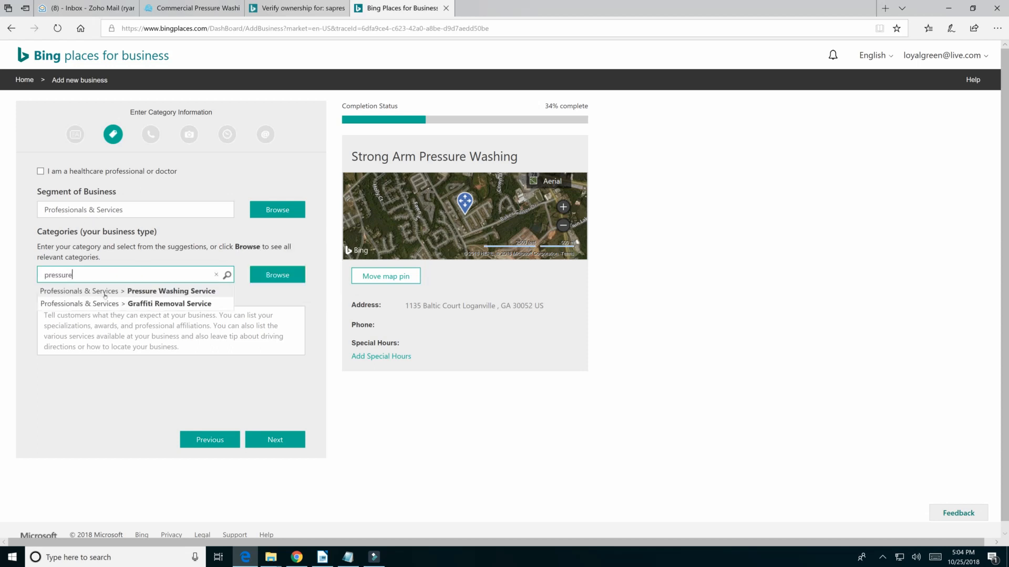
{"action": "left_click", "coordinate": [162, 291]}
- Search categories for 'exterior', 'power', then 'commercial' and browse the suggestions
{"action": "left_click", "coordinate": [96, 275]}
{"action": "type", "text": "exterior"}
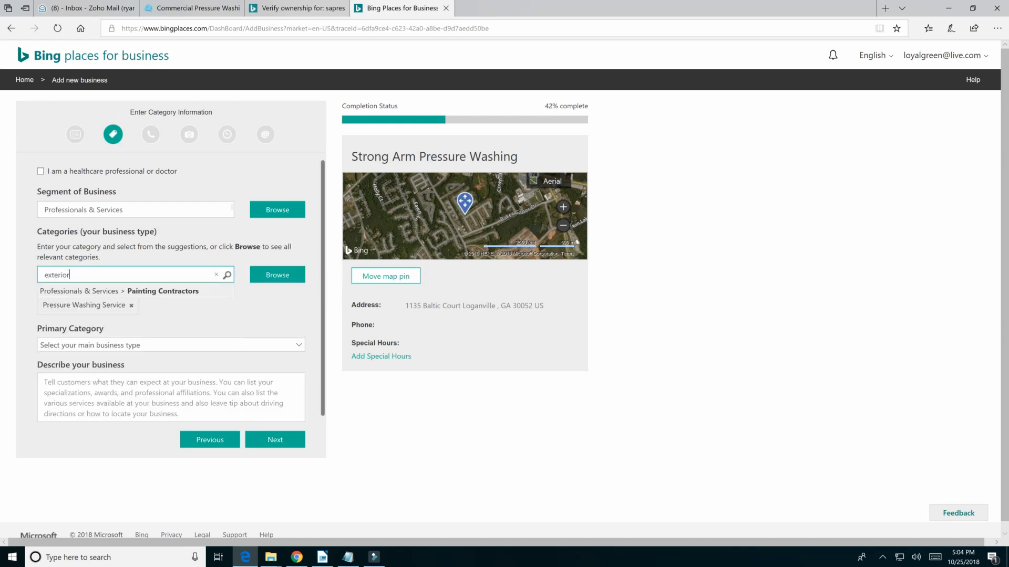
{"action": "key", "text": "BackSpace"}
{"action": "key", "text": "BackSpace"}
{"action": "key", "text": "BackSpace"}
{"action": "key", "text": "BackSpace"}
{"action": "key", "text": "BackSpace"}
{"action": "key", "text": "BackSpace"}
{"action": "key", "text": "BackSpace"}
{"action": "key", "text": "BackSpace"}
{"action": "type", "text": "power"}
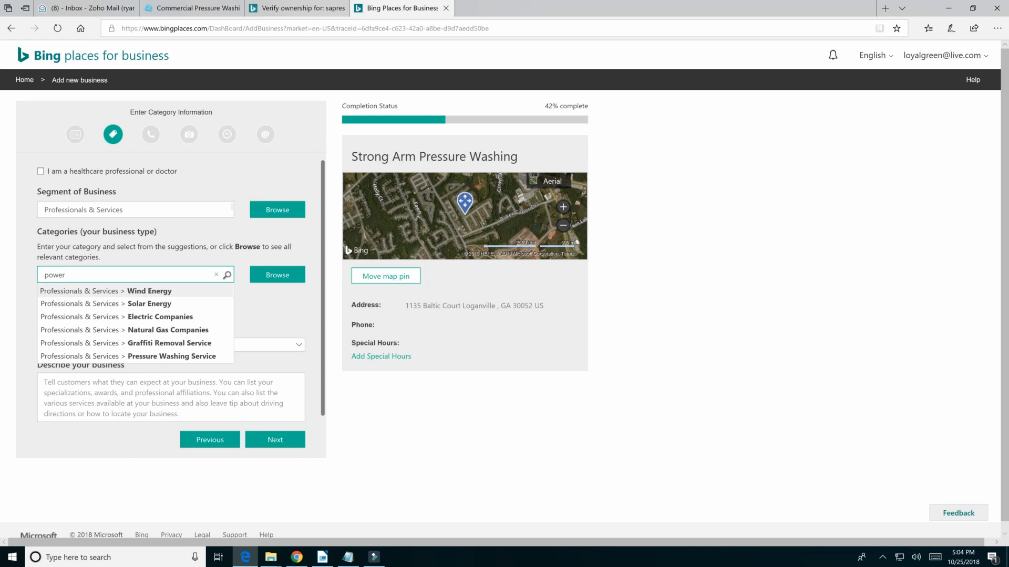
{"action": "key", "text": "BackSpace"}
{"action": "key", "text": "BackSpace"}
{"action": "key", "text": "BackSpace"}
{"action": "key", "text": "BackSpace"}
{"action": "key", "text": "BackSpace"}
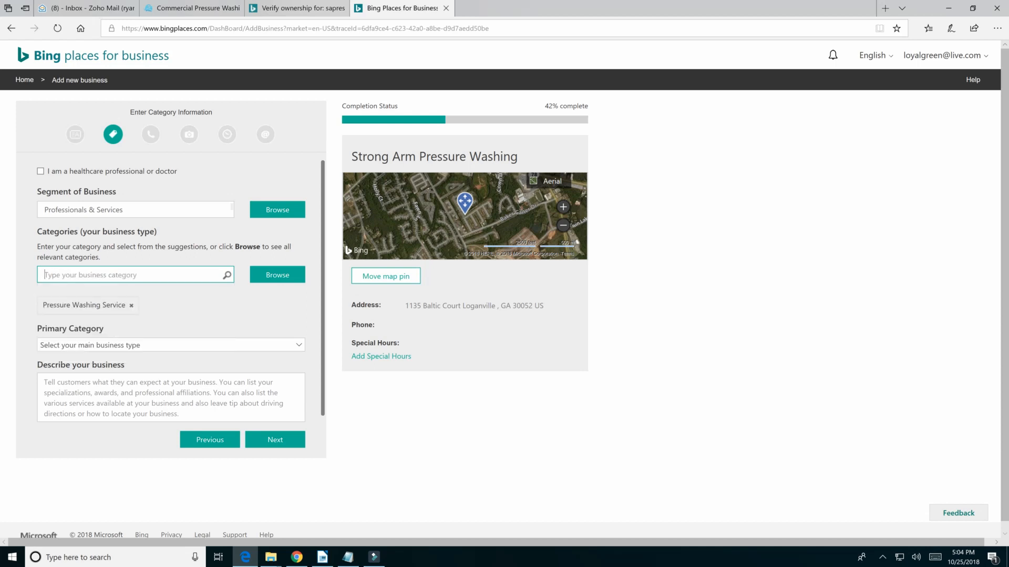
{"action": "type", "text": "commercial"}
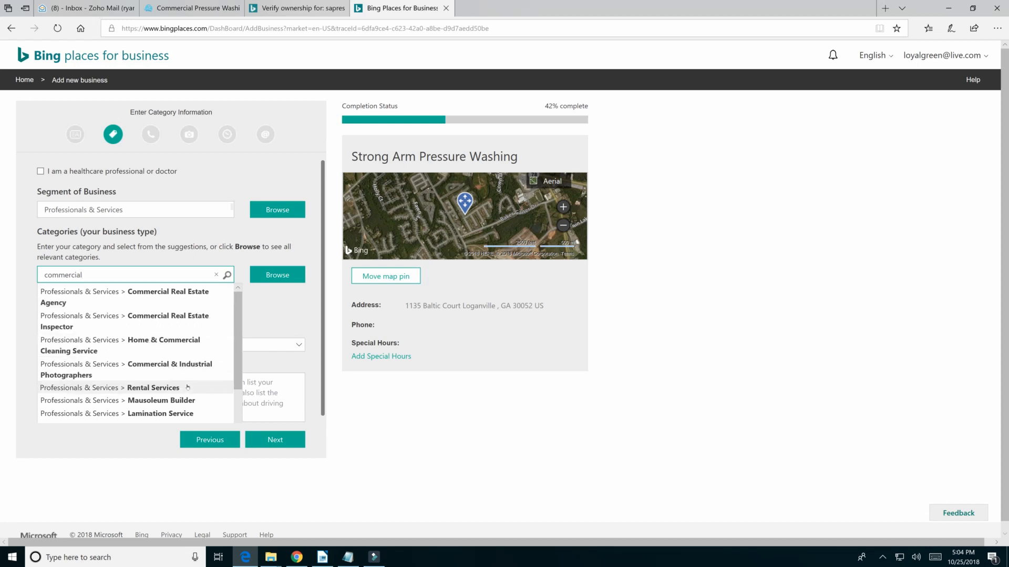
{"action": "scroll", "coordinate": [187, 387], "scroll_direction": "down", "scroll_amount": 3}
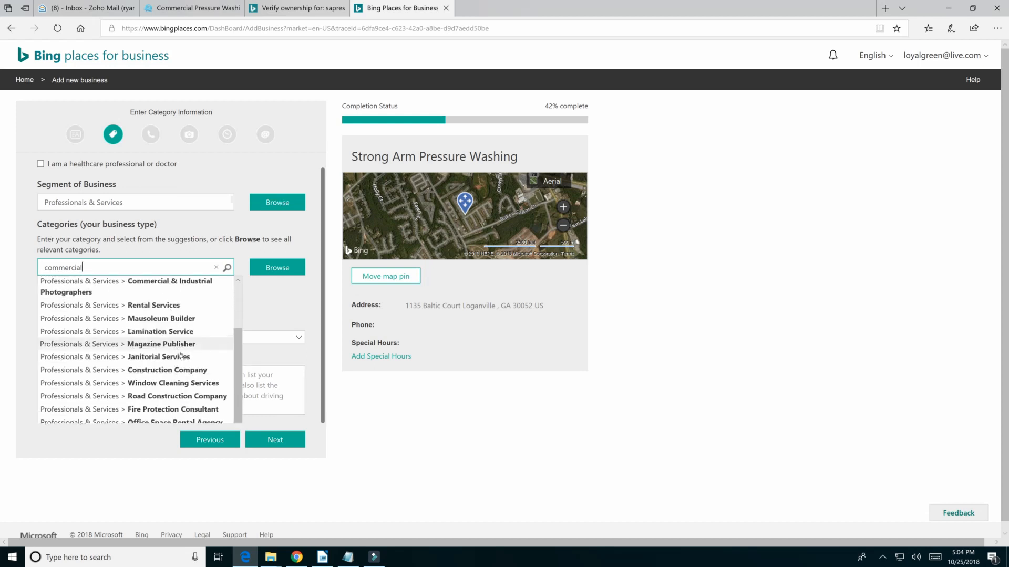
{"action": "scroll", "coordinate": [181, 357], "scroll_direction": "down", "scroll_amount": 1}
{"action": "scroll", "coordinate": [180, 350], "scroll_direction": "down", "scroll_amount": 1}
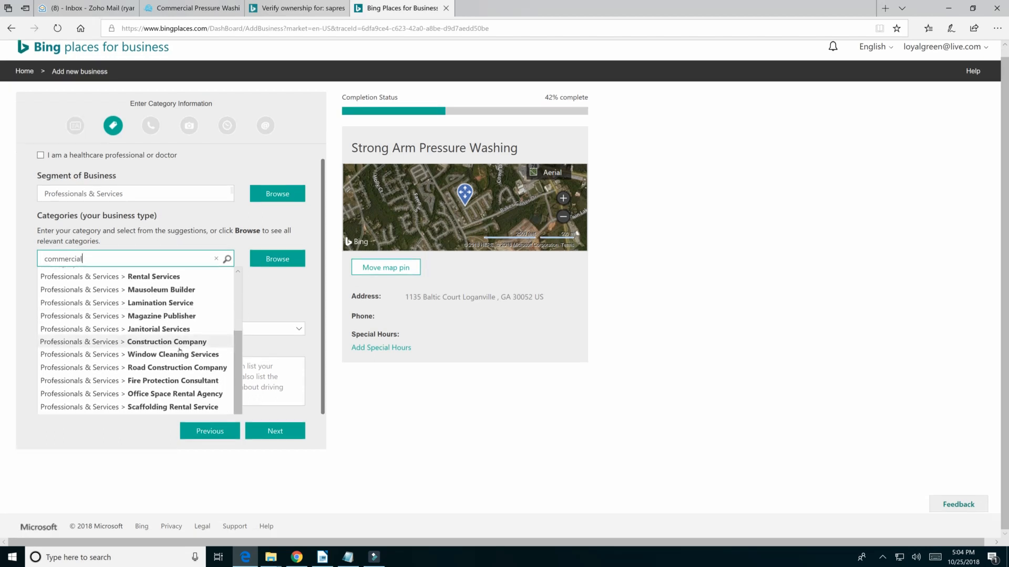
{"action": "scroll", "coordinate": [156, 401], "scroll_direction": "up", "scroll_amount": 1}
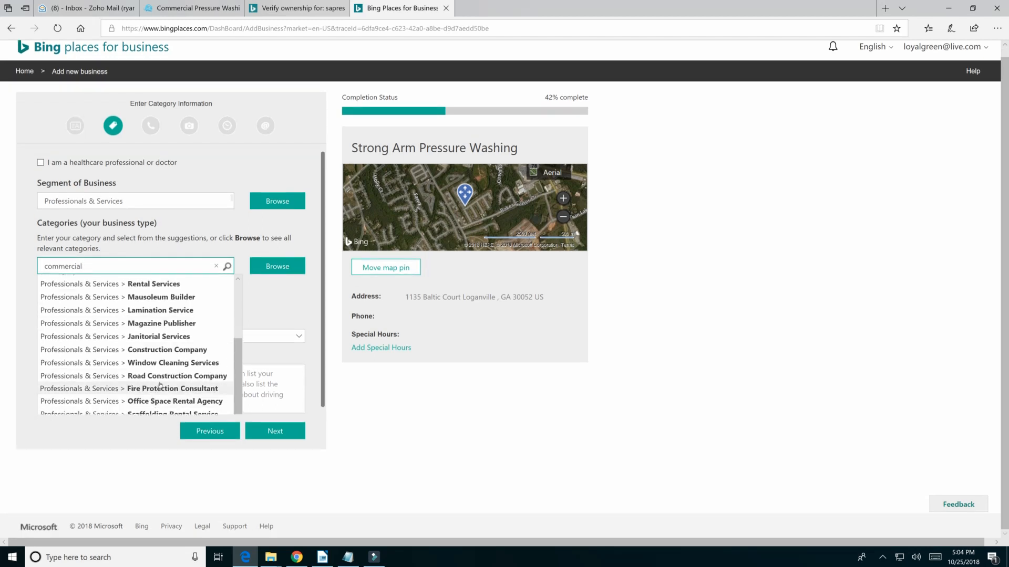
{"action": "scroll", "coordinate": [157, 373], "scroll_direction": "up", "scroll_amount": 3}
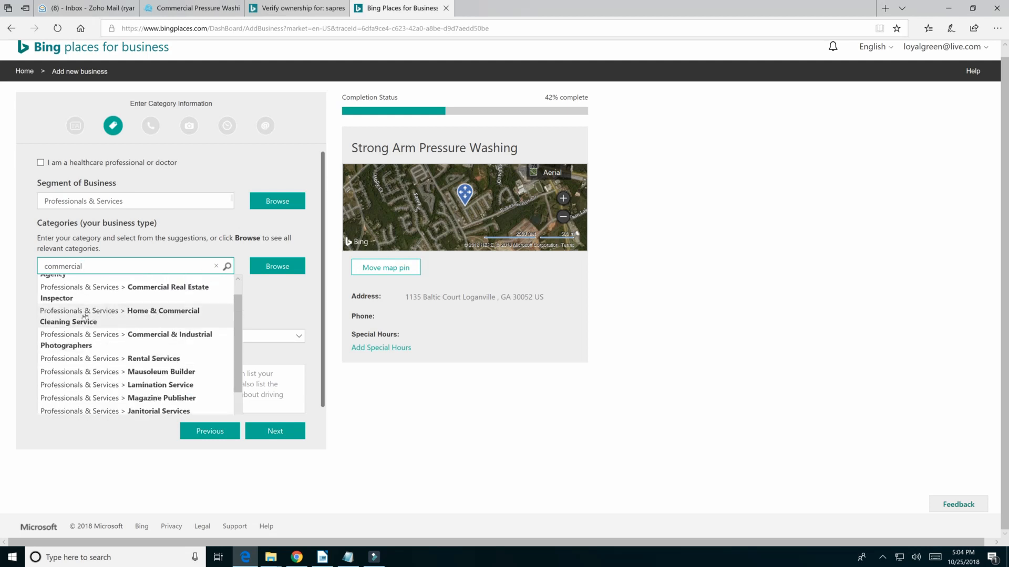
- Add Home & Commercial Cleaning Service and Pool Cleaning Service as categories
{"action": "left_click", "coordinate": [131, 318]}
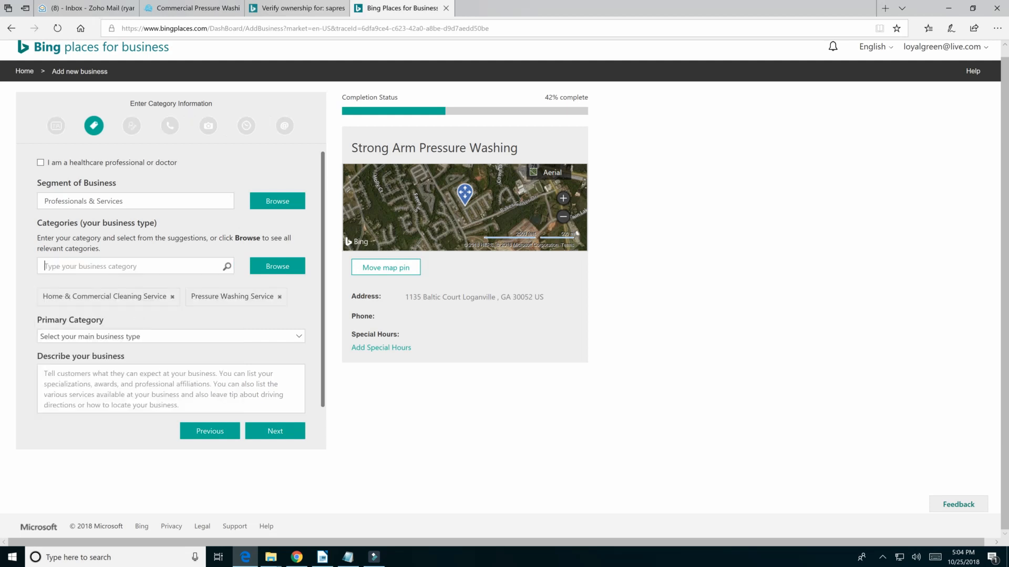
{"action": "type", "text": "cleaning"}
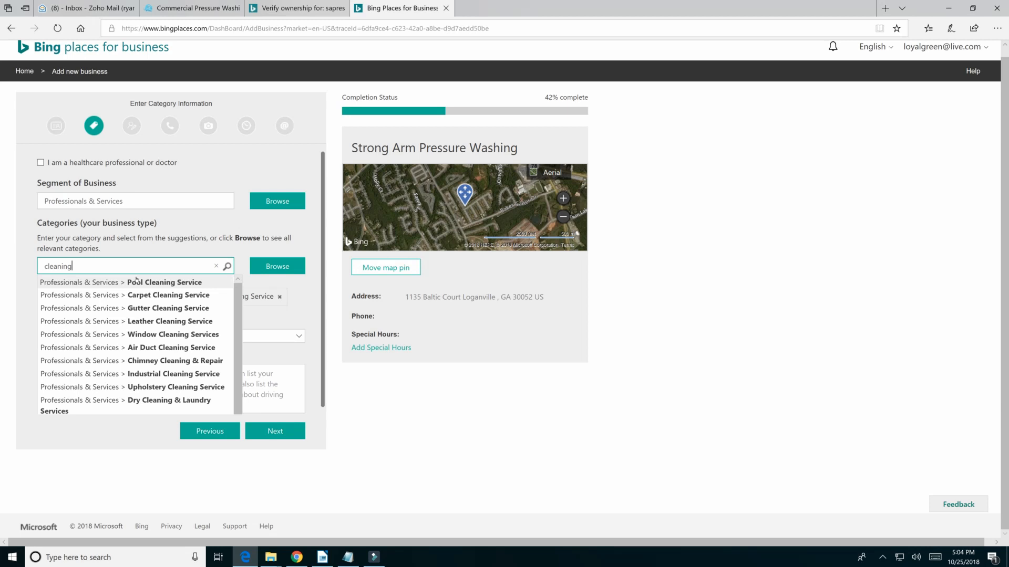
{"action": "left_click", "coordinate": [136, 280]}
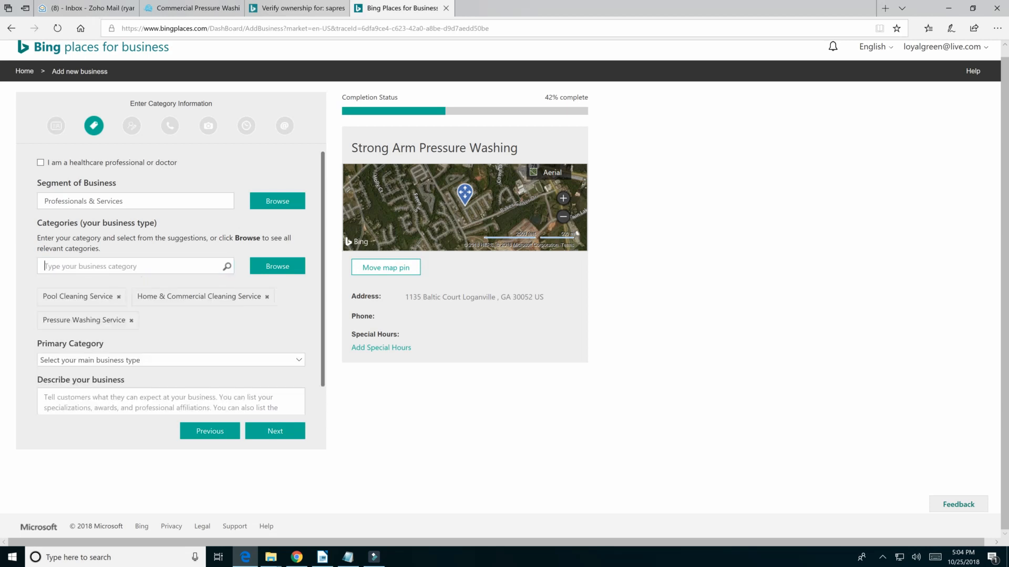
{"action": "type", "text": "cleaning"}
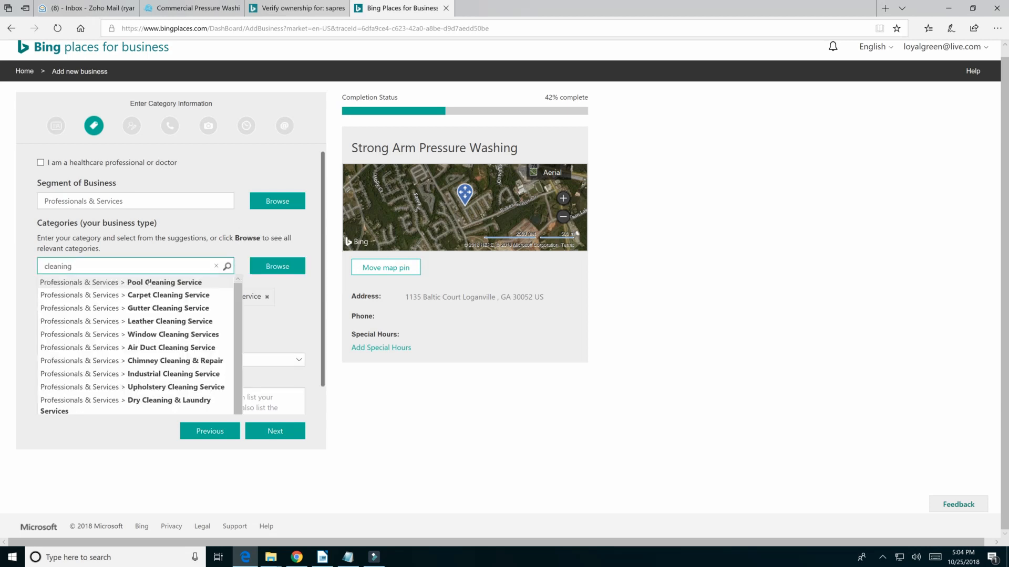
{"action": "scroll", "coordinate": [149, 315], "scroll_direction": "down", "scroll_amount": 4}
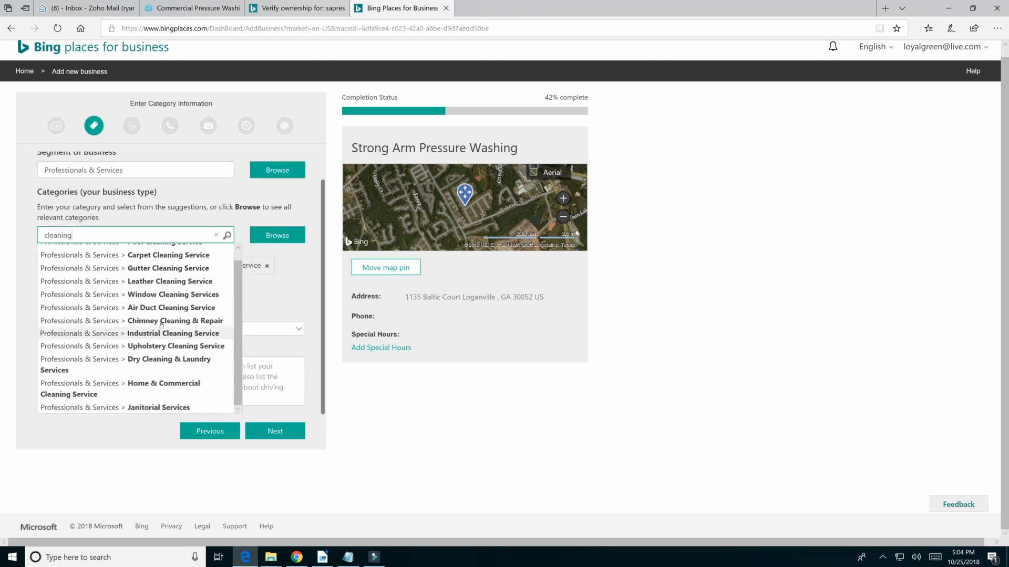
{"action": "scroll", "coordinate": [162, 315], "scroll_direction": "up", "scroll_amount": 3}
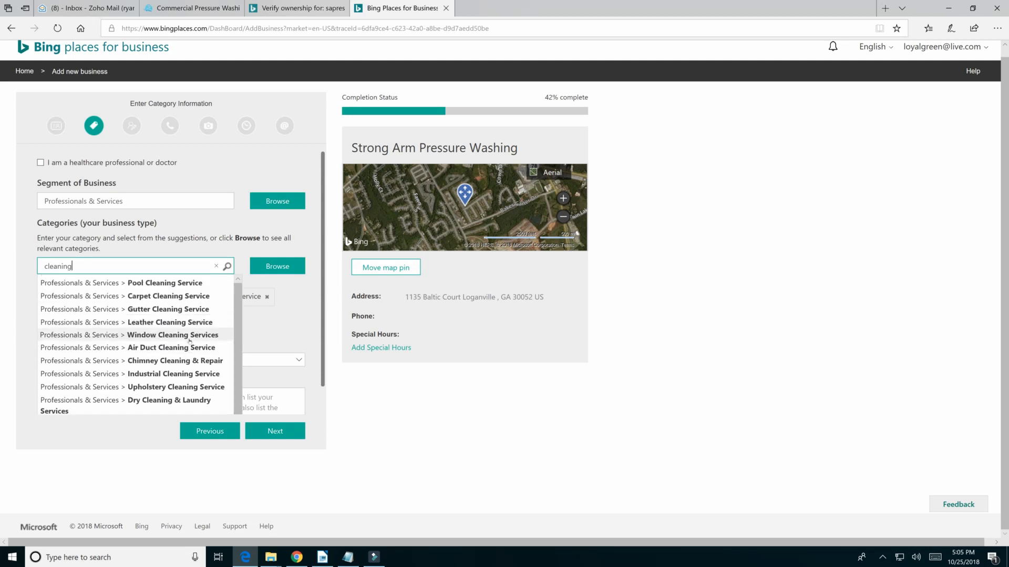
{"action": "scroll", "coordinate": [189, 341], "scroll_direction": "up", "scroll_amount": 1}
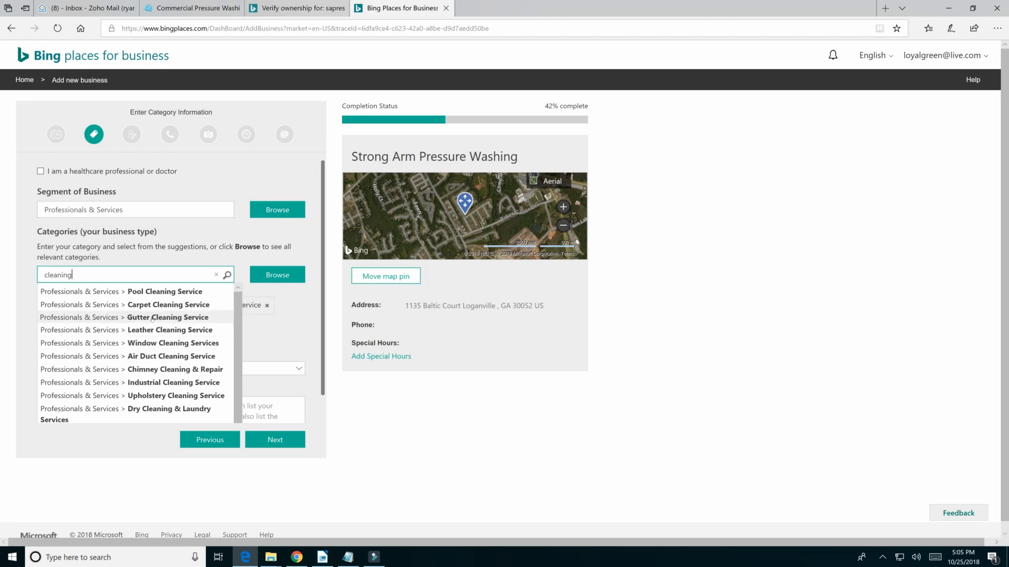
{"action": "left_click", "coordinate": [266, 342]}
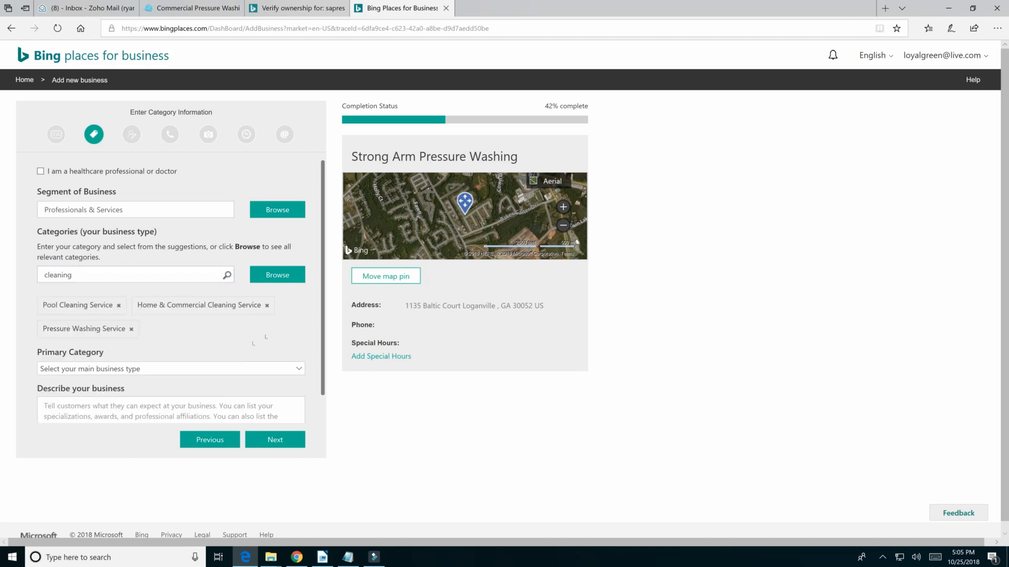
- Make Pressure Washing Service primary, paste the business description, and continue to service areas
{"action": "left_click", "coordinate": [172, 369]}
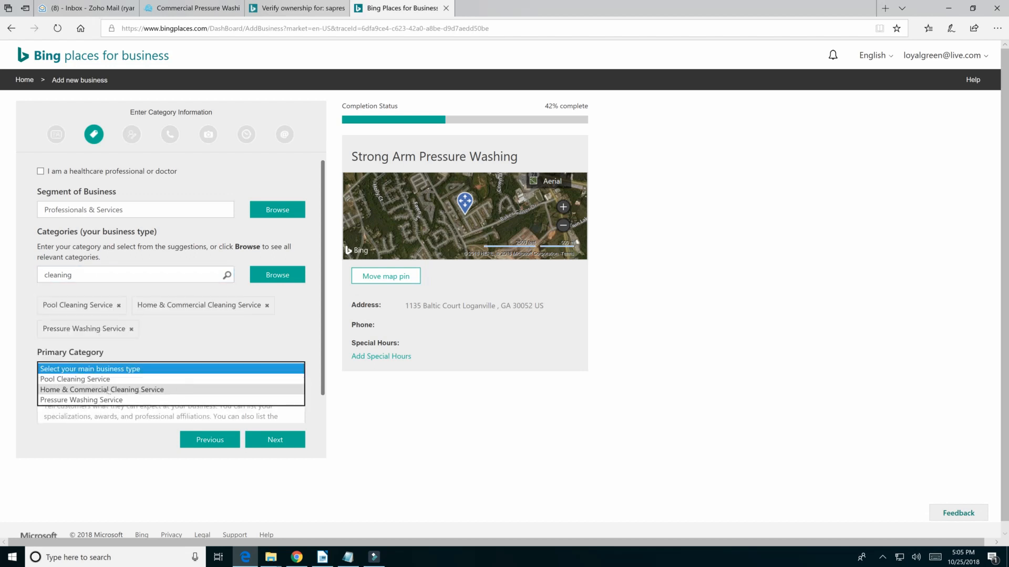
{"action": "left_click", "coordinate": [81, 400]}
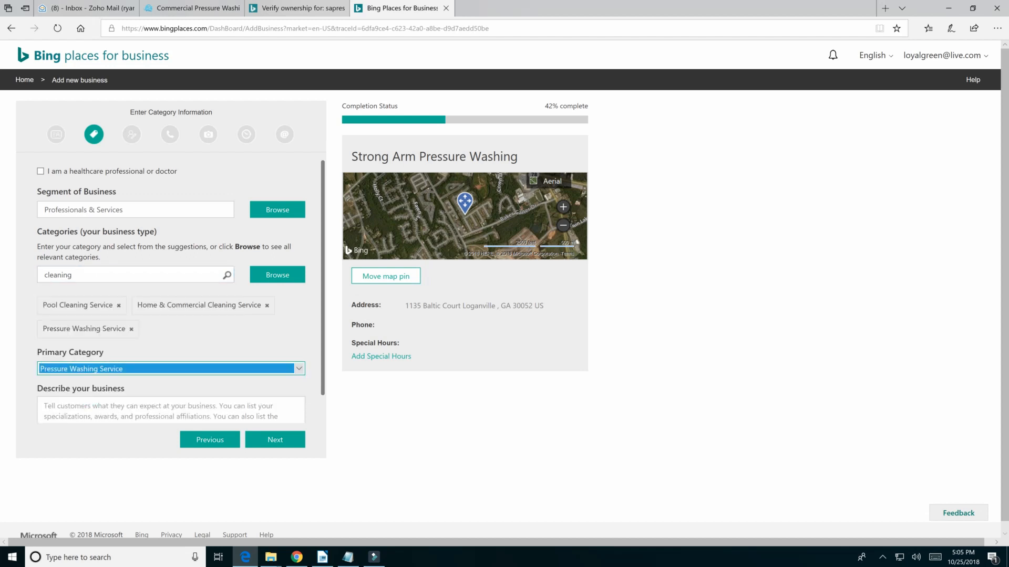
{"action": "left_click", "coordinate": [85, 404]}
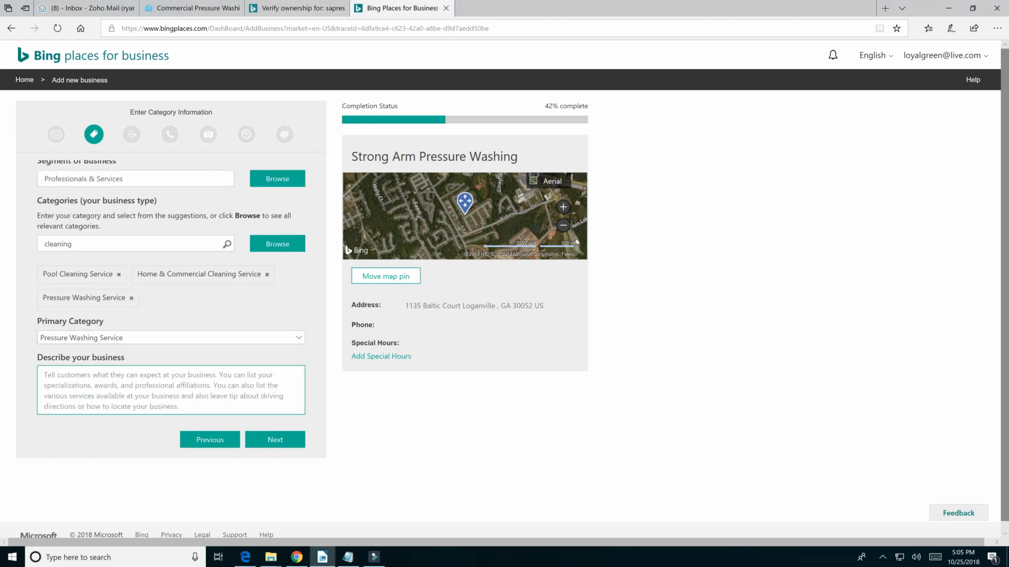
{"action": "type", "text": "Strong Arm Pressure Washing is a local service business located in Loganville, GA.  Strong Arm offers pressure washing services for homes, businesses, and other exterior items such as roofs, driveways, fences, decks, and more.  The service Gwinnett and Walton County, Georgia with their affordable exterior cleaning services."}
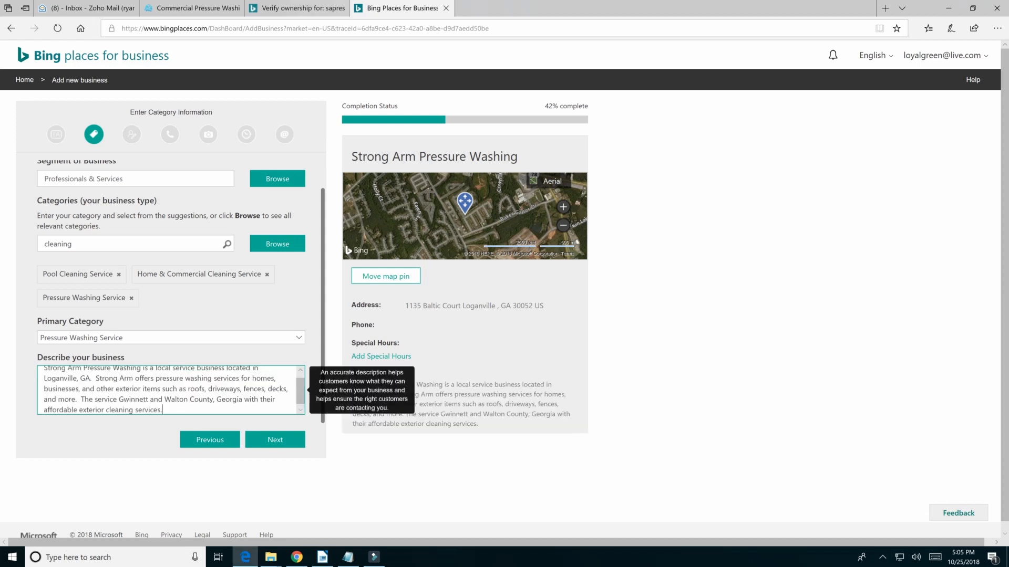
{"action": "left_click", "coordinate": [256, 444]}
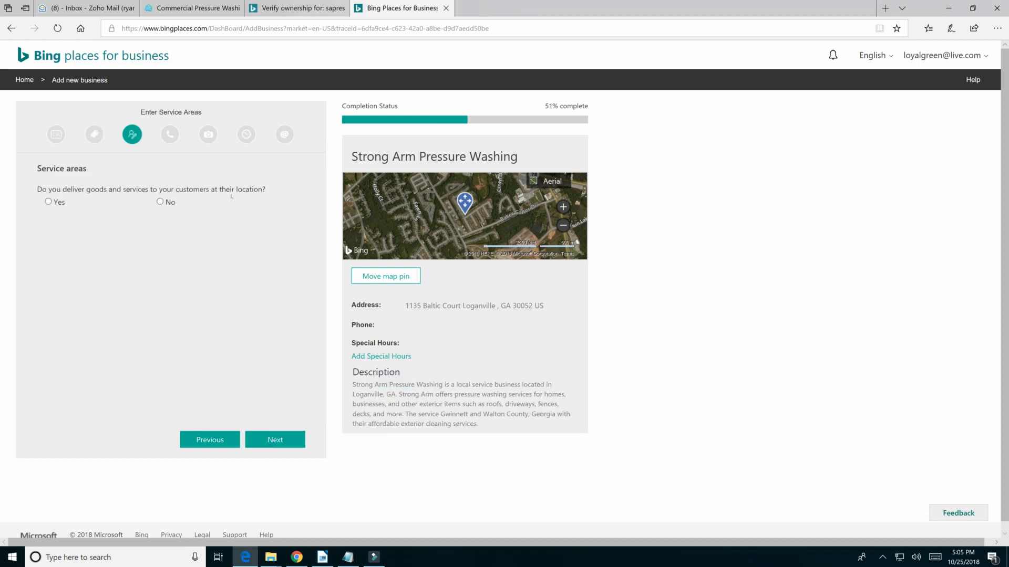
- Answer Yes to serving customers at their location and check the city list in the Writer notes
{"action": "left_click", "coordinate": [48, 202]}
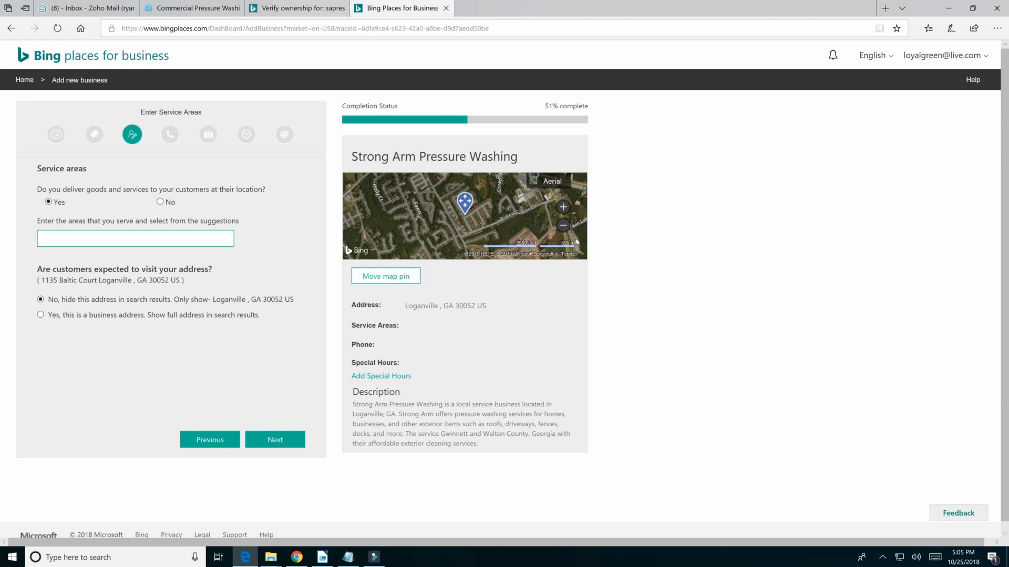
{"action": "key", "text": "alt+Tab"}
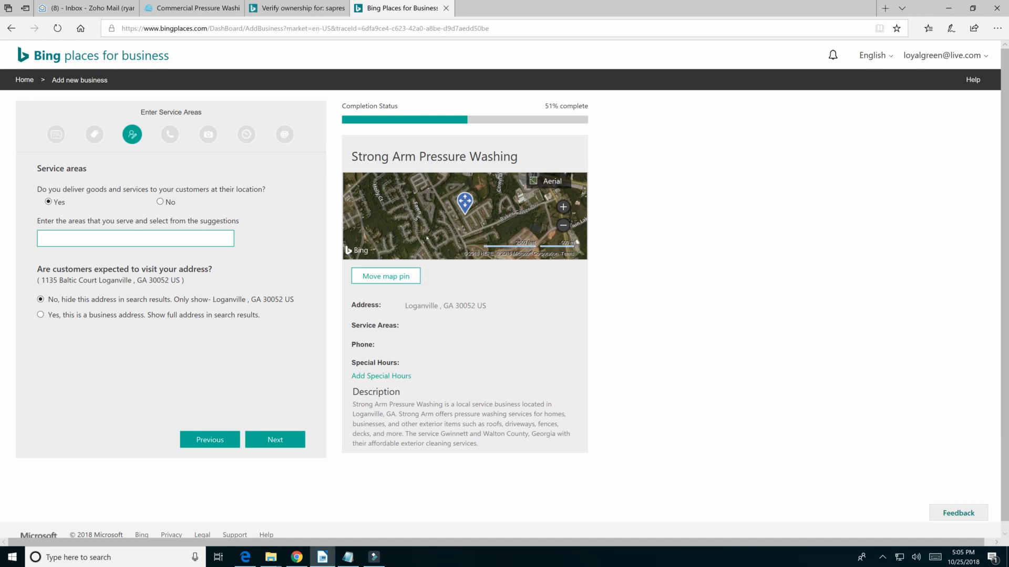
{"action": "left_click_drag", "start_coordinate": [1008, 126], "coordinate": [743, 121]}
{"action": "scroll", "coordinate": [736, 326], "scroll_direction": "up", "scroll_amount": 2}
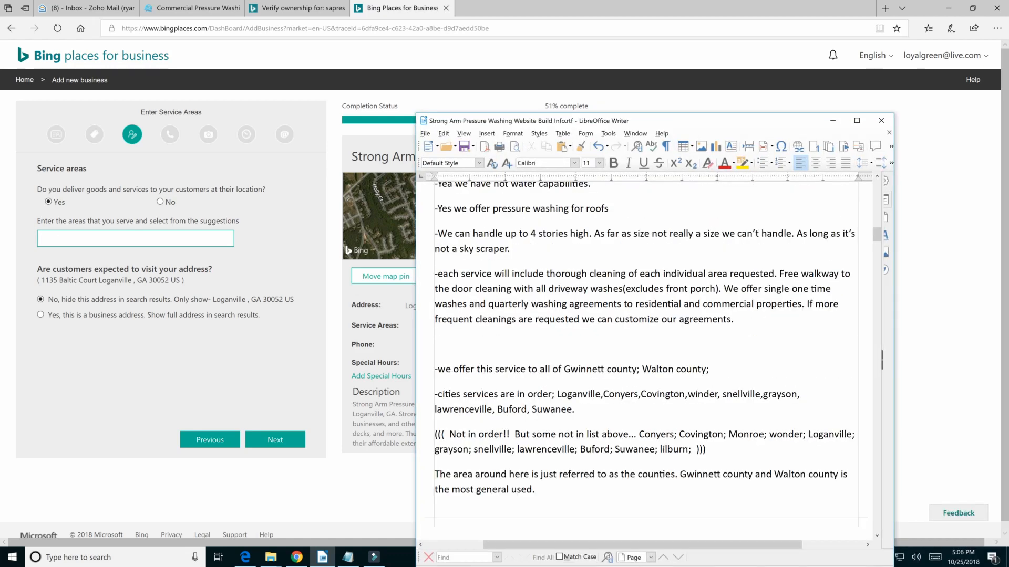
{"action": "left_click_drag", "start_coordinate": [666, 119], "coordinate": [1008, 121]}
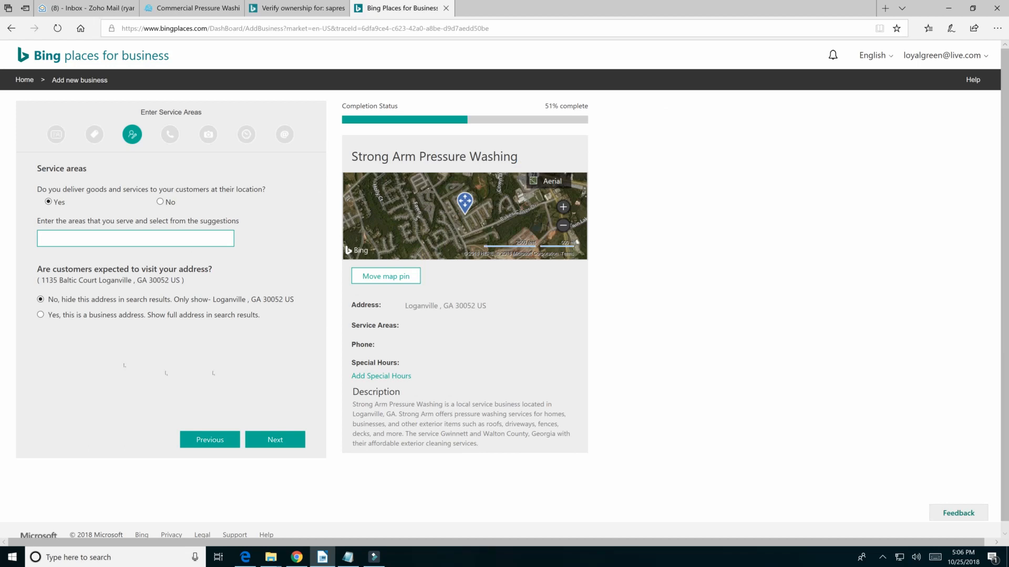
- Add Loganville, Grayson, Conyers and Covington as service areas
{"action": "left_click", "coordinate": [184, 243]}
{"action": "type", "text": "Loganville"}
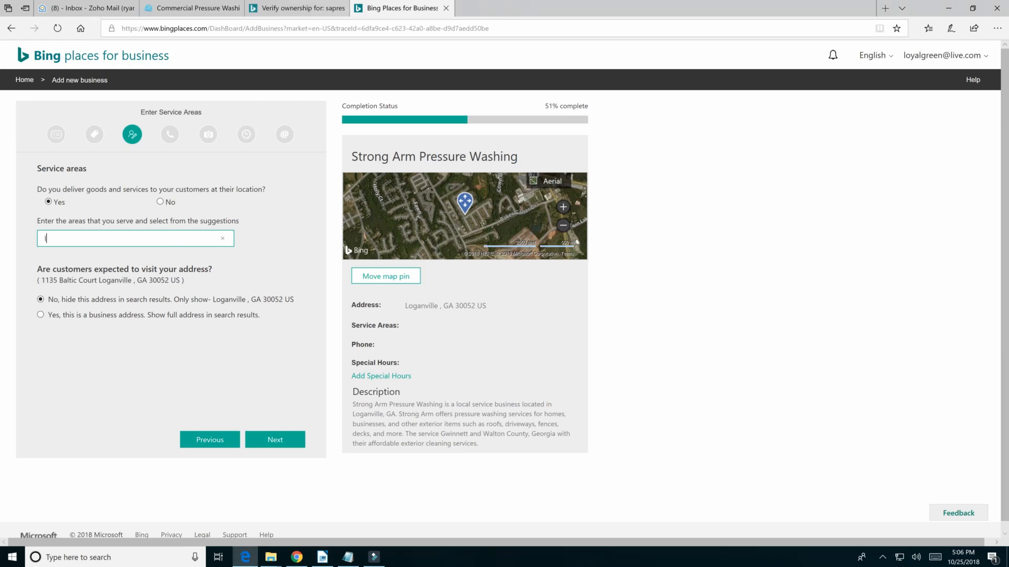
{"action": "left_click", "coordinate": [176, 256]}
{"action": "type", "text": "gwinnett county, ge"}
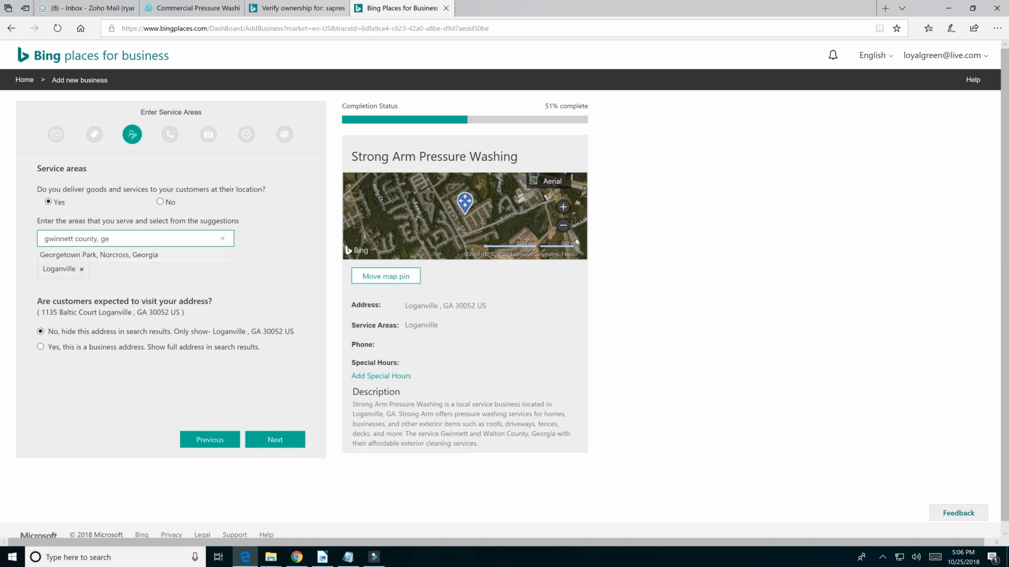
{"action": "key", "text": "BackSpace"}
{"action": "left_click", "coordinate": [76, 255]}
{"action": "type", "text": "conyers"}
{"action": "left_click", "coordinate": [76, 255]}
{"action": "type", "text": "covington"}
{"action": "left_click", "coordinate": [106, 255]}
- Add Winder, Snellville, Lawrenceville, Buford and Suwanee as service areas, then continue to contact details
{"action": "left_click", "coordinate": [112, 237]}
{"action": "type", "text": "winder"}
{"action": "left_click", "coordinate": [101, 255]}
{"action": "left_click", "coordinate": [101, 241]}
{"action": "type", "text": "snellville"}
{"action": "left_click", "coordinate": [95, 255]}
{"action": "type", "text": "lawrence"}
{"action": "left_click", "coordinate": [95, 255]}
{"action": "type", "text": "bufro"}
{"action": "left_click", "coordinate": [65, 255]}
{"action": "type", "text": "suwanee"}
{"action": "left_click", "coordinate": [66, 255]}
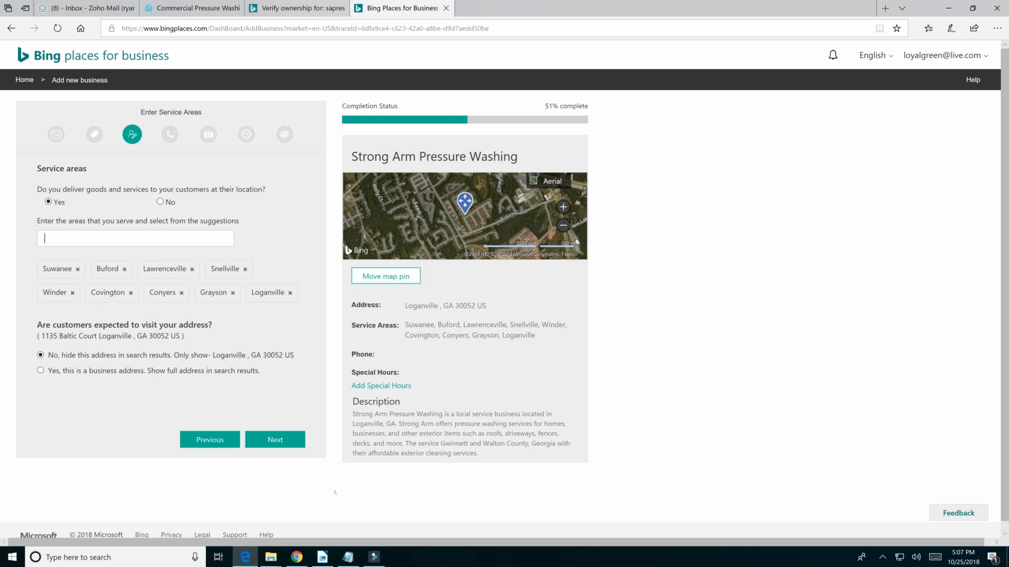
{"action": "left_click", "coordinate": [275, 442]}
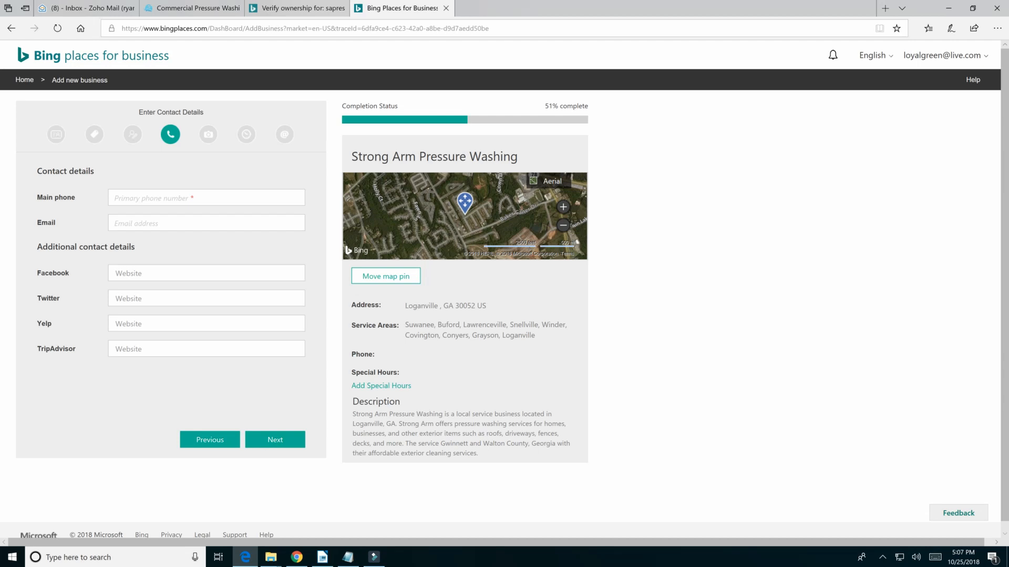
- Enter the business's main phone number in the Contact Details Main phone field
{"action": "left_click", "coordinate": [199, 197]}
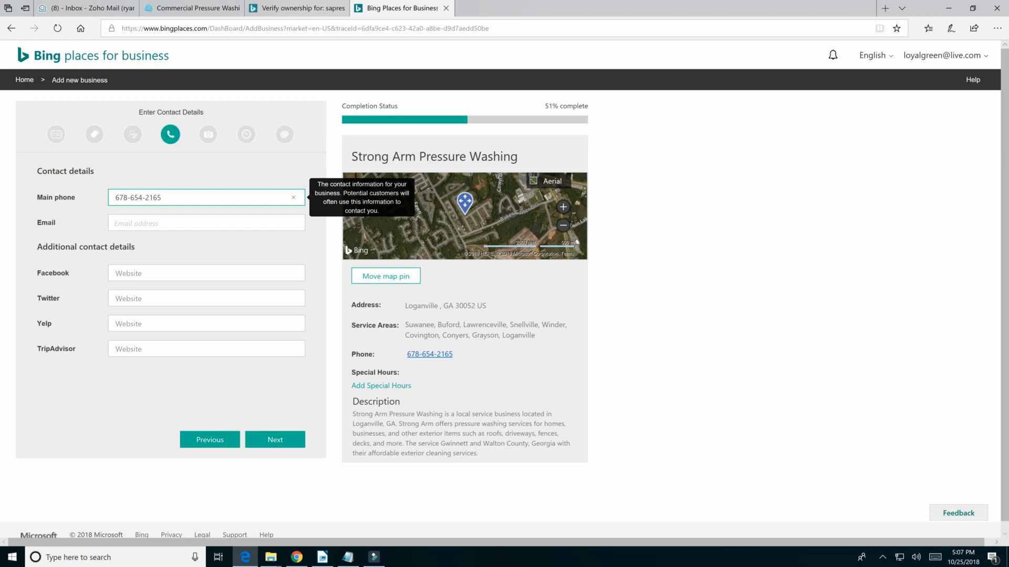
{"action": "left_click", "coordinate": [171, 224]}
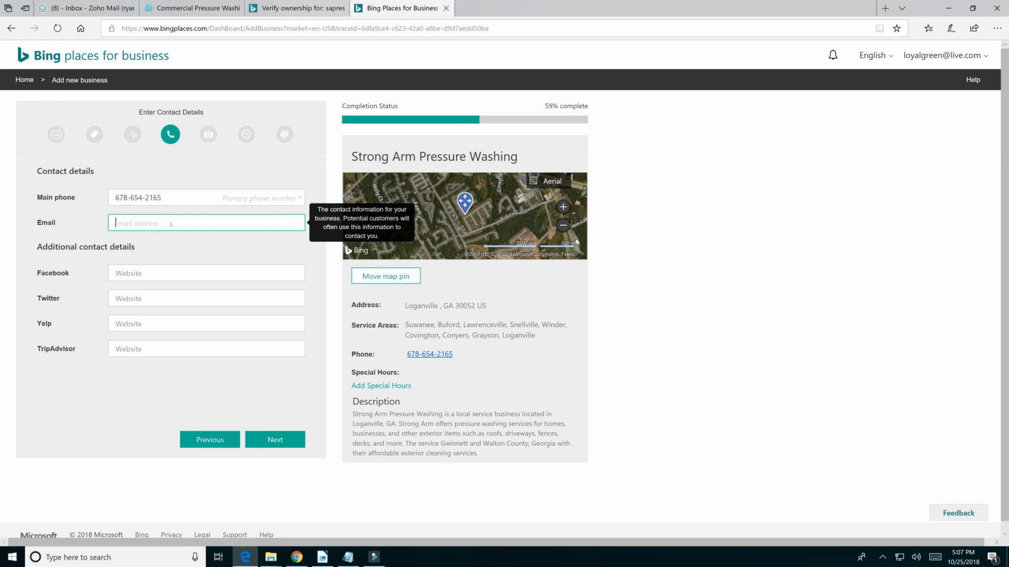
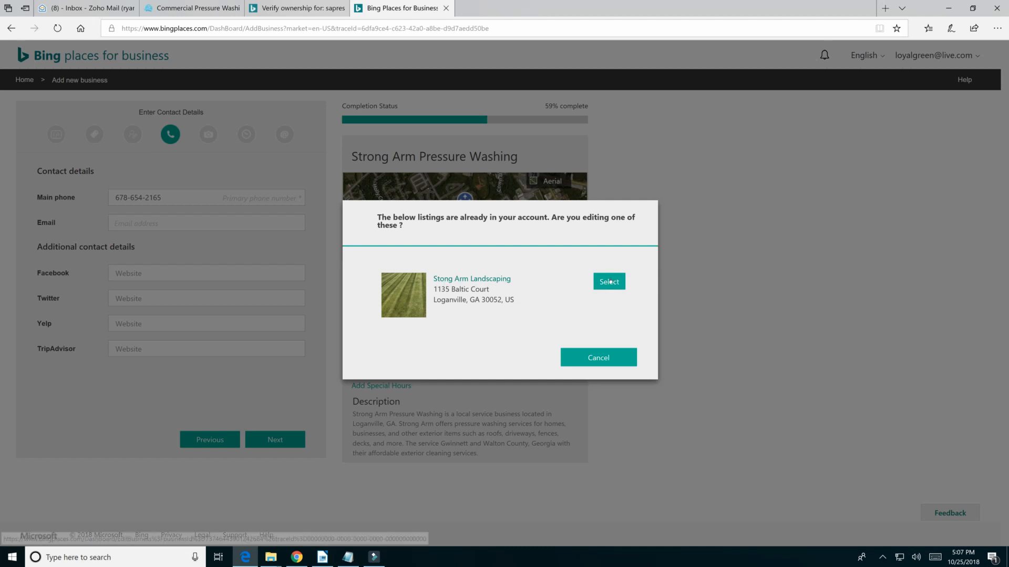
- Decline editing the existing landscaping listing and enter the business contact email address
{"action": "left_click", "coordinate": [596, 358]}
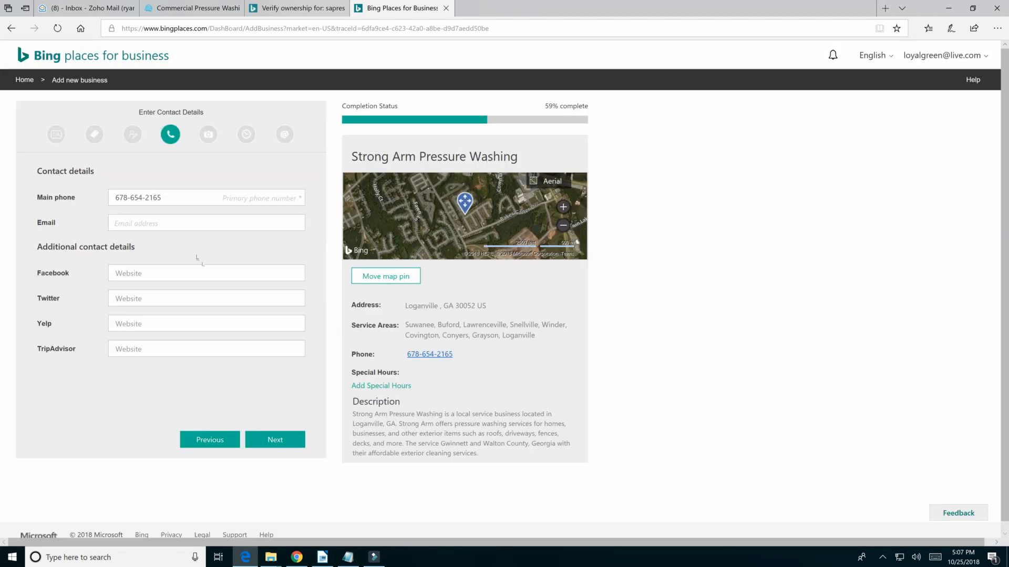
{"action": "left_click", "coordinate": [201, 224]}
{"action": "type", "text": "bri"}
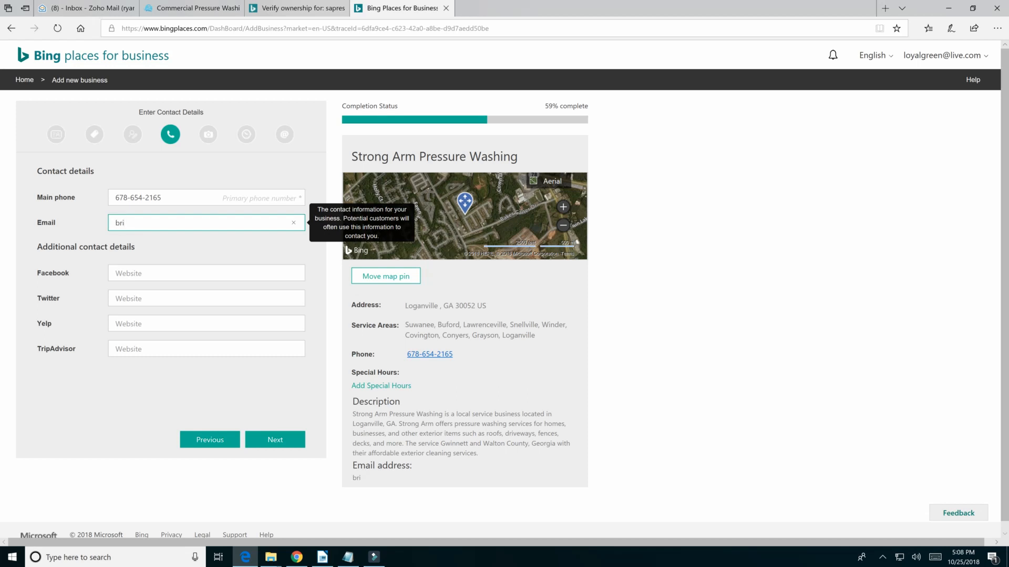
{"action": "key", "text": "BackSpace"}
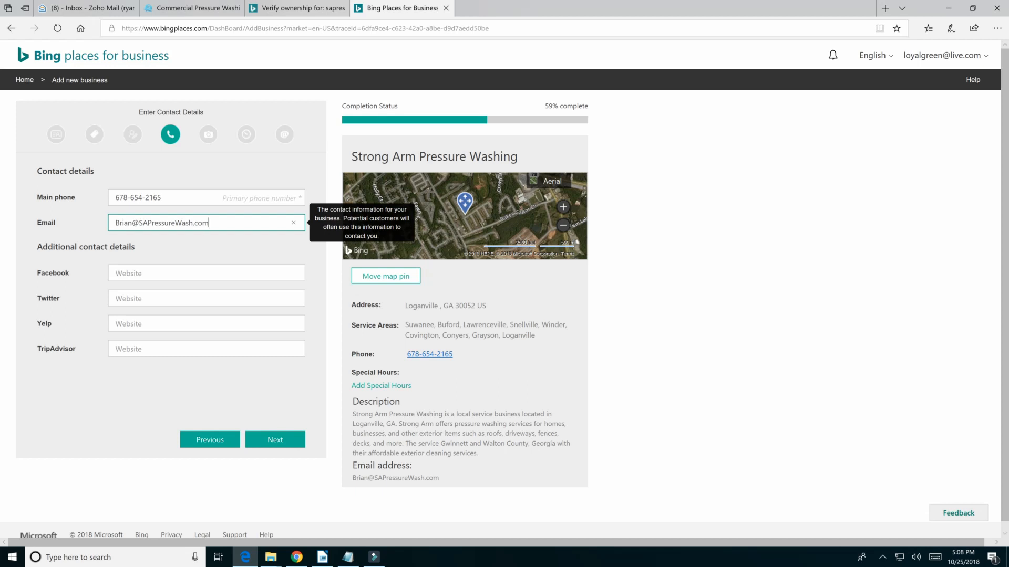
{"action": "left_click", "coordinate": [270, 440]}
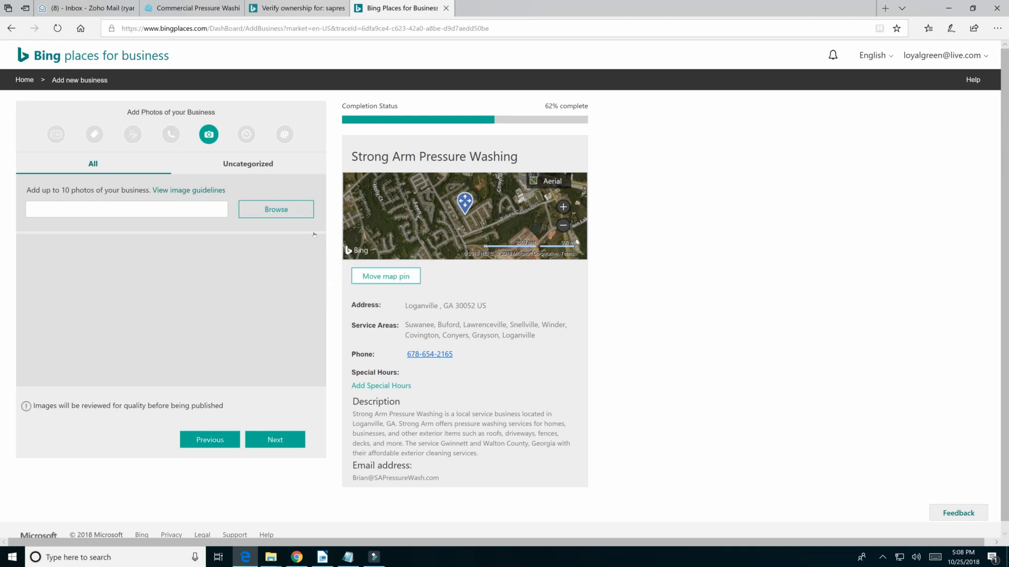
- Upload the eight images from the Strong Arm Gallery 480 x 480 folder
{"action": "left_click", "coordinate": [265, 211]}
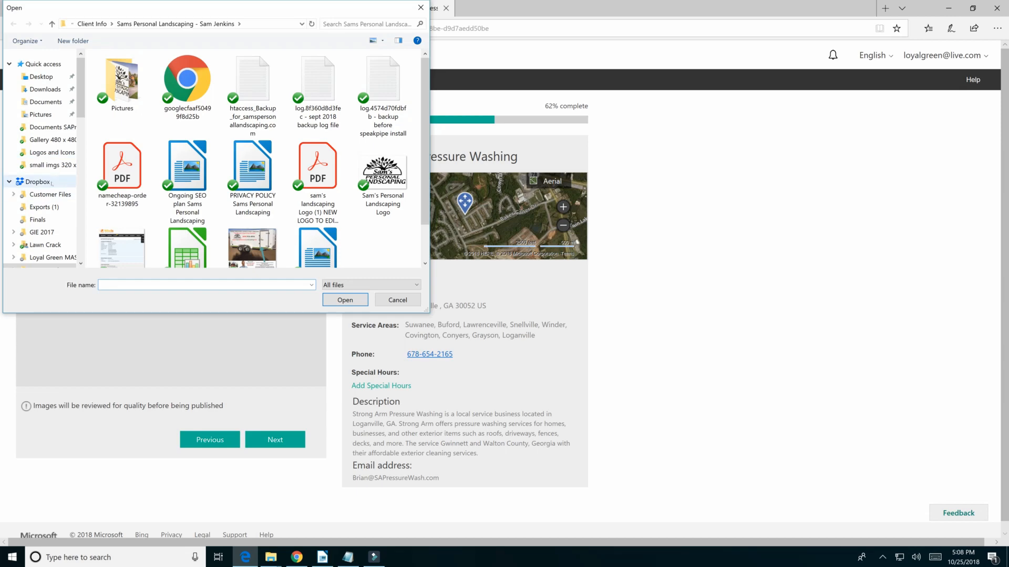
{"action": "left_click", "coordinate": [44, 249]}
{"action": "double_click", "coordinate": [126, 94]}
{"action": "scroll", "coordinate": [176, 210], "scroll_direction": "down", "scroll_amount": 8}
{"action": "scroll", "coordinate": [176, 222], "scroll_direction": "down", "scroll_amount": 2}
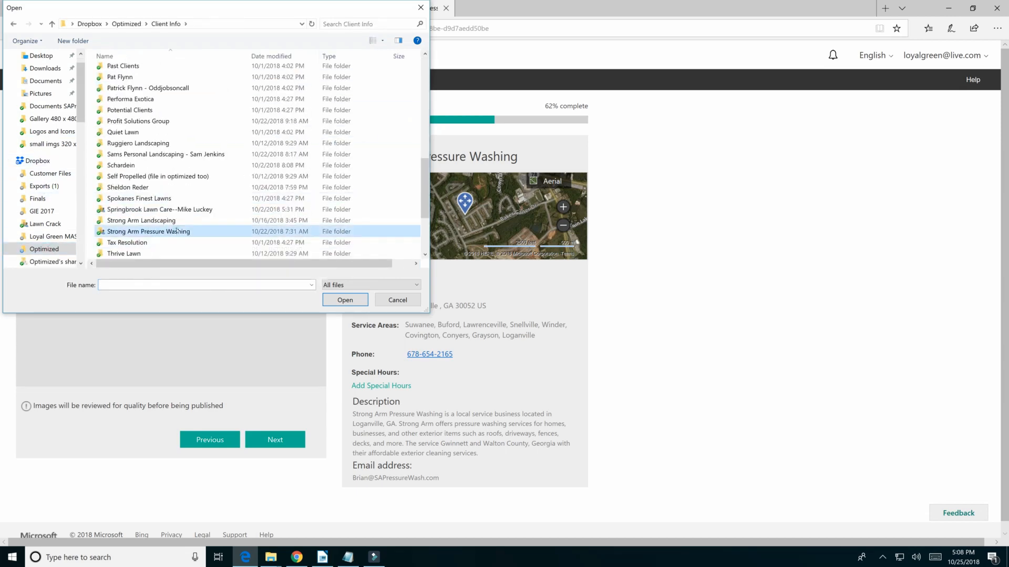
{"action": "double_click", "coordinate": [176, 232]}
{"action": "double_click", "coordinate": [177, 83]}
{"action": "double_click", "coordinate": [123, 82]}
{"action": "double_click", "coordinate": [127, 93]}
{"action": "left_click_drag", "start_coordinate": [339, 210], "coordinate": [96, 52]}
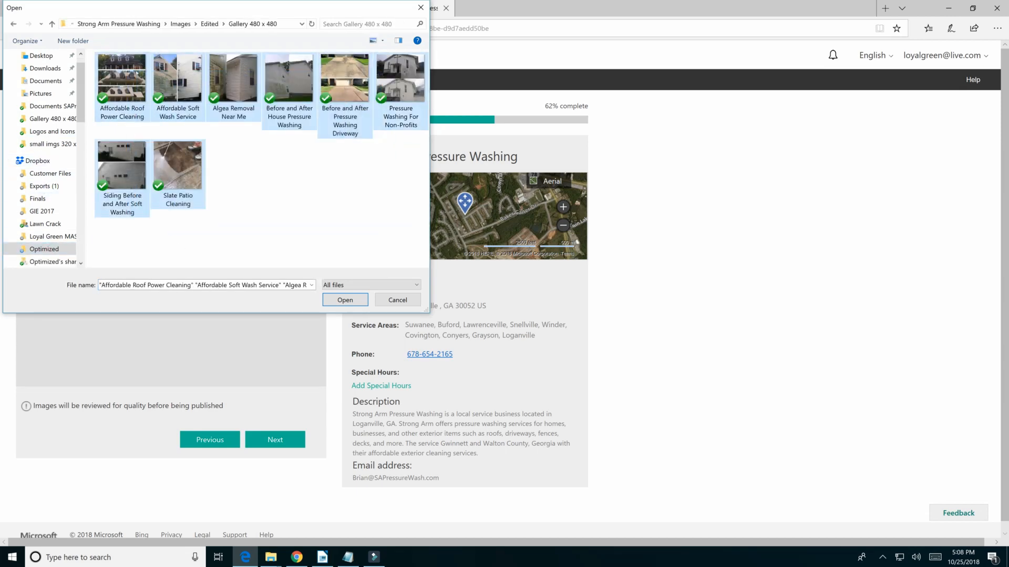
{"action": "left_click", "coordinate": [345, 300]}
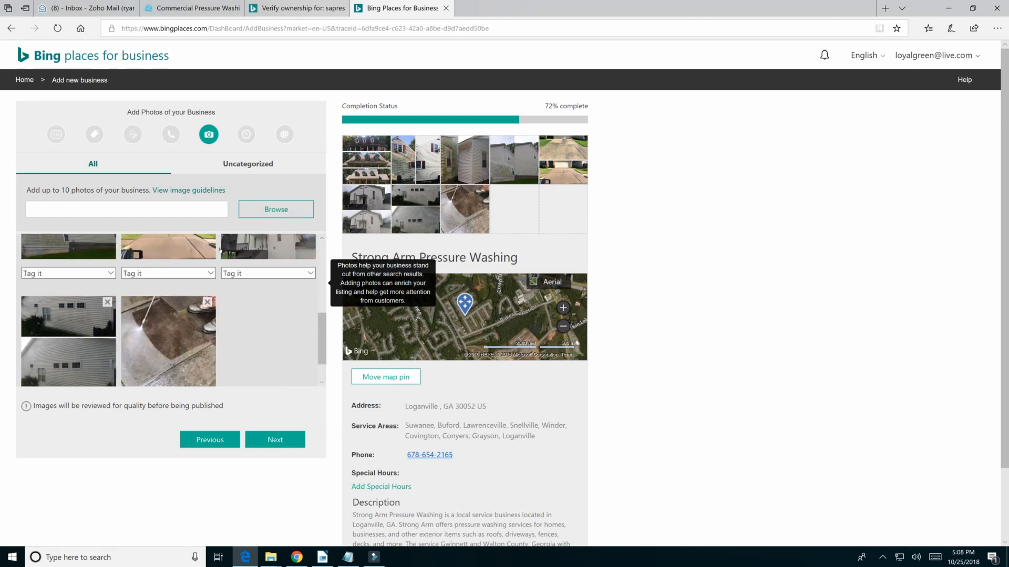
- Upload the free quotes and SA logo images from the Edited folder
{"action": "left_click", "coordinate": [275, 209]}
{"action": "left_click", "coordinate": [211, 24]}
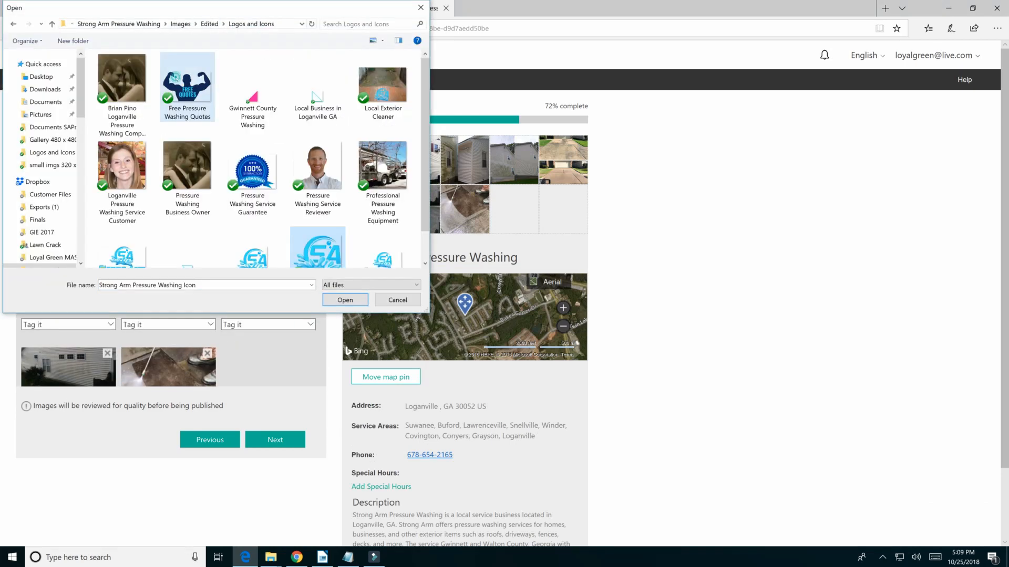
{"action": "left_click", "coordinate": [174, 73], "text": "ctrl"}
{"action": "left_click", "coordinate": [347, 301]}
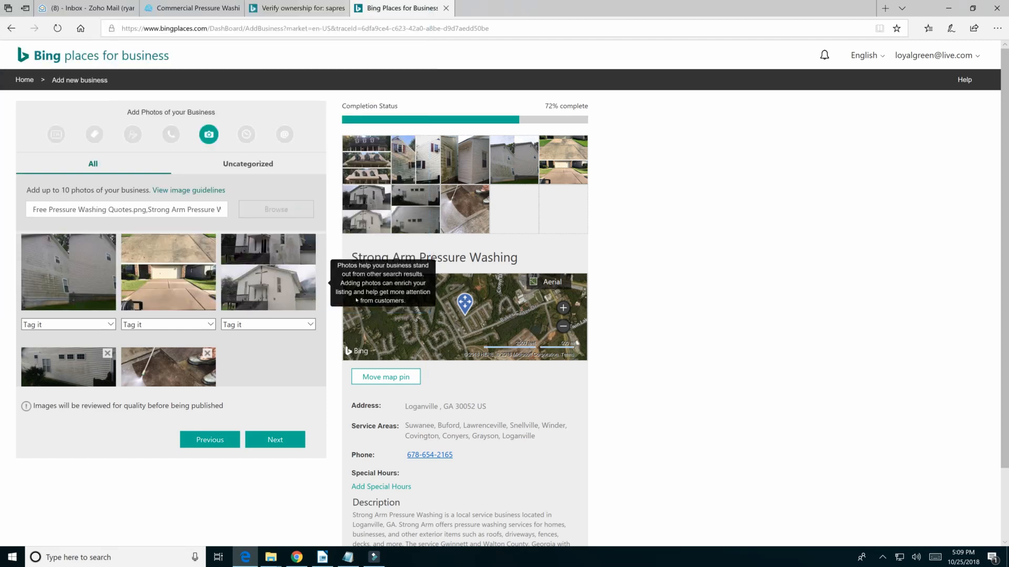
- Tag the SA logo as Logo and the first three photos as Other
{"action": "left_click", "coordinate": [79, 363]}
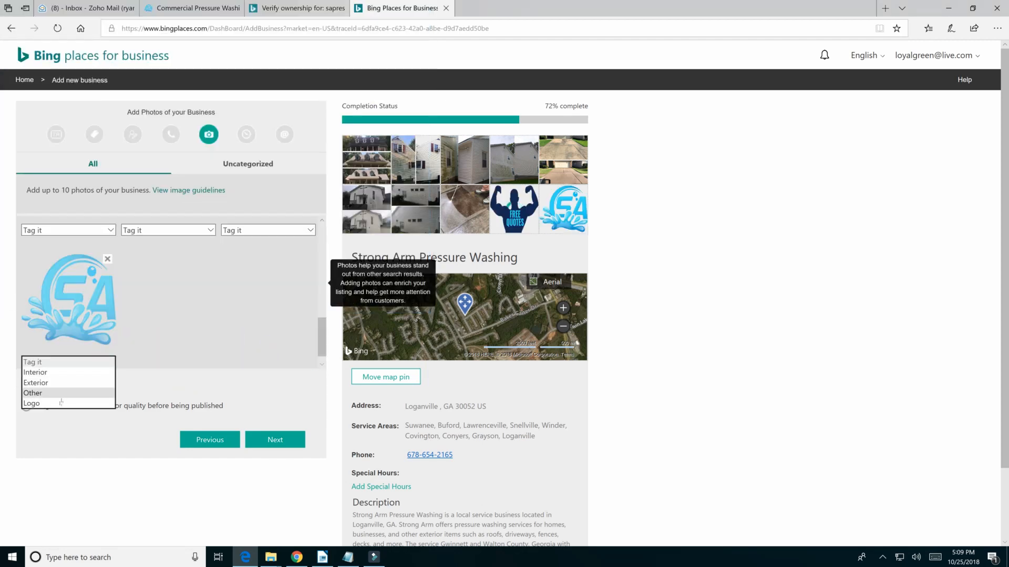
{"action": "left_click", "coordinate": [59, 402]}
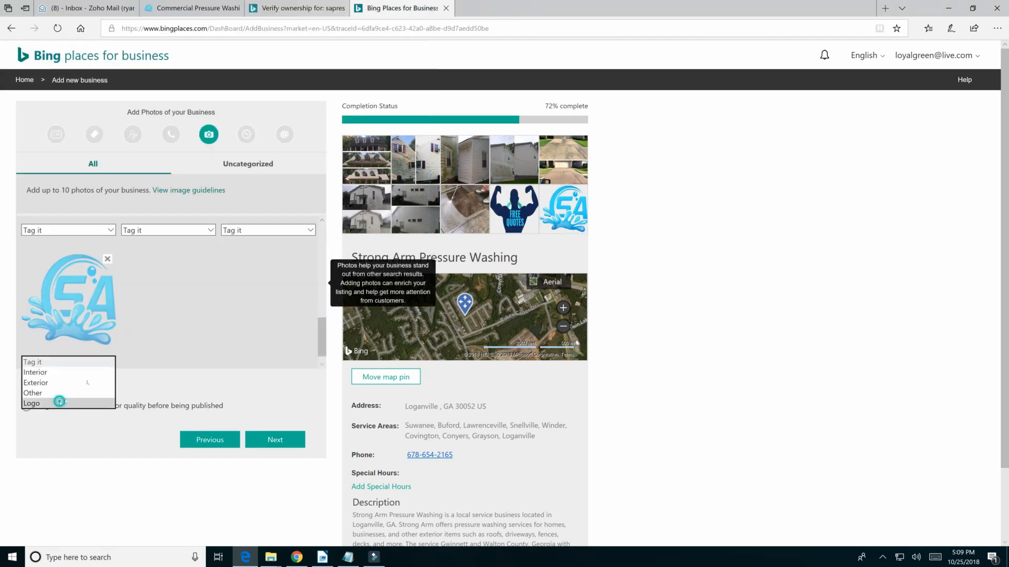
{"action": "scroll", "coordinate": [79, 294], "scroll_direction": "up", "scroll_amount": 1}
{"action": "left_click", "coordinate": [79, 254]}
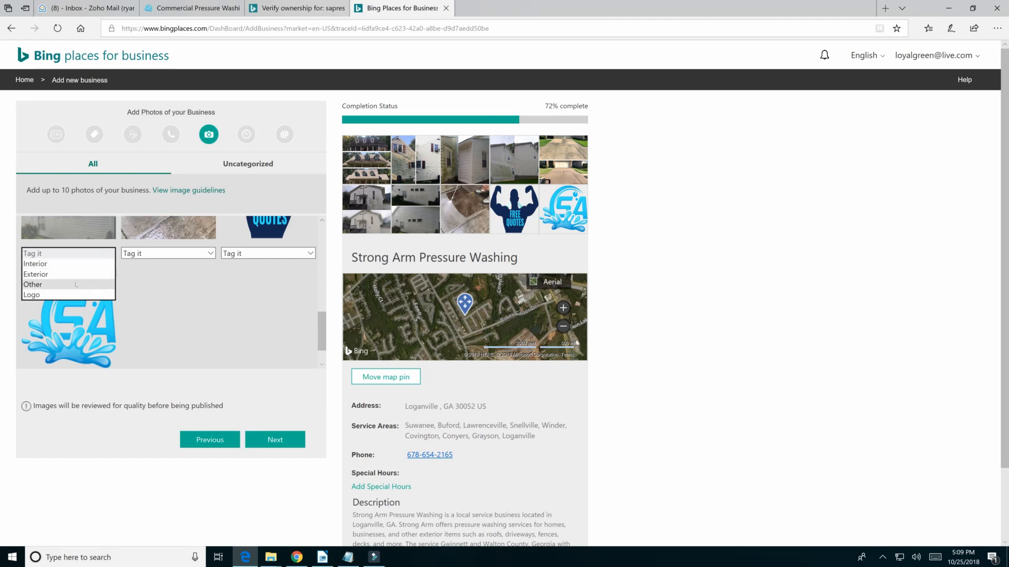
{"action": "left_click", "coordinate": [73, 284]}
{"action": "left_click", "coordinate": [173, 253]}
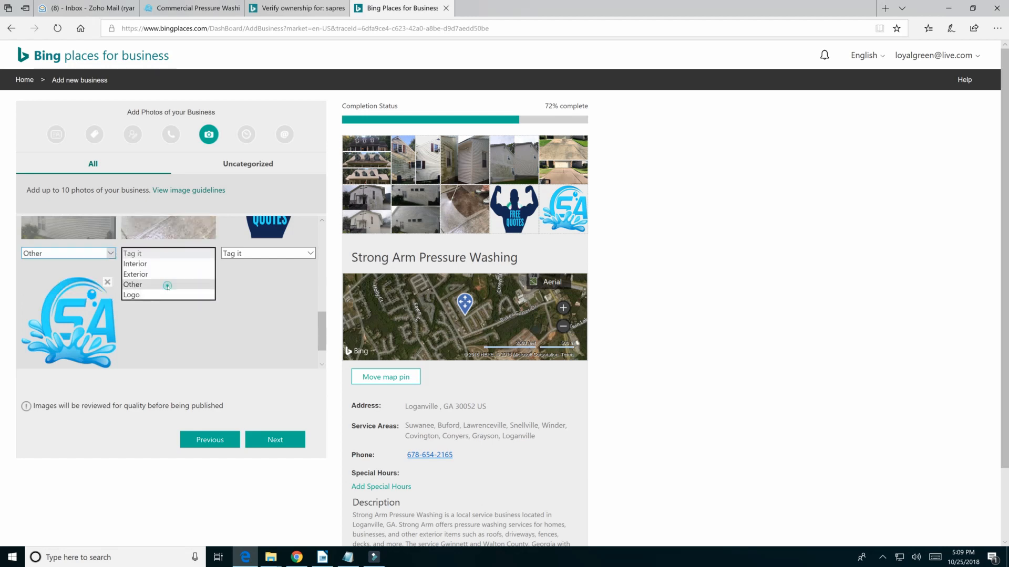
{"action": "left_click", "coordinate": [158, 284]}
{"action": "left_click", "coordinate": [266, 254]}
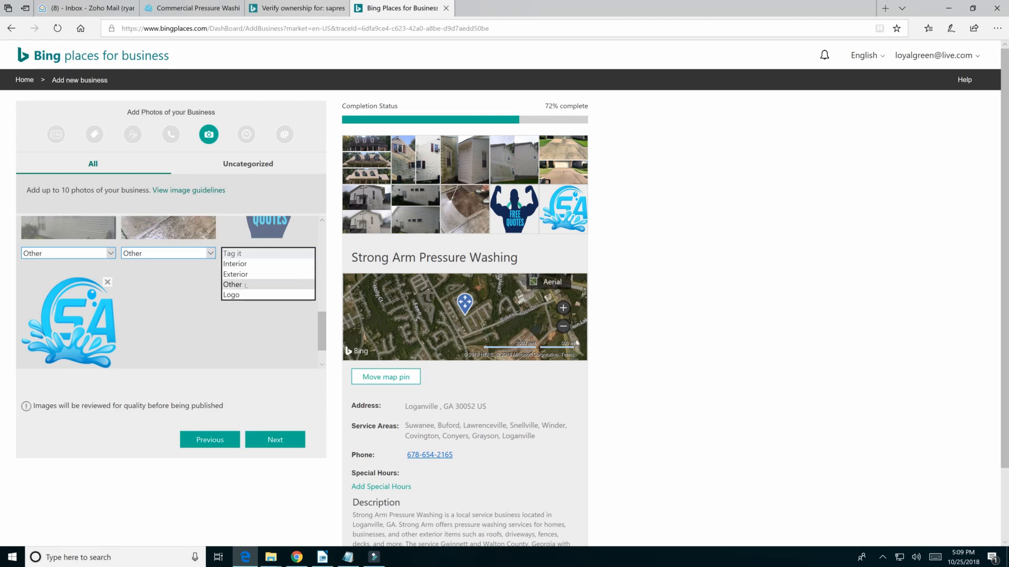
{"action": "left_click", "coordinate": [243, 284]}
- Tag the remaining photos as Other
{"action": "scroll", "coordinate": [242, 292], "scroll_direction": "up", "scroll_amount": 3}
{"action": "scroll", "coordinate": [243, 293], "scroll_direction": "up", "scroll_amount": 1}
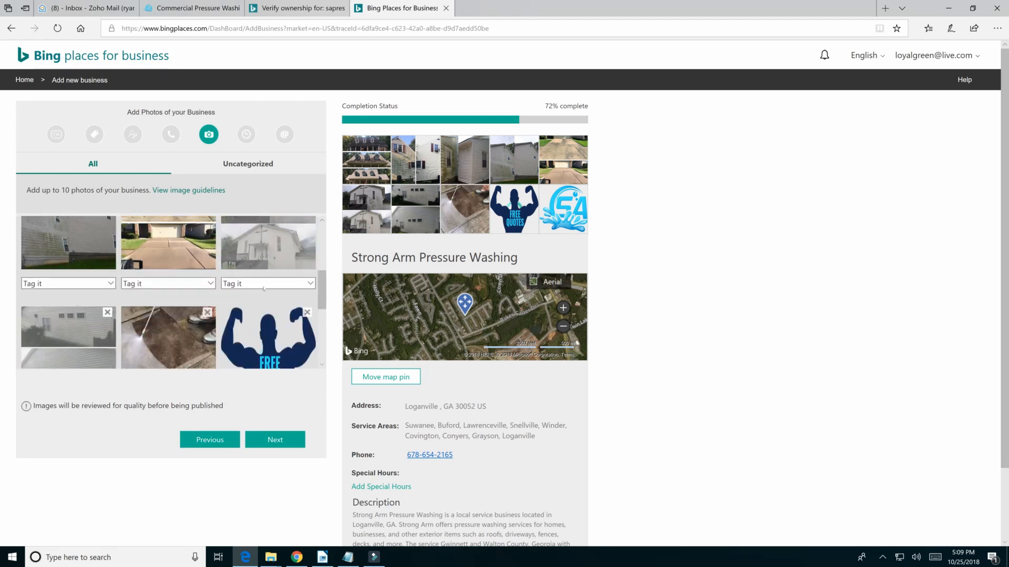
{"action": "left_click", "coordinate": [244, 284]}
{"action": "left_click", "coordinate": [171, 284]}
{"action": "left_click", "coordinate": [168, 304]}
{"action": "left_click", "coordinate": [67, 284]}
{"action": "left_click", "coordinate": [66, 314]}
{"action": "scroll", "coordinate": [67, 310], "scroll_direction": "up", "scroll_amount": 2}
{"action": "left_click", "coordinate": [67, 268]}
{"action": "left_click", "coordinate": [66, 298]}
{"action": "left_click", "coordinate": [167, 268]}
{"action": "left_click", "coordinate": [267, 270]}
{"action": "left_click", "coordinate": [268, 298]}
{"action": "left_click", "coordinate": [284, 442]}
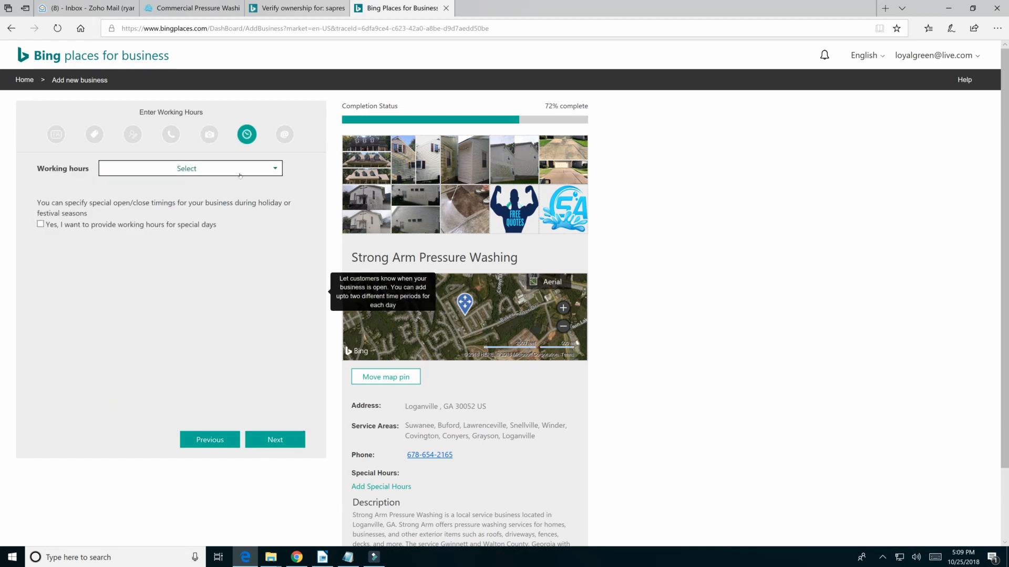
- Show specific business hours with Monday open 8:00AM to 5:00PM
{"action": "left_click", "coordinate": [147, 168]}
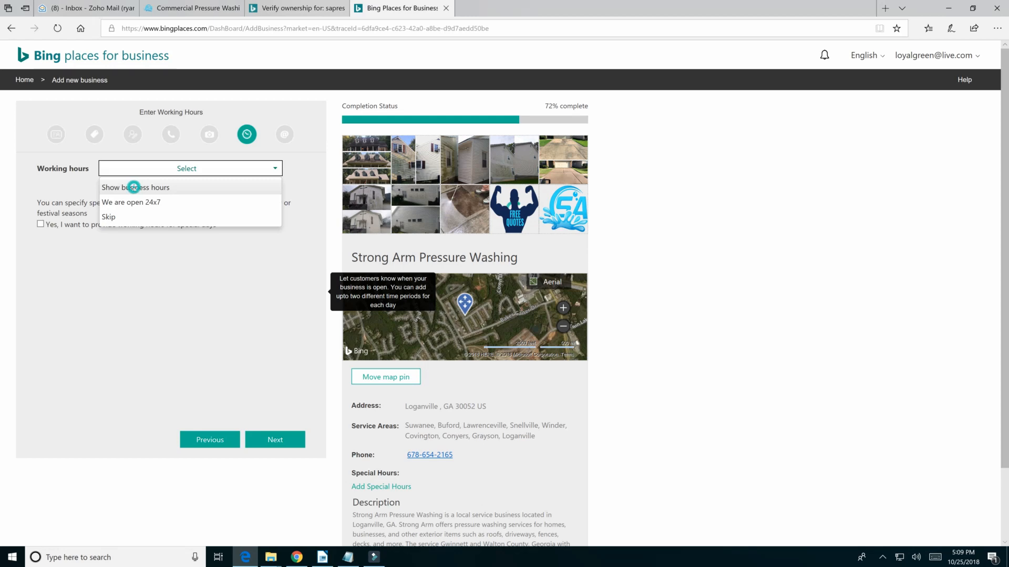
{"action": "left_click", "coordinate": [131, 188]}
{"action": "left_click", "coordinate": [77, 203]}
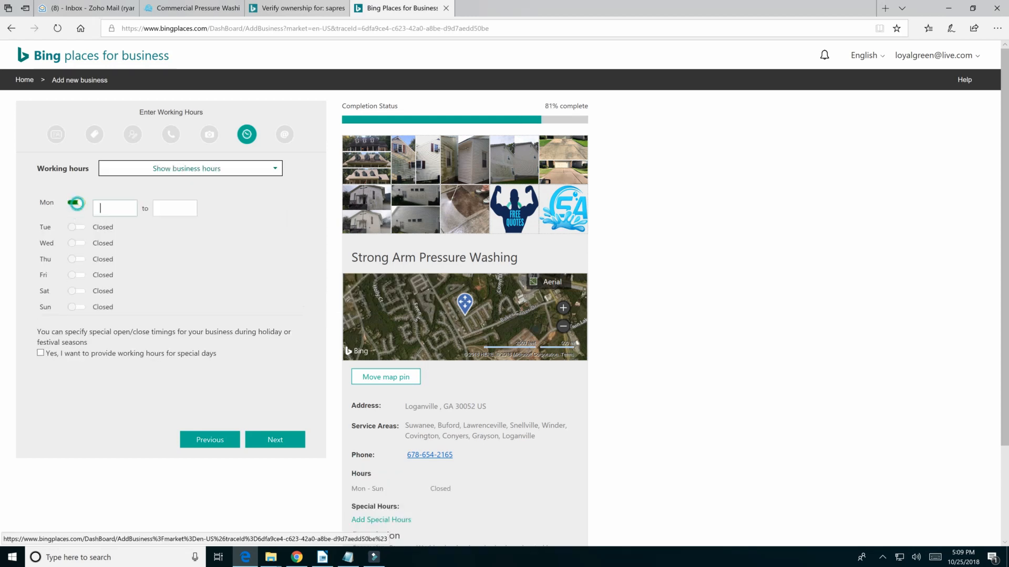
{"action": "left_click", "coordinate": [103, 208]}
{"action": "type", "text": "8:00AM"}
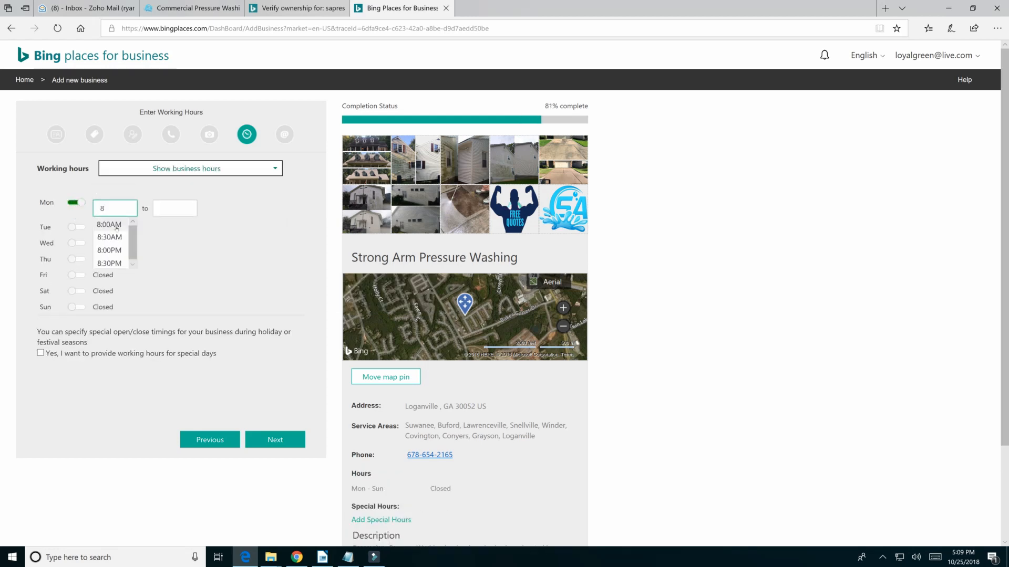
{"action": "left_click", "coordinate": [116, 226]}
{"action": "left_click", "coordinate": [169, 208]}
{"action": "type", "text": "5:00PM"}
{"action": "left_click", "coordinate": [169, 225]}
- Open Tuesday through Friday with the same 8:00AM–5:00PM hours
{"action": "left_click", "coordinate": [76, 227]}
{"action": "left_click", "coordinate": [77, 244]}
{"action": "left_click", "coordinate": [77, 260]}
{"action": "left_click", "coordinate": [78, 276]}
{"action": "left_click", "coordinate": [200, 311]}
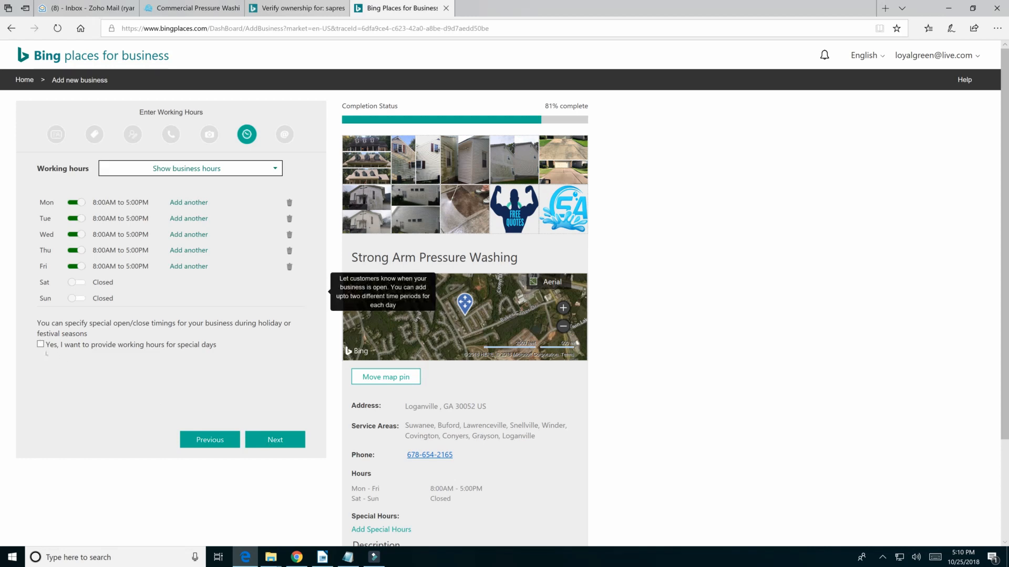
- Reach the client notification step and copy the Bing verification meta tag from the email
{"action": "left_click", "coordinate": [273, 441]}
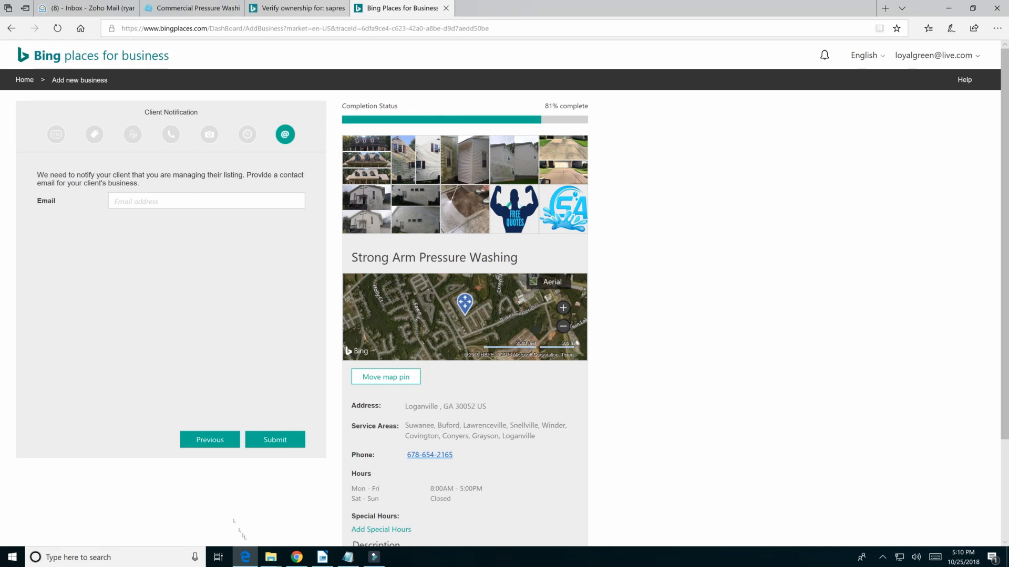
{"action": "triple_click", "coordinate": [247, 461]}
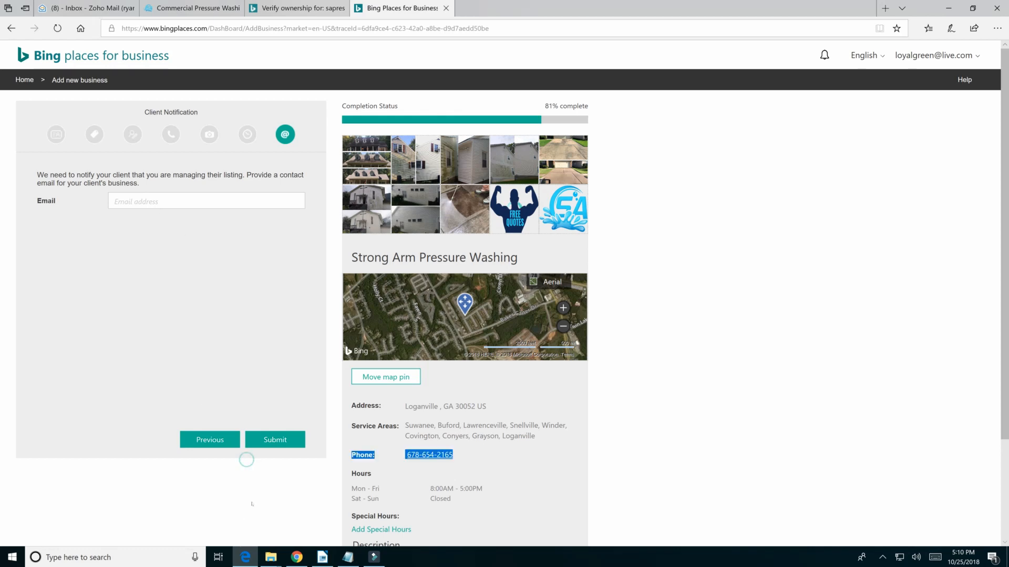
{"action": "left_click", "coordinate": [76, 10]}
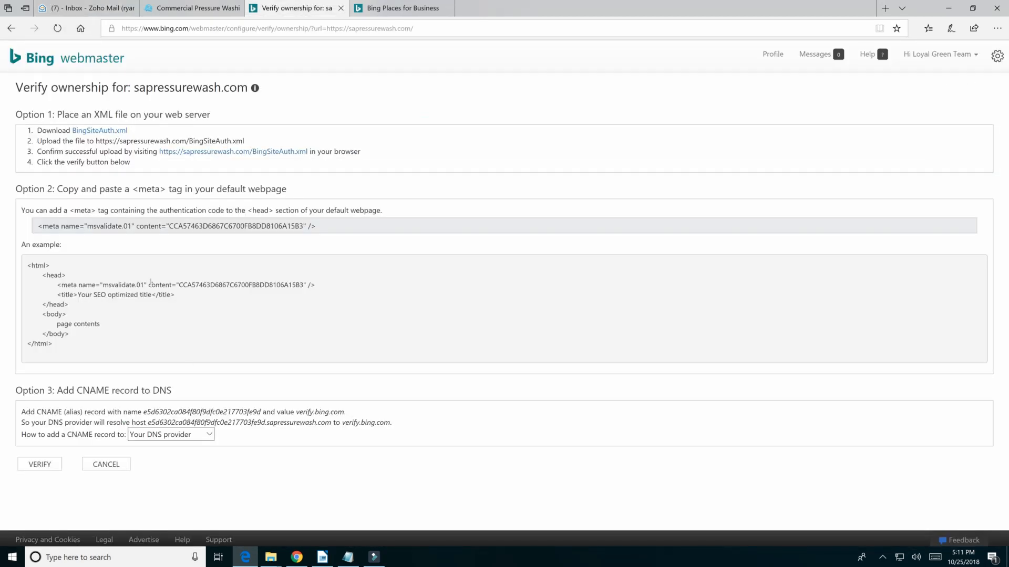
{"action": "triple_click", "coordinate": [128, 226]}
{"action": "key", "text": "ctrl+c"}
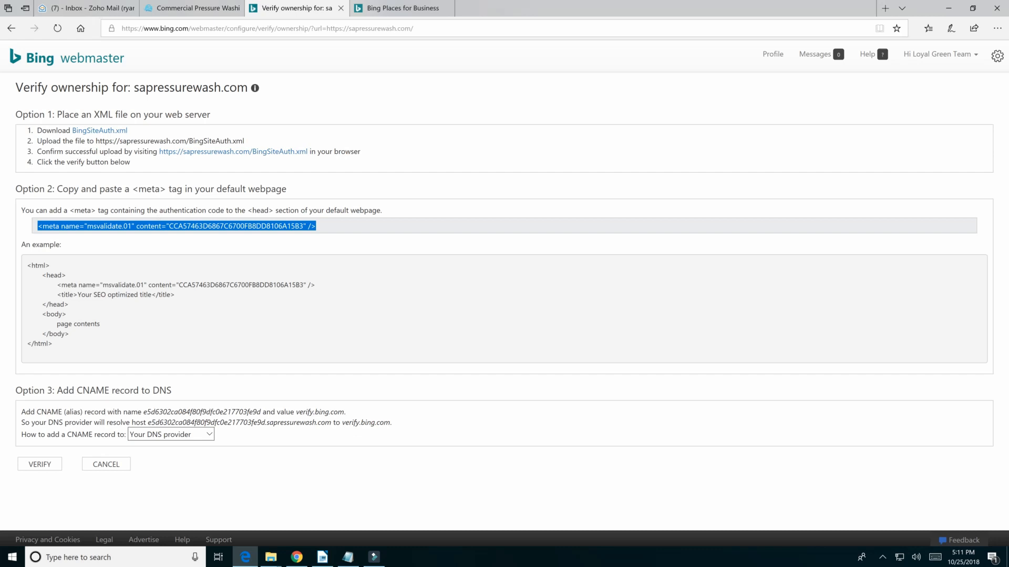
{"action": "left_click", "coordinate": [295, 556]}
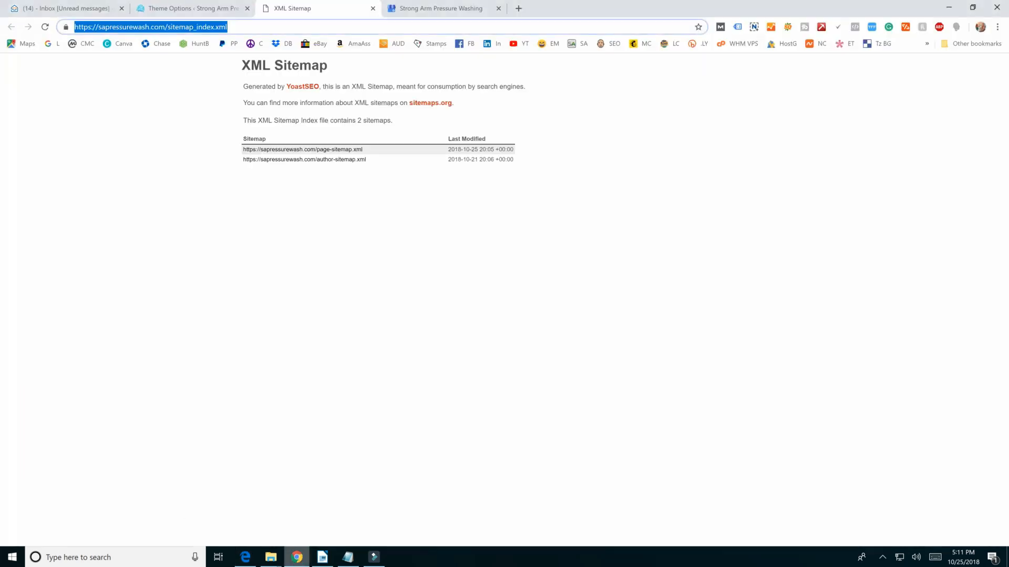
- Paste the msvalidate.01 meta tag into the Divi Integration head code and save changes
{"action": "left_click", "coordinate": [191, 7]}
{"action": "left_click", "coordinate": [426, 514]}
{"action": "key", "text": "ctrl+v"}
{"action": "scroll", "coordinate": [195, 253], "scroll_direction": "down", "scroll_amount": 3}
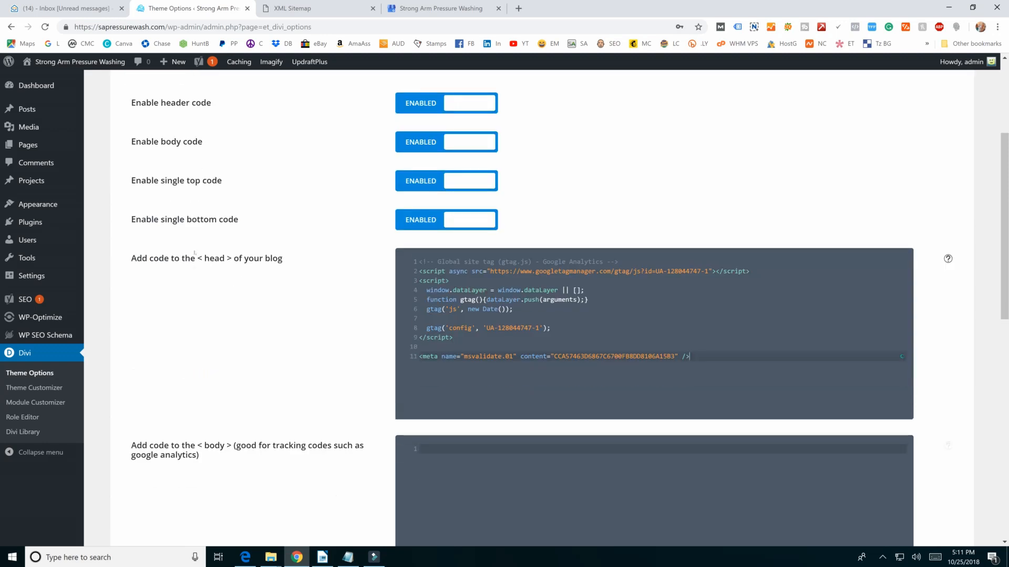
{"action": "scroll", "coordinate": [415, 214], "scroll_direction": "up", "scroll_amount": 4}
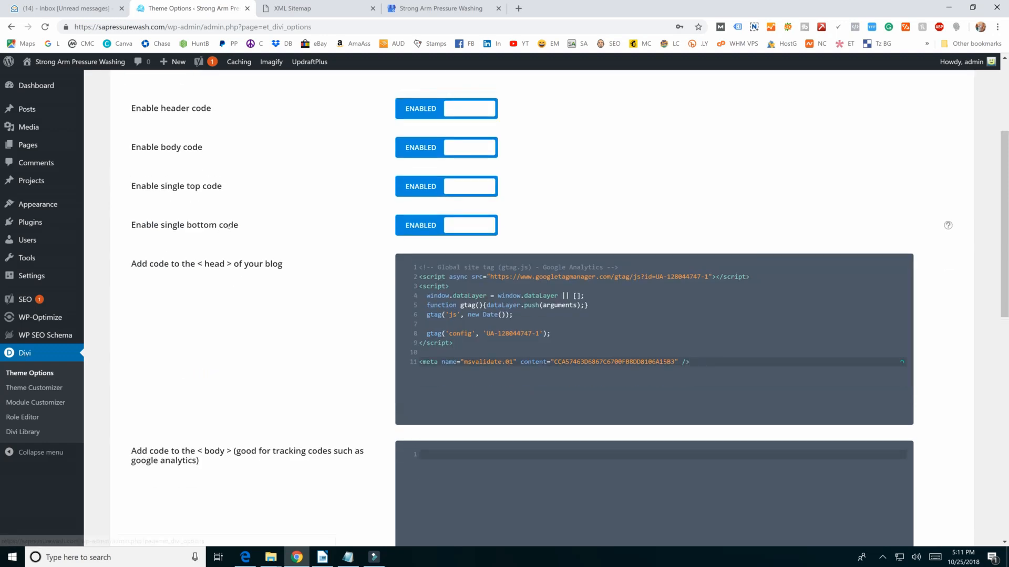
{"action": "scroll", "coordinate": [506, 323], "scroll_direction": "down", "scroll_amount": 2}
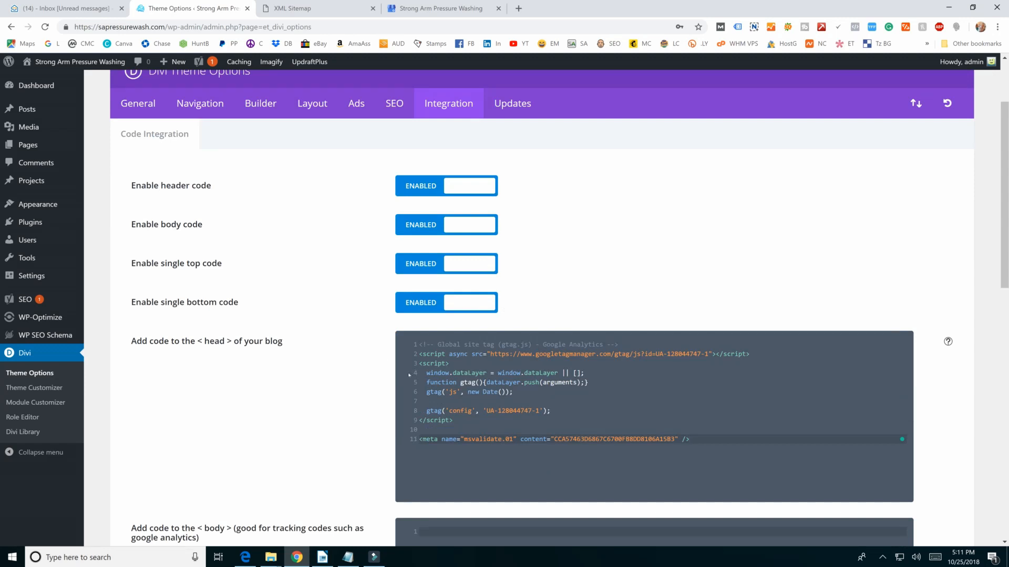
{"action": "scroll", "coordinate": [410, 374], "scroll_direction": "down", "scroll_amount": 1}
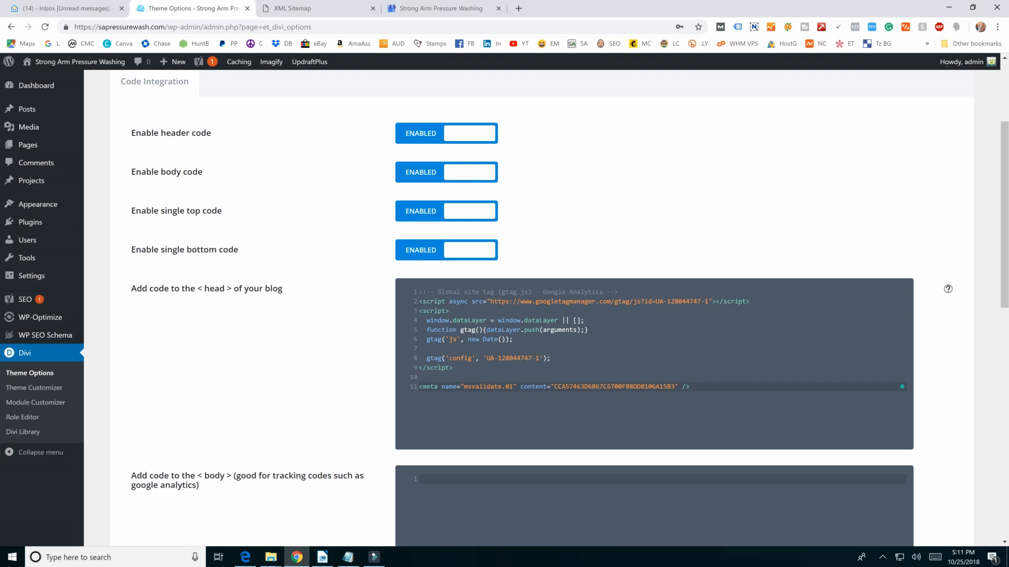
{"action": "scroll", "coordinate": [405, 332], "scroll_direction": "down", "scroll_amount": 12}
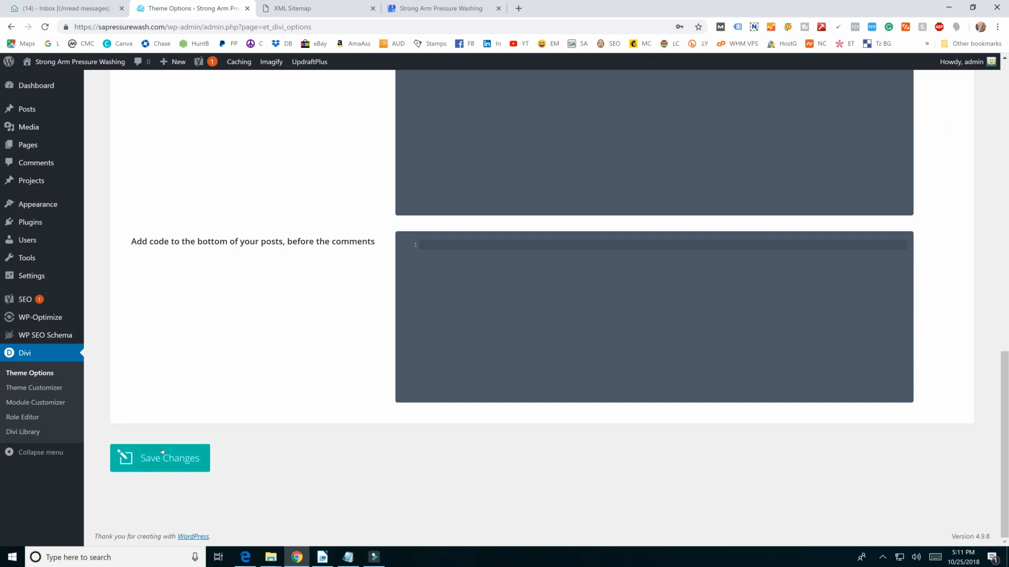
{"action": "left_click", "coordinate": [162, 451]}
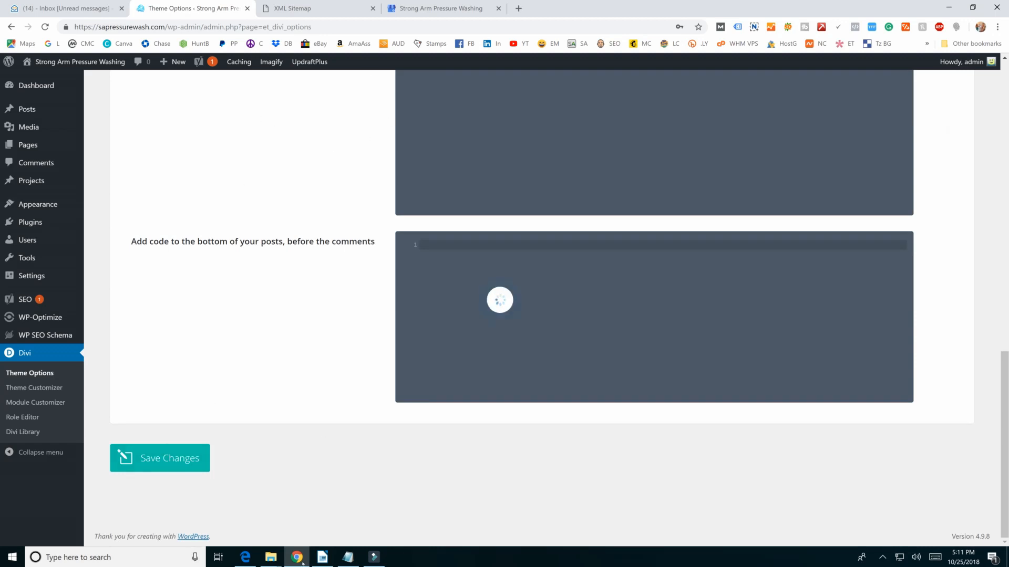
- Check the client email and submit the Strong Arm Pressure Washing listing for review
{"action": "left_click", "coordinate": [245, 557]}
{"action": "left_click", "coordinate": [388, 6]}
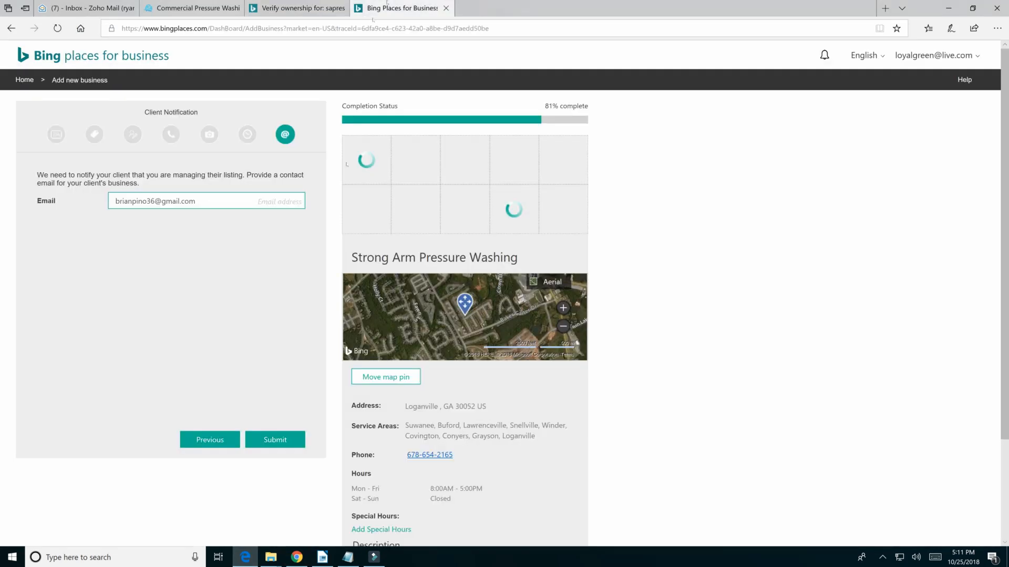
{"action": "left_click_drag", "start_coordinate": [111, 200], "coordinate": [238, 199]}
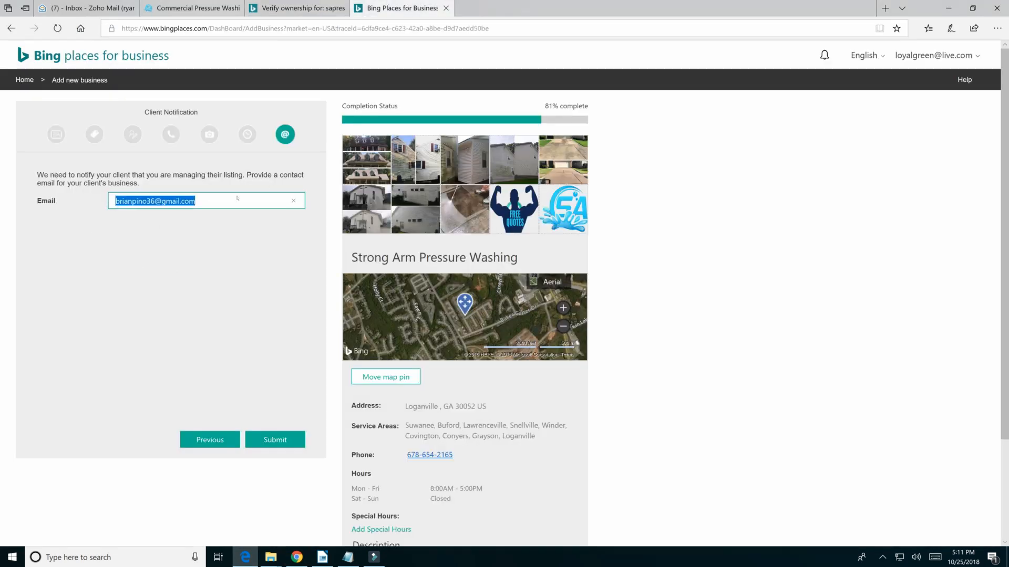
{"action": "left_click", "coordinate": [202, 297]}
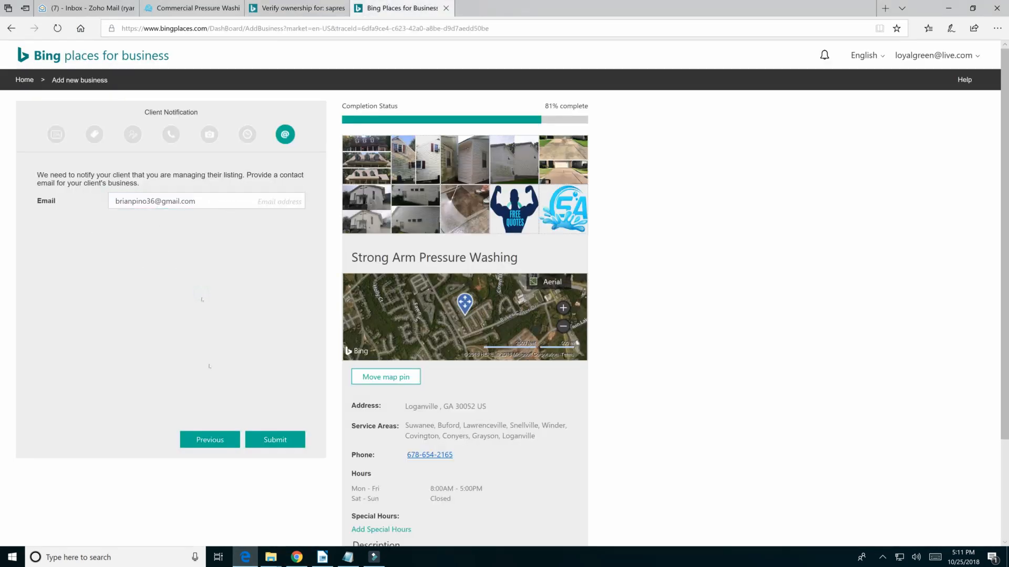
{"action": "left_click", "coordinate": [265, 442]}
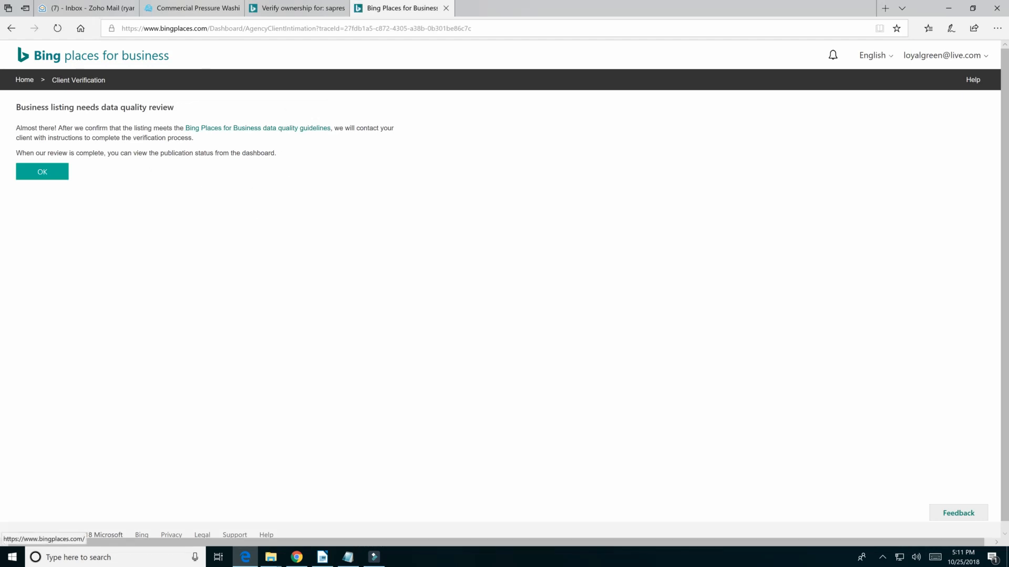
{"action": "left_click", "coordinate": [39, 172]}
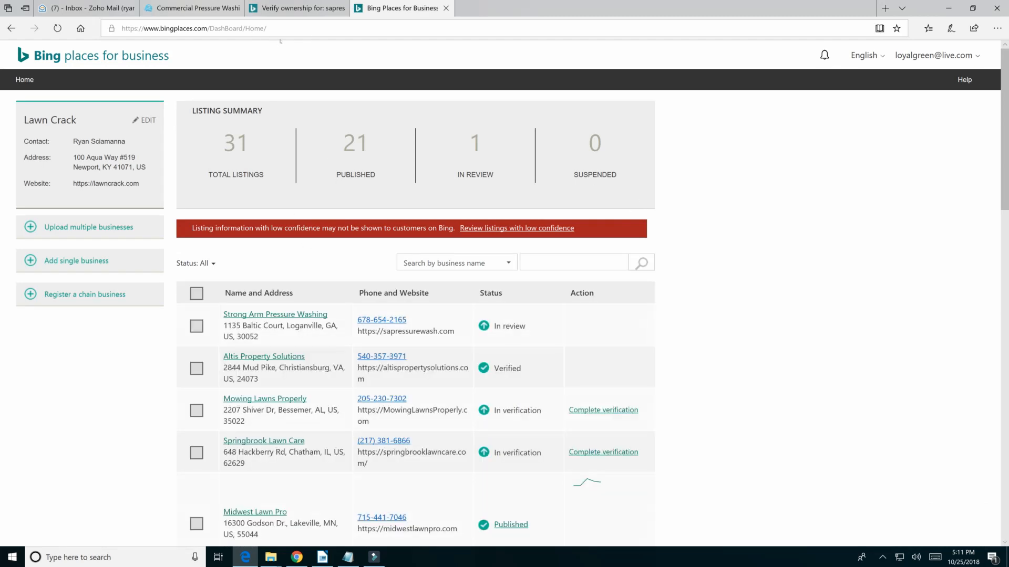
{"action": "left_click", "coordinate": [303, 8]}
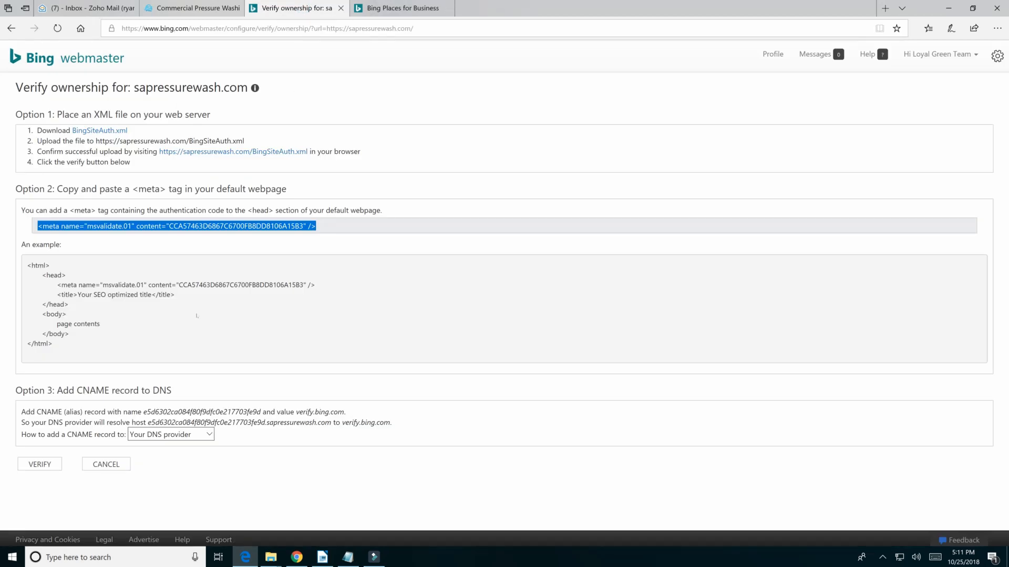
- Verify ownership of sapressurewash.com and review its new site dashboard
{"action": "left_click", "coordinate": [50, 461]}
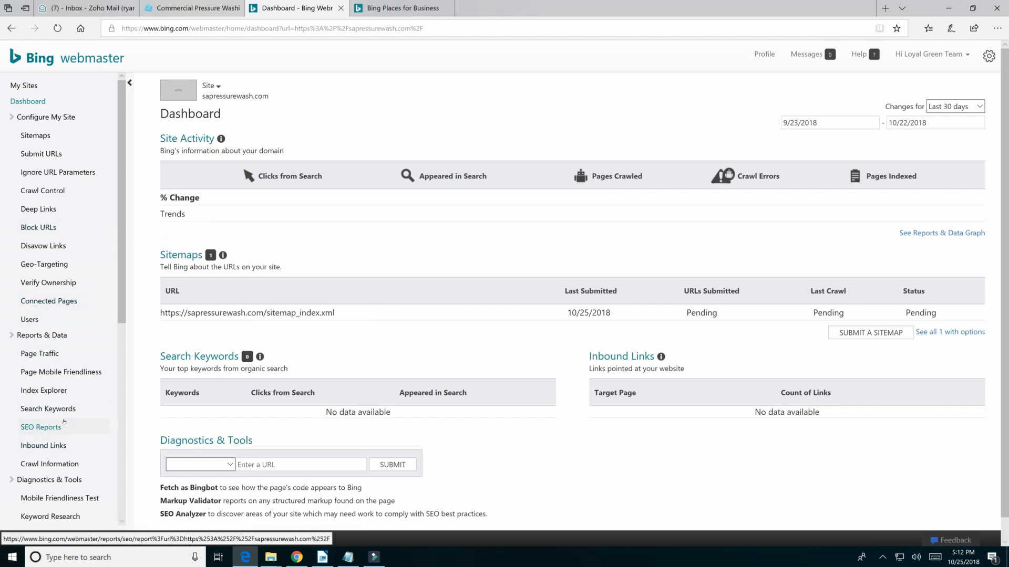
{"action": "scroll", "coordinate": [58, 315], "scroll_direction": "down", "scroll_amount": 6}
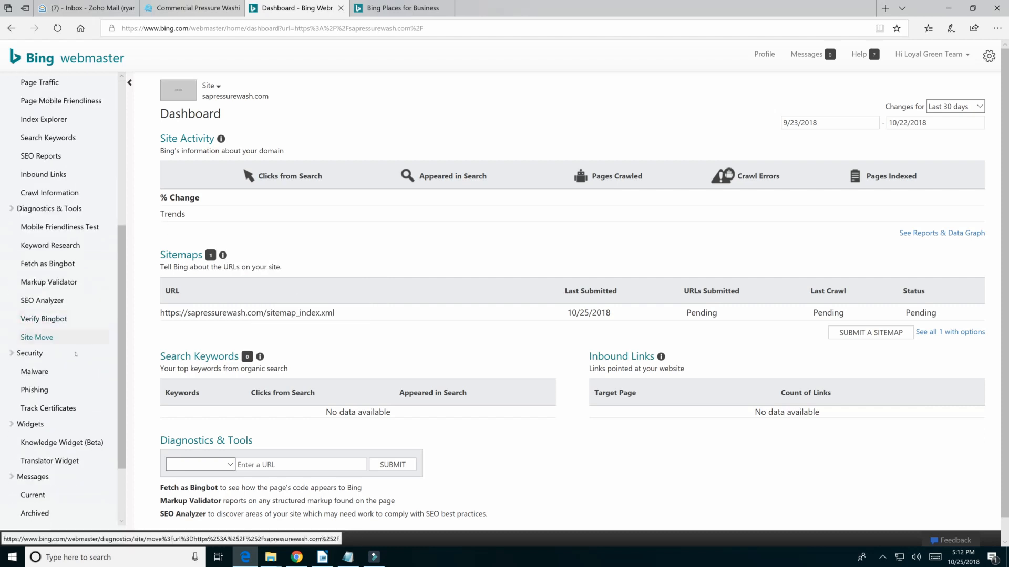
{"action": "scroll", "coordinate": [60, 368], "scroll_direction": "up", "scroll_amount": 6}
- Add a Domain geo-targeting entry for sapressurewash.com set to United States
{"action": "left_click", "coordinate": [45, 264]}
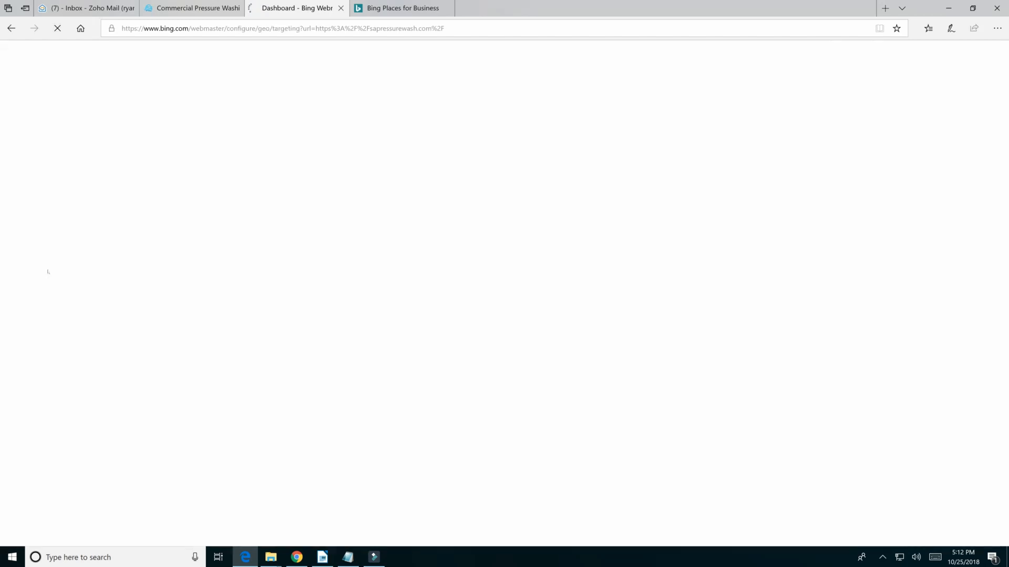
{"action": "left_click", "coordinate": [197, 139]}
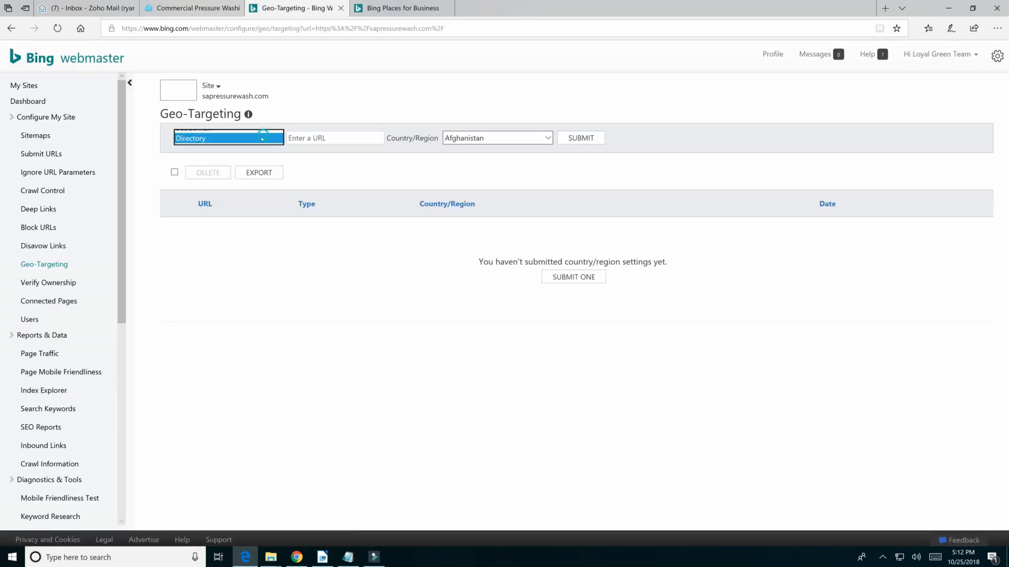
{"action": "left_click", "coordinate": [181, 118]}
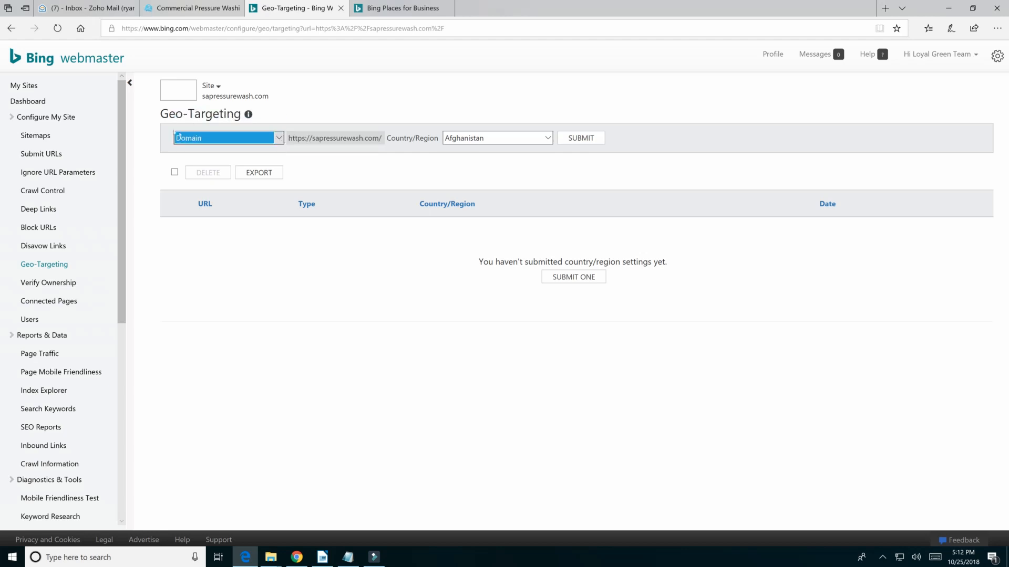
{"action": "left_click", "coordinate": [483, 138]}
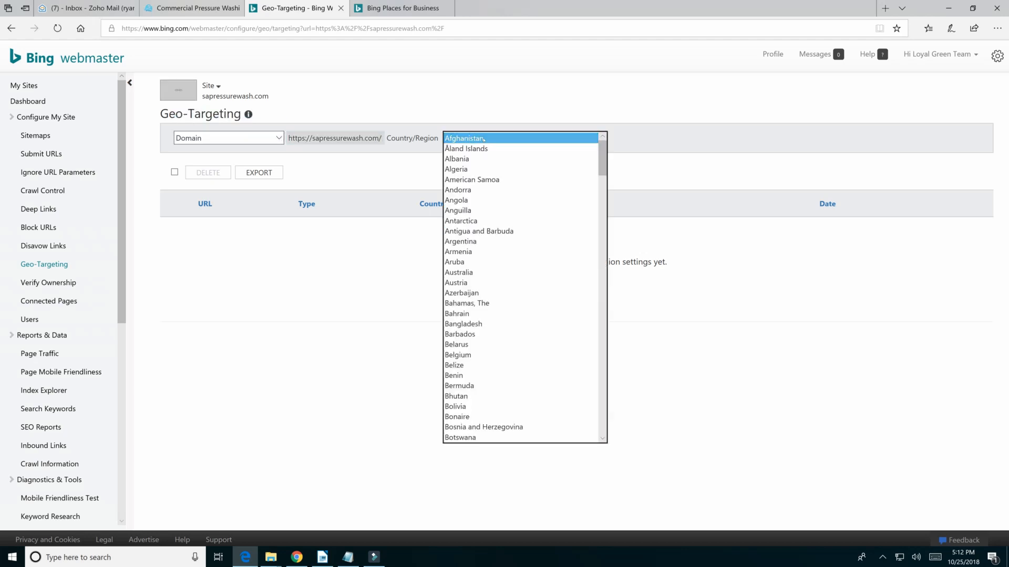
{"action": "type", "text": "ni"}
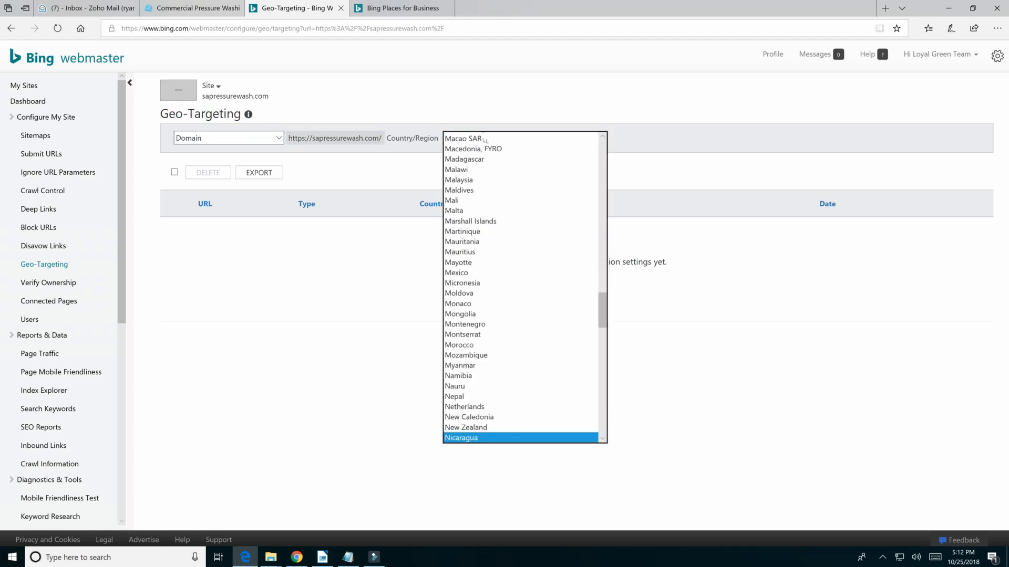
{"action": "scroll", "coordinate": [533, 300], "scroll_direction": "down", "scroll_amount": 12}
{"action": "scroll", "coordinate": [534, 333], "scroll_direction": "down", "scroll_amount": 8}
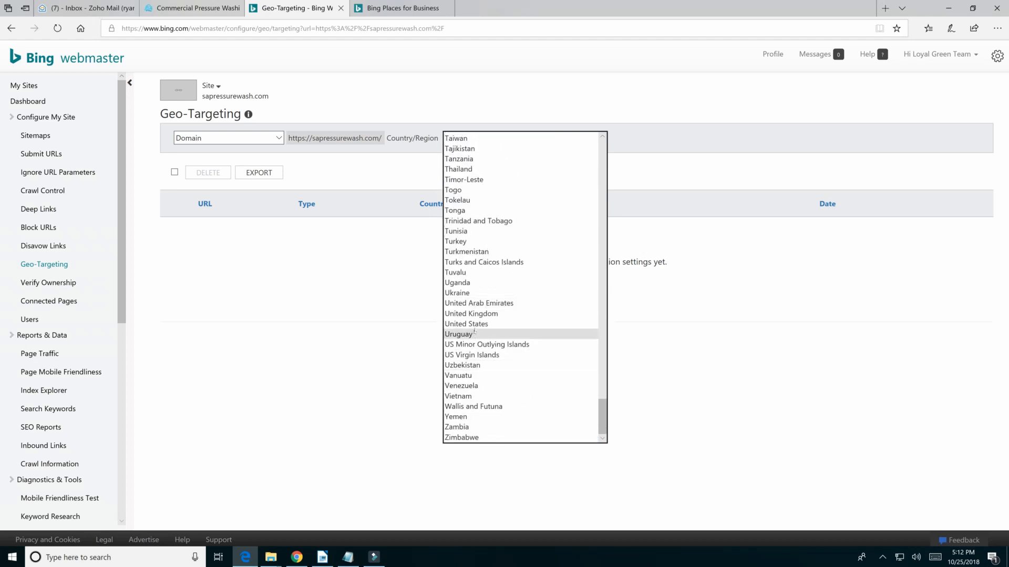
{"action": "left_click", "coordinate": [472, 324]}
{"action": "left_click", "coordinate": [574, 143]}
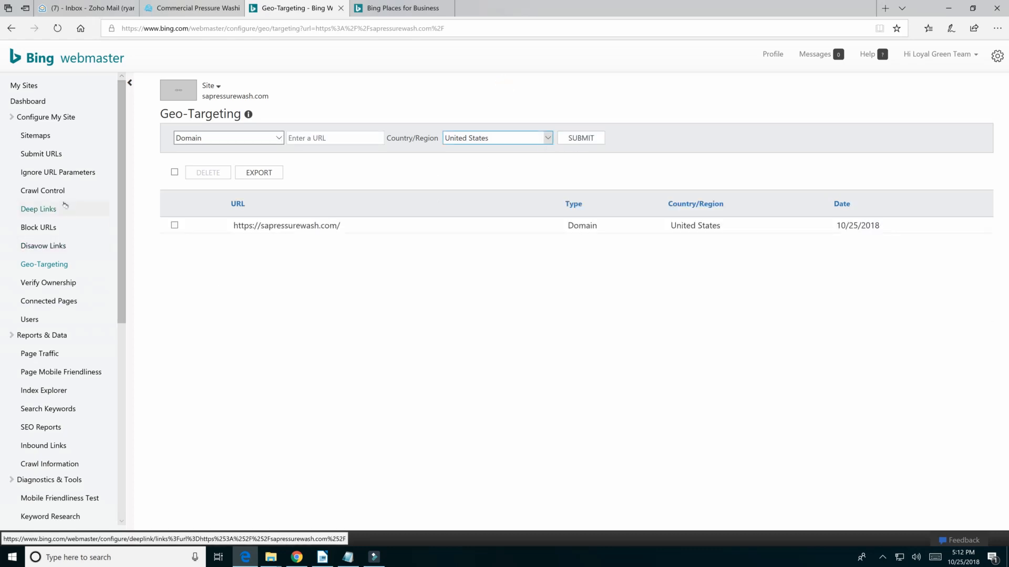
{"action": "left_click", "coordinate": [55, 157]}
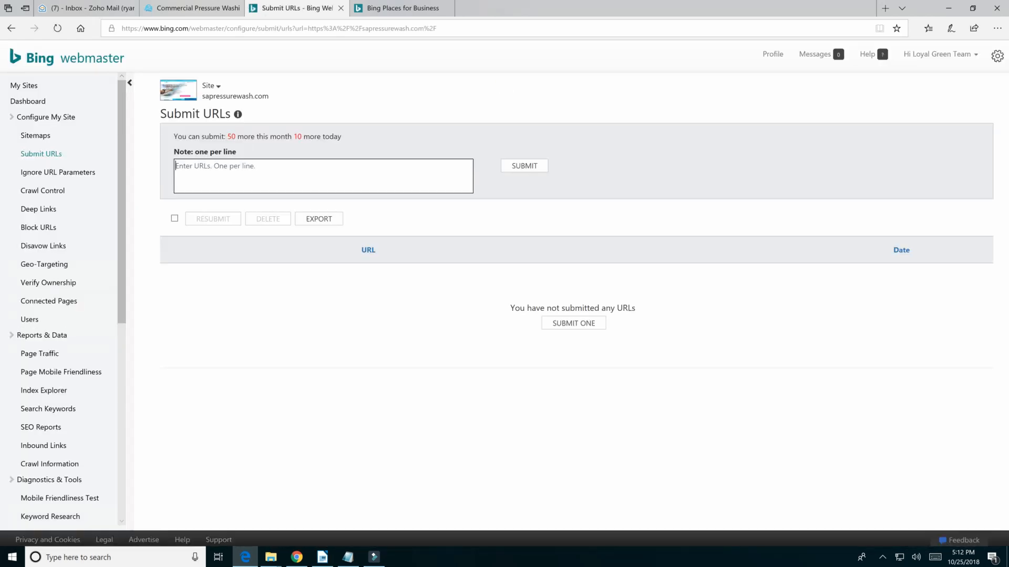
{"action": "type", "text": "https://sapressurewash.com"}
{"action": "left_click_drag", "start_coordinate": [281, 168], "coordinate": [161, 170]}
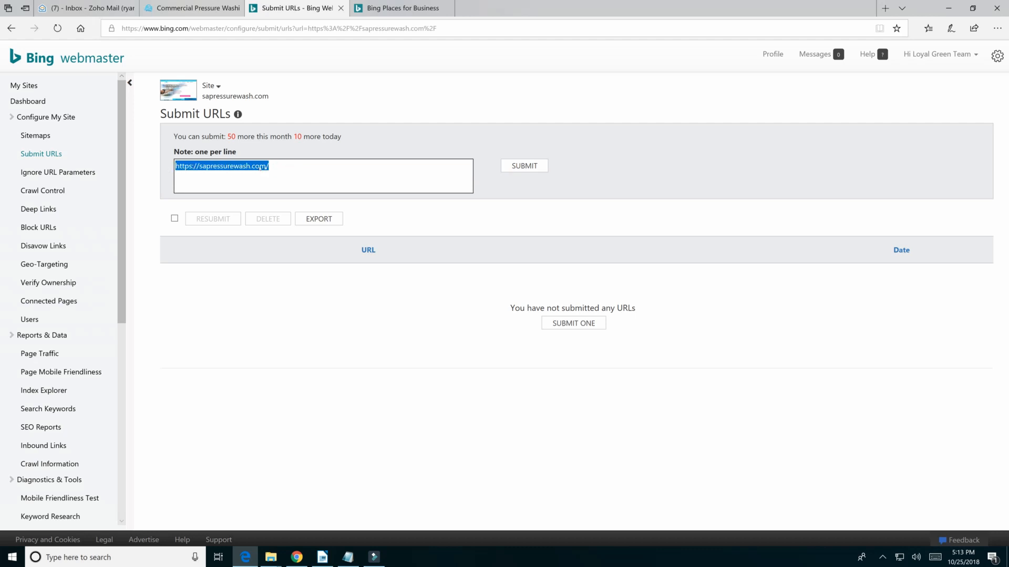
{"action": "left_click", "coordinate": [269, 166]}
{"action": "left_click_drag", "start_coordinate": [276, 166], "coordinate": [156, 170]}
{"action": "key", "text": "ctrl+c"}
{"action": "left_click", "coordinate": [279, 169]}
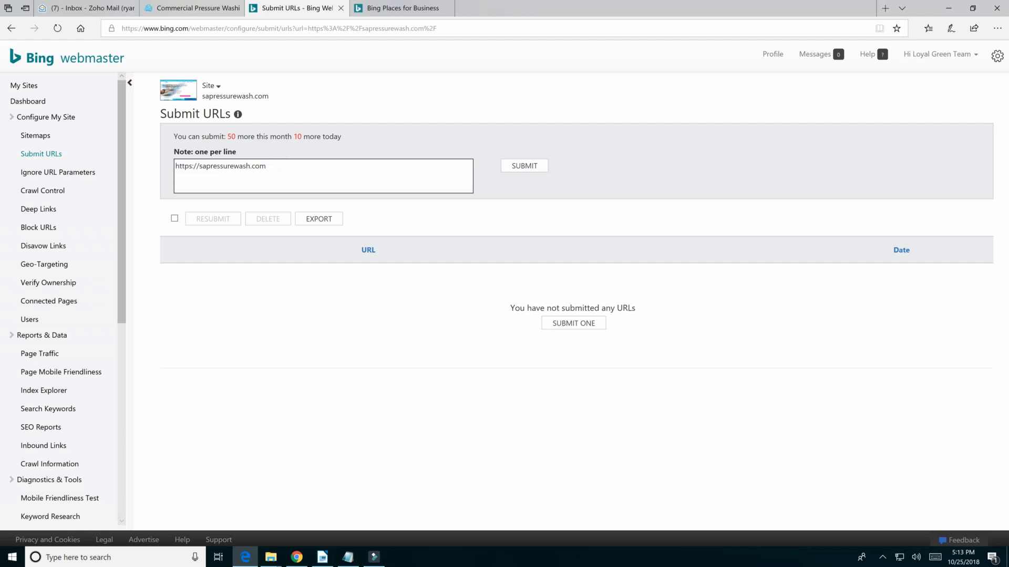
{"action": "type", "text": "/"}
- Add five more lines of the copied site URL
{"action": "key", "text": "Return"}
{"action": "key", "text": "Return"}
{"action": "key", "text": "ctrl+v"}
{"action": "key", "text": "ctrl+v"}
{"action": "key", "text": "Return"}
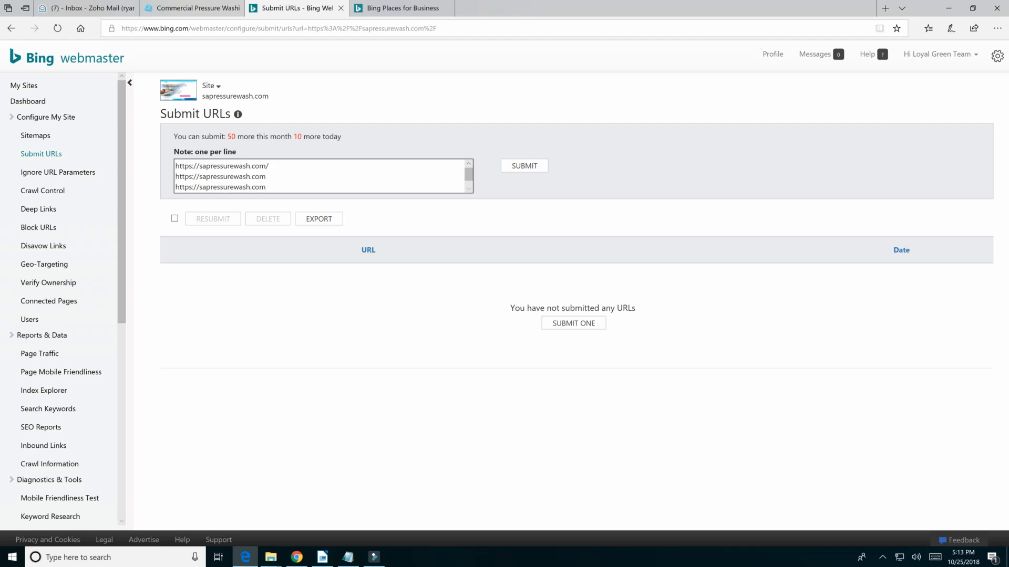
{"action": "key", "text": "ctrl+v"}
{"action": "key", "text": "Return"}
{"action": "key", "text": "ctrl+v"}
{"action": "key", "text": "Return"}
{"action": "key", "text": "ctrl+v"}
{"action": "key", "text": "Return"}
{"action": "key", "text": "ctrl+v"}
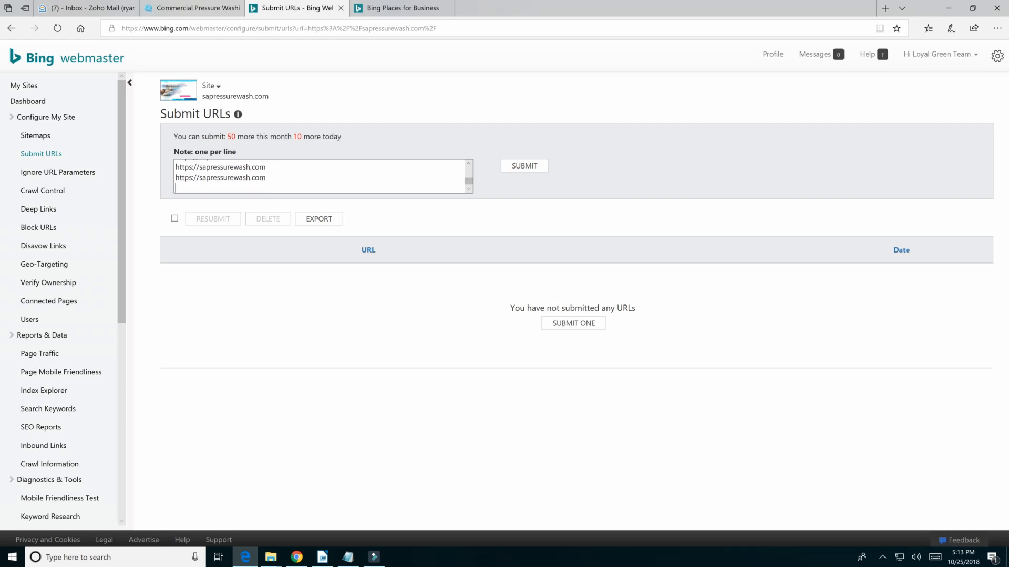
{"action": "scroll", "coordinate": [319, 177], "scroll_direction": "up", "scroll_amount": 4}
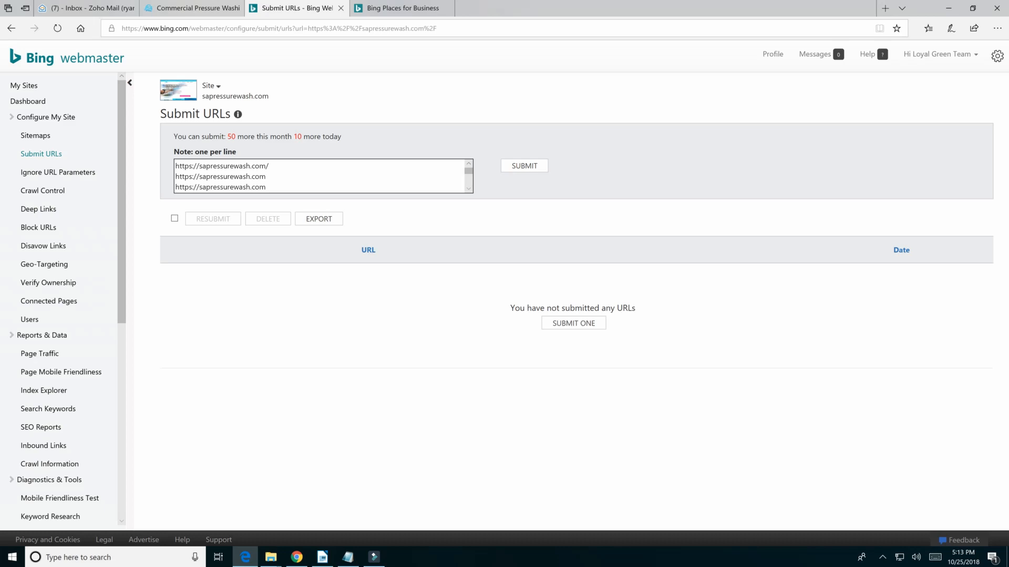
{"action": "left_click_drag", "start_coordinate": [1008, 111], "coordinate": [634, 97]}
- Scroll the Website Build Info notes to the SLUGS page list, then slide Writer aside
{"action": "scroll", "coordinate": [624, 337], "scroll_direction": "up", "scroll_amount": 3}
{"action": "scroll", "coordinate": [487, 385], "scroll_direction": "up", "scroll_amount": 10}
{"action": "scroll", "coordinate": [487, 385], "scroll_direction": "down", "scroll_amount": 15}
{"action": "scroll", "coordinate": [488, 385], "scroll_direction": "down", "scroll_amount": 20}
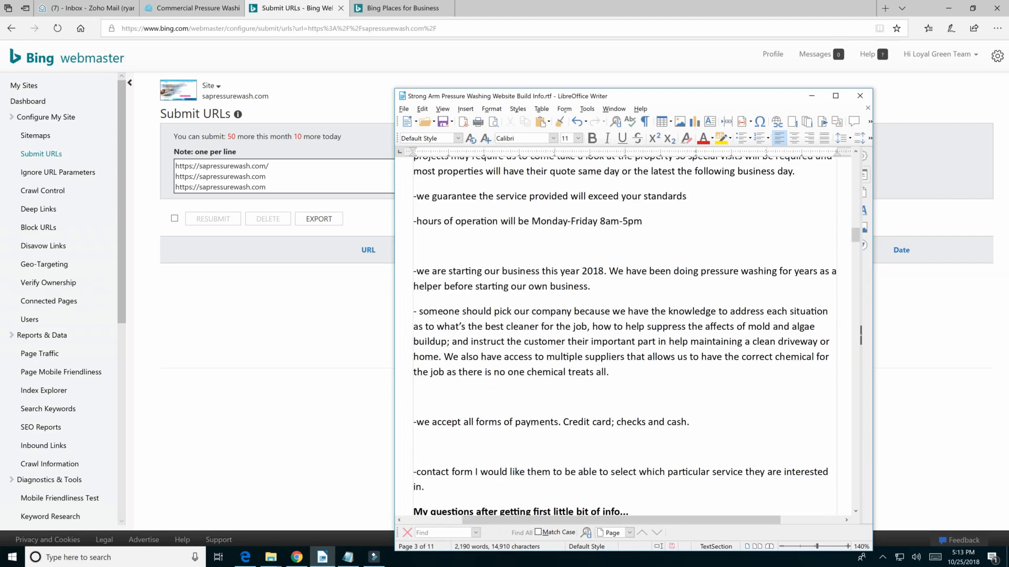
{"action": "scroll", "coordinate": [624, 337], "scroll_direction": "down", "scroll_amount": 15}
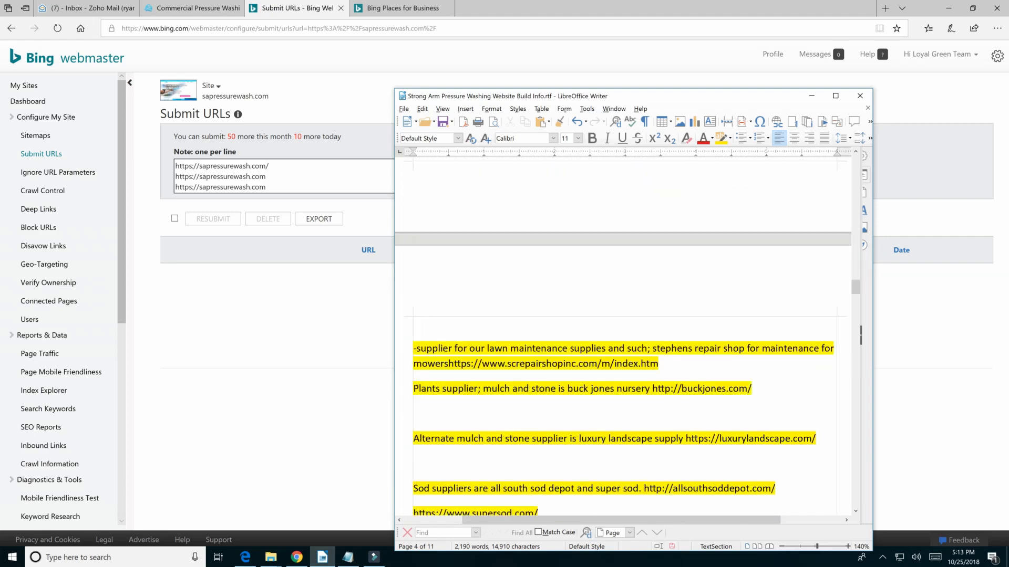
{"action": "scroll", "coordinate": [624, 337], "scroll_direction": "down", "scroll_amount": 10}
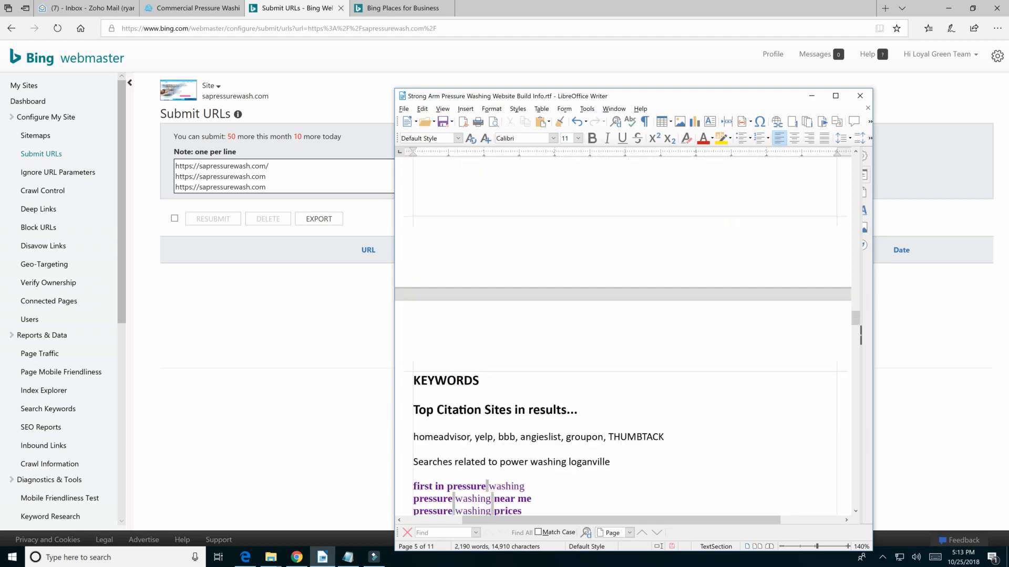
{"action": "scroll", "coordinate": [624, 336], "scroll_direction": "down", "scroll_amount": 5}
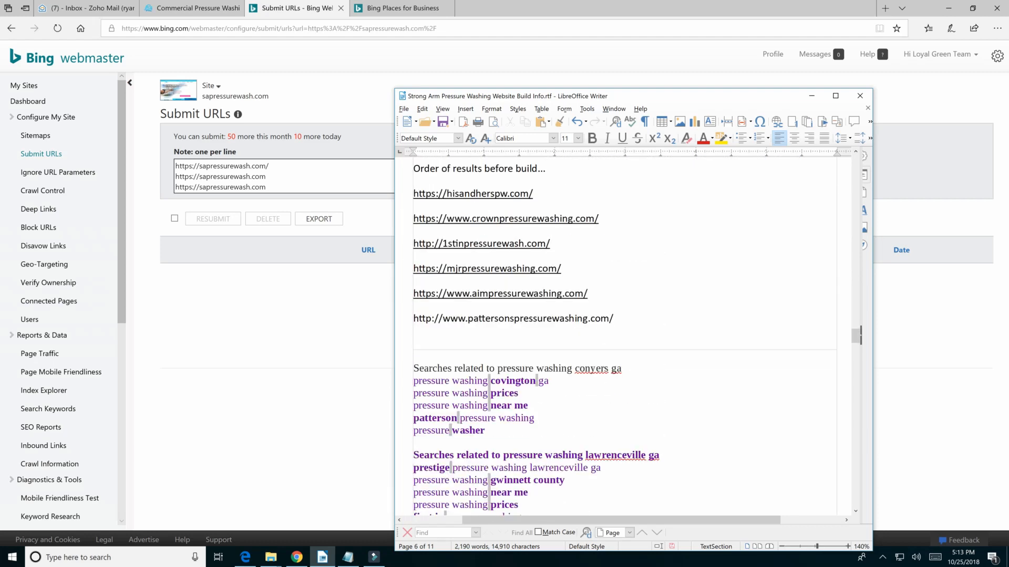
{"action": "scroll", "coordinate": [624, 336], "scroll_direction": "down", "scroll_amount": 15}
{"action": "scroll", "coordinate": [624, 337], "scroll_direction": "down", "scroll_amount": 15}
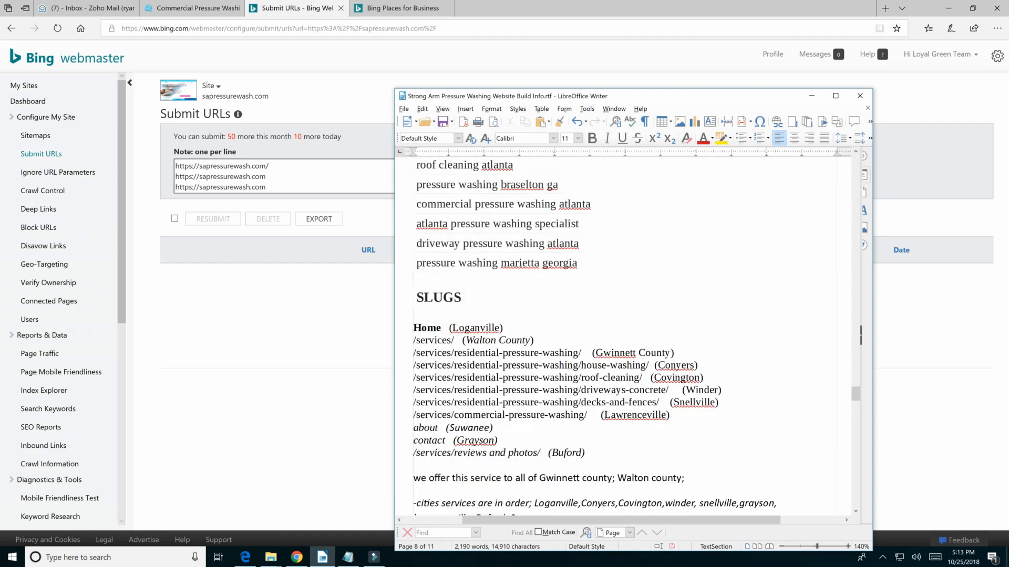
{"action": "scroll", "coordinate": [624, 337], "scroll_direction": "down", "scroll_amount": 2}
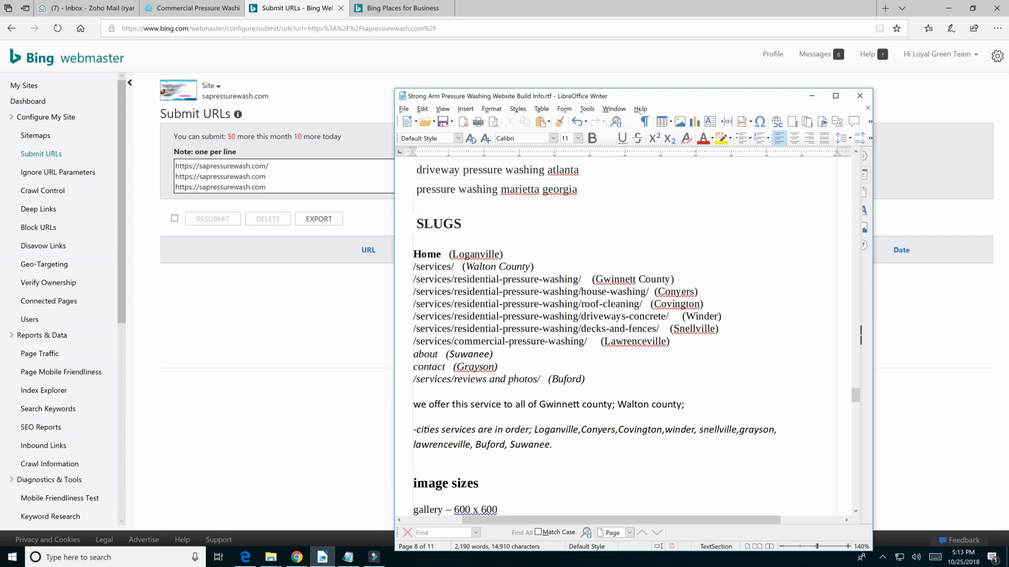
{"action": "left_click_drag", "start_coordinate": [642, 98], "coordinate": [1008, 113]}
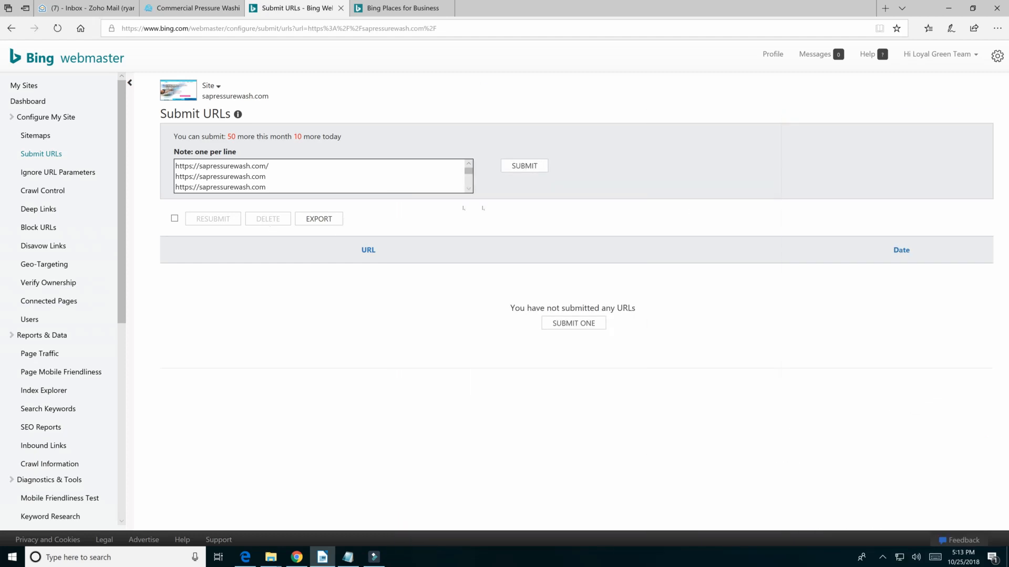
- Extend the URL lines with the /about/ and /contact/ page paths
{"action": "left_click", "coordinate": [308, 175]}
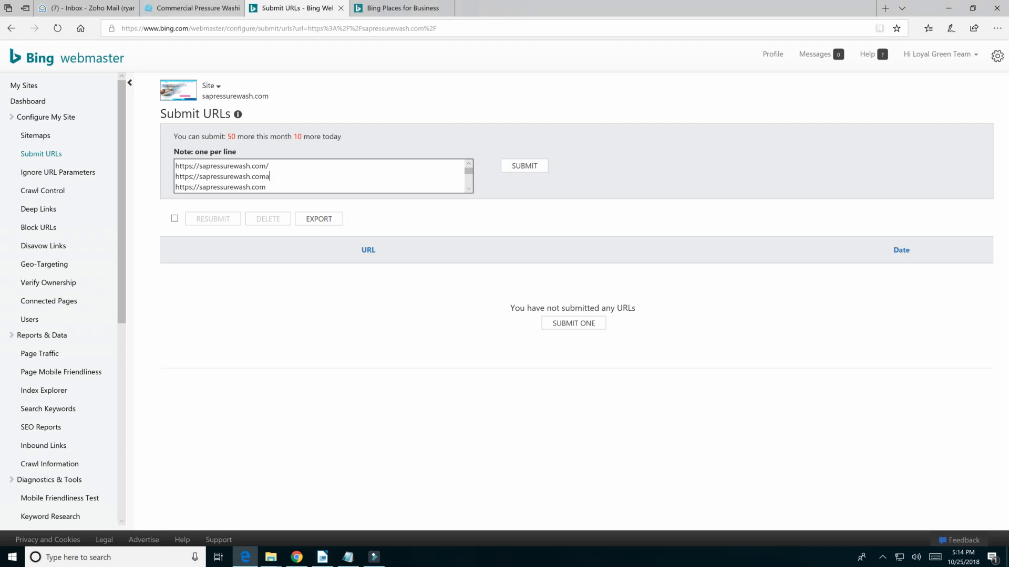
{"action": "type", "text": "/about/"}
{"action": "type", "text": "contact/"}
{"action": "key", "text": "Left"}
{"action": "type", "text": "/"}
{"action": "key", "text": "Right"}
{"action": "key", "text": "Right"}
{"action": "key", "text": "Right"}
{"action": "key", "text": "Right"}
{"action": "key", "text": "Right"}
{"action": "key", "text": "Right"}
{"action": "key", "text": "Right"}
{"action": "key", "text": "Right"}
{"action": "key", "text": "Right"}
{"action": "key", "text": "Right"}
{"action": "key", "text": "Left"}
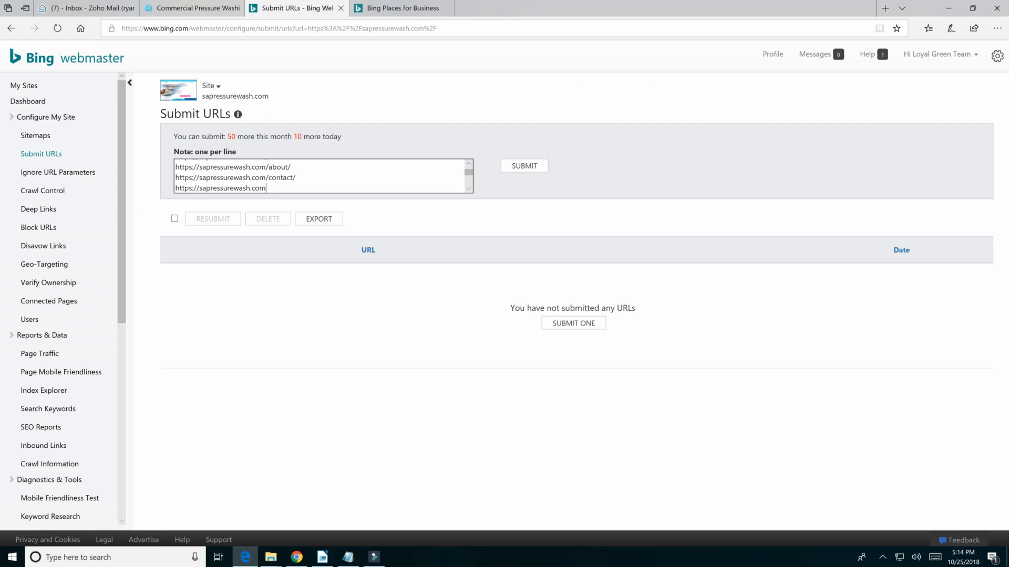
- Paste the /services/ and residential-pressure-washing paths from the Writer notes onto the next URL lines
{"action": "key", "text": "alt+Tab"}
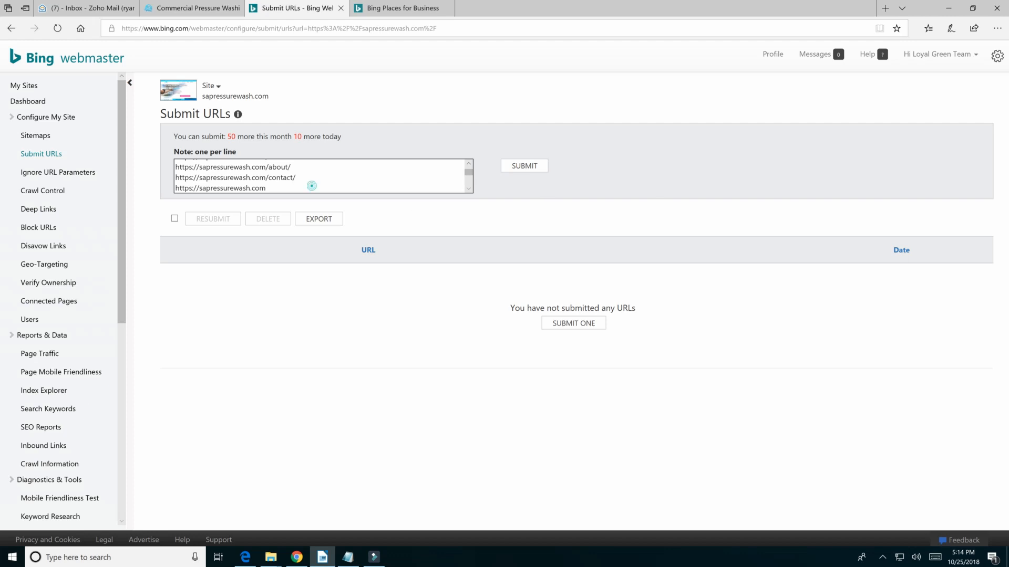
{"action": "left_click", "coordinate": [313, 187]}
{"action": "type", "text": "/services/"}
{"action": "scroll", "coordinate": [313, 187], "scroll_direction": "down", "scroll_amount": 1}
{"action": "left_click", "coordinate": [291, 187]}
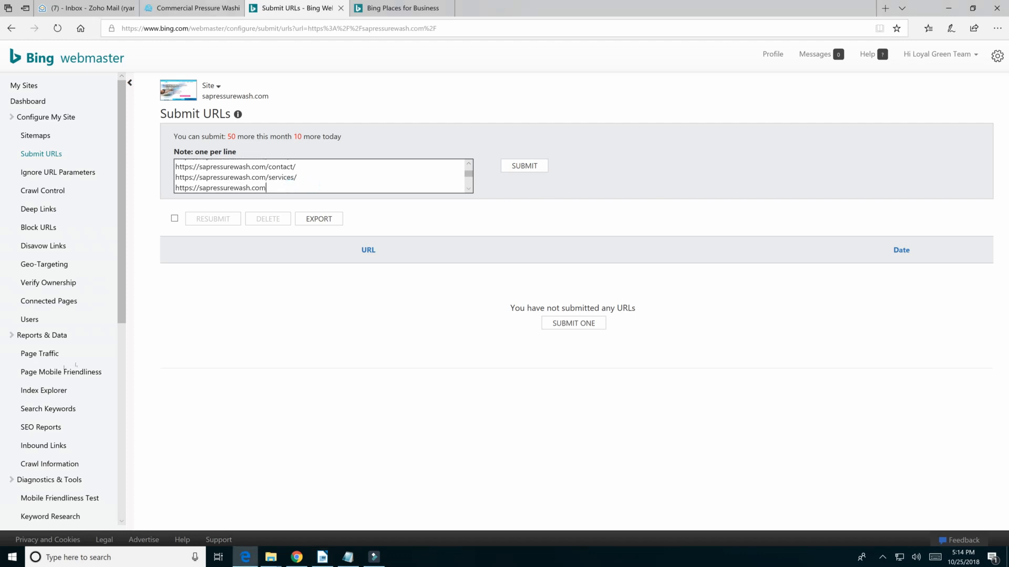
{"action": "key", "text": "alt+Tab"}
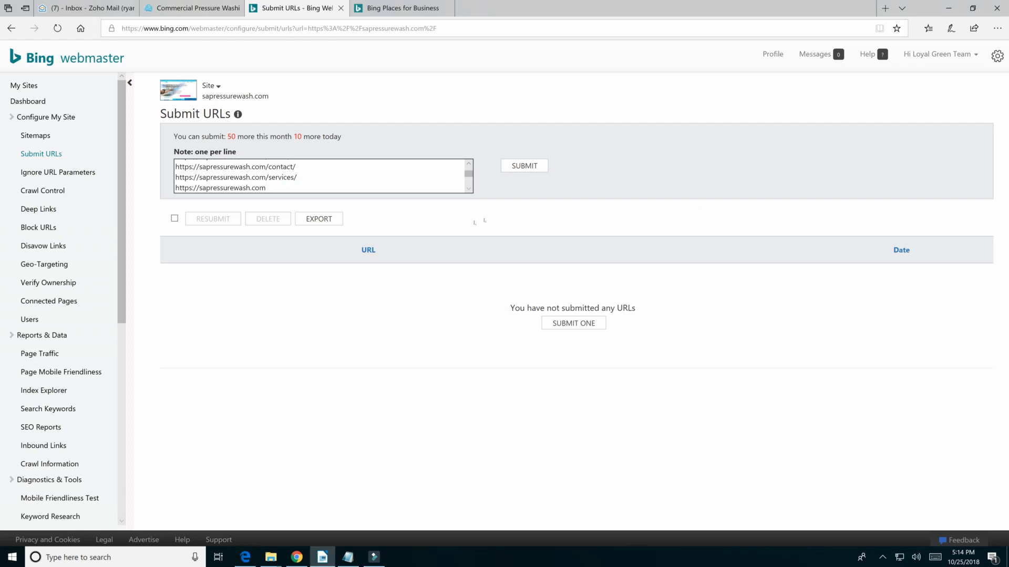
{"action": "key", "text": "alt+Tab"}
{"action": "type", "text": "/services/residential-pressure-washing/"}
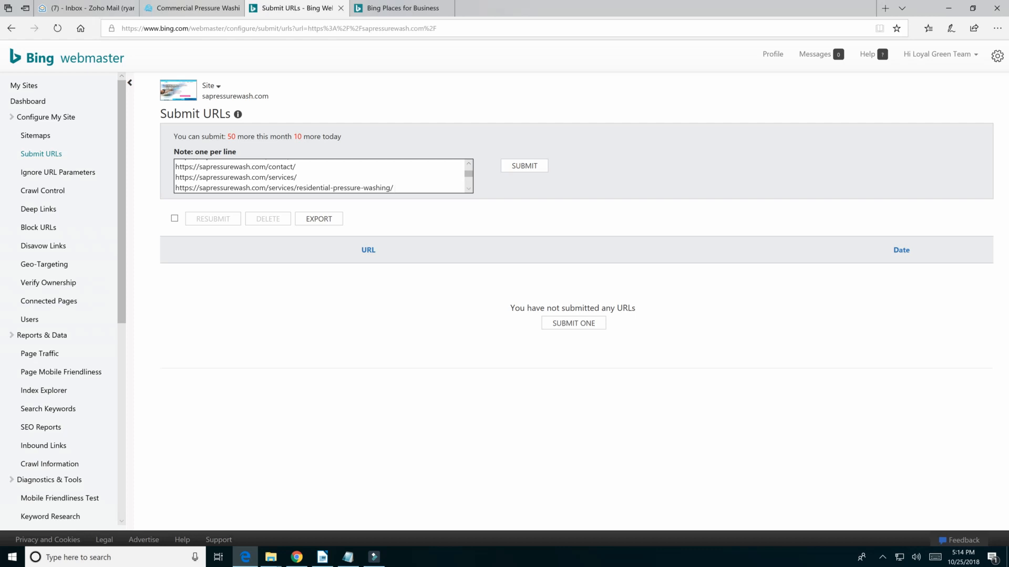
{"action": "key", "text": "BackSpace"}
{"action": "scroll", "coordinate": [386, 184], "scroll_direction": "down", "scroll_amount": 1}
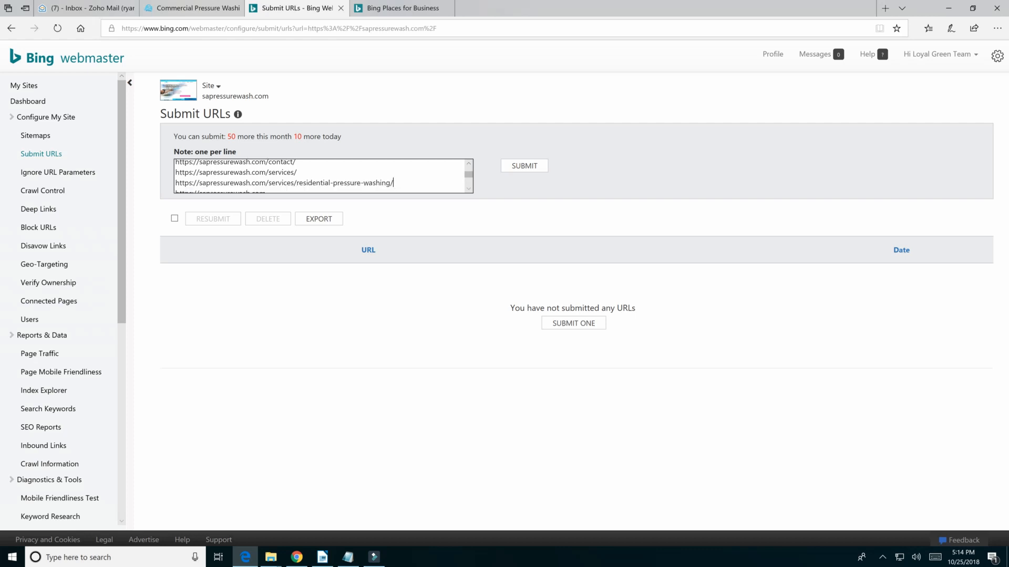
{"action": "left_click", "coordinate": [386, 192]}
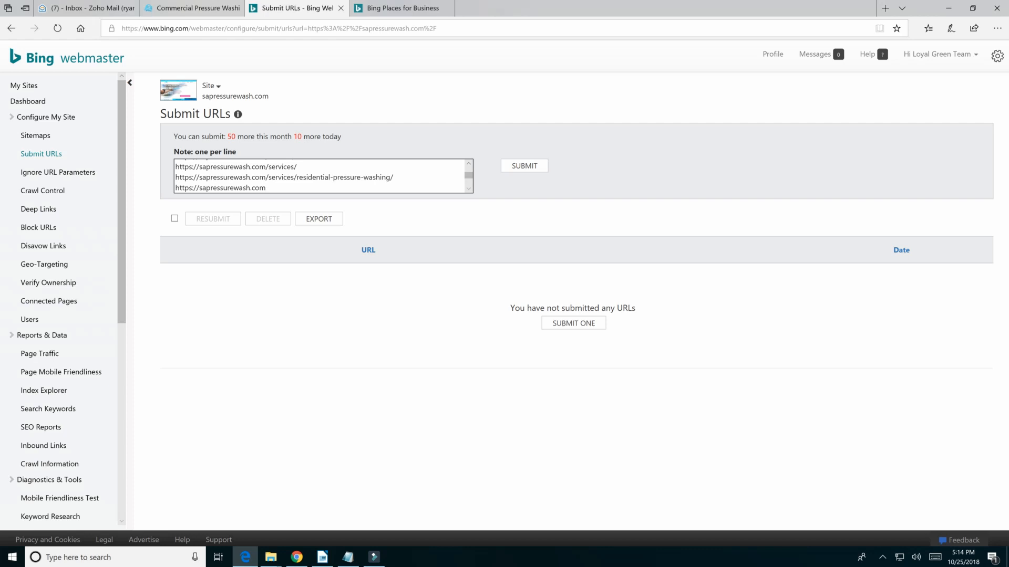
- Add the house-washing, roof-cleaning, driveways-concrete, decks-and-fences and commercial-pressure-washing page addresses
{"action": "key", "text": "alt+Tab"}
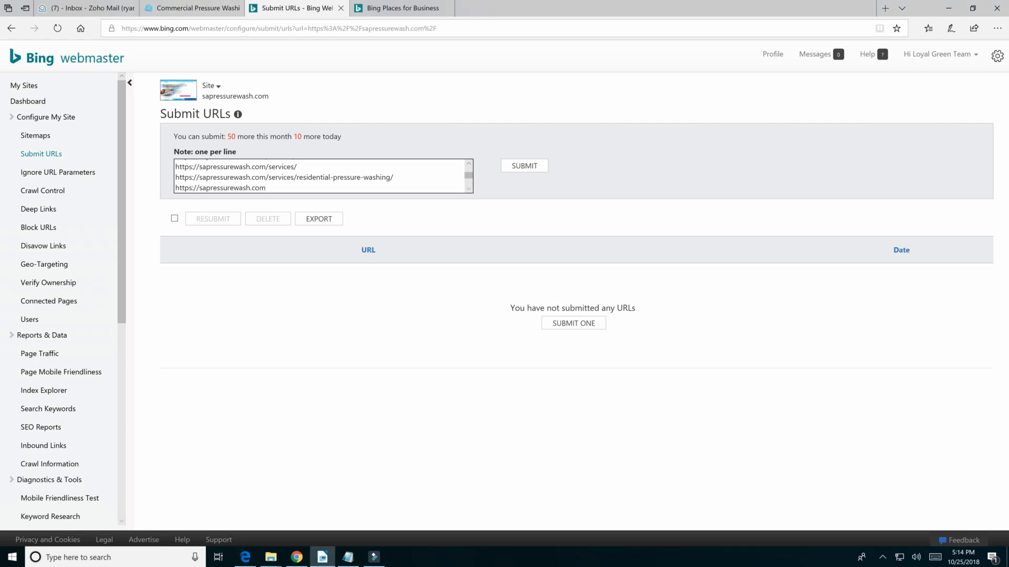
{"action": "key", "text": "alt+Tab"}
{"action": "type", "text": "https://sapressurewash.com/services/residential-pressure-washing/house-washing/"}
{"action": "key", "text": "alt+Tab"}
{"action": "key", "text": "alt+Tab"}
{"action": "type", "text": "https://sapressurewash.com/services/residential-pressure-washing/roof-cleaning/"}
{"action": "key", "text": "alt+Tab"}
{"action": "key", "text": "alt+Tab"}
{"action": "type", "text": "https://sapressurewash.com/services/residential-pressure-washing/driveways-concrete/"}
{"action": "key", "text": "alt+Tab"}
{"action": "key", "text": "alt+Tab"}
{"action": "type", "text": "https://sapressurewash.com/services/residential-pressure-washing/decks-and-fences/"}
{"action": "key", "text": "Return"}
{"action": "key", "text": "alt+Tab"}
{"action": "key", "text": "alt+Tab"}
{"action": "type", "text": "https://sapressurewash.com/services/commercial-pressure-washing/"}
- Submit all ten page URLs to Bing
{"action": "scroll", "coordinate": [320, 177], "scroll_direction": "up", "scroll_amount": 3}
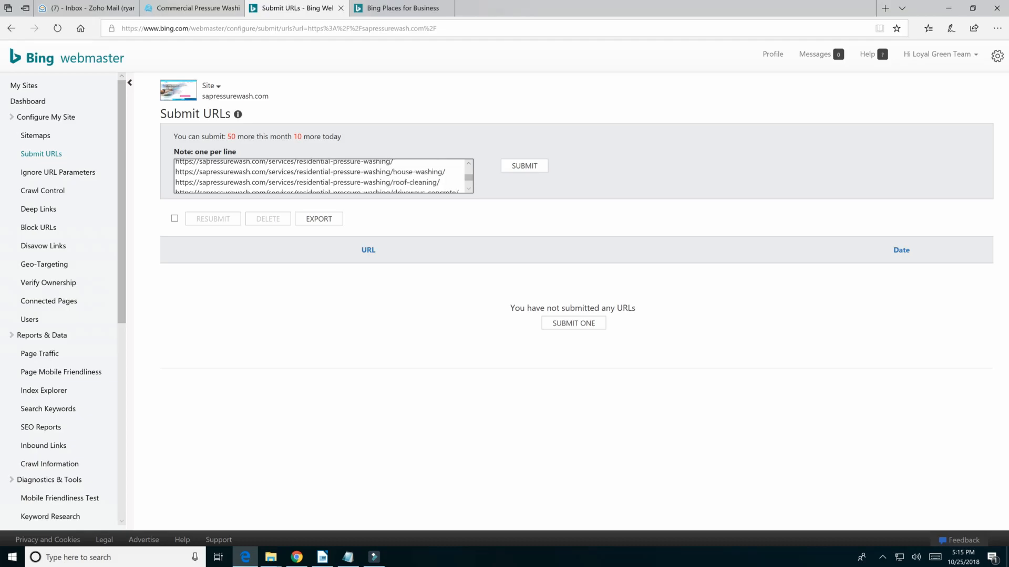
{"action": "scroll", "coordinate": [319, 176], "scroll_direction": "down", "scroll_amount": 5}
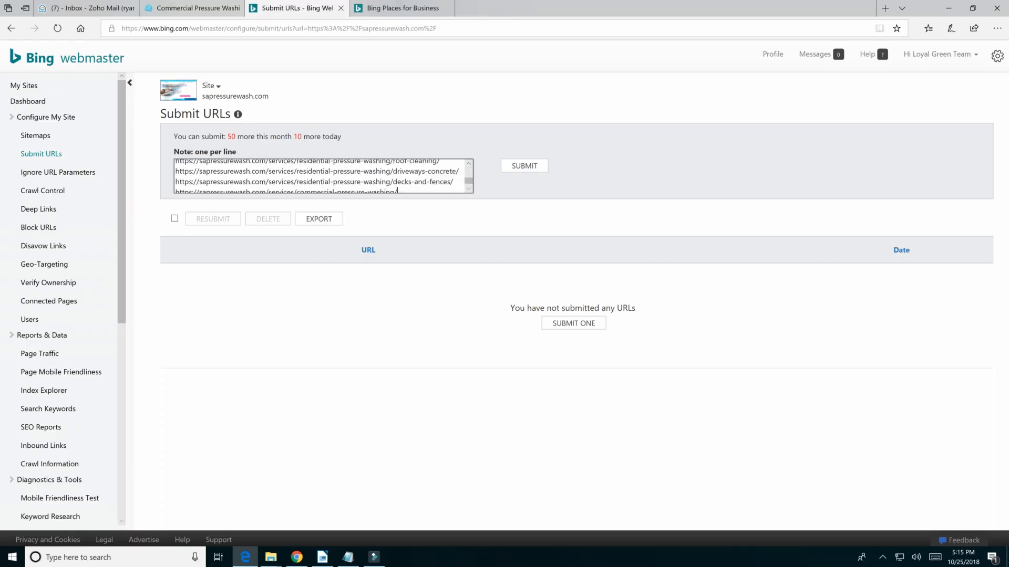
{"action": "left_click", "coordinate": [524, 171]}
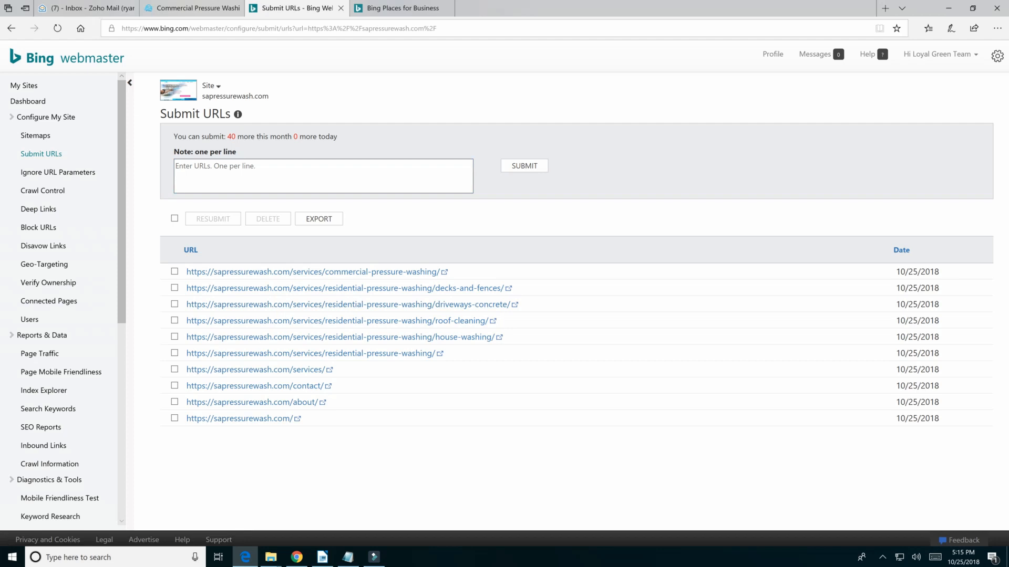
- With the ten URLs listed as submitted on 10/25/2018, return to the notes document
{"action": "left_click", "coordinate": [323, 557]}
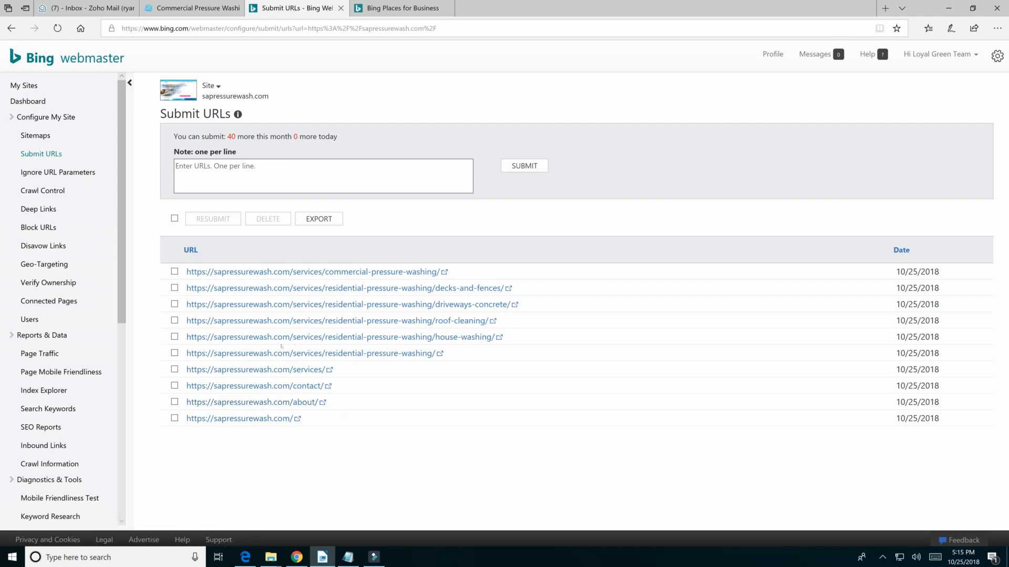
{"action": "left_click", "coordinate": [382, 7]}
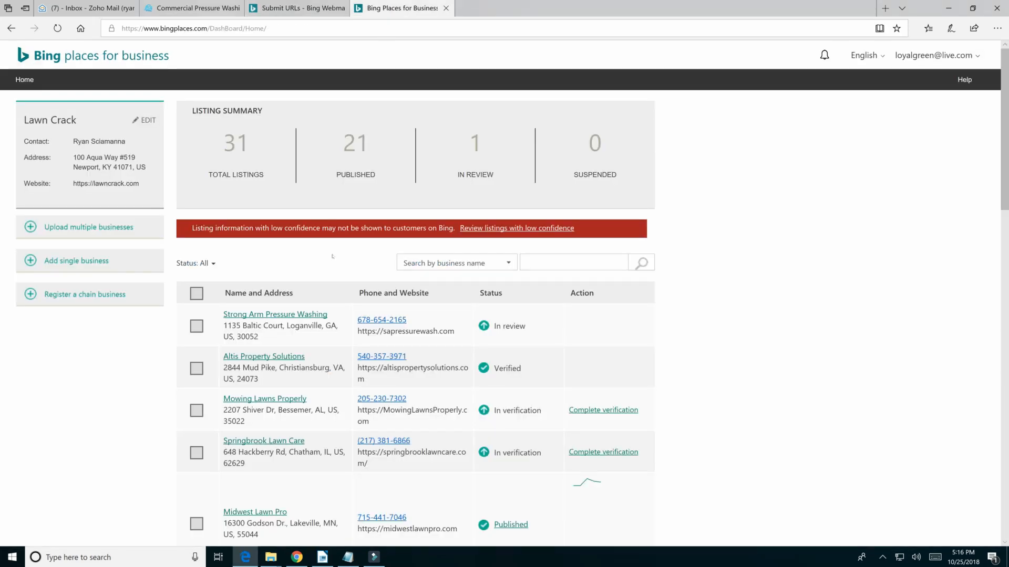
{"action": "scroll", "coordinate": [333, 257], "scroll_direction": "down", "scroll_amount": 7}
{"action": "scroll", "coordinate": [333, 256], "scroll_direction": "up", "scroll_amount": 7}
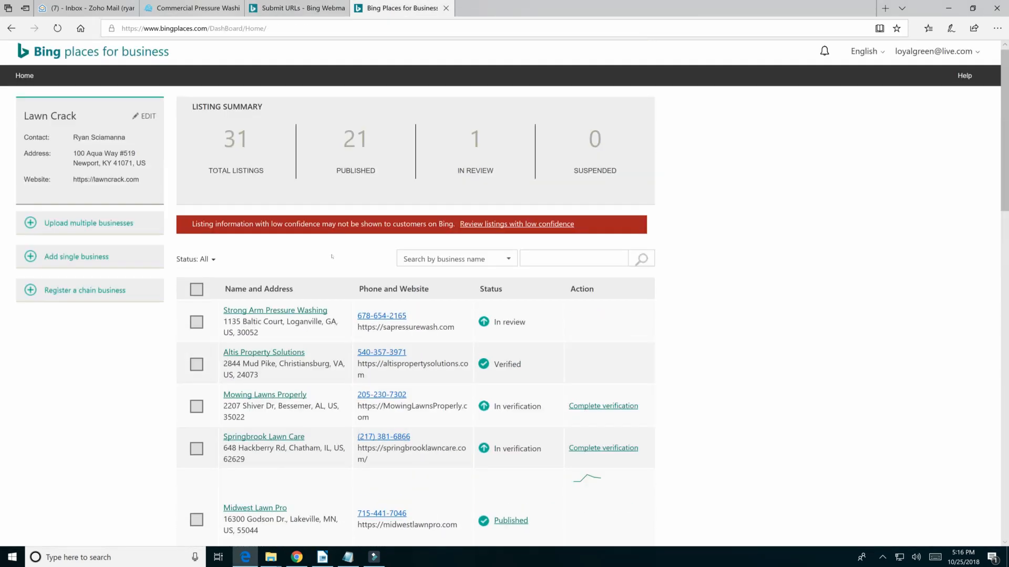
{"action": "left_click", "coordinate": [263, 8]}
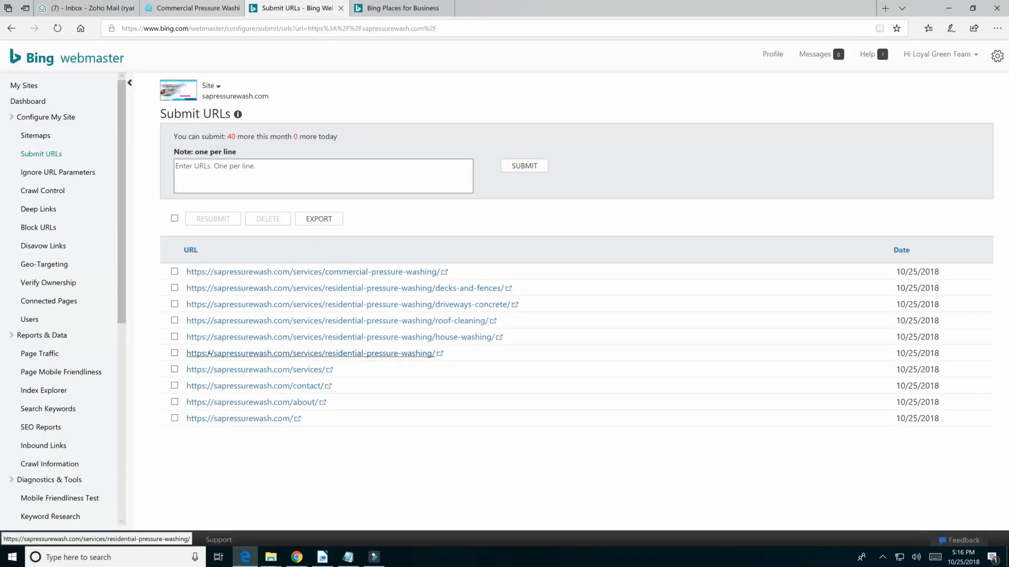